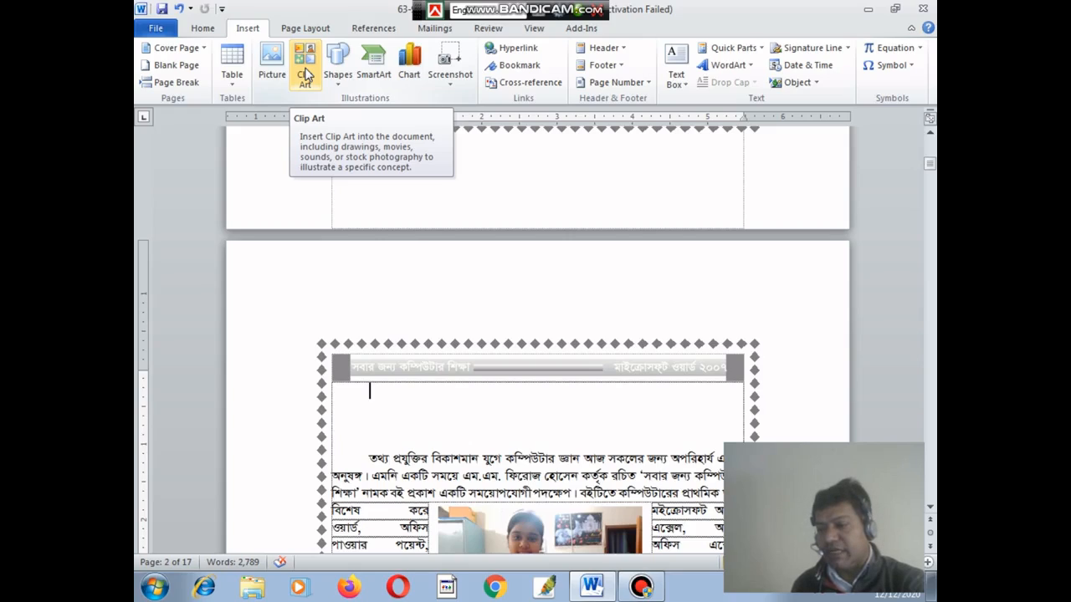
# Find clip art without a keyword and insert the eye-examination picture on the blank line above page 2's first paragraph
pyautogui.click(307, 65)
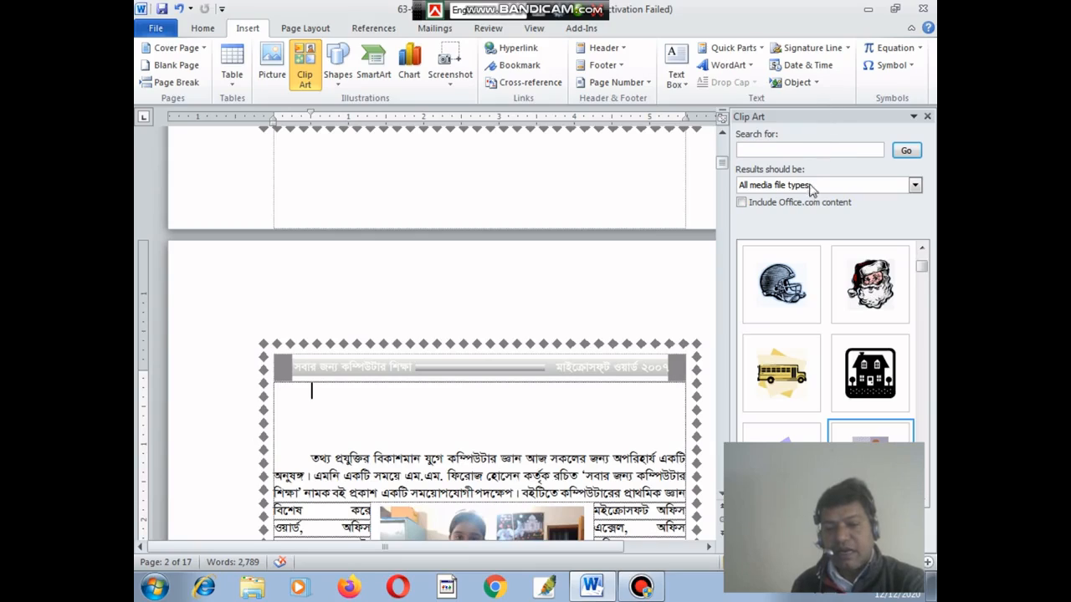
pyautogui.click(908, 155)
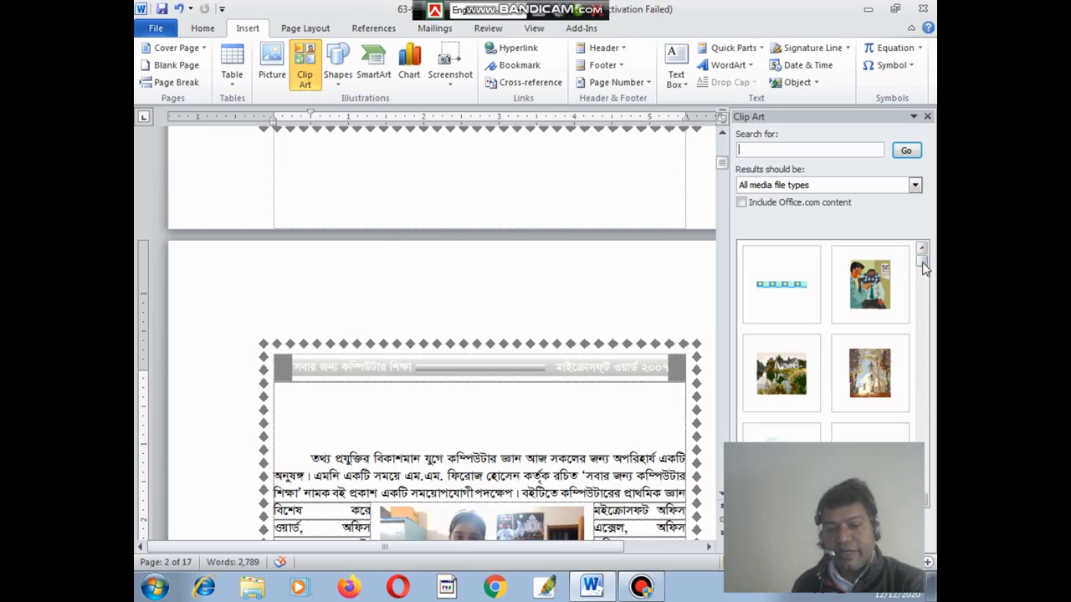
pyautogui.moveTo(922, 261)
pyautogui.mouseDown()
pyautogui.moveTo(924, 287)
pyautogui.moveTo(924, 261)
pyautogui.mouseUp()
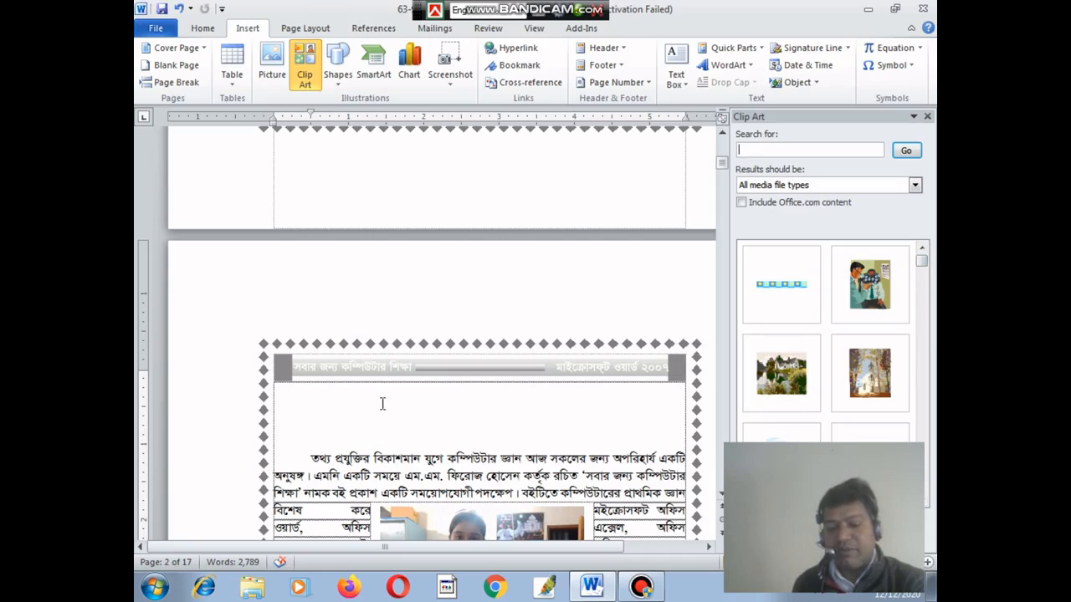
pyautogui.click(284, 419)
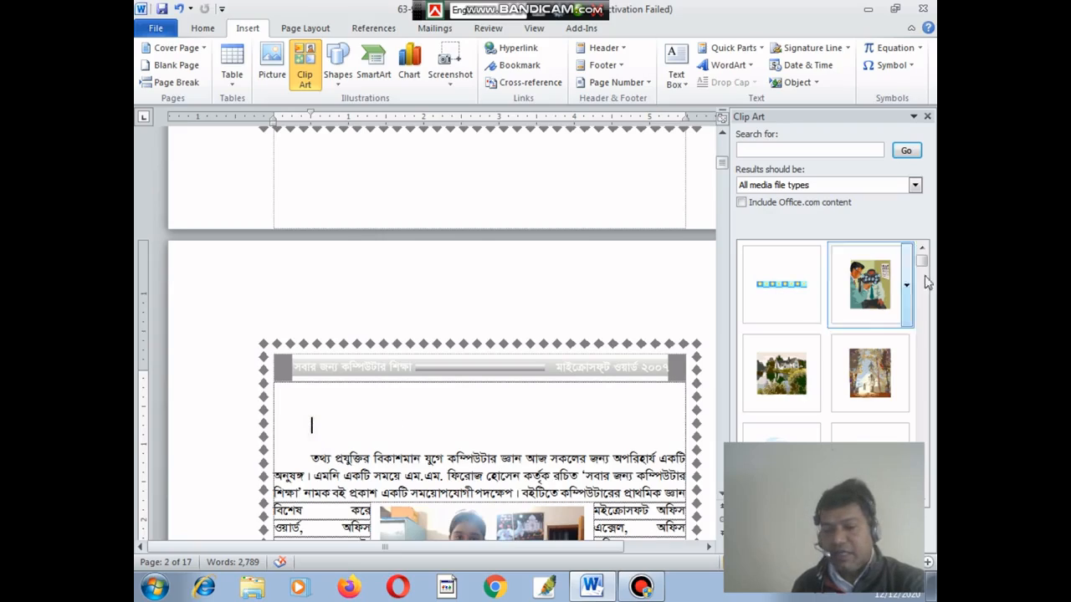
pyautogui.click(874, 287)
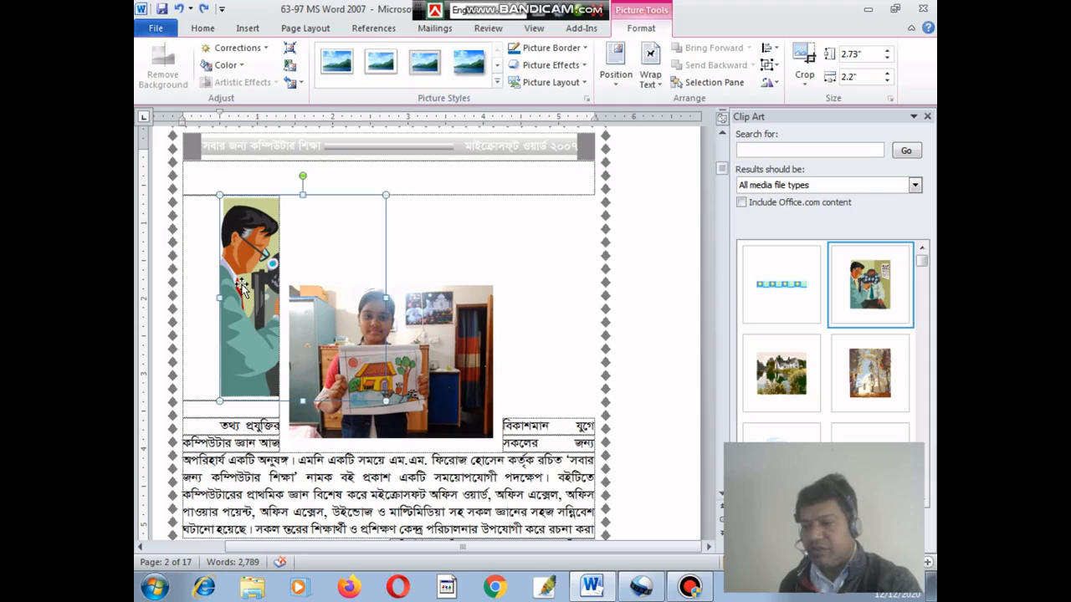
# Set the clip art's text wrapping to In Front of Text and move it up to just below the page header
pyautogui.click(655, 91)
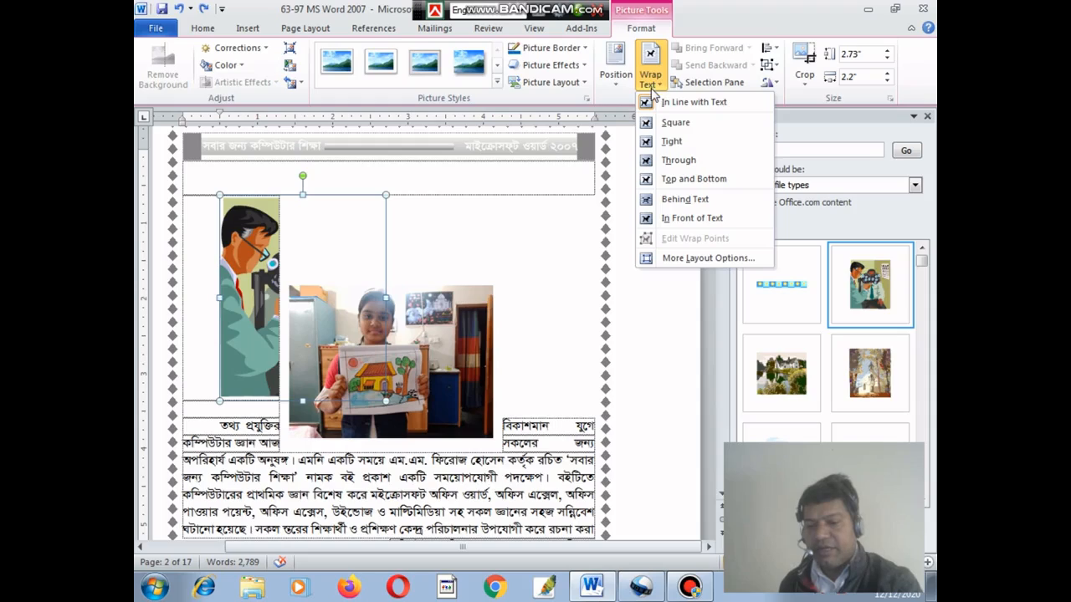
pyautogui.click(693, 219)
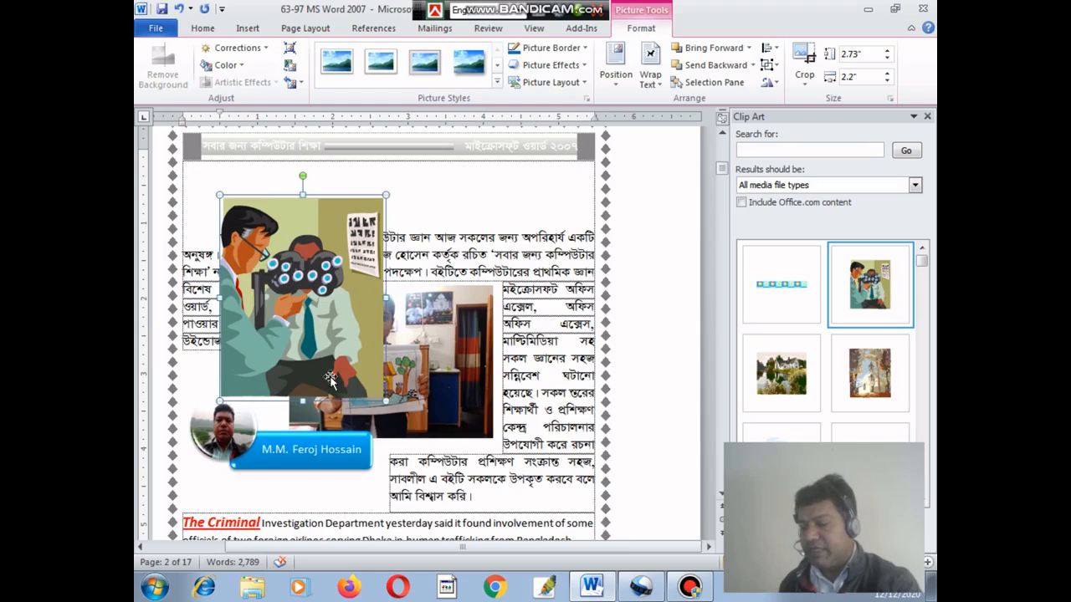
pyautogui.scroll(1, 330, 379)
pyautogui.moveTo(322, 341); pyautogui.dragTo(306, 312)
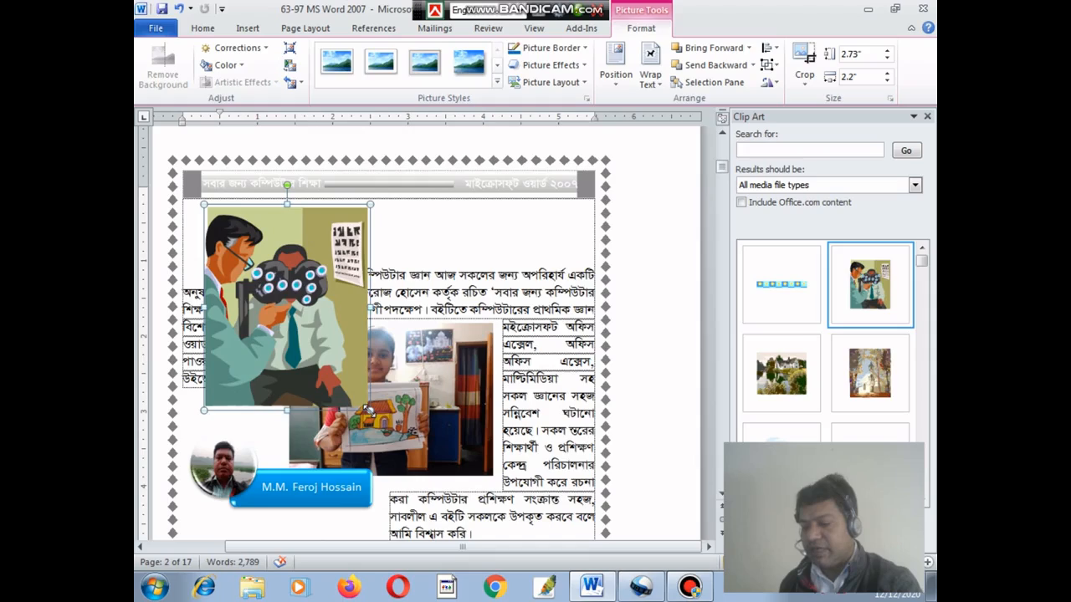
# Shrink the clip art to about 0.71" high by 0.57" wide so it sits above the first paragraph, and deselect it
pyautogui.moveTo(366, 410); pyautogui.dragTo(262, 233)
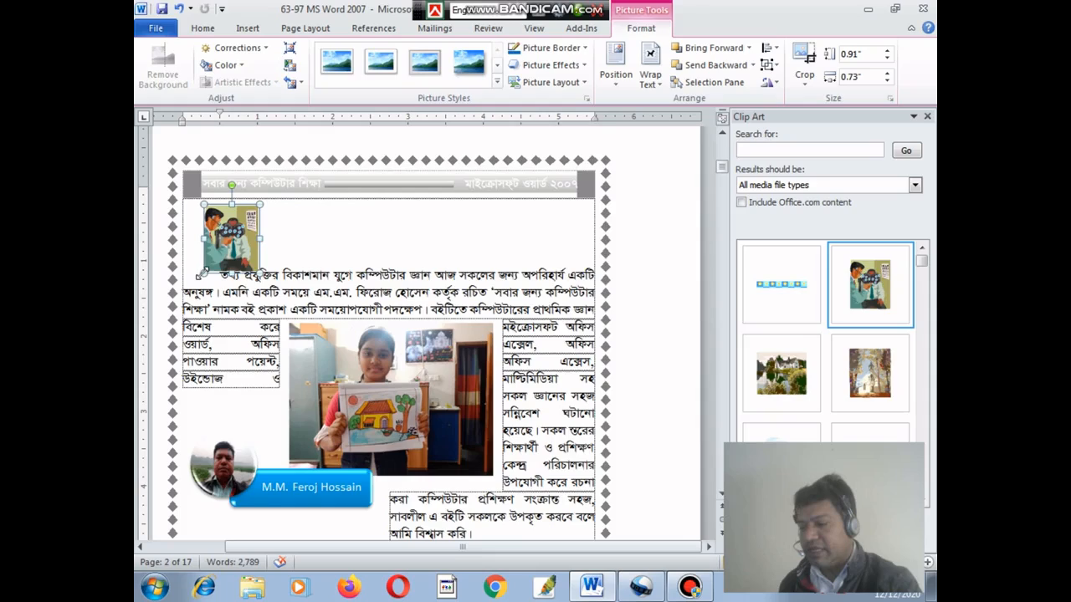
pyautogui.moveTo(202, 273); pyautogui.dragTo(246, 237)
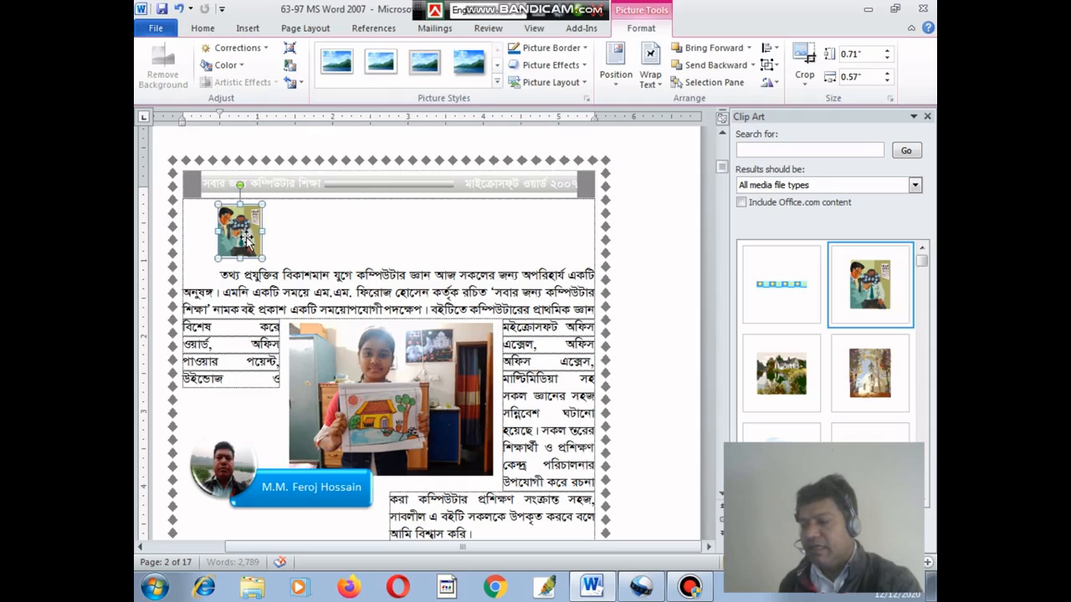
pyautogui.click(289, 236)
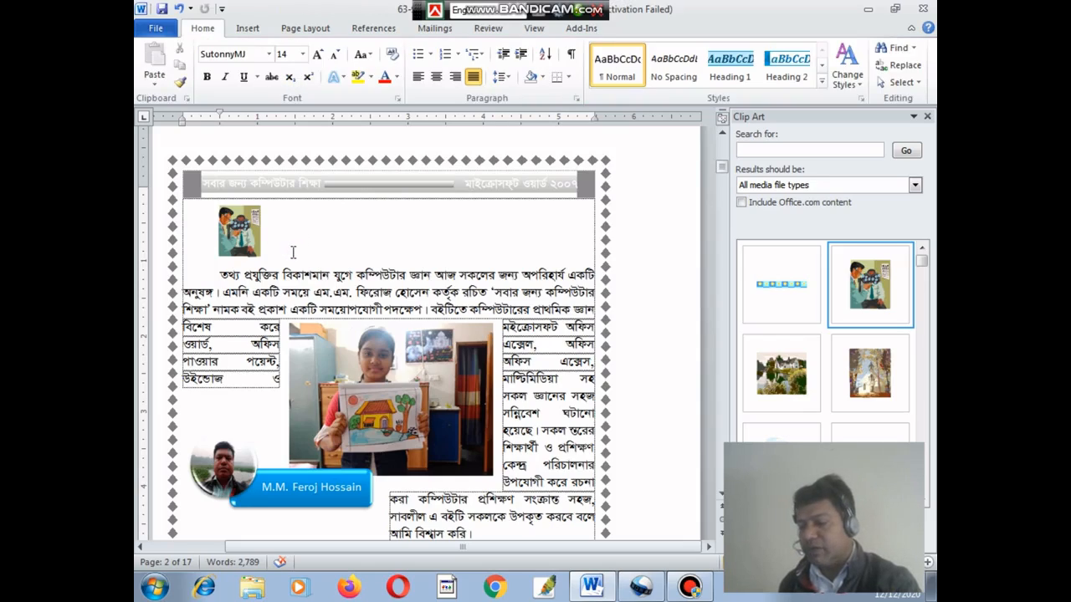
pyautogui.click(406, 291)
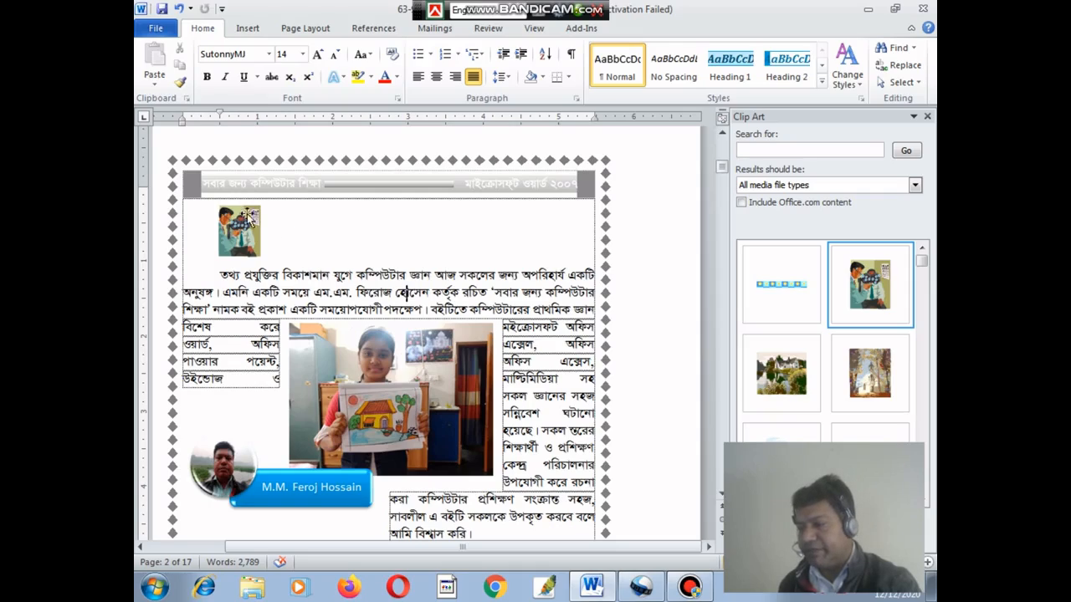
# Insert a rounded rectangle shape in the empty area below the heart-shaped photos on page 4
pyautogui.click(256, 32)
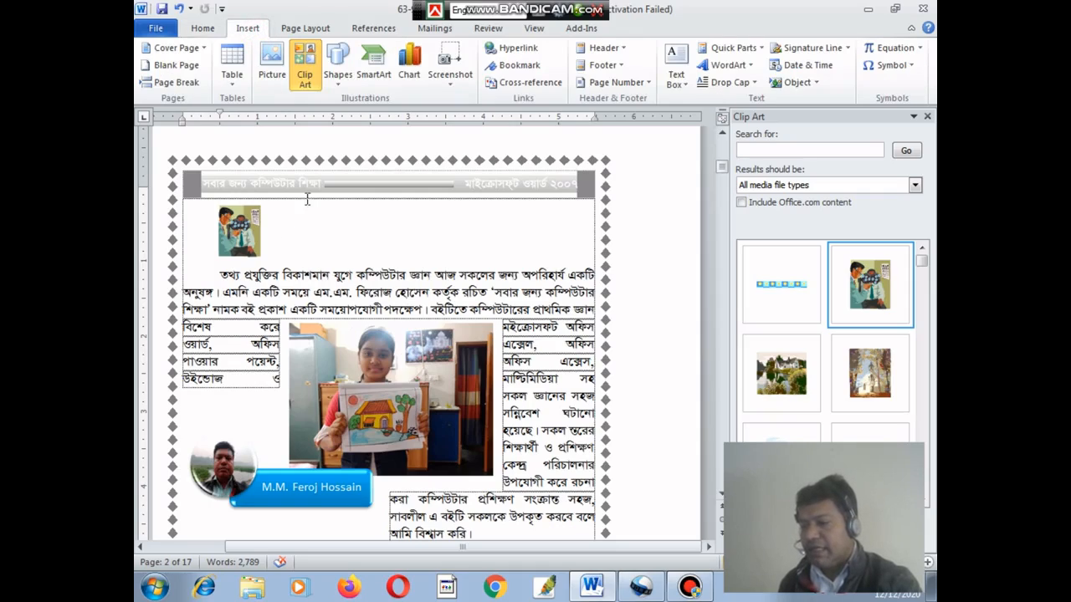
pyautogui.click(339, 80)
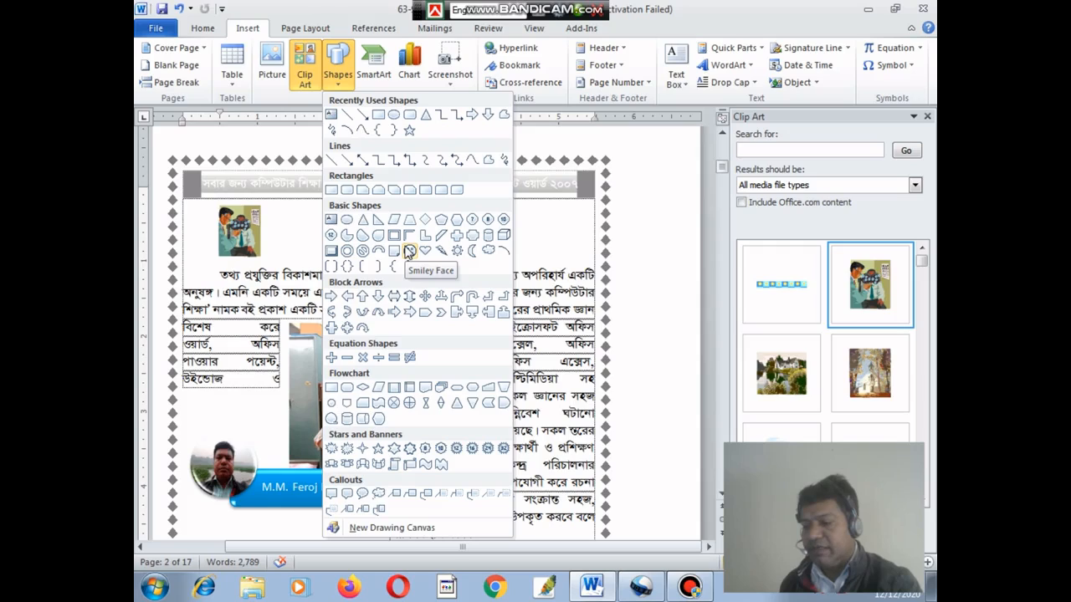
pyautogui.click(555, 398)
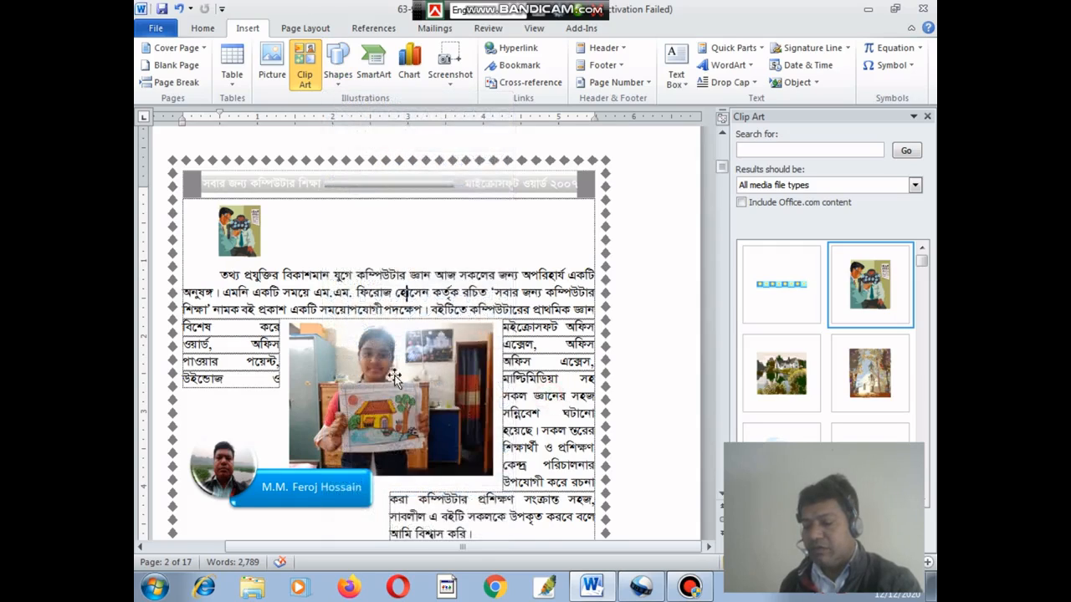
pyautogui.scroll(-9, 411, 368)
pyautogui.scroll(-20, 411, 368)
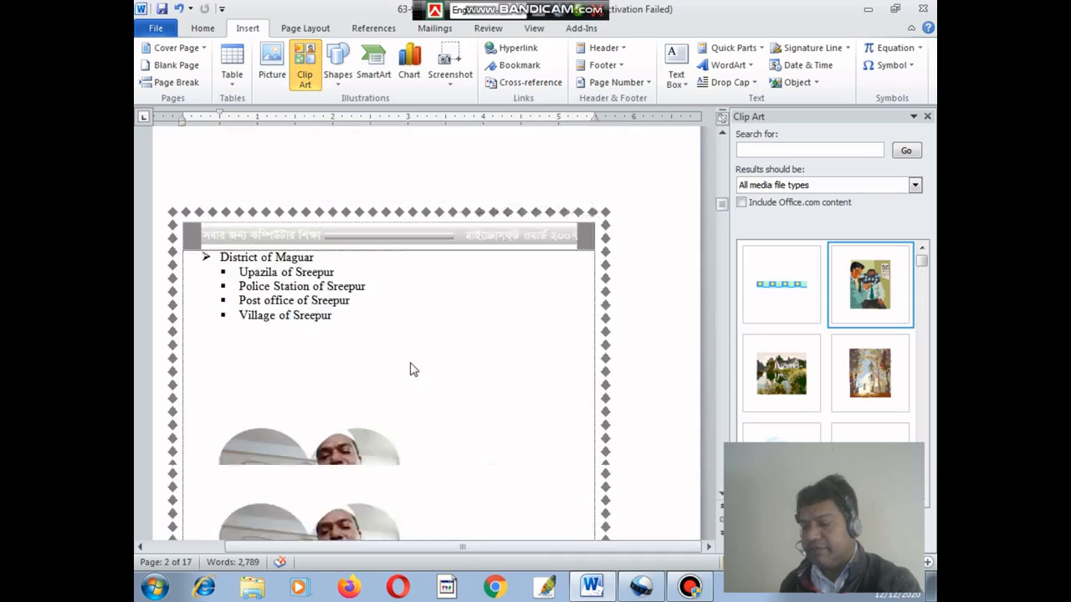
pyautogui.click(337, 84)
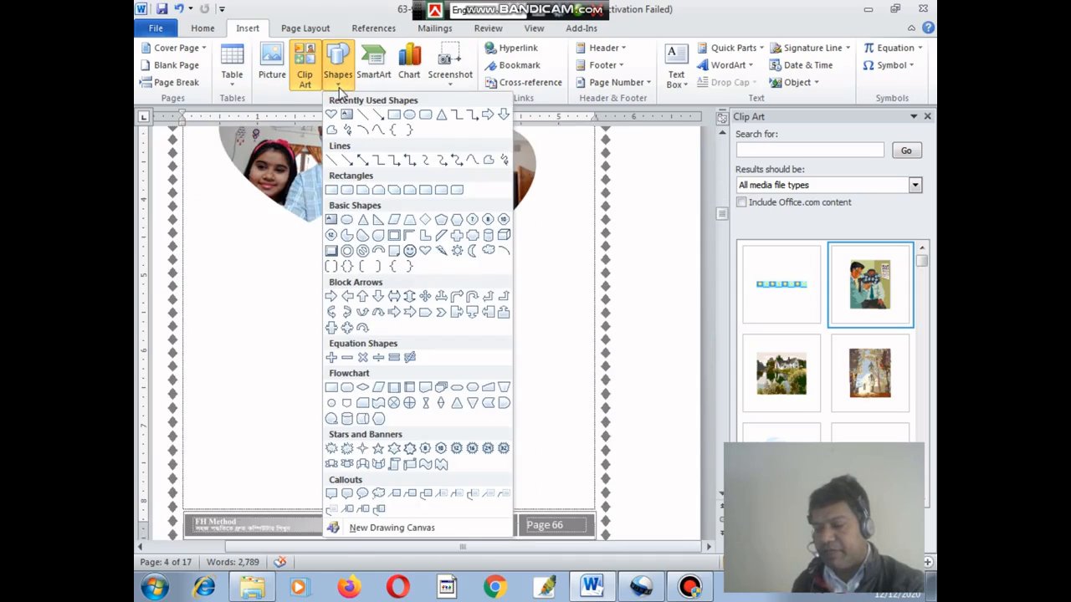
pyautogui.click(425, 118)
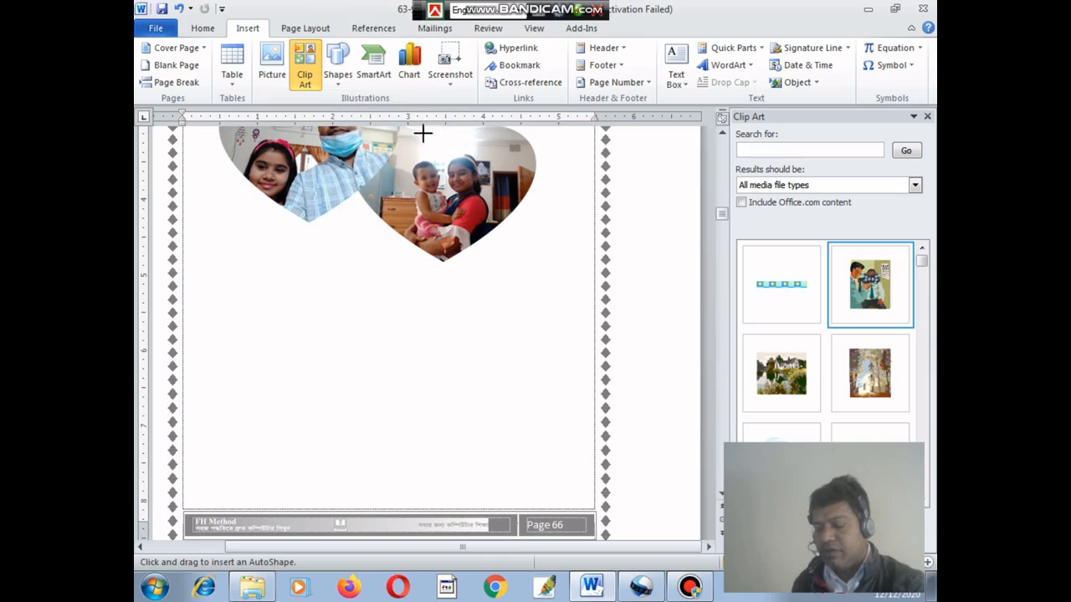
pyautogui.click(206, 305)
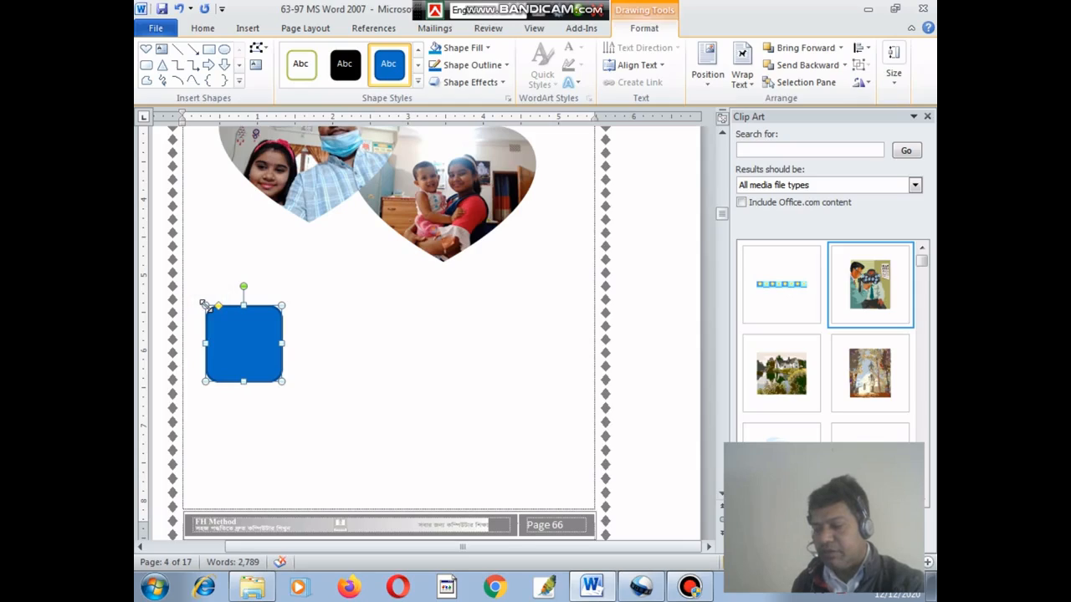
# Resize the rounded rectangle into a wide bar about 2.5" by 0.7" and deselect it
pyautogui.moveTo(282, 381); pyautogui.dragTo(456, 393)
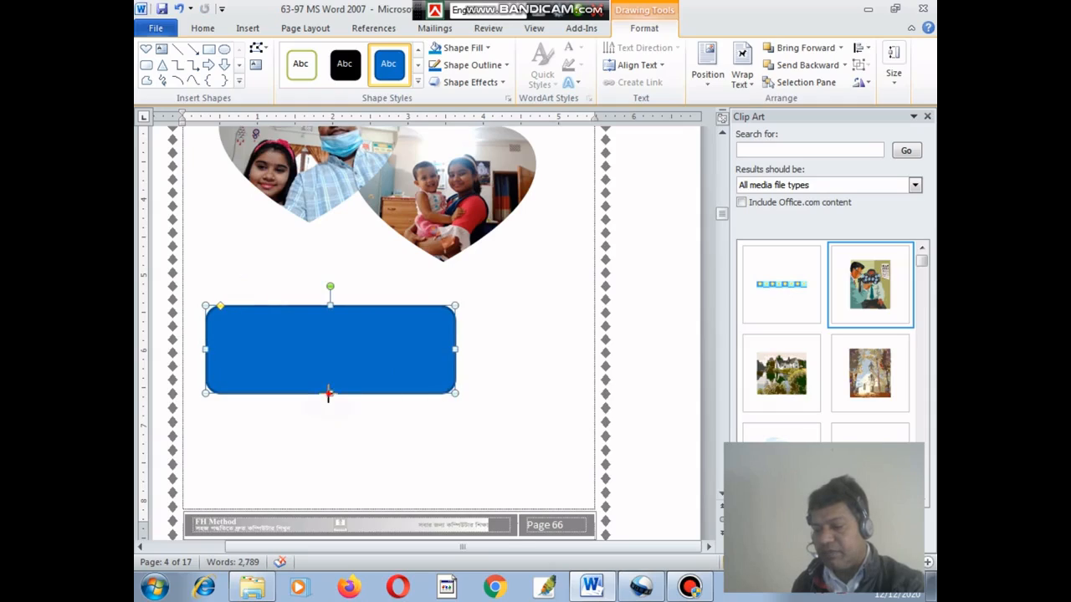
pyautogui.moveTo(329, 395); pyautogui.dragTo(325, 441)
pyautogui.moveTo(456, 373); pyautogui.dragTo(548, 373)
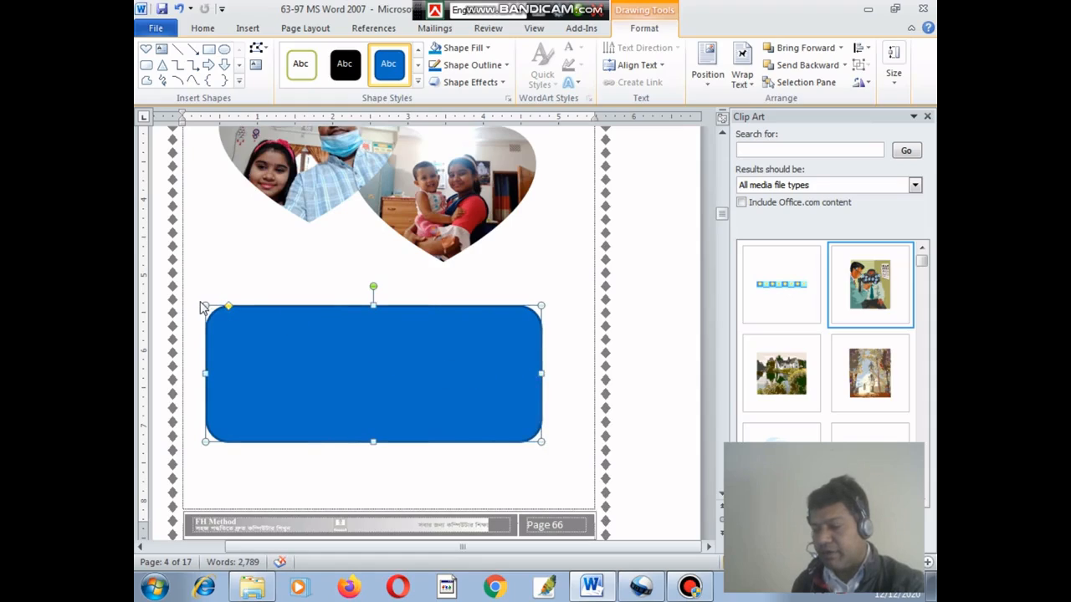
pyautogui.moveTo(205, 306); pyautogui.dragTo(194, 285)
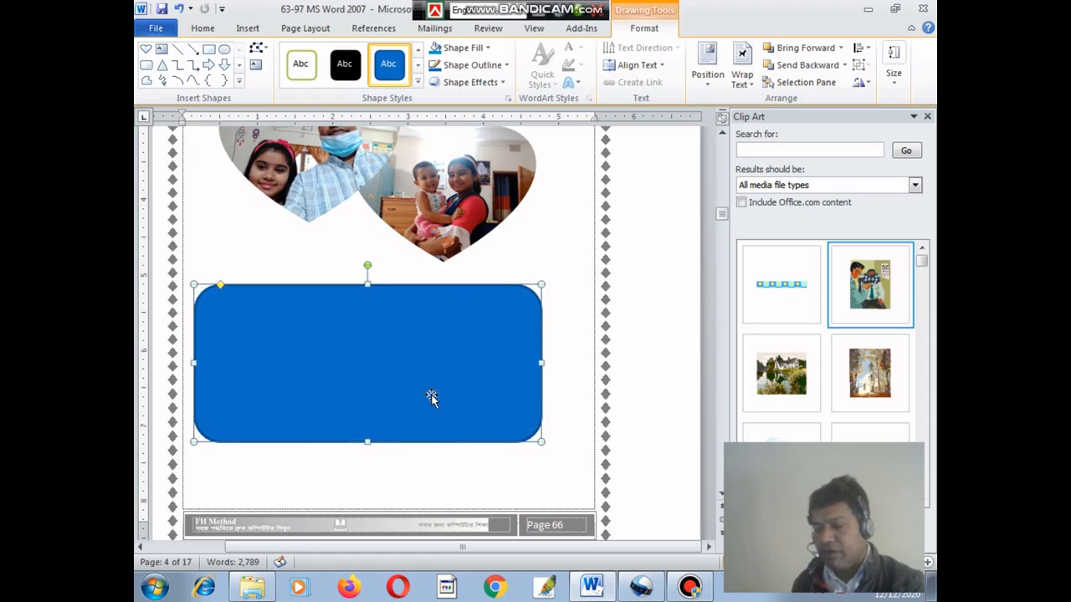
pyautogui.moveTo(541, 441); pyautogui.dragTo(380, 338)
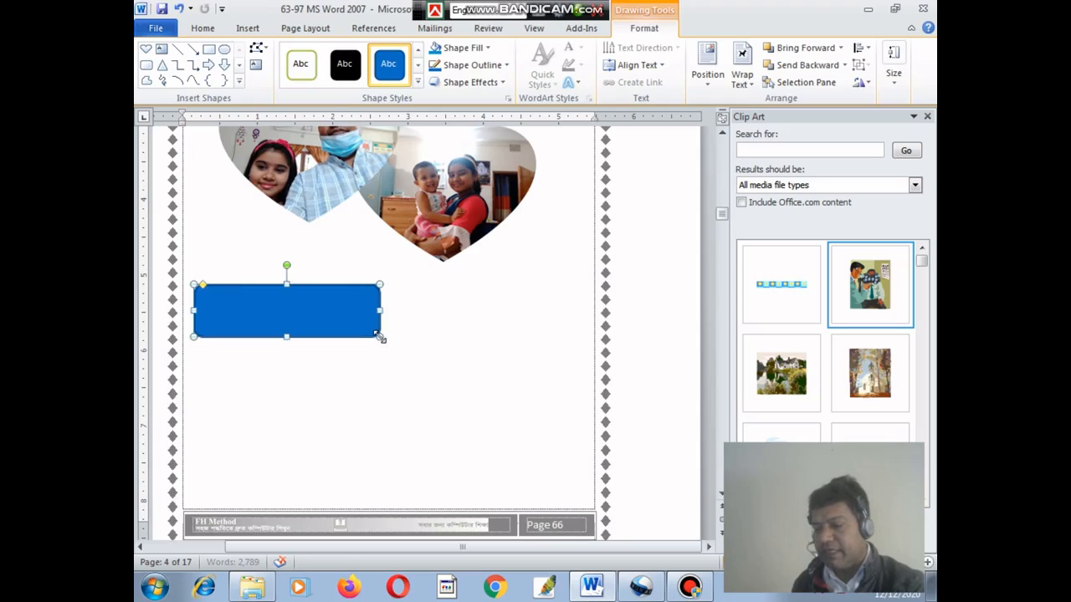
pyautogui.click(248, 361)
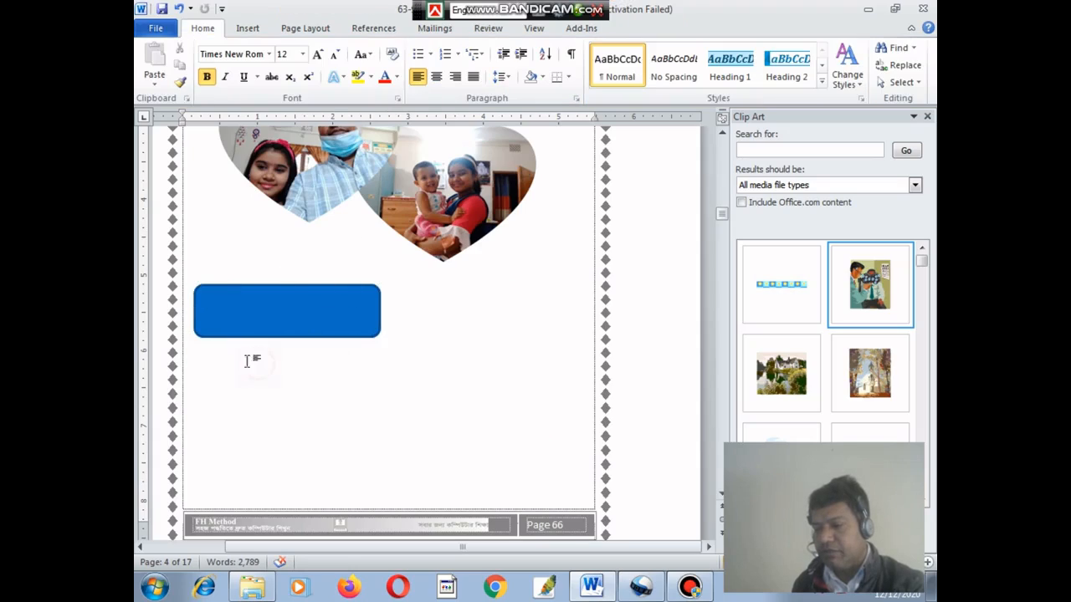
# Draw an upright oval Smiley Face shape below the left part of the rounded rectangle
pyautogui.click(247, 27)
pyautogui.click(339, 82)
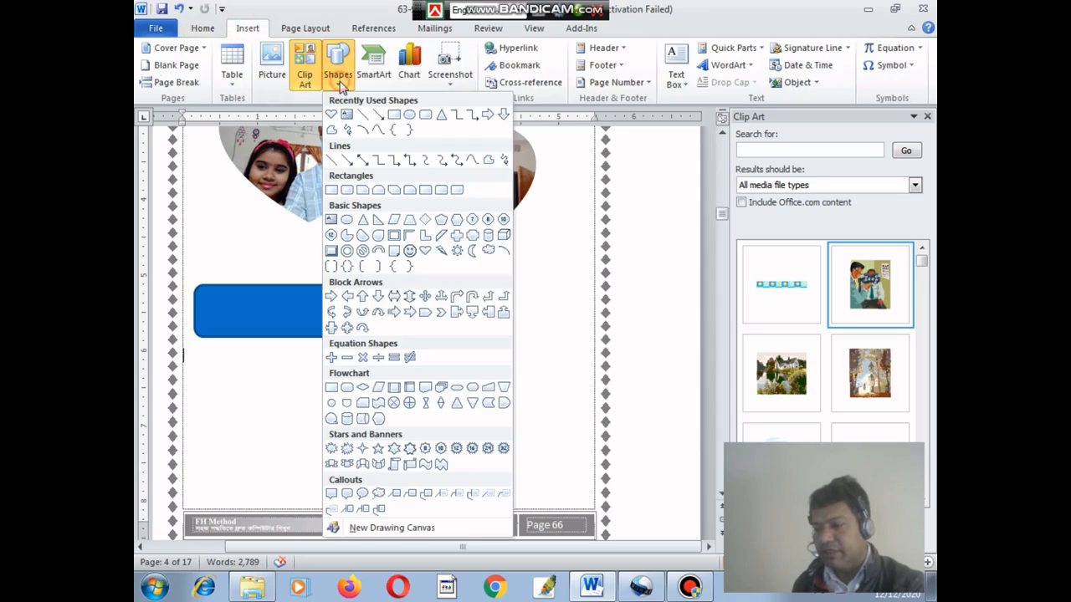
pyautogui.click(409, 252)
pyautogui.moveTo(250, 371)
pyautogui.mouseDown()
pyautogui.moveTo(287, 409)
pyautogui.moveTo(302, 454)
pyautogui.moveTo(319, 461)
pyautogui.moveTo(247, 411)
pyautogui.mouseUp()
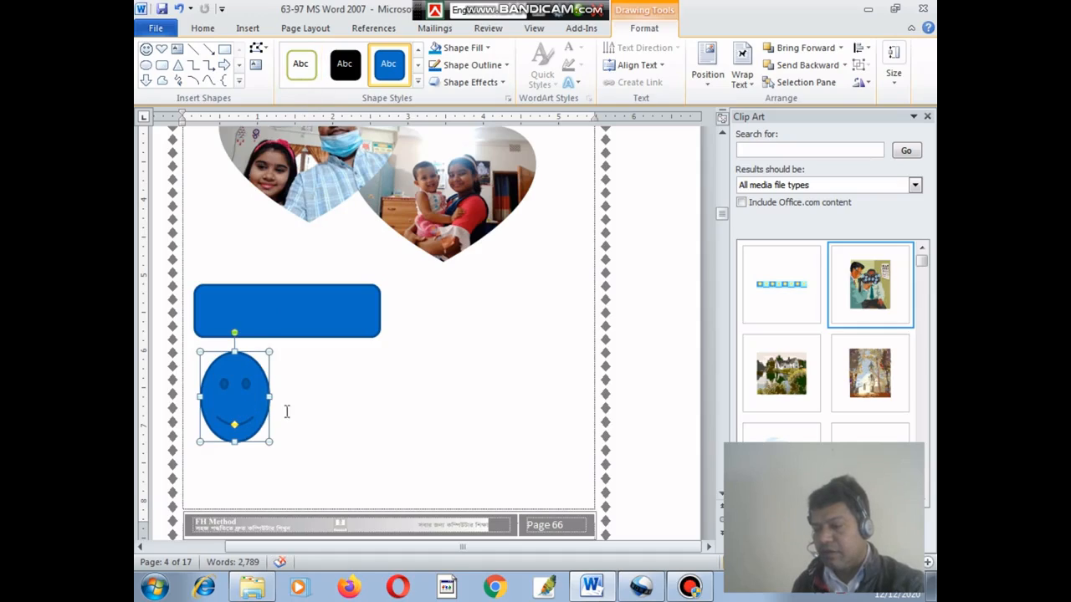
pyautogui.click(292, 392)
# Draw a heart shape of similar height beside the smiley face, below the rounded rectangle
pyautogui.click(253, 32)
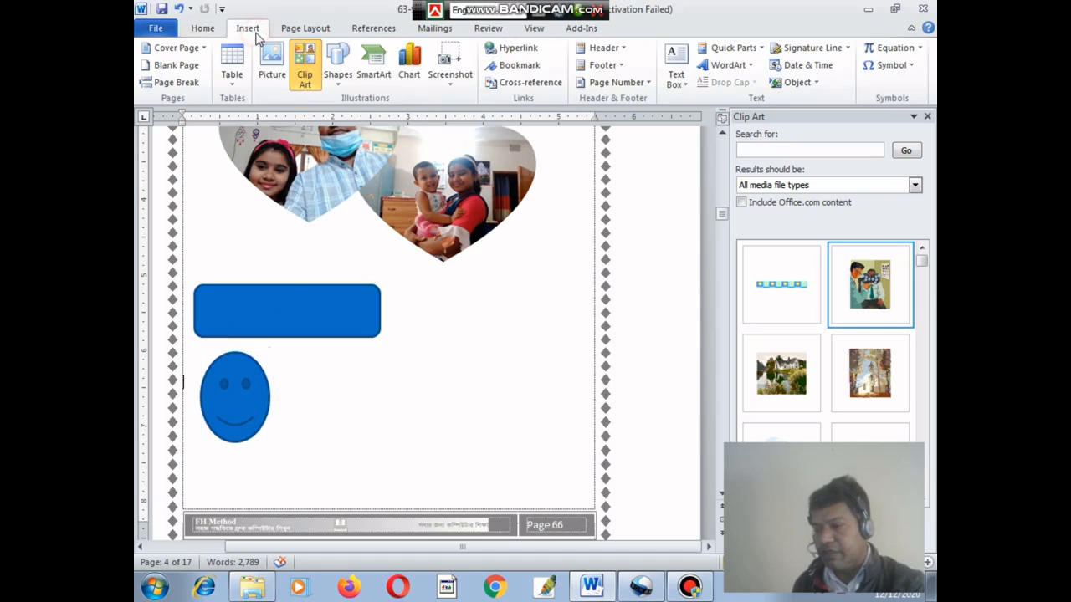
pyautogui.click(338, 65)
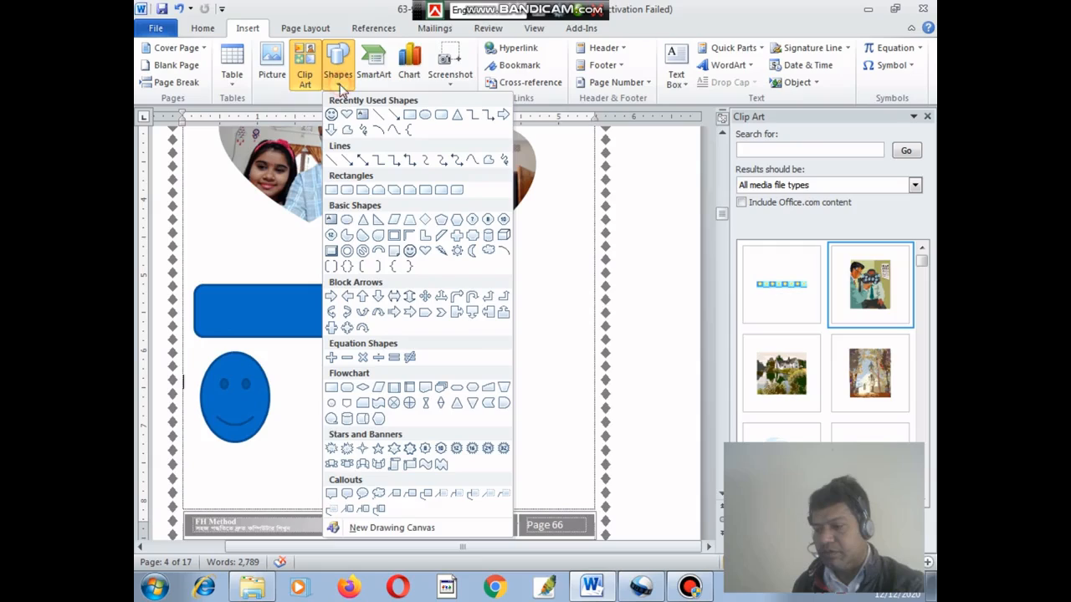
pyautogui.click(430, 257)
pyautogui.moveTo(337, 369)
pyautogui.mouseDown()
pyautogui.moveTo(382, 443)
pyautogui.moveTo(426, 462)
pyautogui.moveTo(354, 412)
pyautogui.mouseUp()
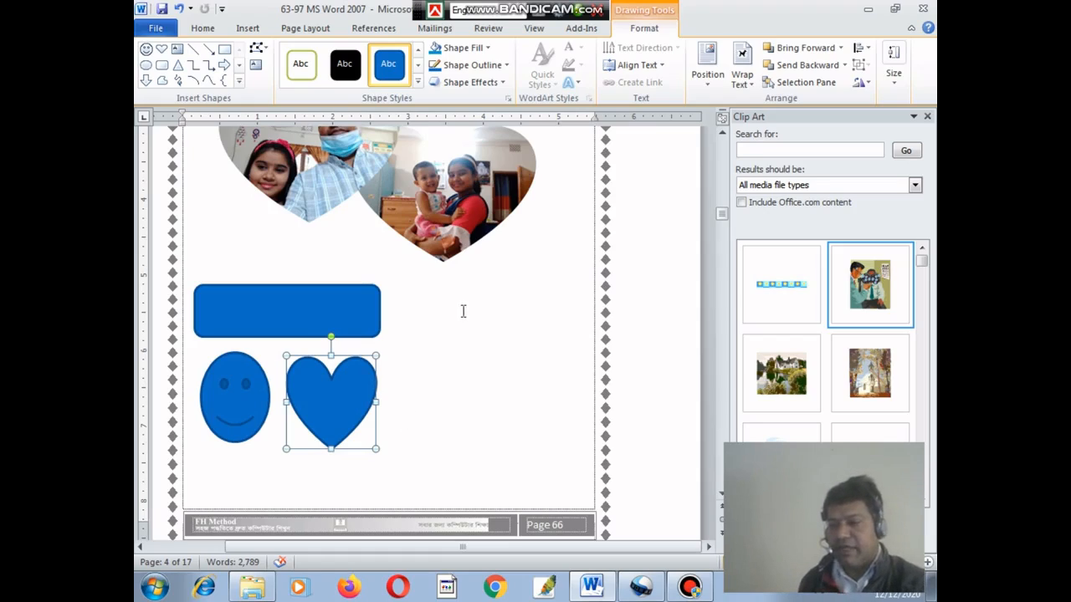
# Apply the bright green, Accent 4 gradient shape style from the fifth style row to the rounded rectangle
pyautogui.click(350, 313)
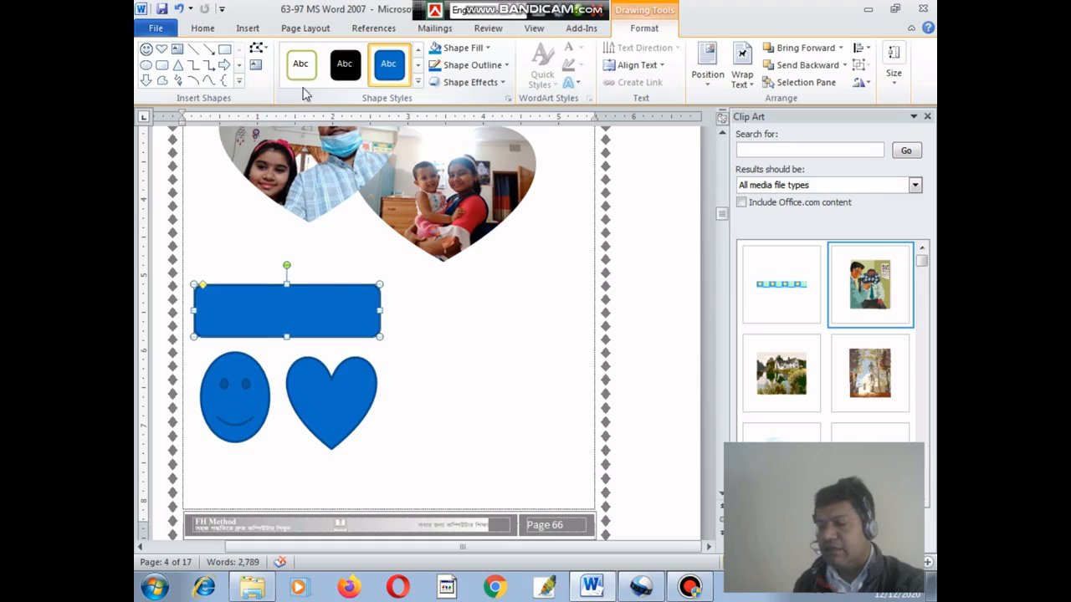
pyautogui.click(417, 82)
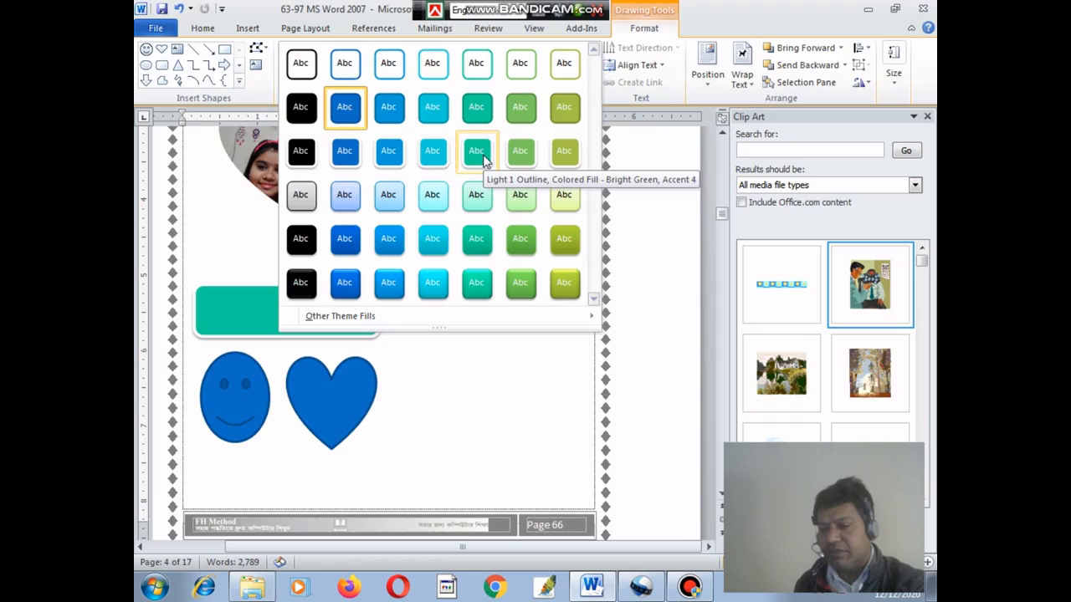
pyautogui.click(479, 241)
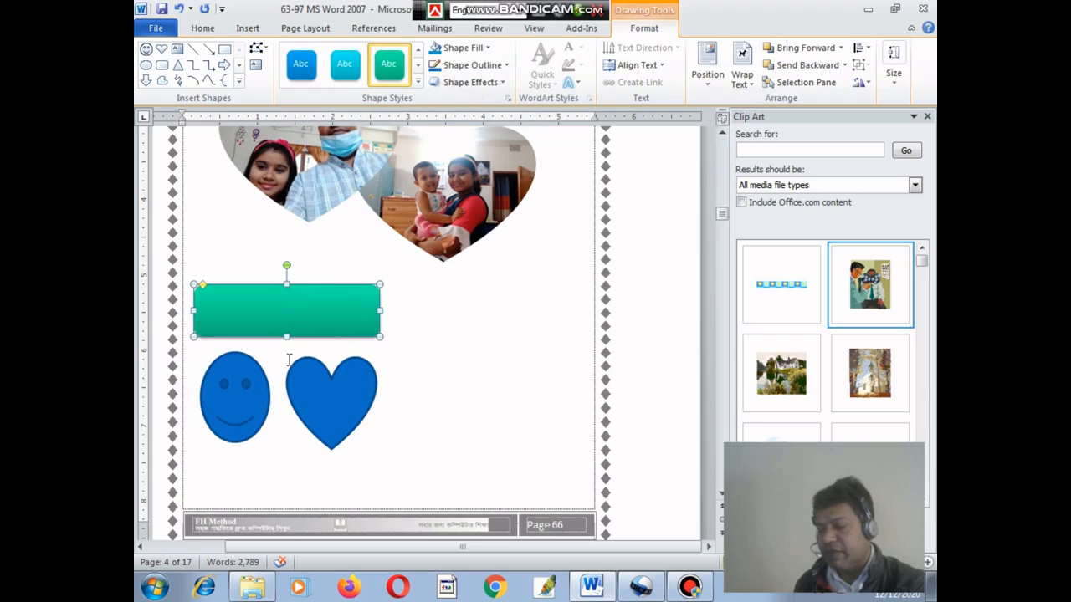
# Apply the leaf-green gradient shape style from the fifth style row to the smiley face
pyautogui.click(236, 383)
pyautogui.click(417, 82)
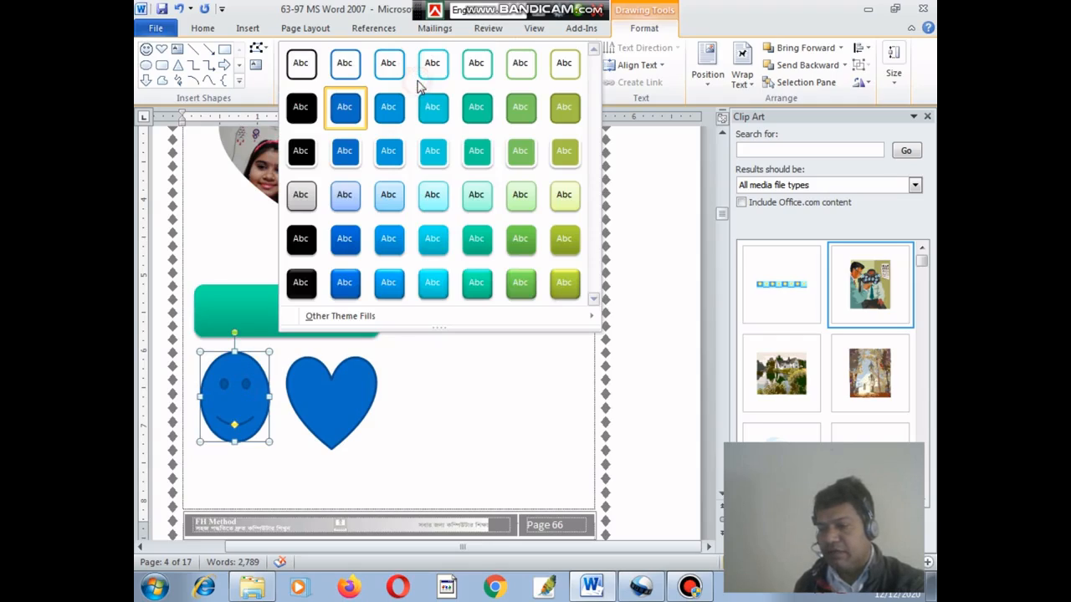
pyautogui.click(518, 240)
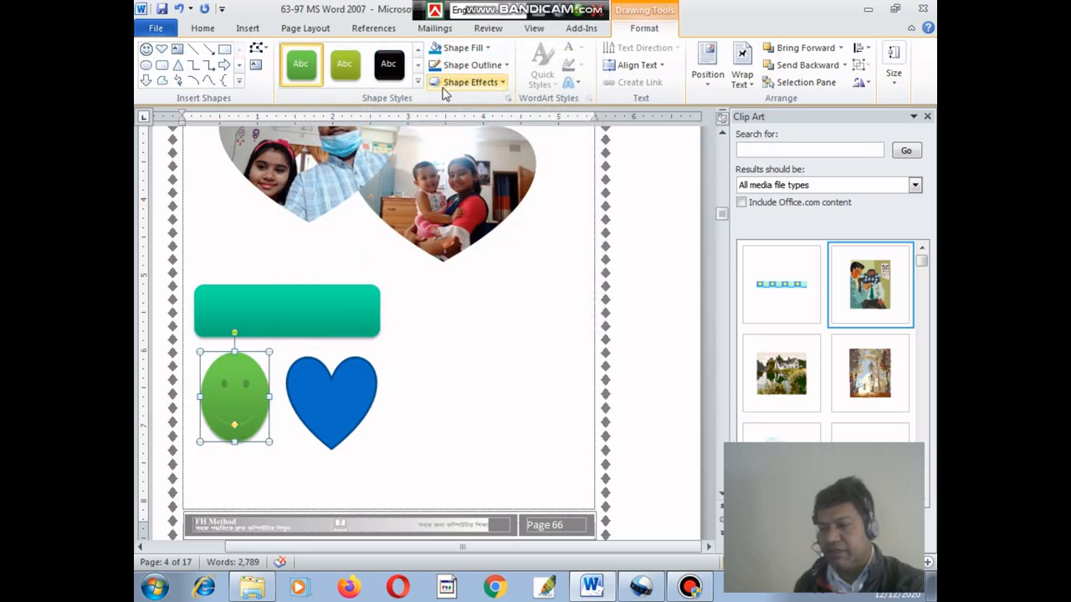
# Fill the smiley face with the standard red color and select the blue heart
pyautogui.click(487, 49)
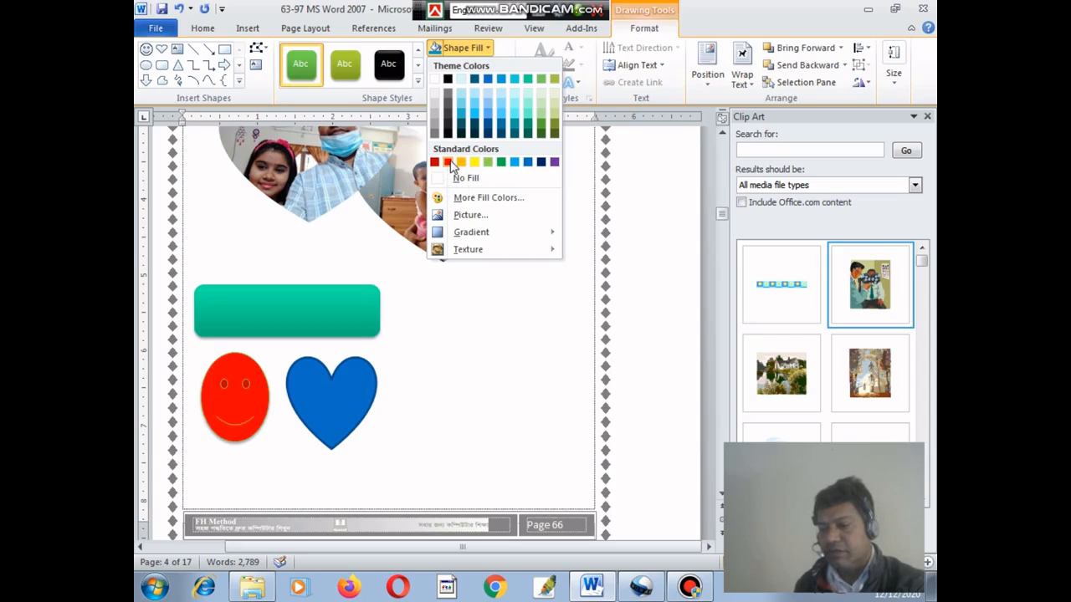
pyautogui.click(450, 163)
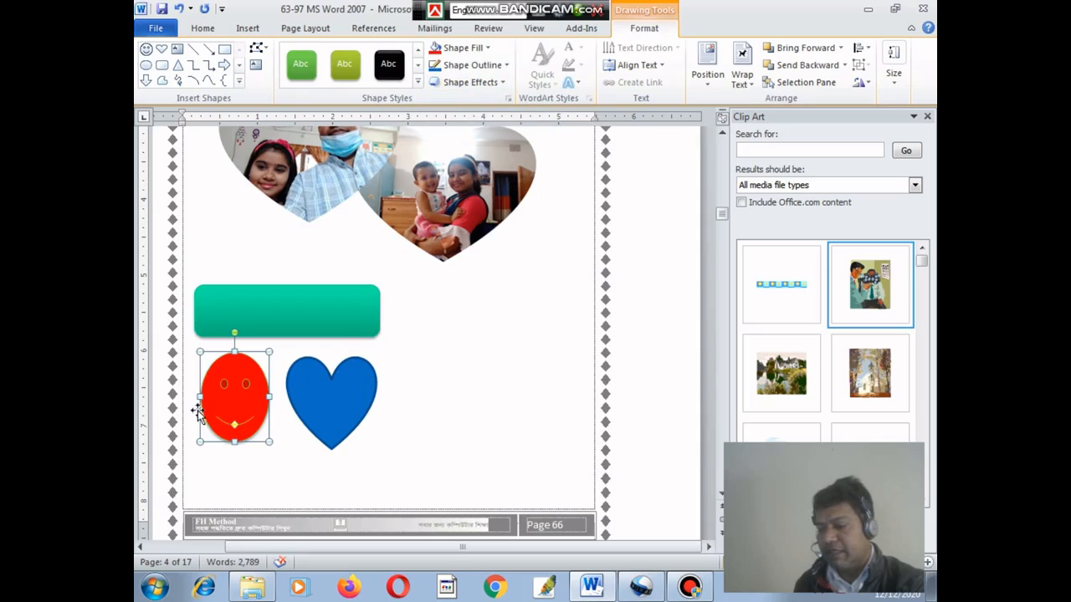
pyautogui.click(484, 50)
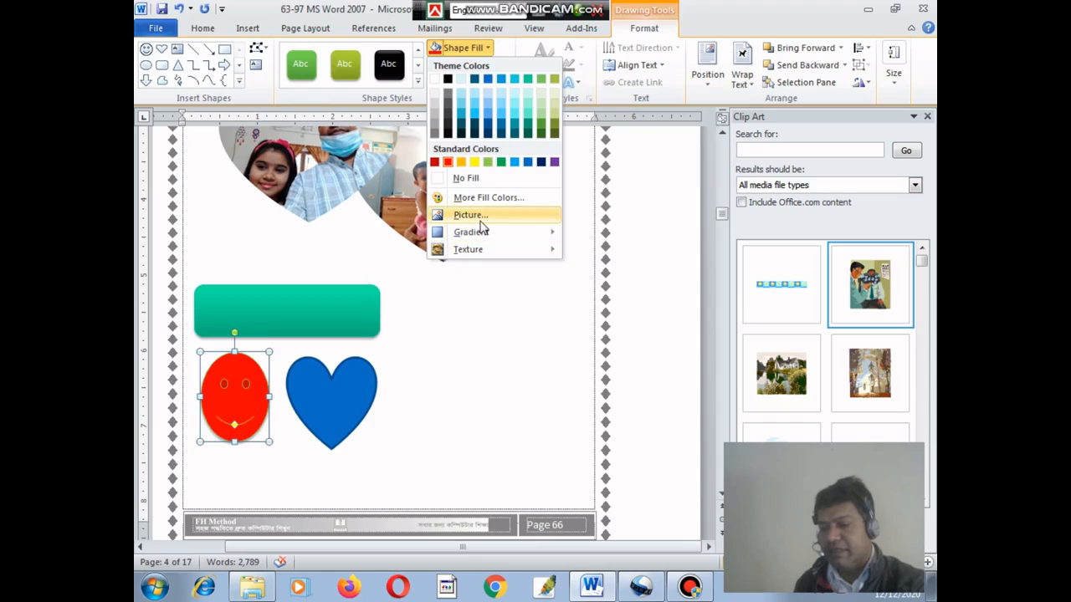
pyautogui.click(365, 397)
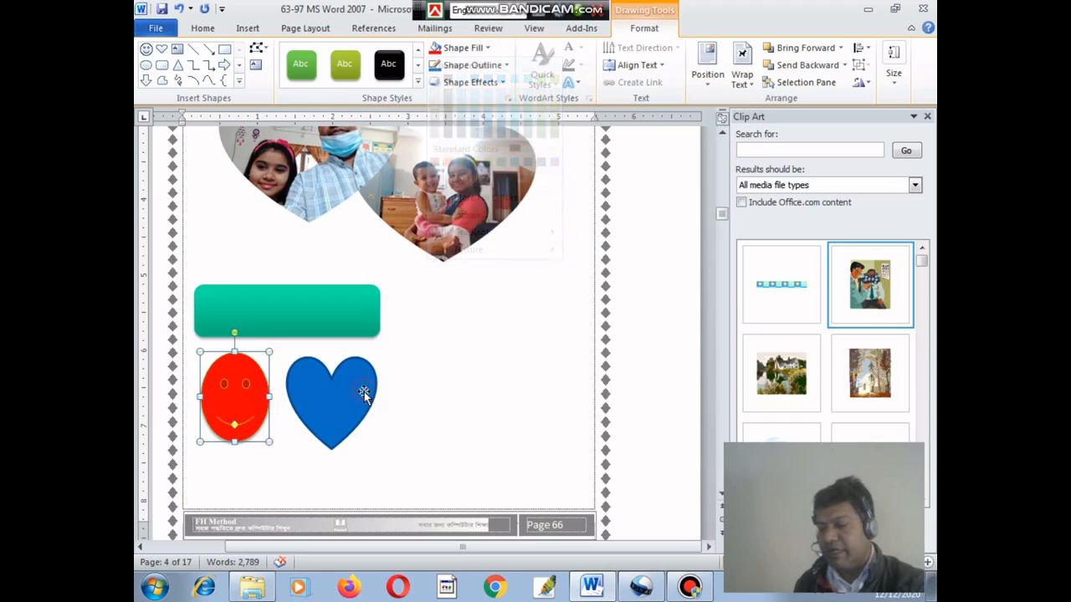
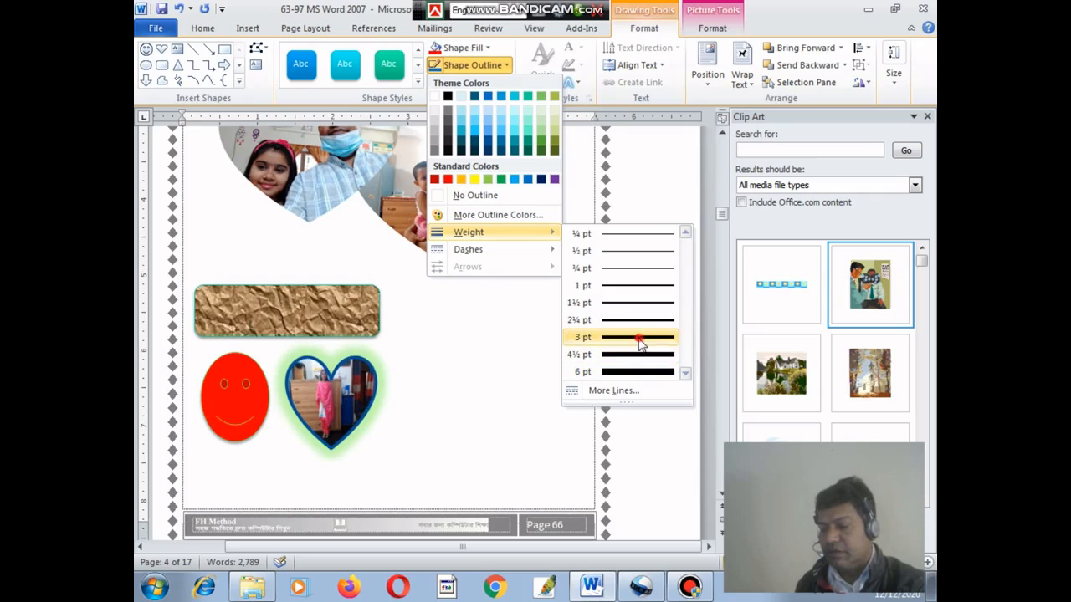
# Give the picture-filled heart a 3 pt outline in standard yellow
pyautogui.click(640, 341)
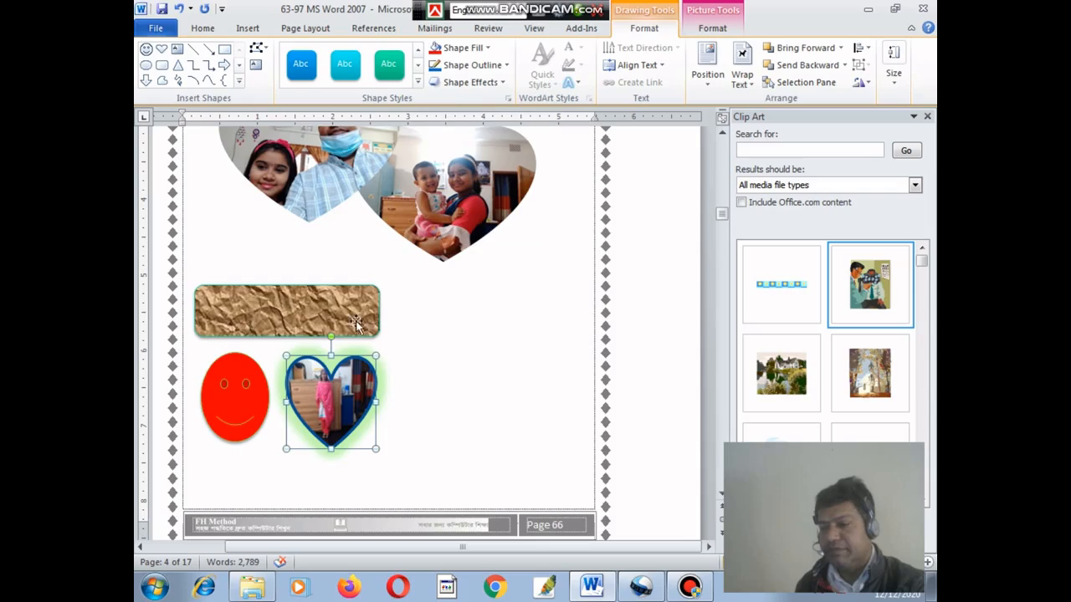
pyautogui.click(505, 67)
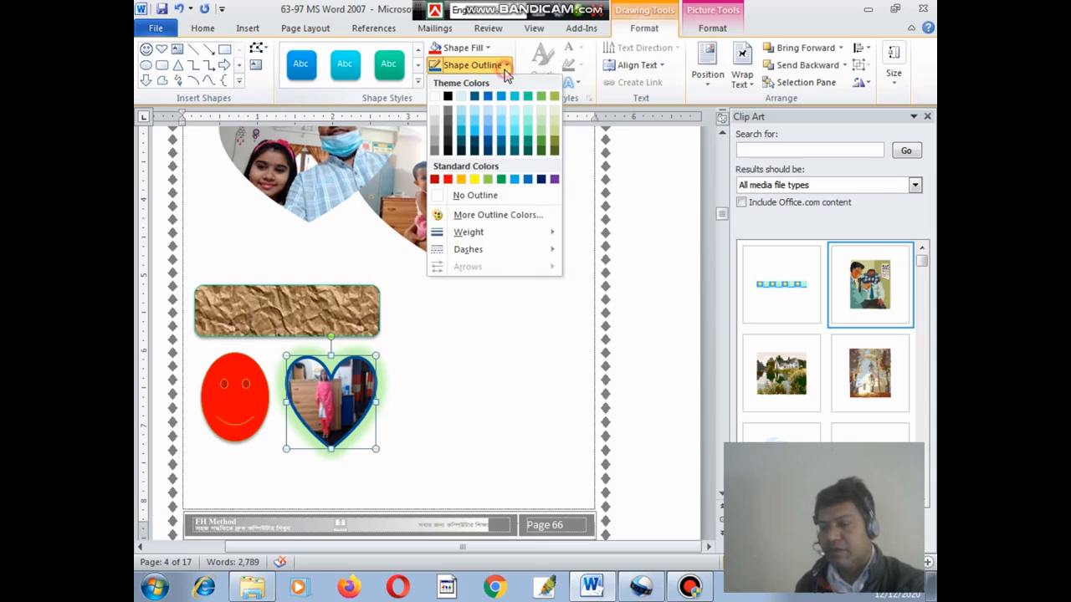
pyautogui.click(475, 179)
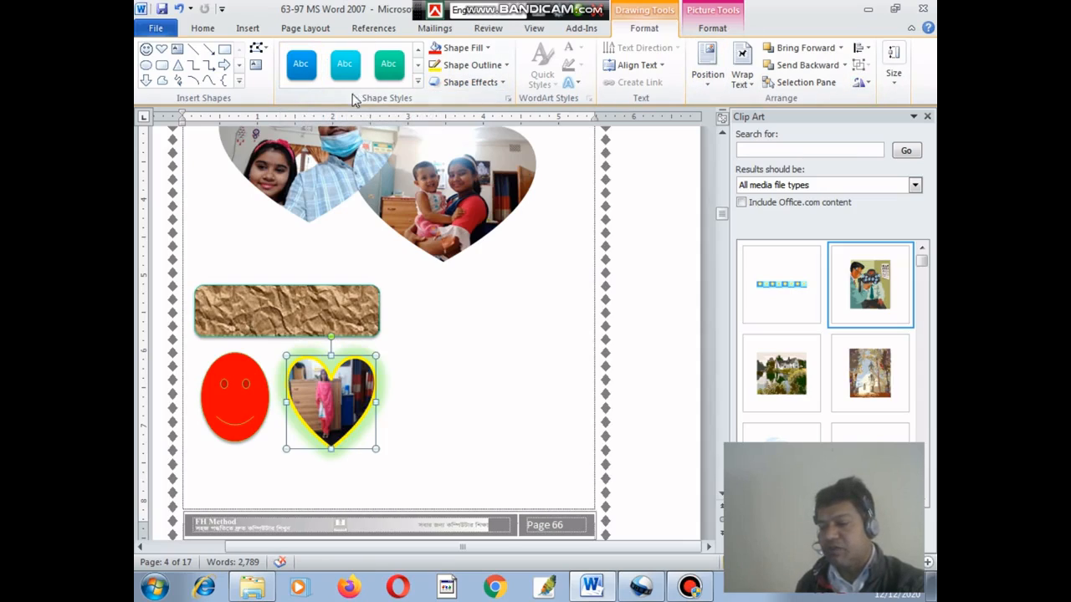
# Apply the middle outer shadow preset from the third row to the smiley face
pyautogui.click(227, 395)
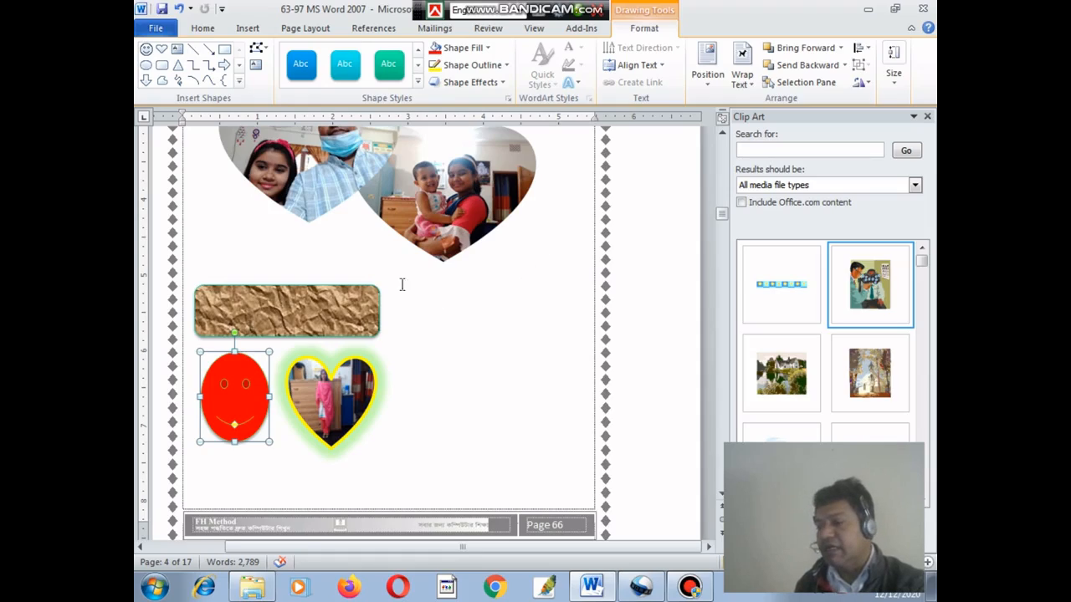
pyautogui.click(502, 85)
pyautogui.moveTo(490, 155)
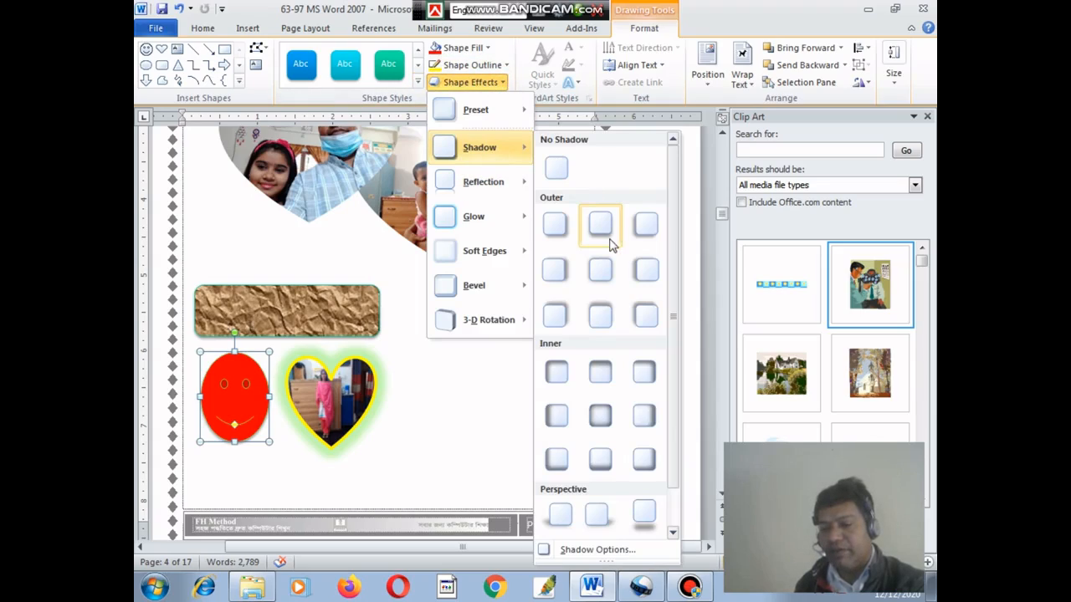
pyautogui.click(605, 333)
# Review the class list on the document's first page and highlight the text "Insert_Part-3"
pyautogui.scroll(10, 483, 308)
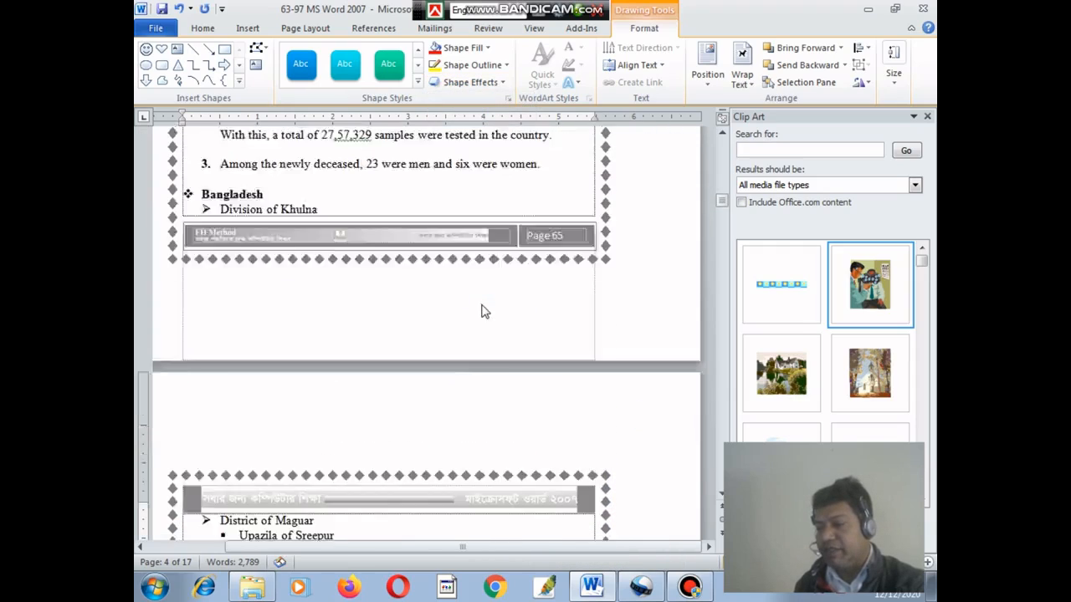
pyautogui.scroll(20, 481, 311)
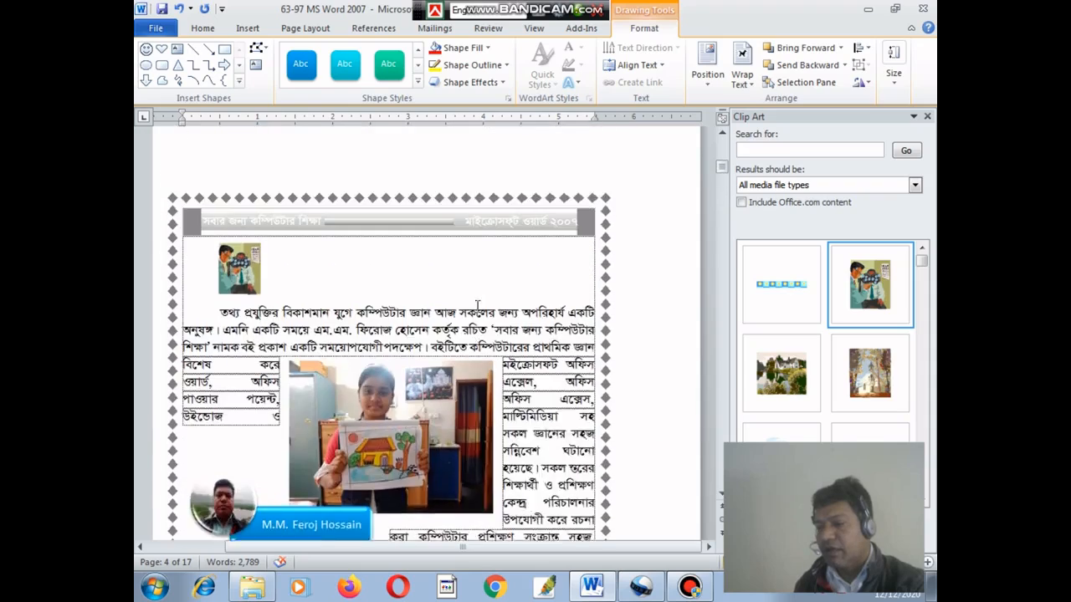
pyautogui.scroll(15, 477, 305)
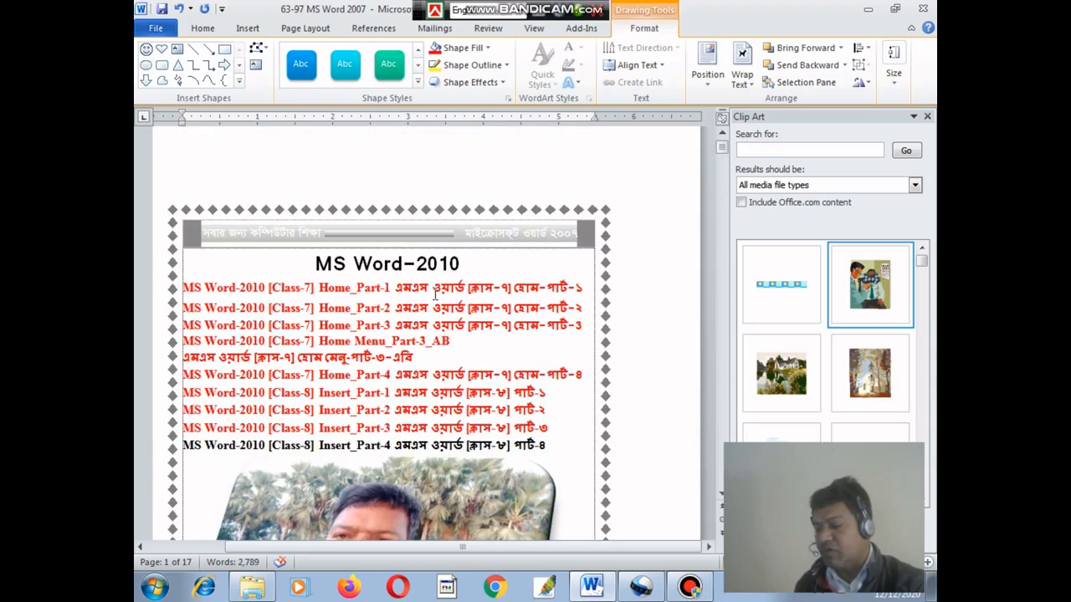
pyautogui.click(305, 429)
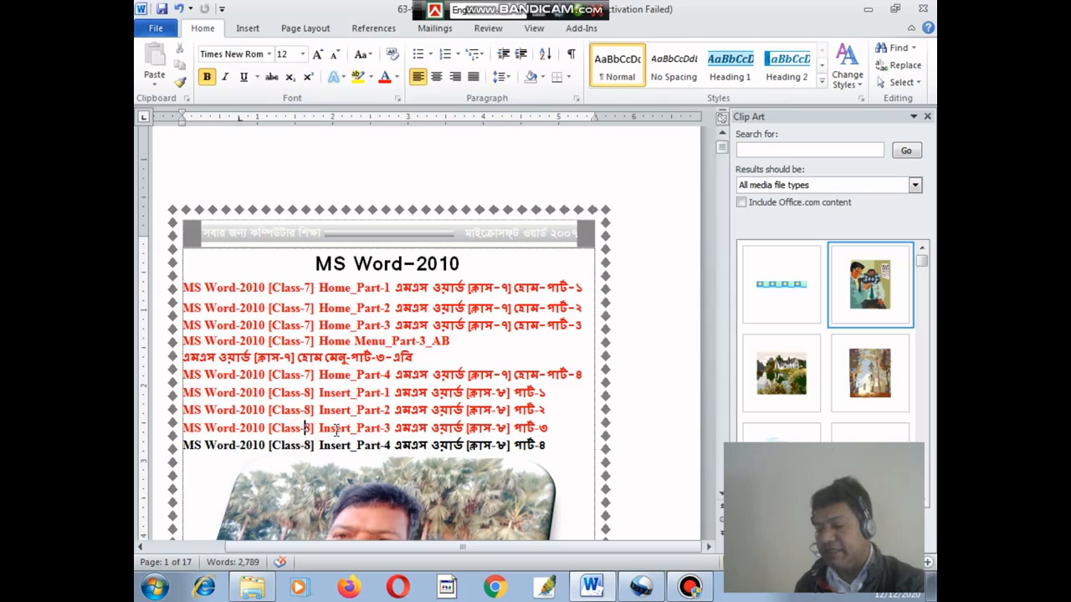
pyautogui.click(401, 428)
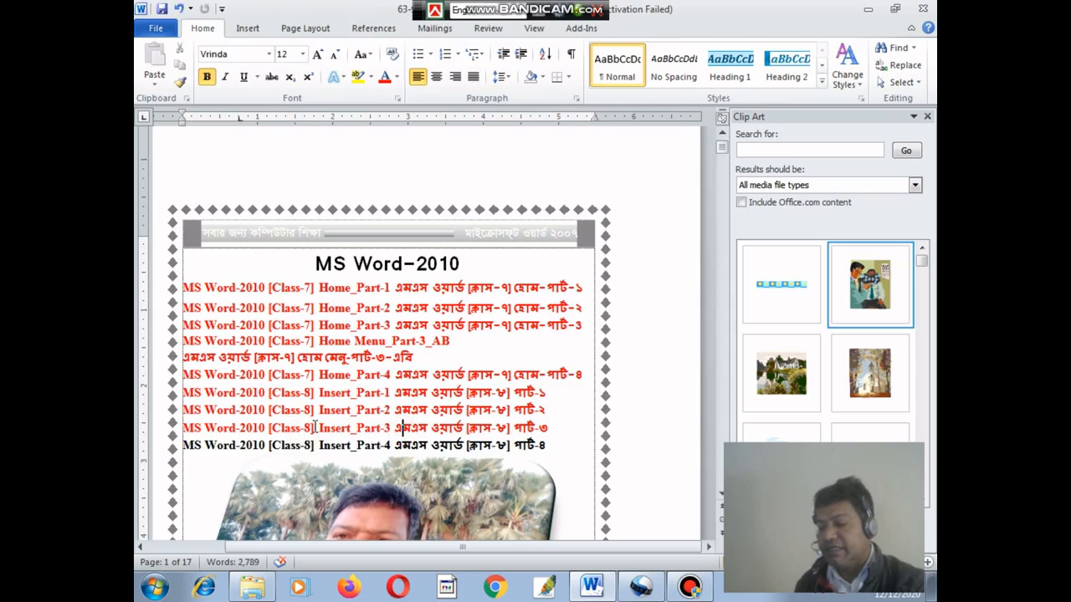
pyautogui.moveTo(319, 427); pyautogui.dragTo(394, 427)
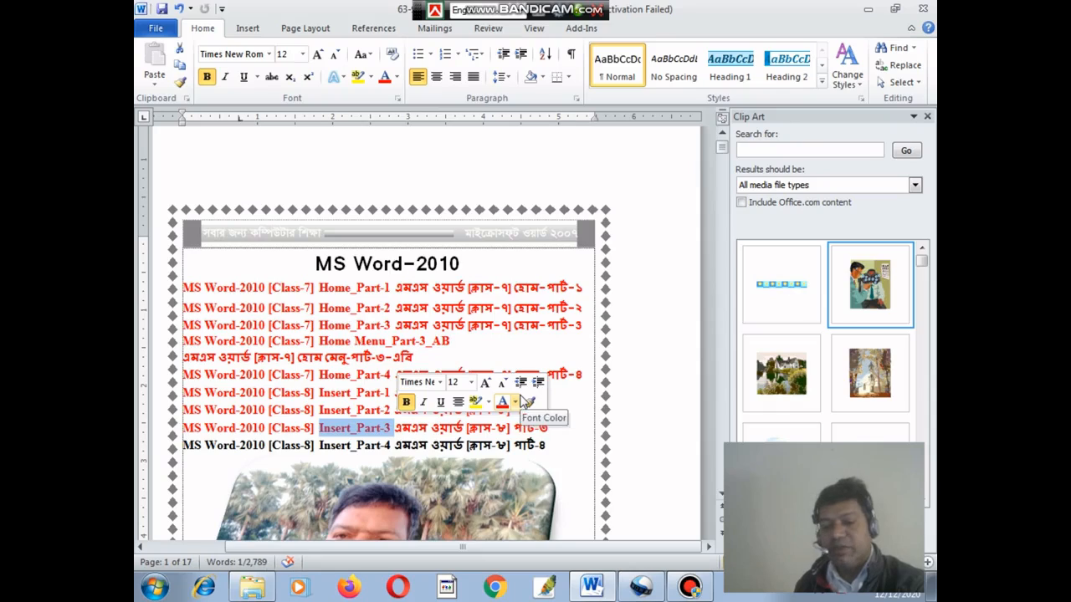
# Go to the empty body area at the start of page 5 and place the text cursor there
pyautogui.scroll(-3, 508, 391)
pyautogui.scroll(-15, 435, 368)
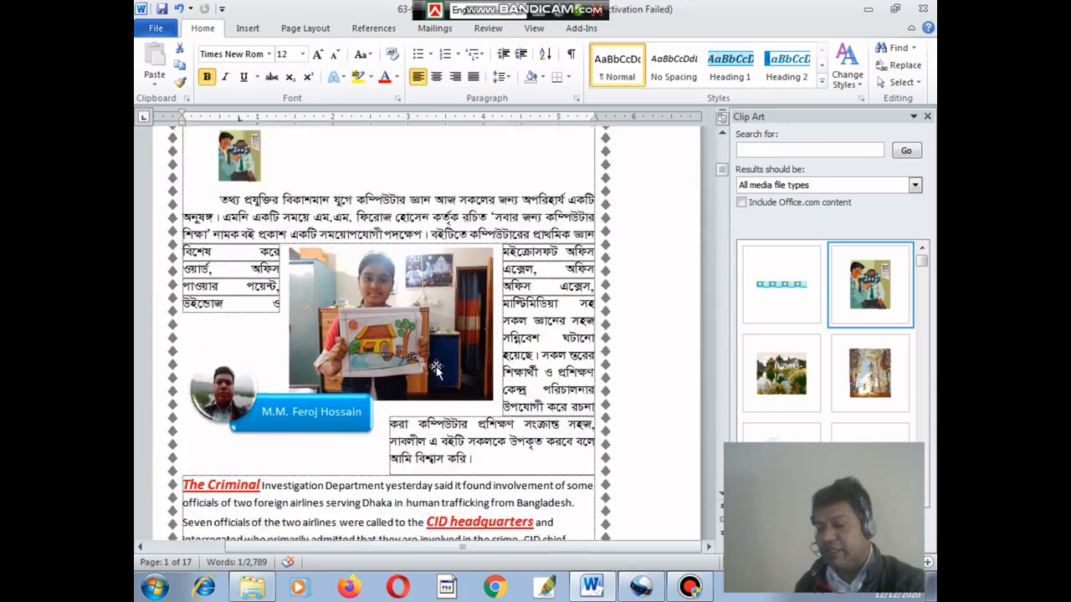
pyautogui.scroll(-6, 436, 367)
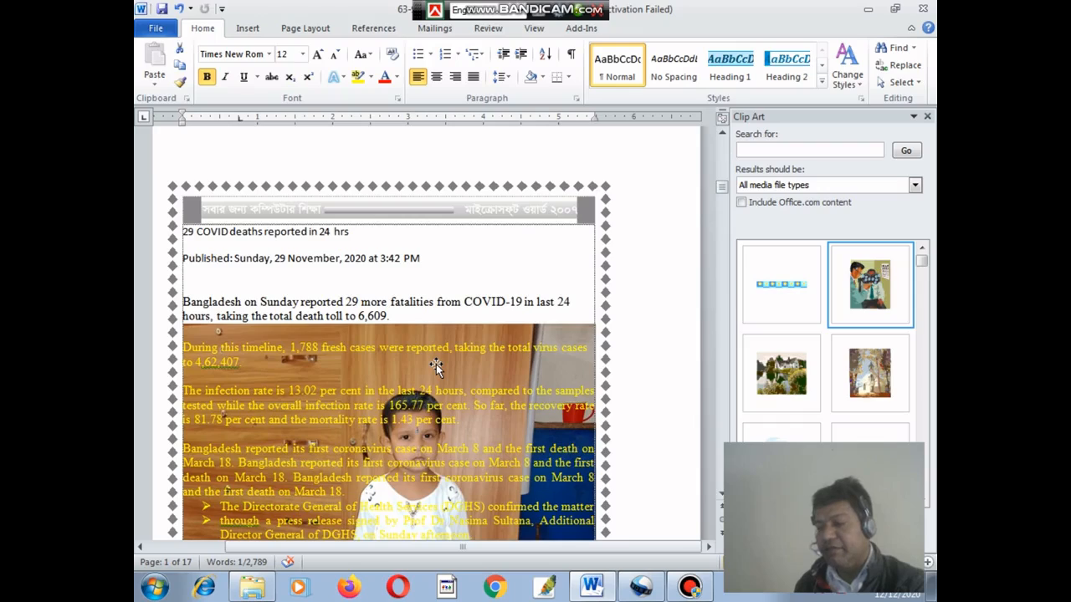
pyautogui.scroll(-15, 436, 366)
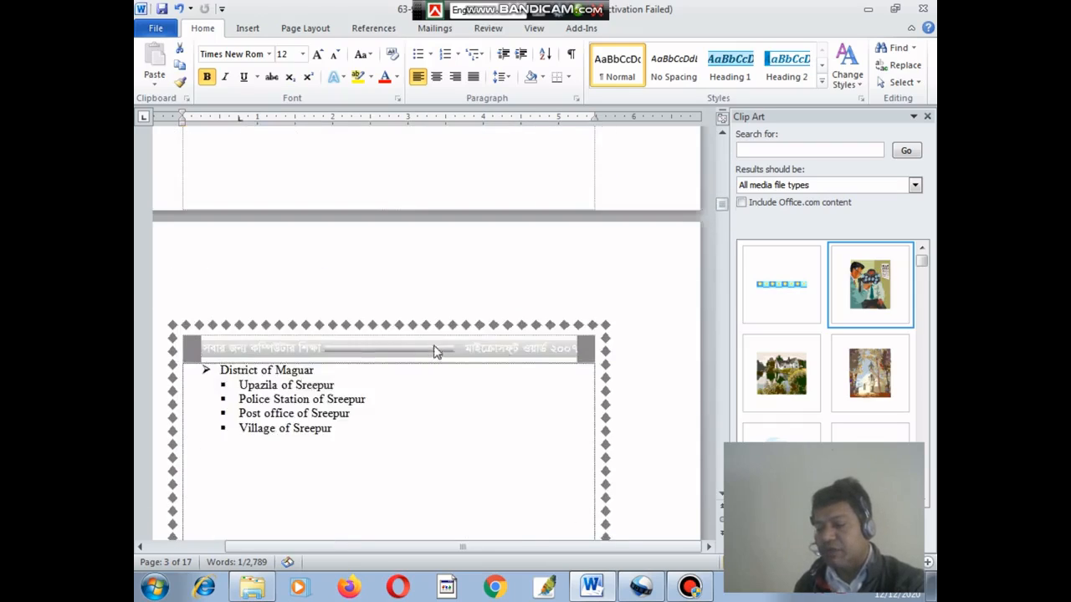
pyautogui.scroll(-12, 433, 349)
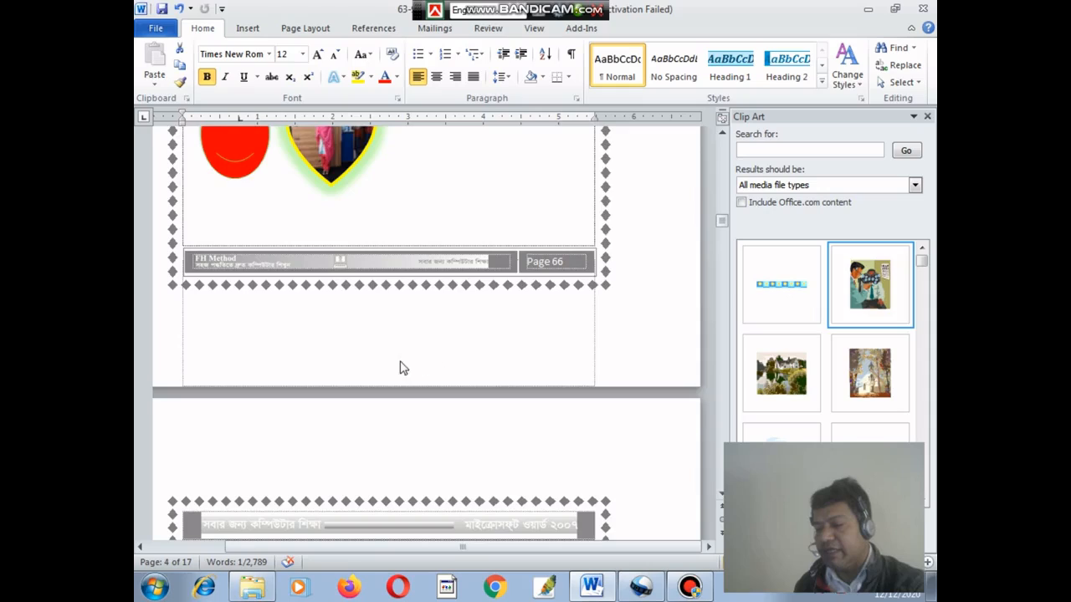
pyautogui.scroll(-3, 392, 357)
pyautogui.click(211, 271)
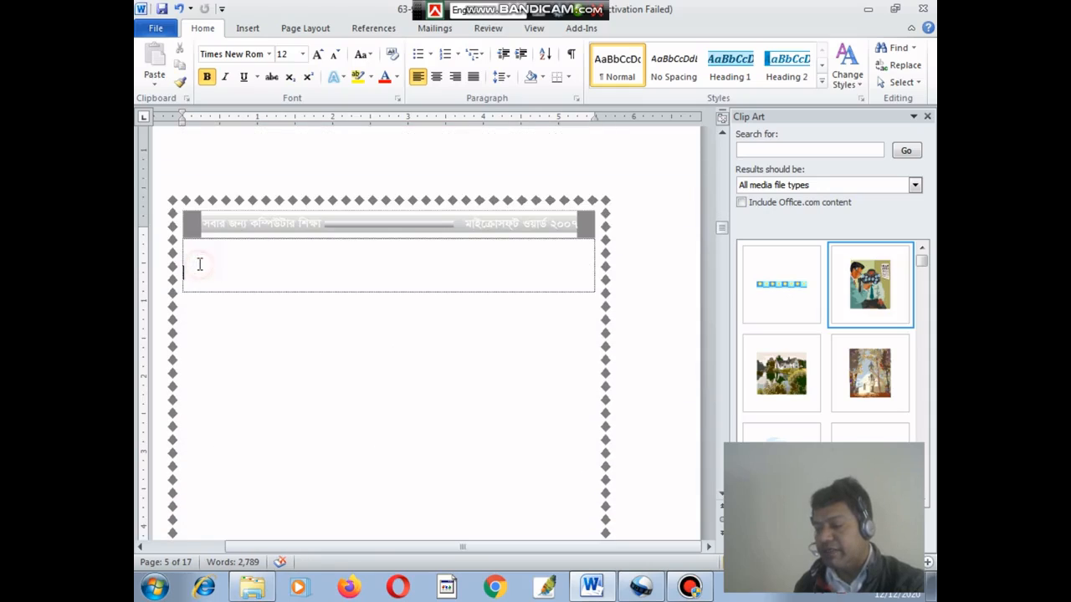
pyautogui.click(247, 28)
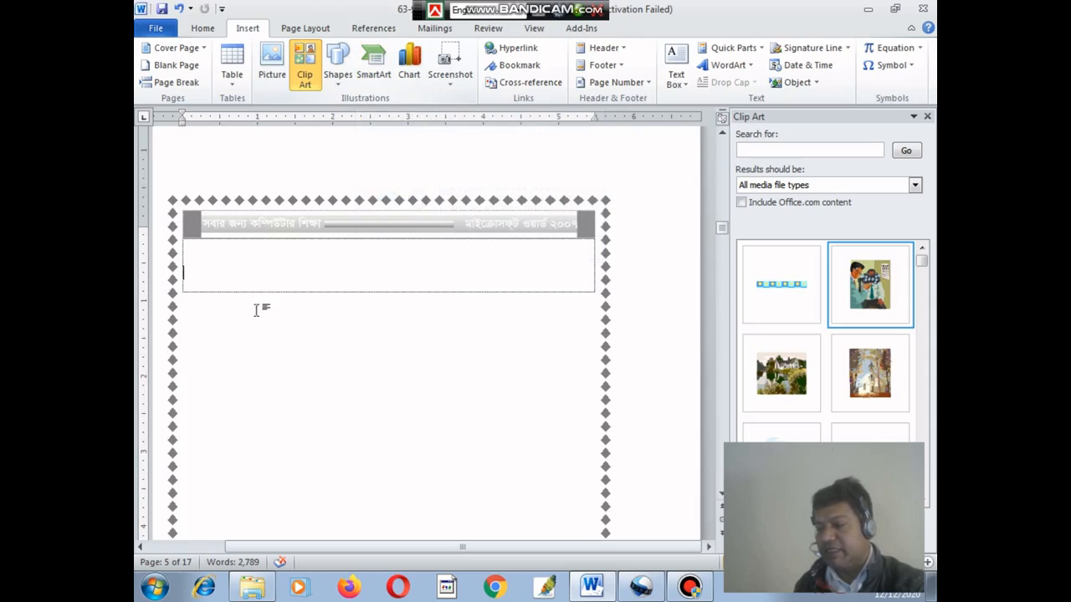
# Create a new blank document
pyautogui.click(155, 32)
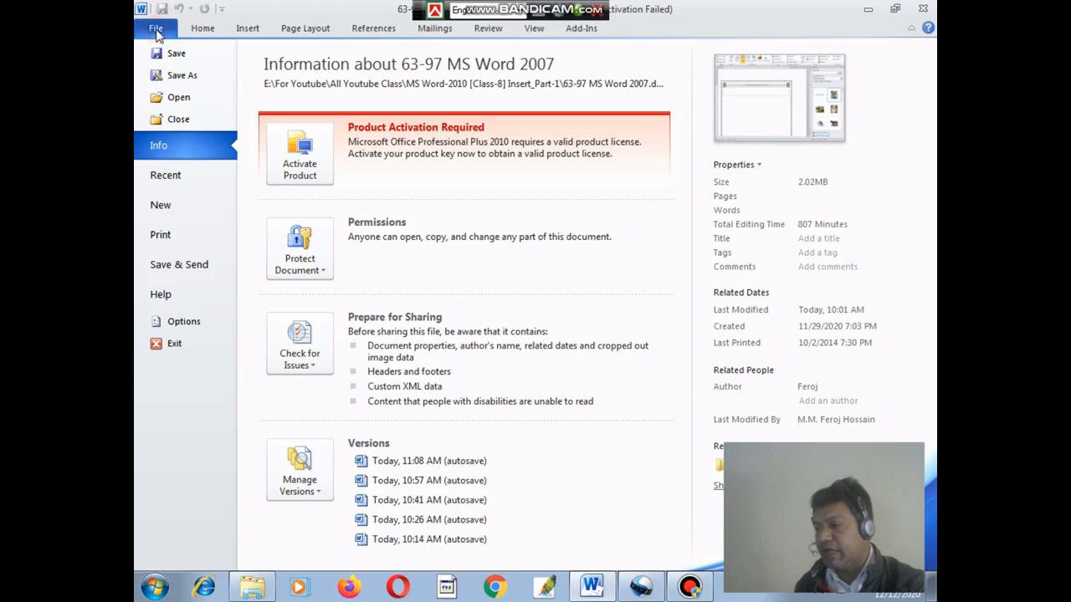
pyautogui.click(171, 216)
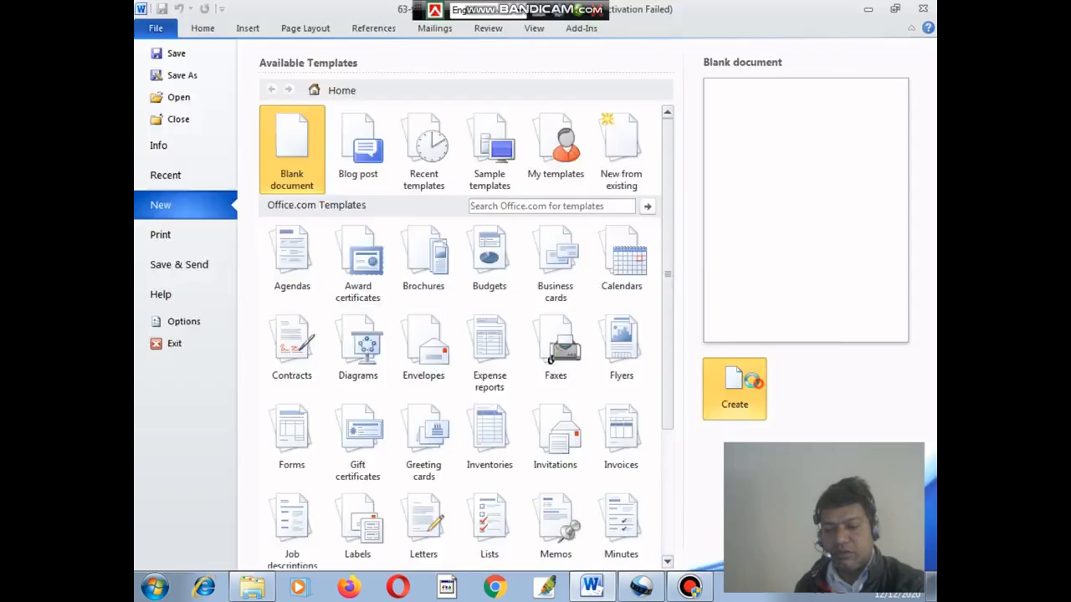
pyautogui.click(737, 385)
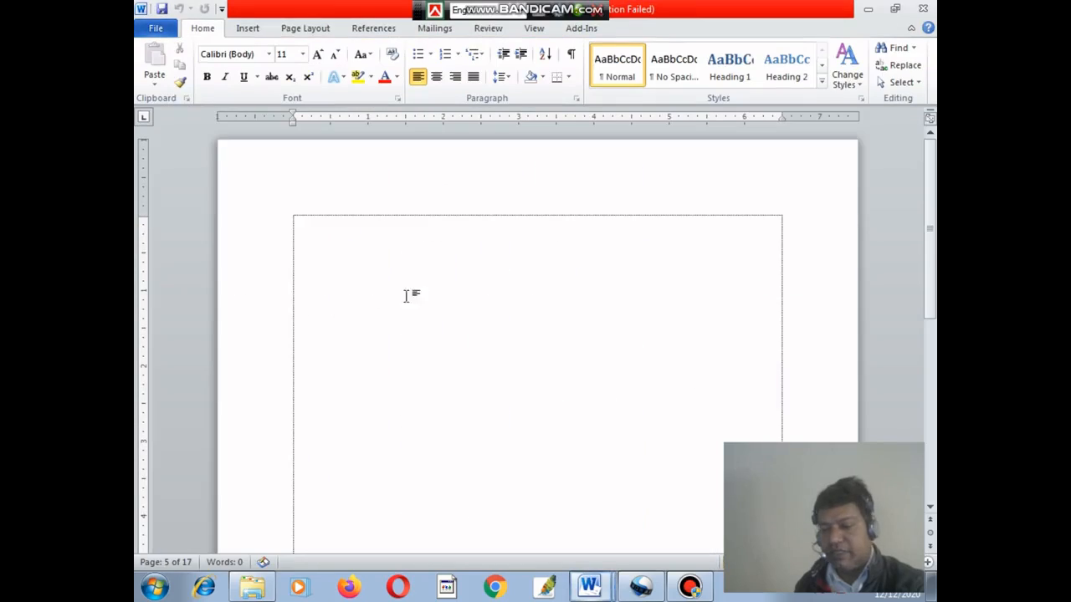
# Insert a Bending Picture Accent List SmartArt graphic into the blank document
pyautogui.click(257, 31)
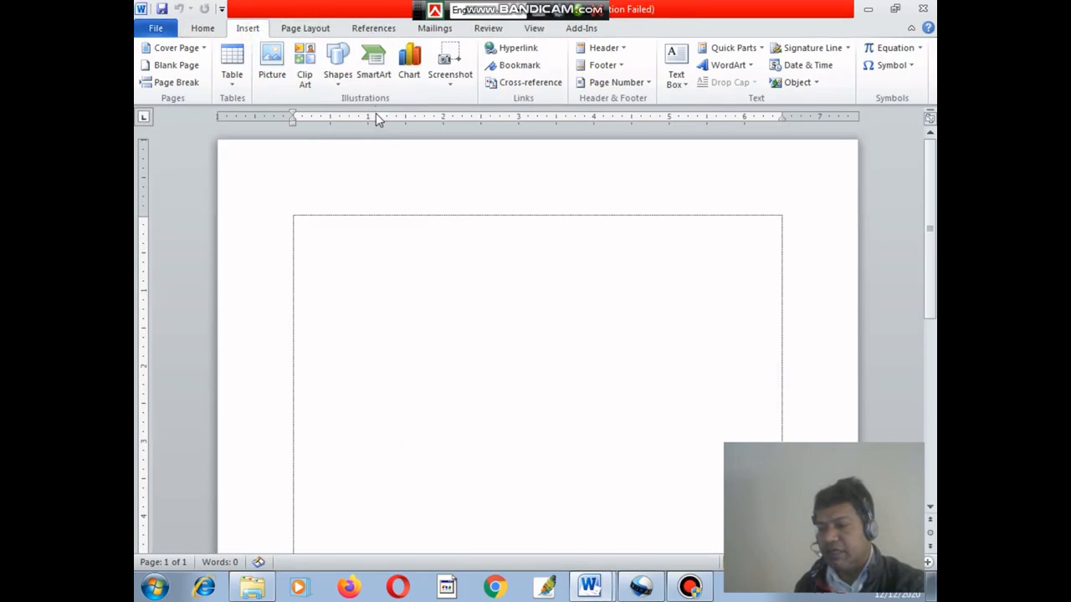
pyautogui.click(378, 62)
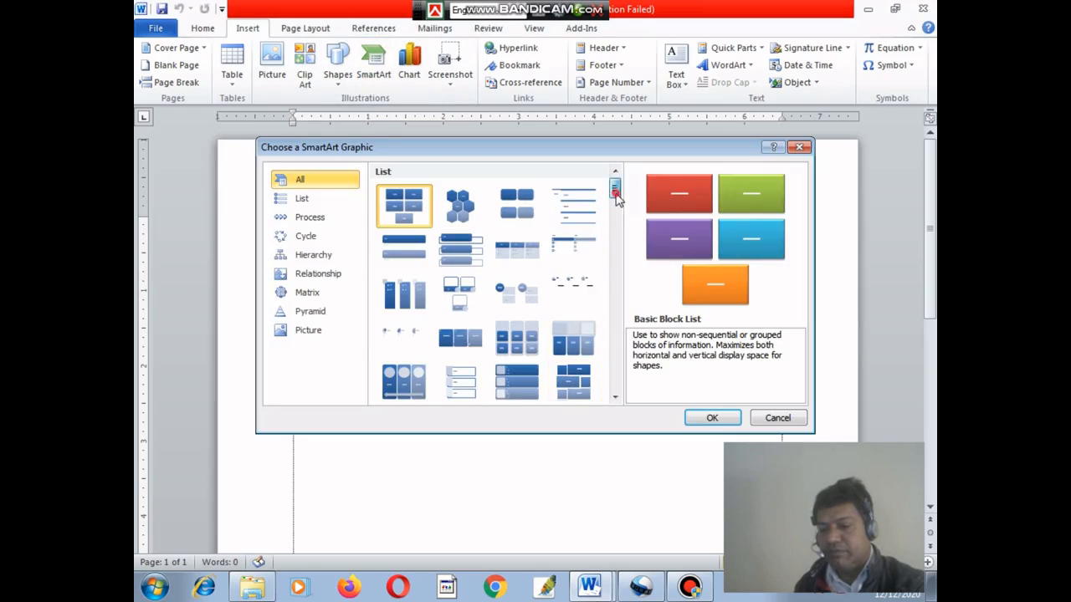
pyautogui.moveTo(615, 194)
pyautogui.mouseDown()
pyautogui.moveTo(624, 280)
pyautogui.moveTo(615, 192)
pyautogui.mouseUp()
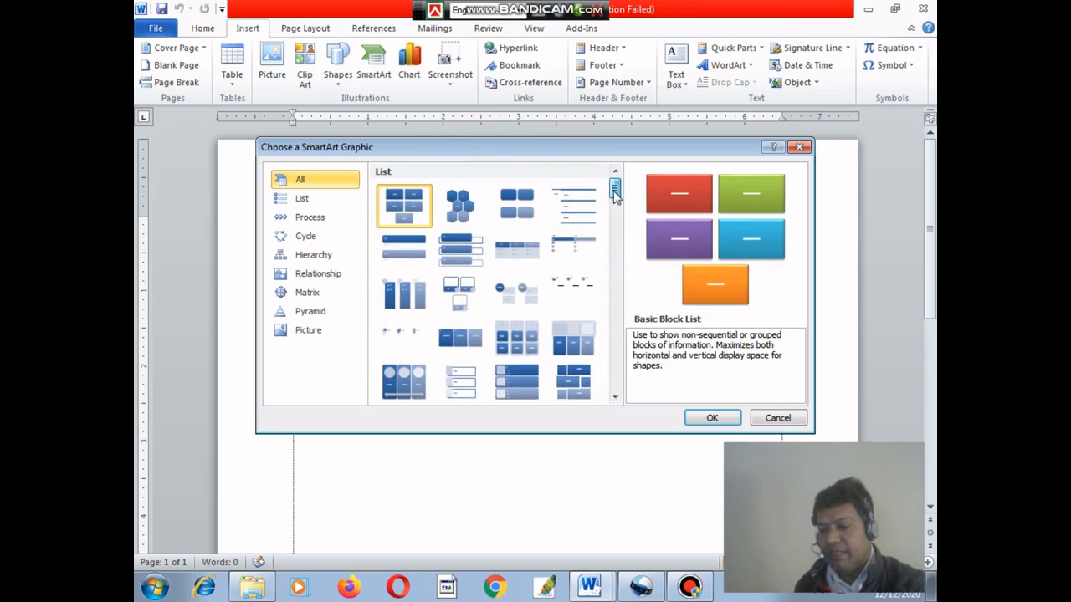
pyautogui.click(463, 305)
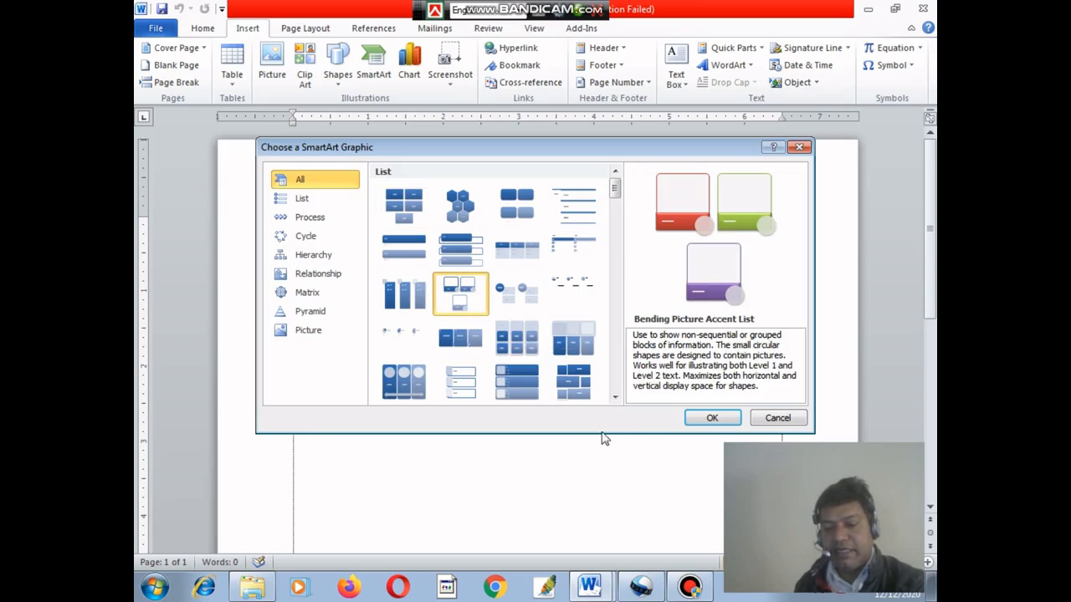
pyautogui.click(712, 419)
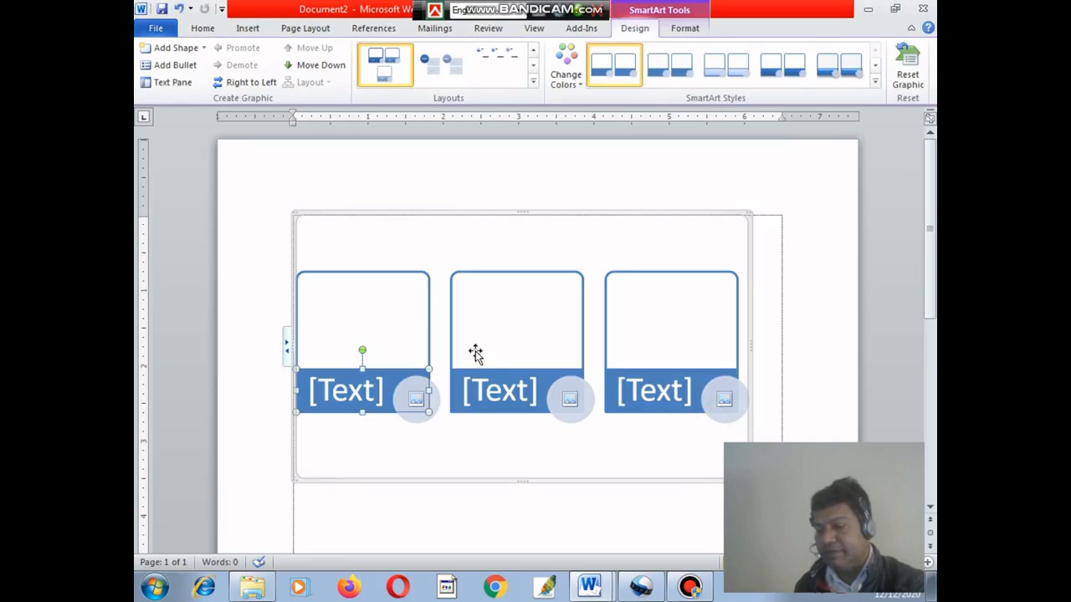
# Enter the person's first name in the text placeholder of the first SmartArt block
pyautogui.click(364, 317)
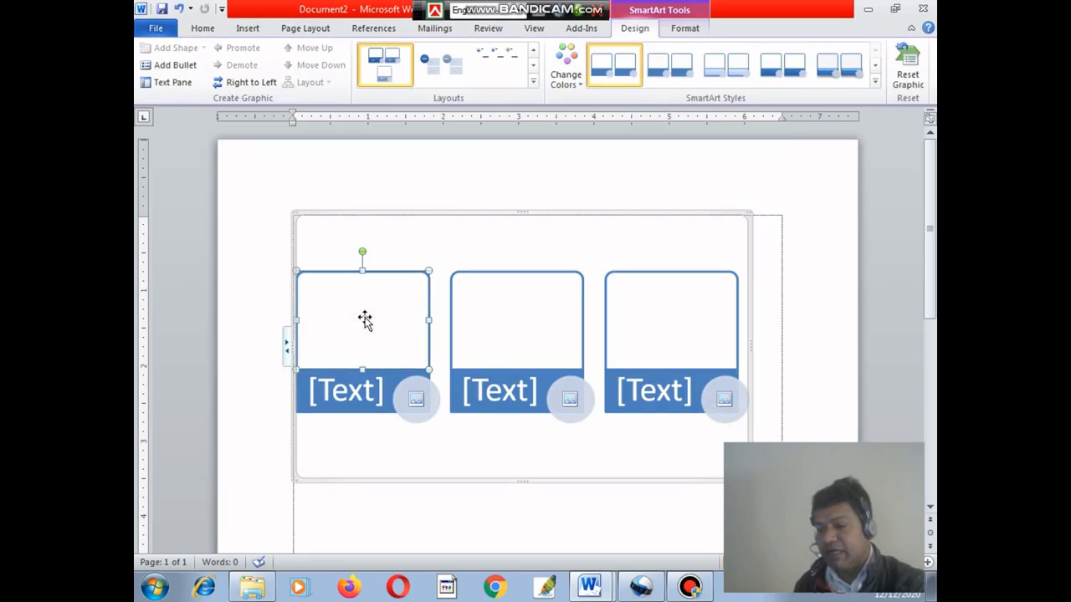
pyautogui.scroll(-1, 369, 321)
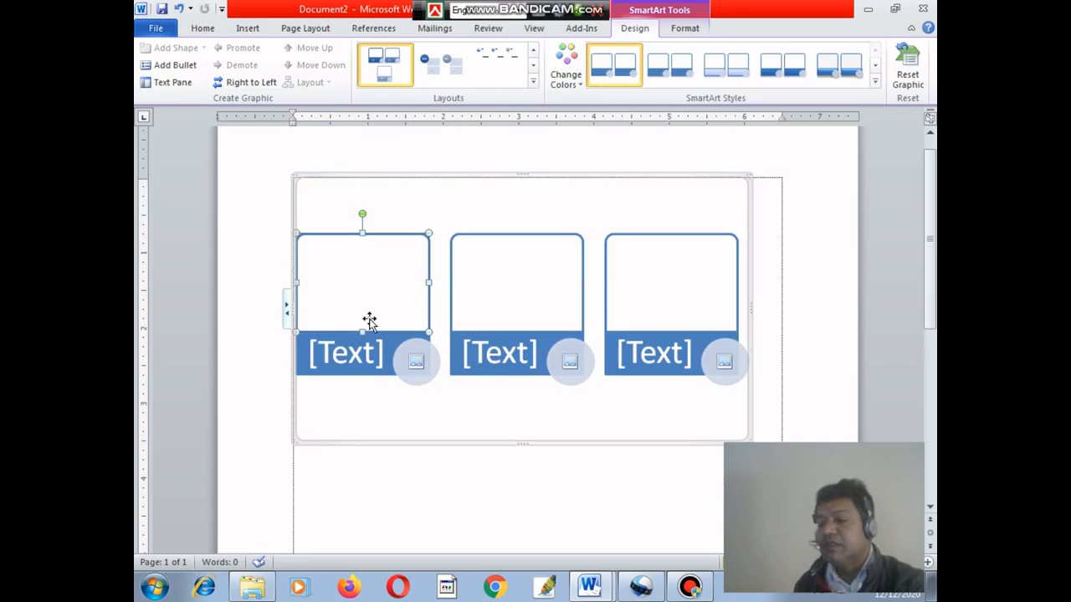
pyautogui.click(350, 360)
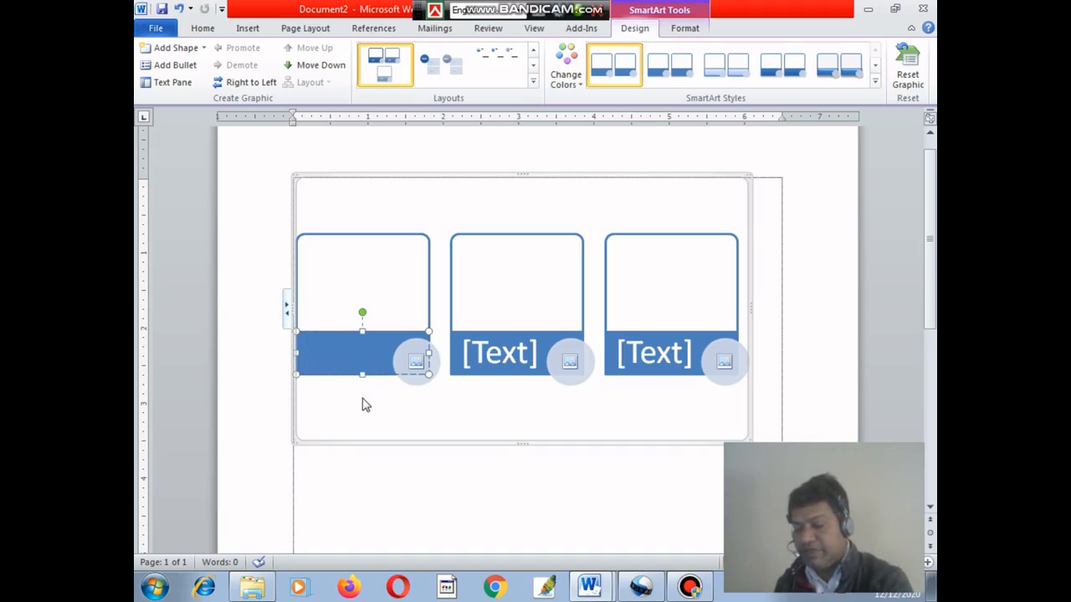
pyautogui.write('F')
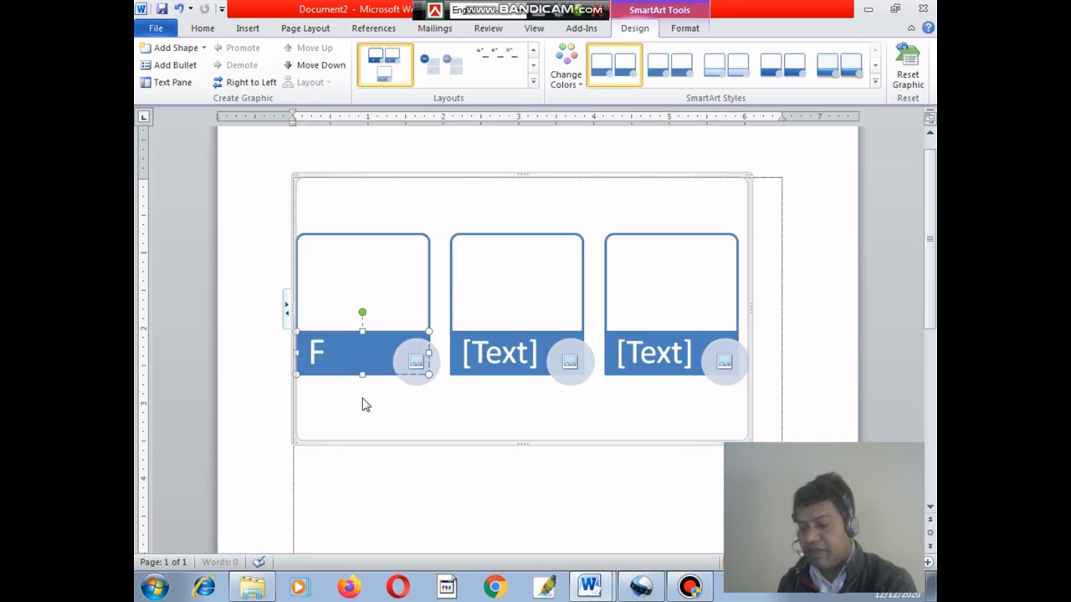
pyautogui.write('eroj')
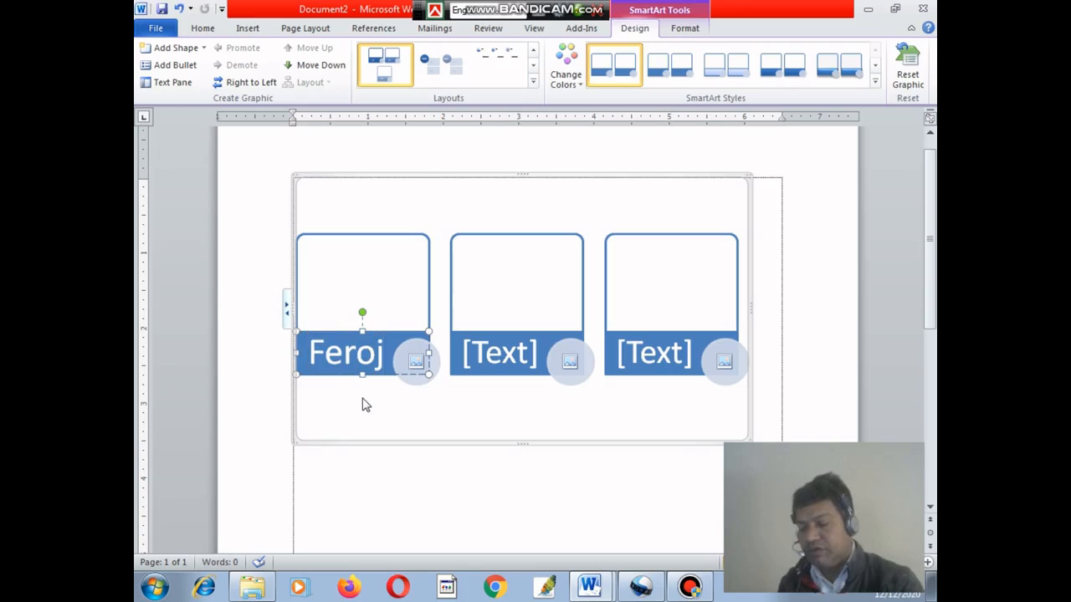
# Insert the photo IMG_20201105_143059 into the picture placeholder of the first SmartArt block
pyautogui.click(418, 363)
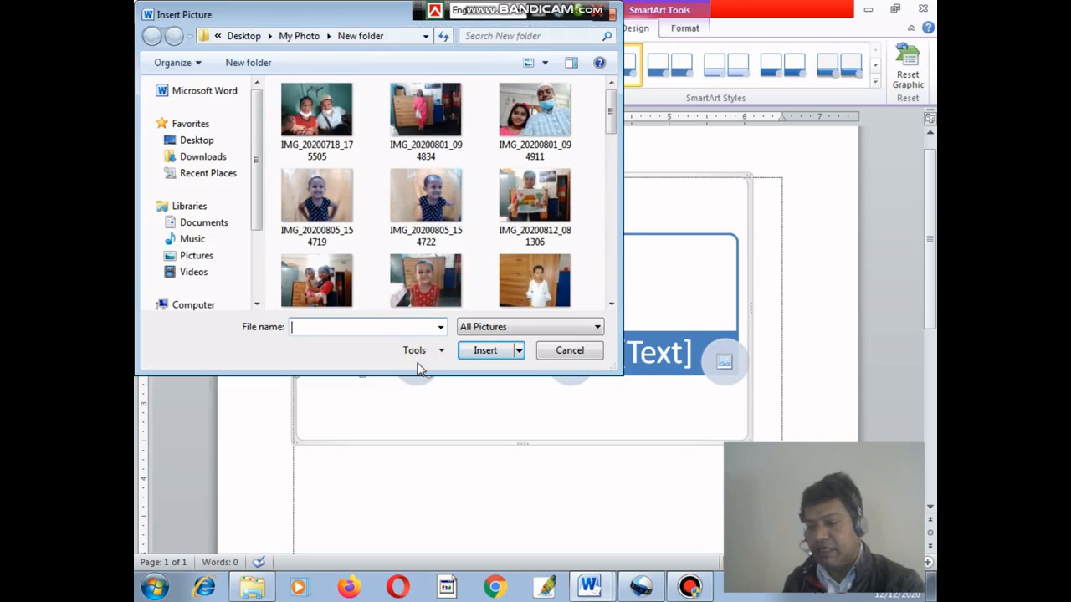
pyautogui.moveTo(613, 116); pyautogui.dragTo(614, 216)
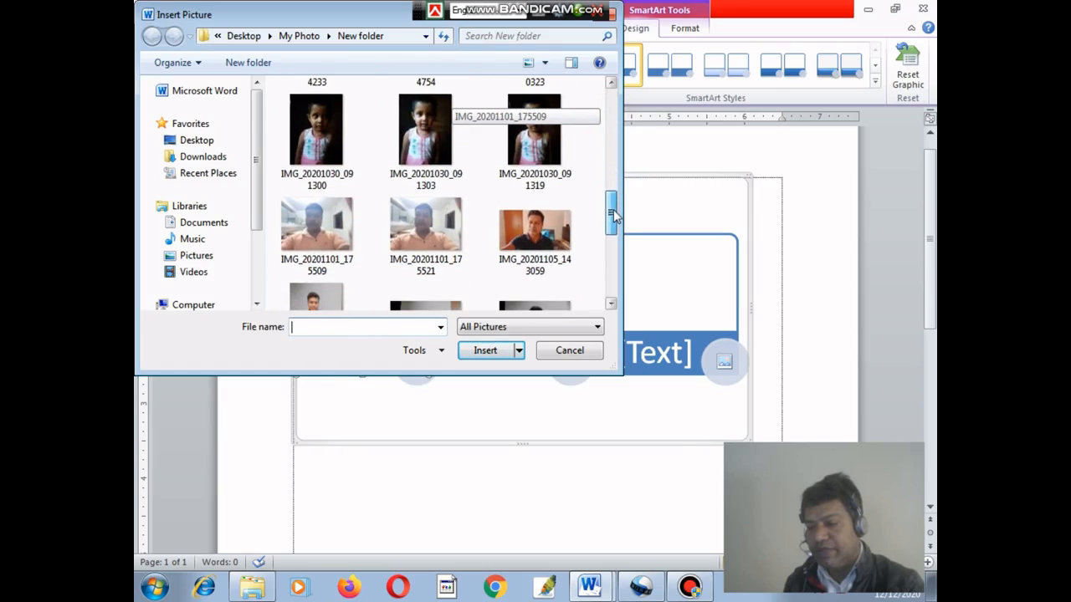
pyautogui.click(521, 233)
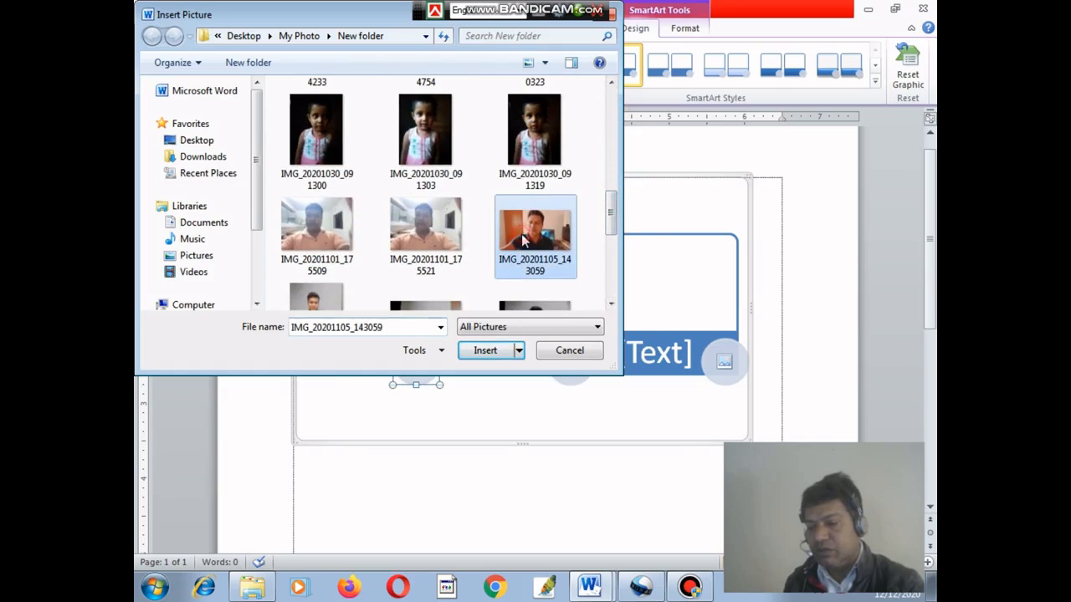
pyautogui.click(485, 351)
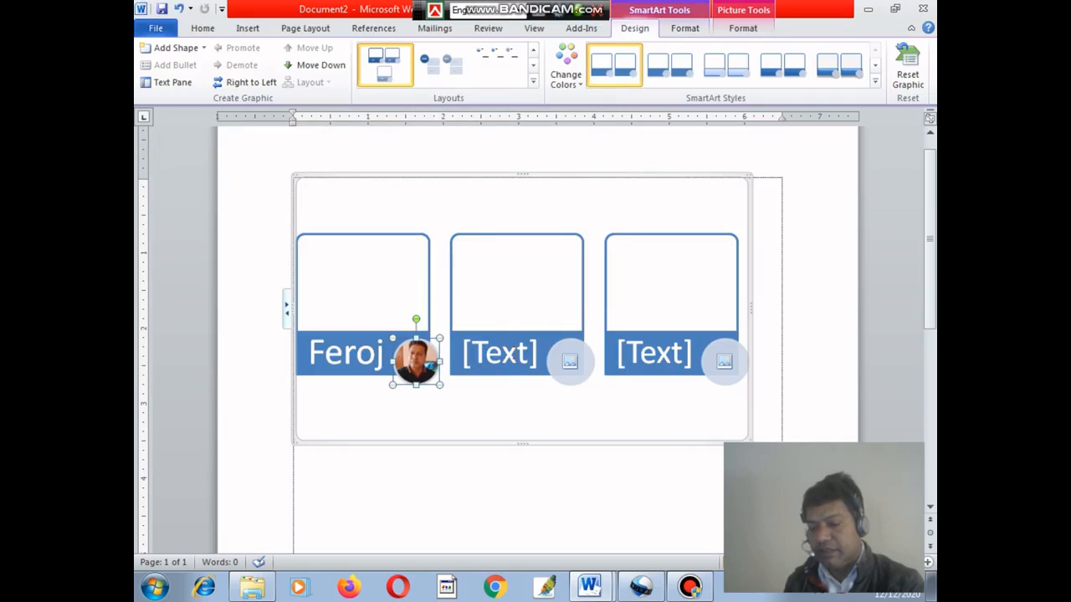
# Enter a person's first name in the second SmartArt block and insert the photo IMG_20200801_094834 into its picture placeholder
pyautogui.click(492, 358)
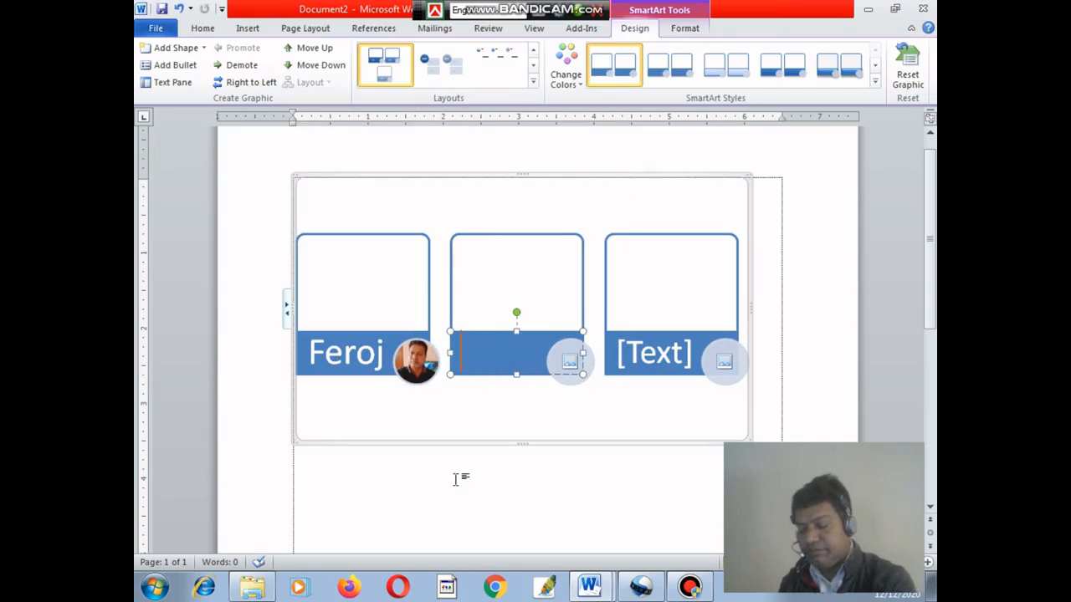
pyautogui.write('Njifa')
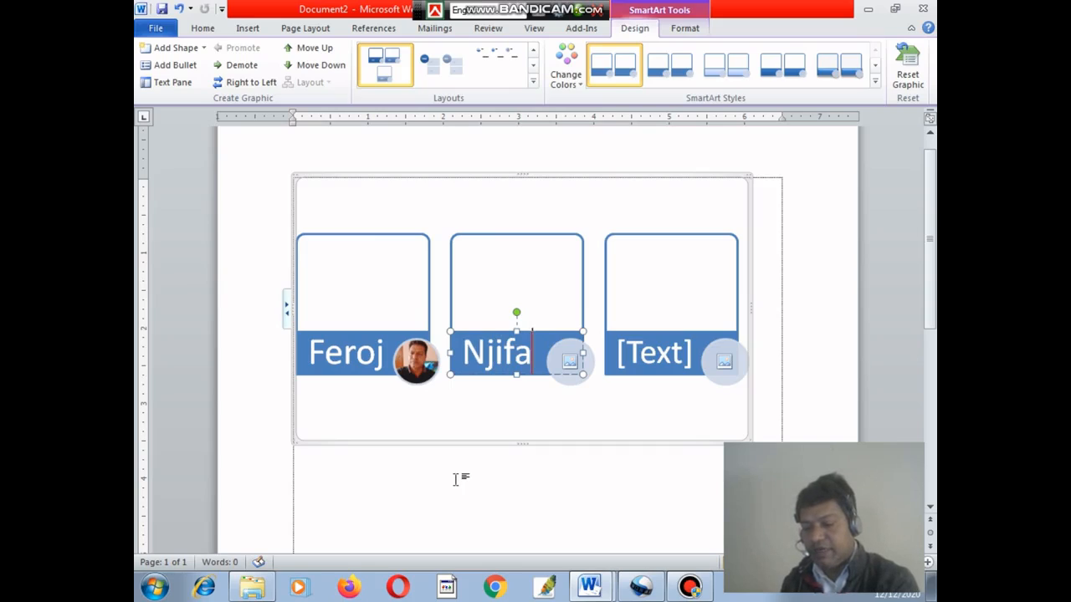
pyautogui.click(571, 362)
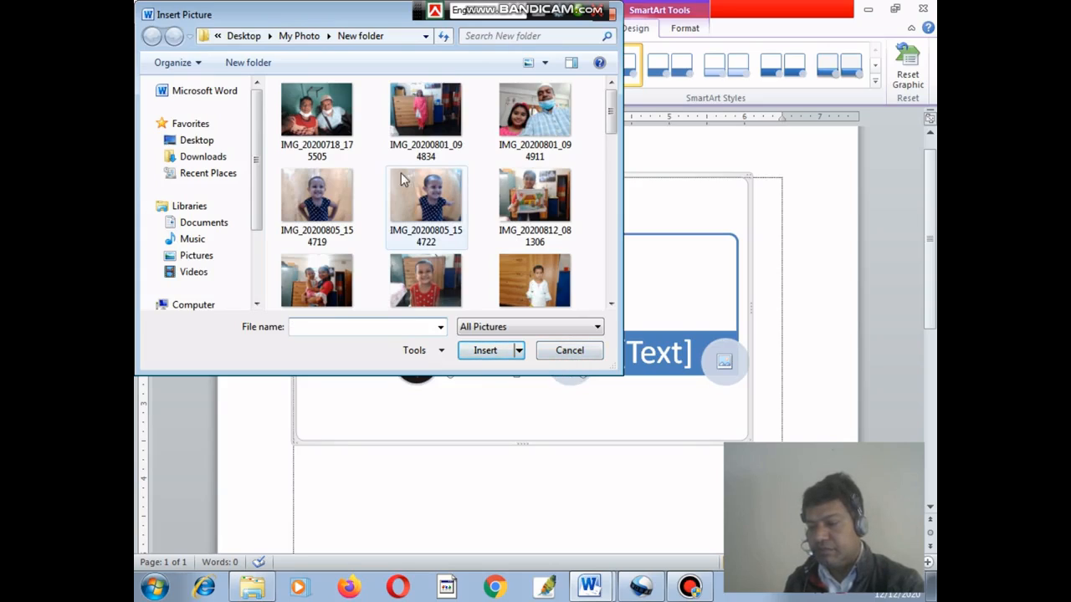
pyautogui.click(431, 117)
pyautogui.click(485, 350)
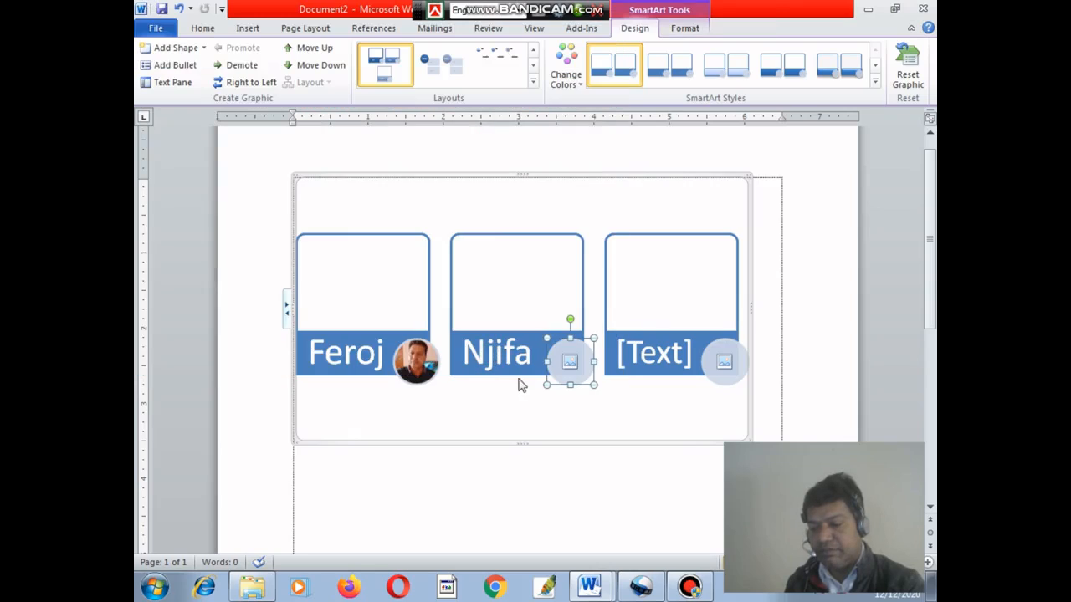
# Enter a person's first name in the third SmartArt block, insert the photo IMG_20200805_154722 into its picture placeholder, and deselect the graphic
pyautogui.click(655, 357)
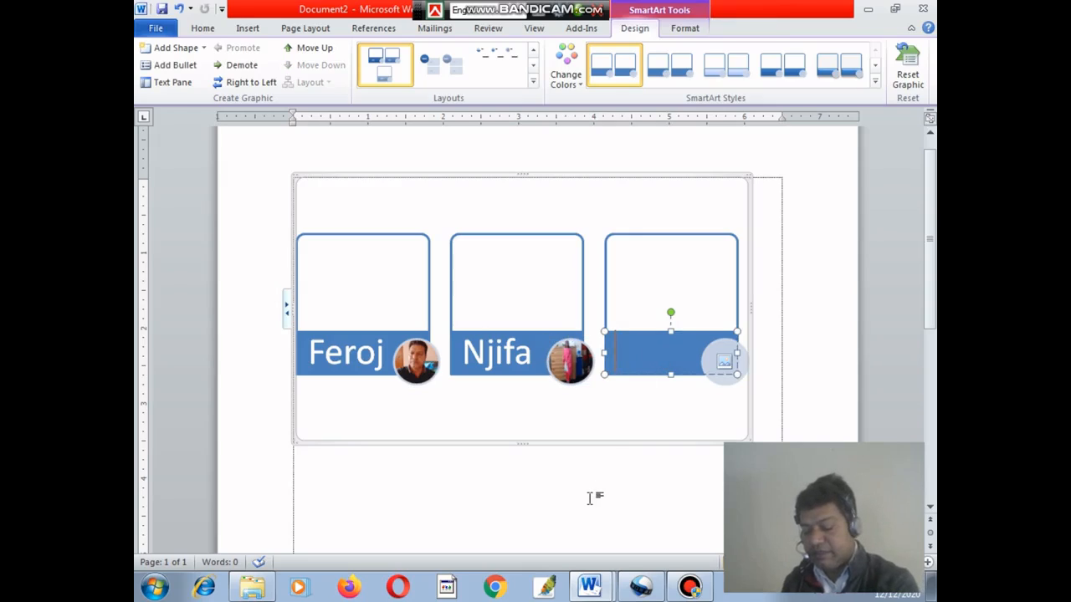
pyautogui.write('Jarin')
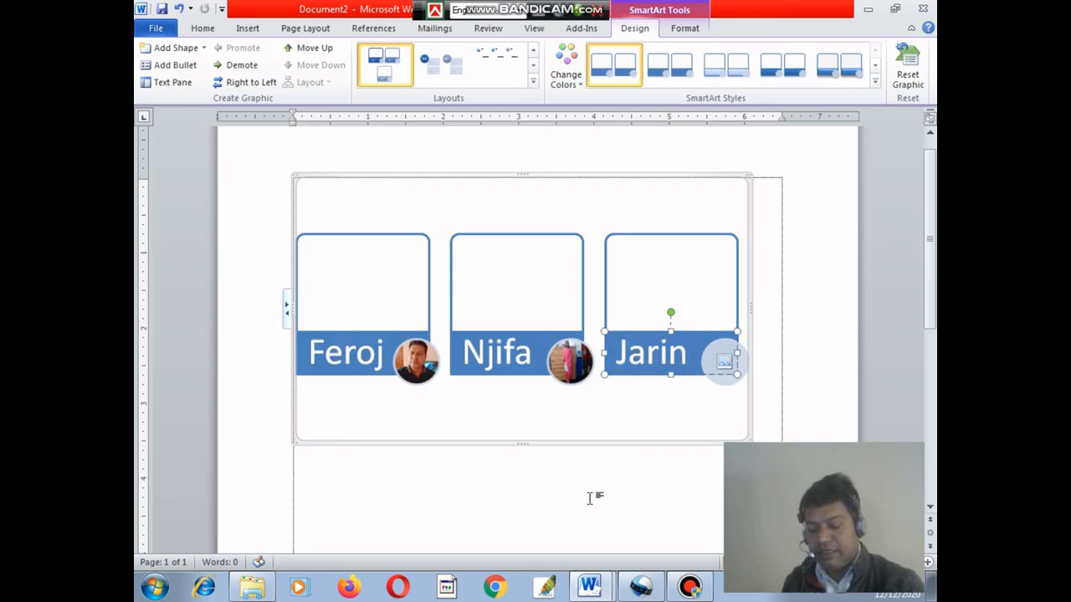
pyautogui.click(725, 360)
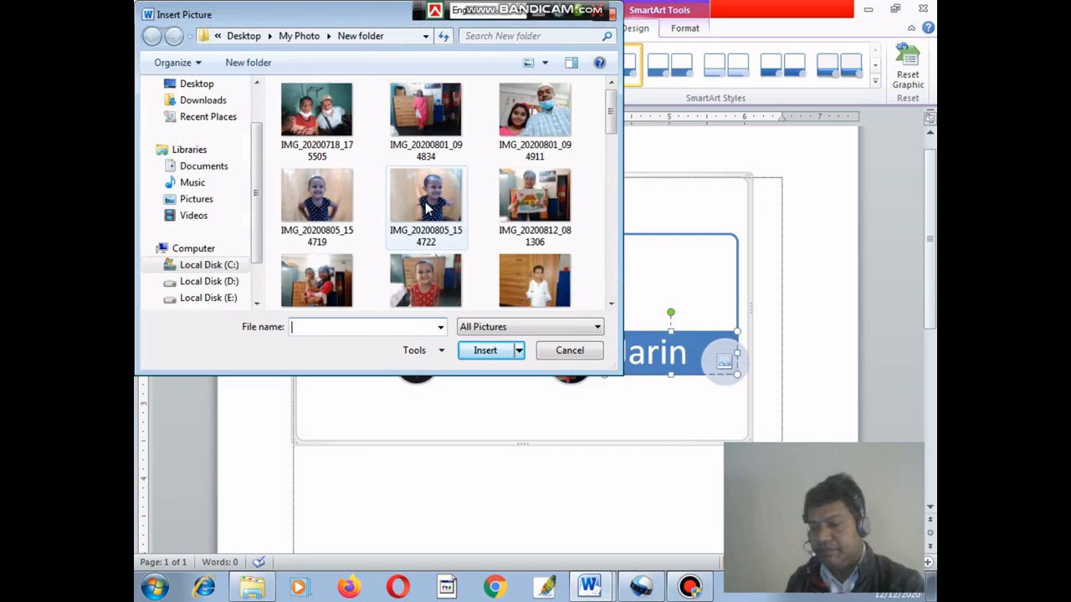
pyautogui.click(418, 239)
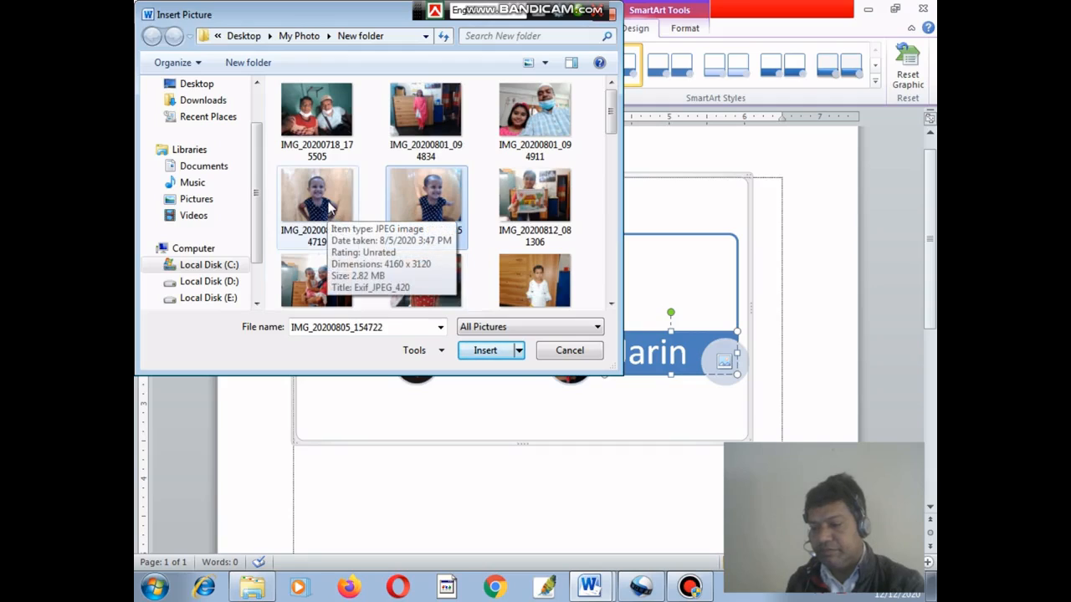
pyautogui.click(485, 350)
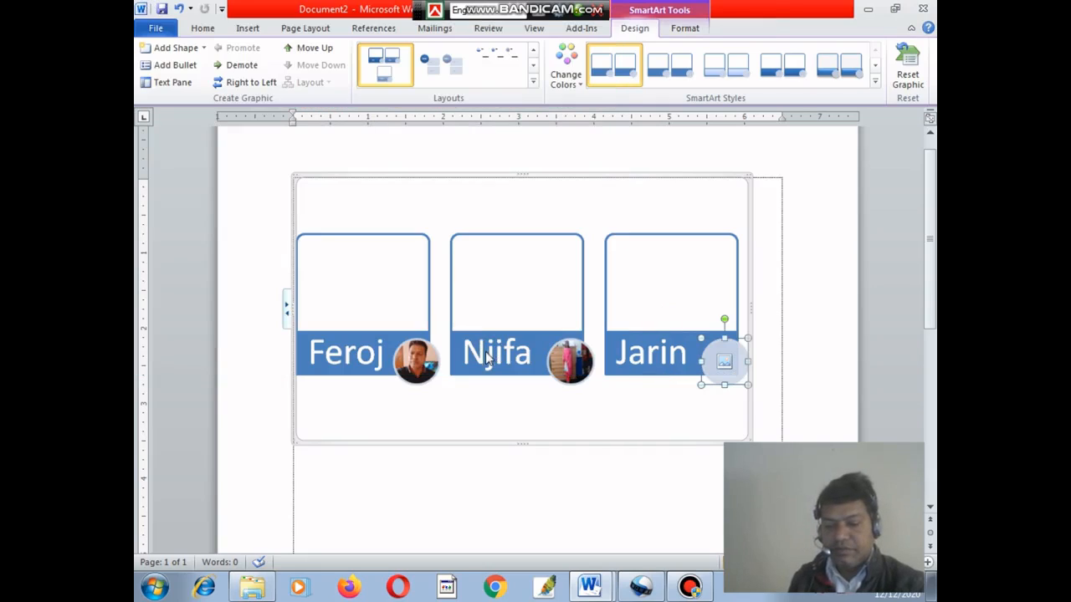
pyautogui.click(667, 358)
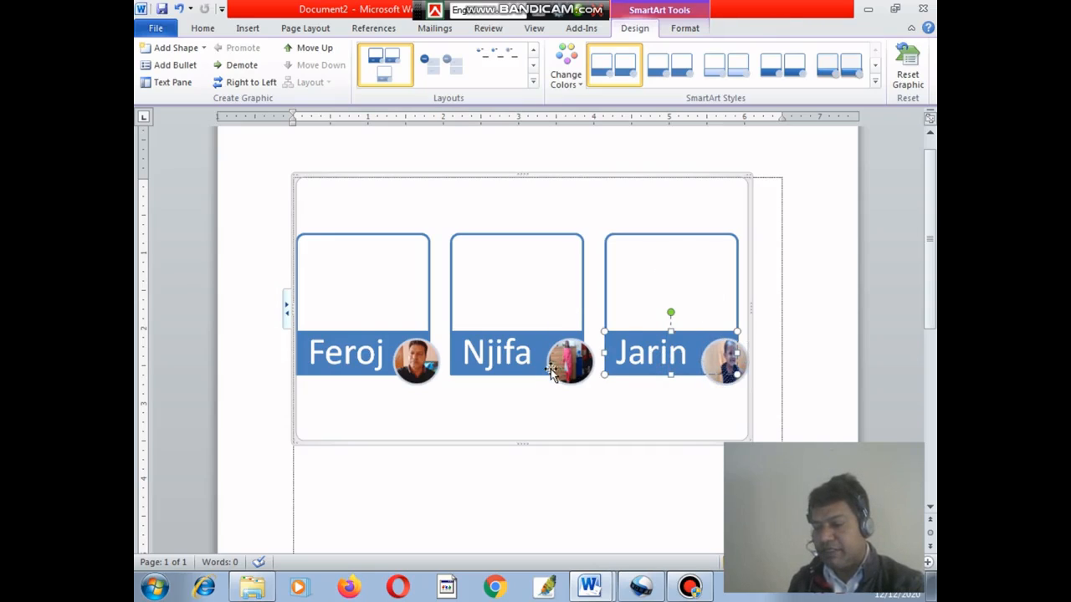
pyautogui.click(366, 289)
pyautogui.click(418, 490)
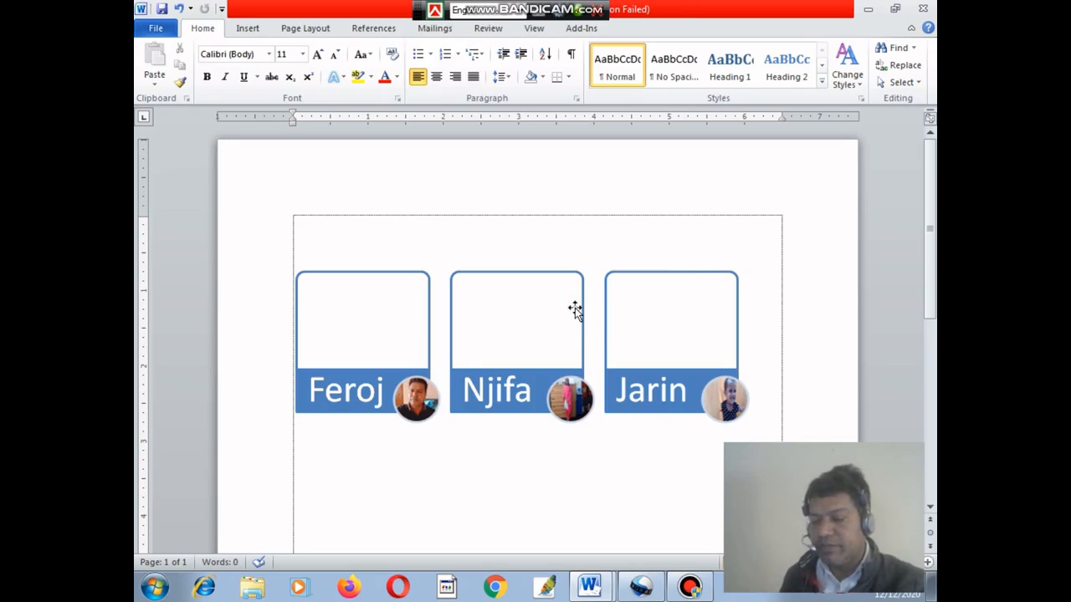
# Insert a built-in Simple Text Box above the SmartArt graphic and replace its placeholder text with "Banglad"
pyautogui.scroll(-1, 411, 334)
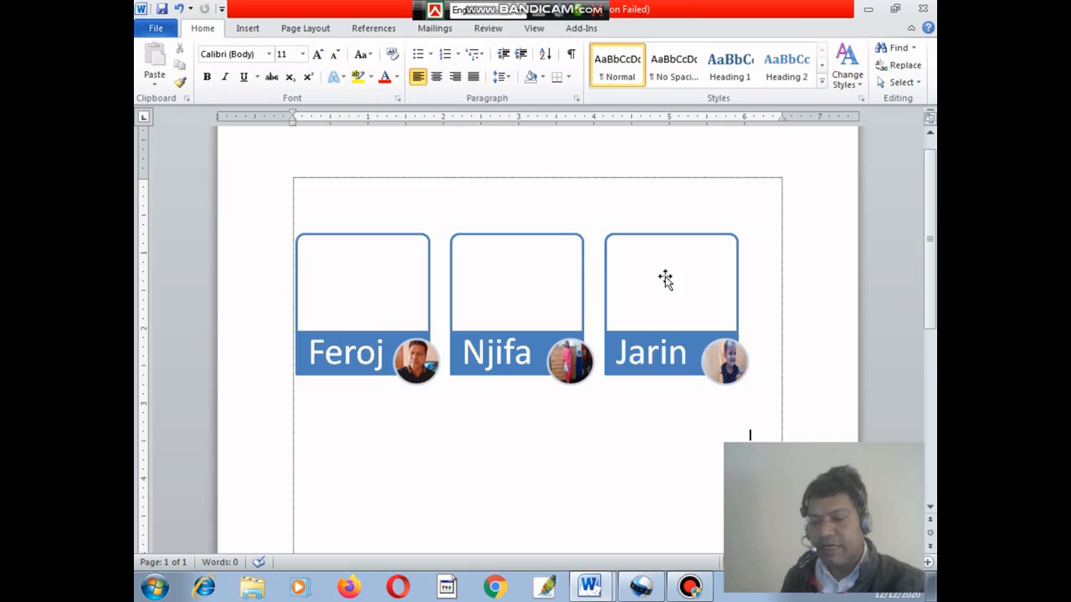
pyautogui.click(247, 32)
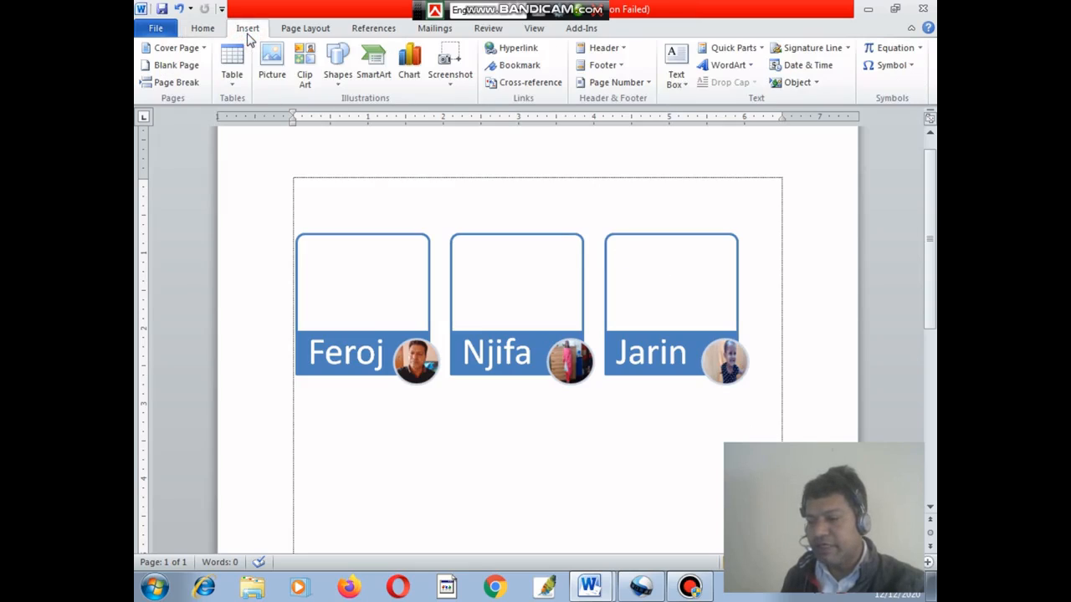
pyautogui.click(686, 84)
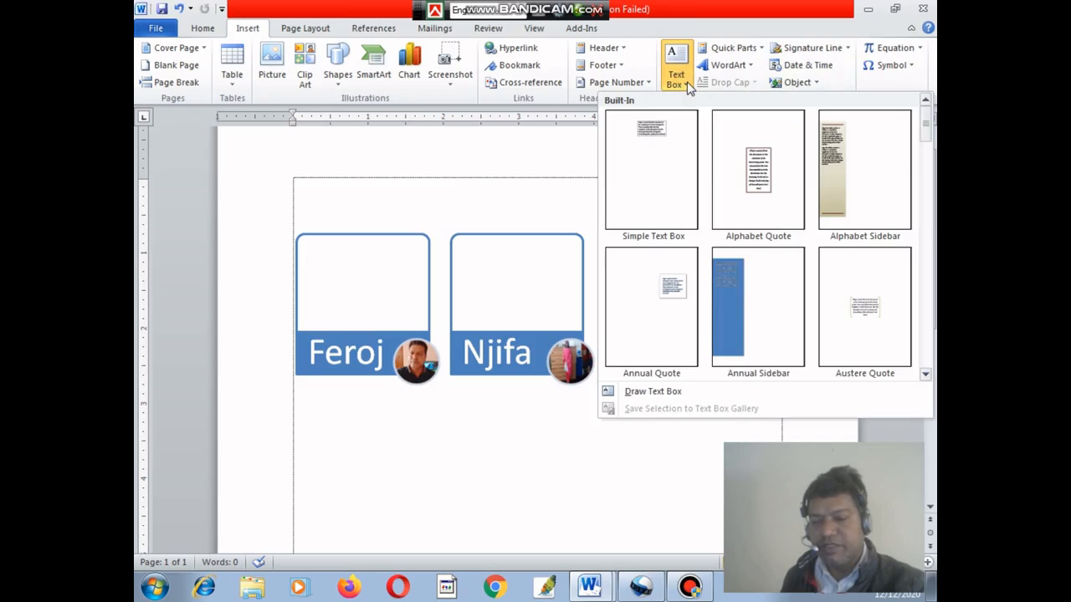
pyautogui.click(657, 138)
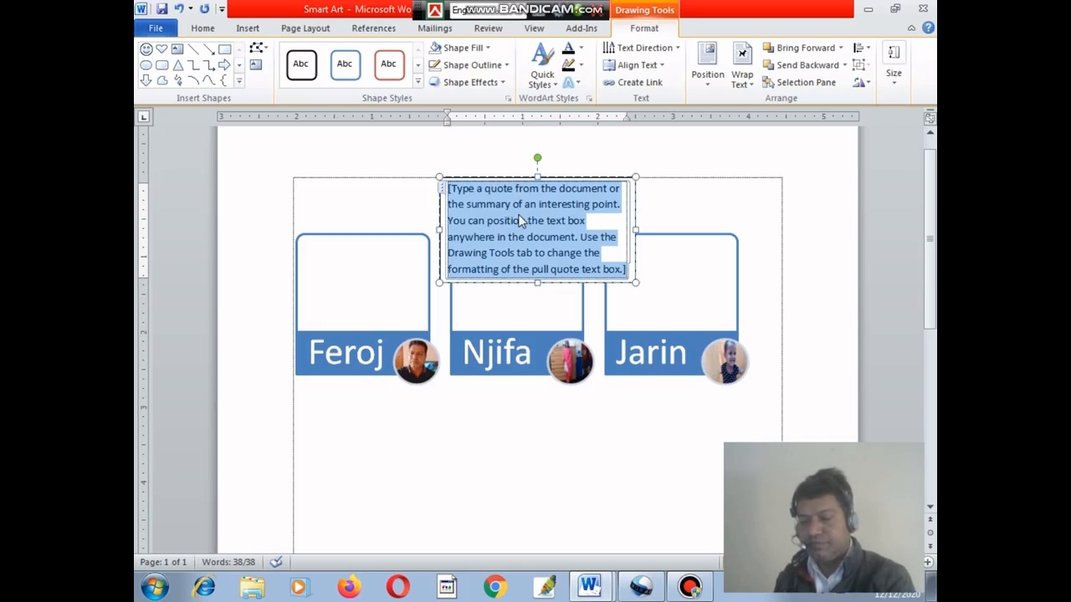
pyautogui.write('Banglad')
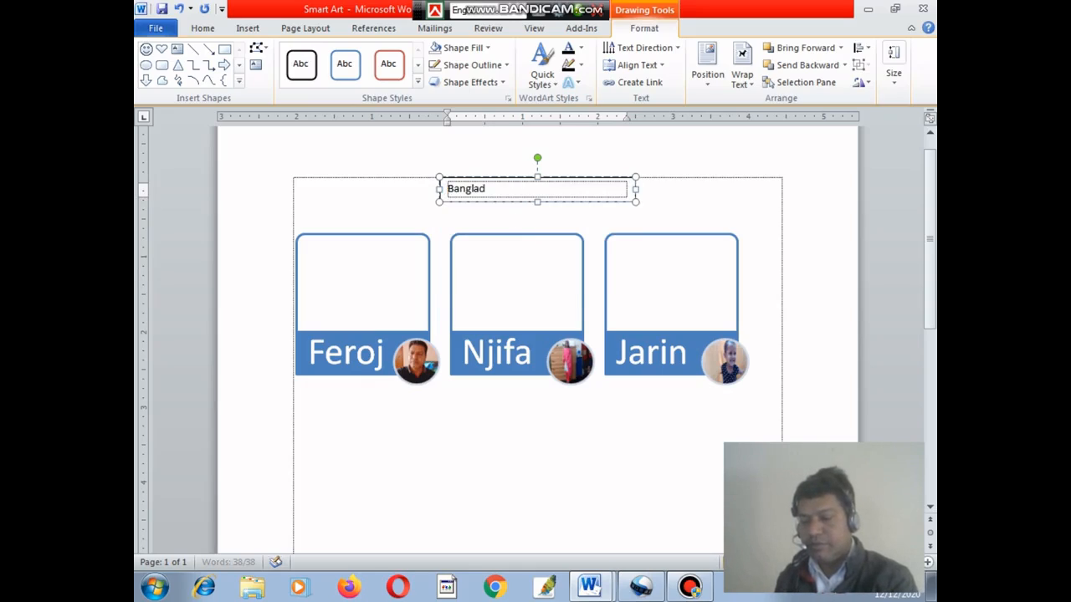
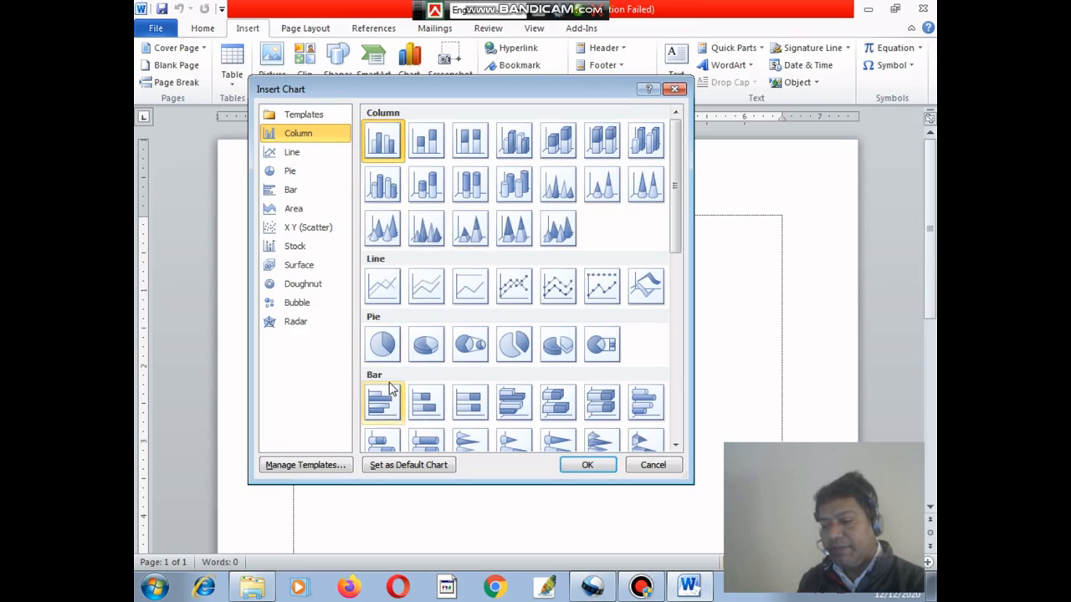
# Insert a 3-D Clustered Column chart into the blank document
pyautogui.scroll(-10, 503, 326)
pyautogui.scroll(10, 499, 323)
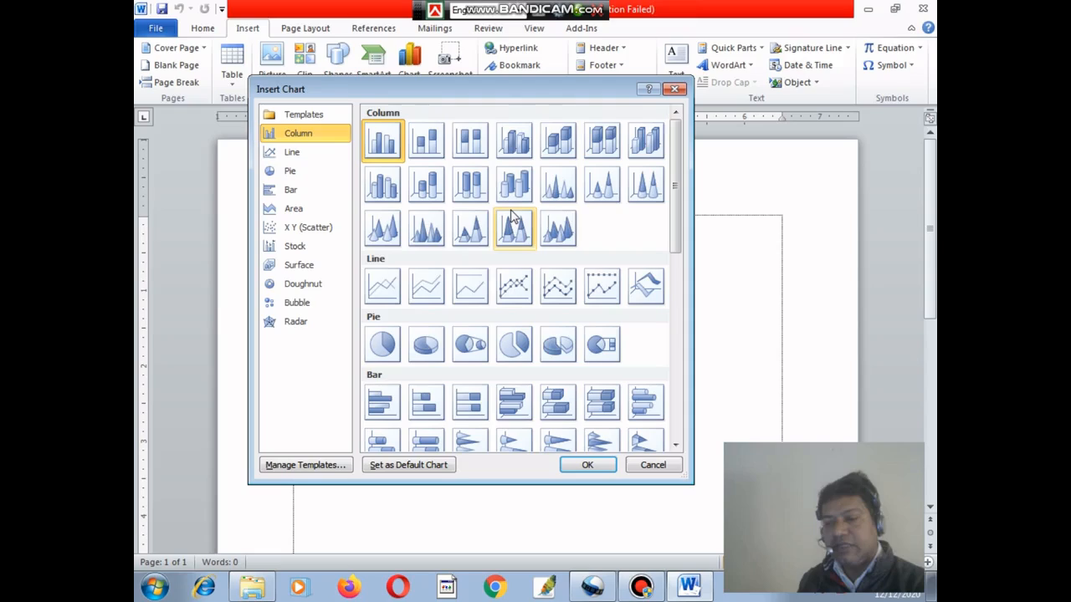
pyautogui.click(510, 146)
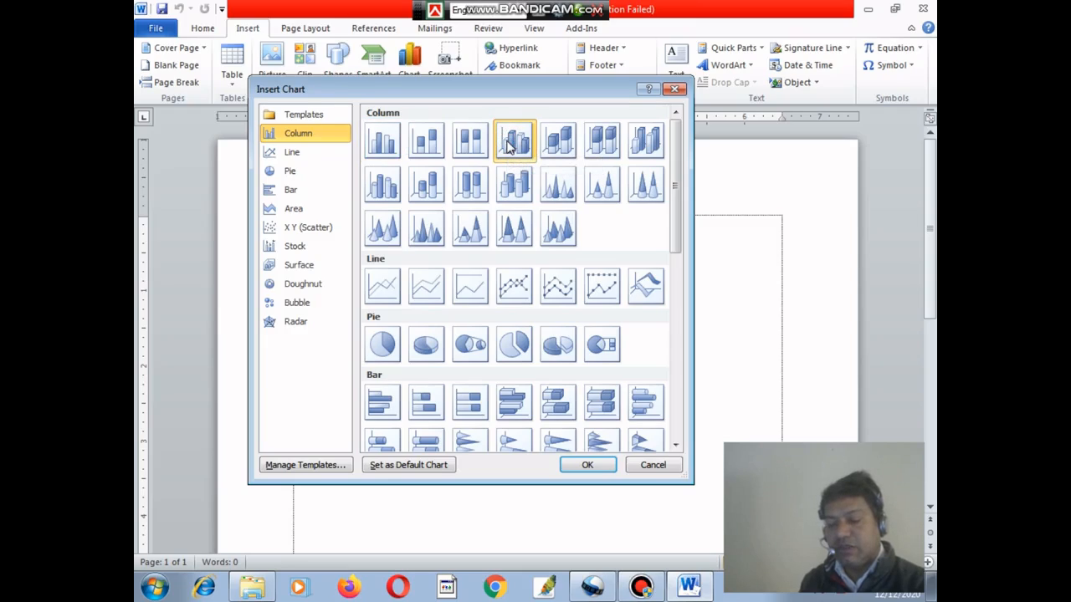
pyautogui.click(587, 465)
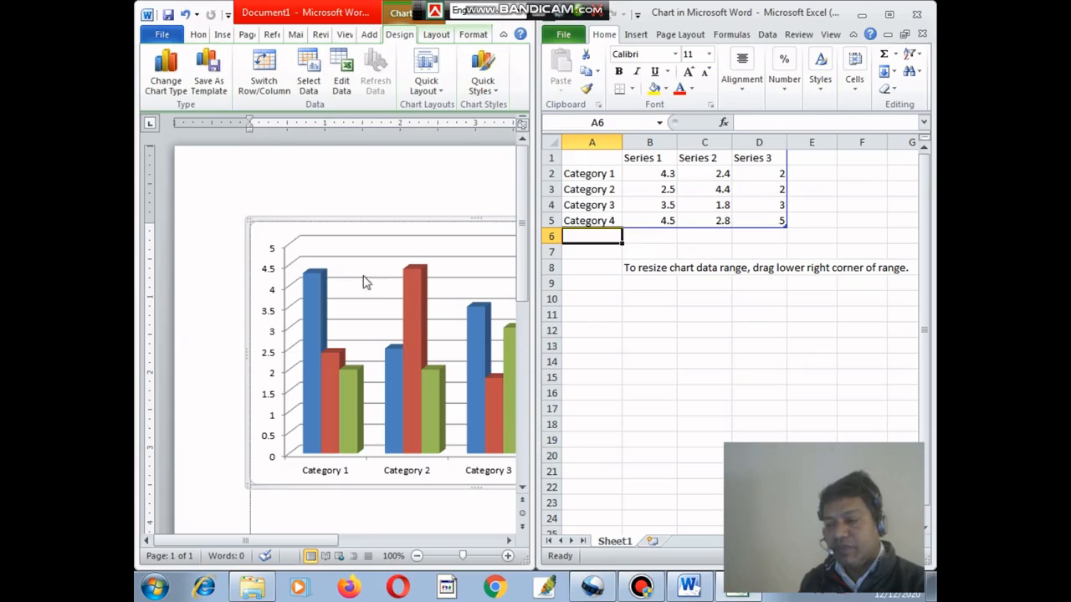
# Replace the Category 1 and Category 2 labels in the chart data sheet with two people's first names
pyautogui.moveTo(310, 542); pyautogui.dragTo(359, 543)
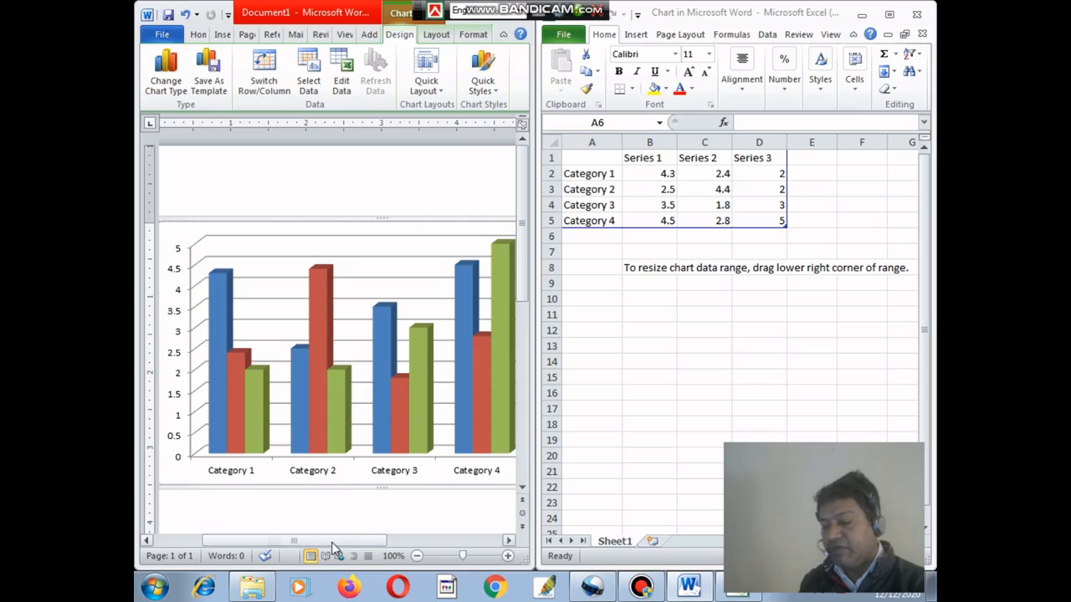
pyautogui.moveTo(330, 543); pyautogui.dragTo(413, 543)
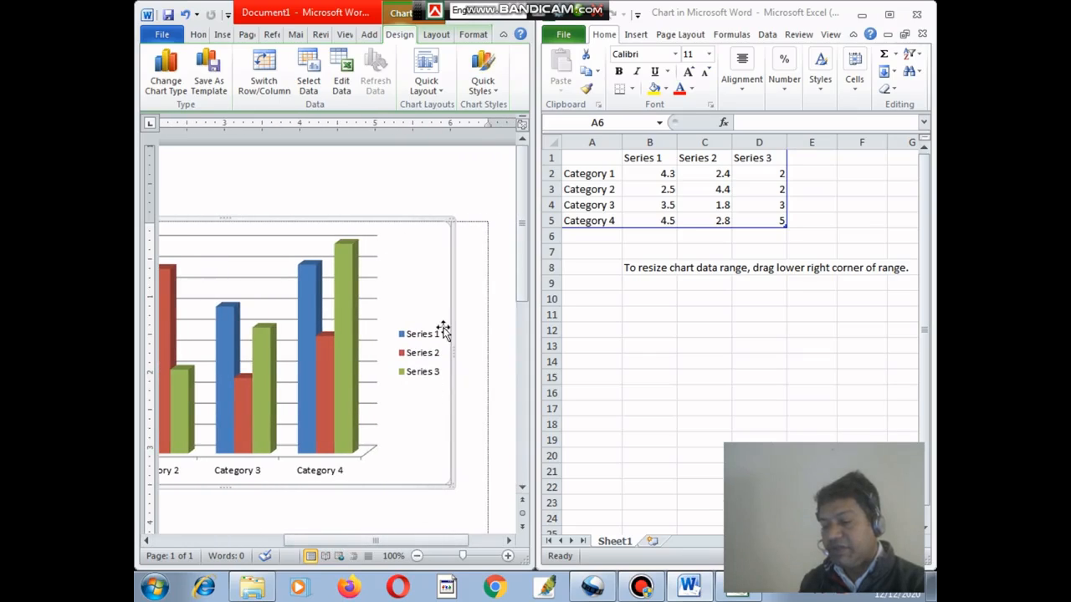
pyautogui.moveTo(412, 542); pyautogui.dragTo(328, 543)
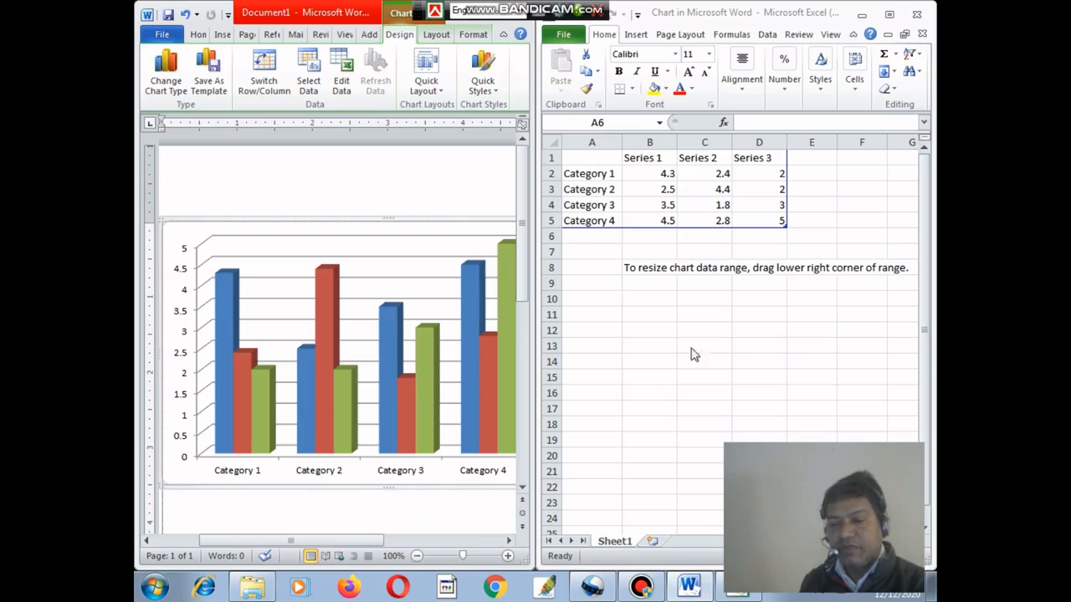
pyautogui.click(599, 178)
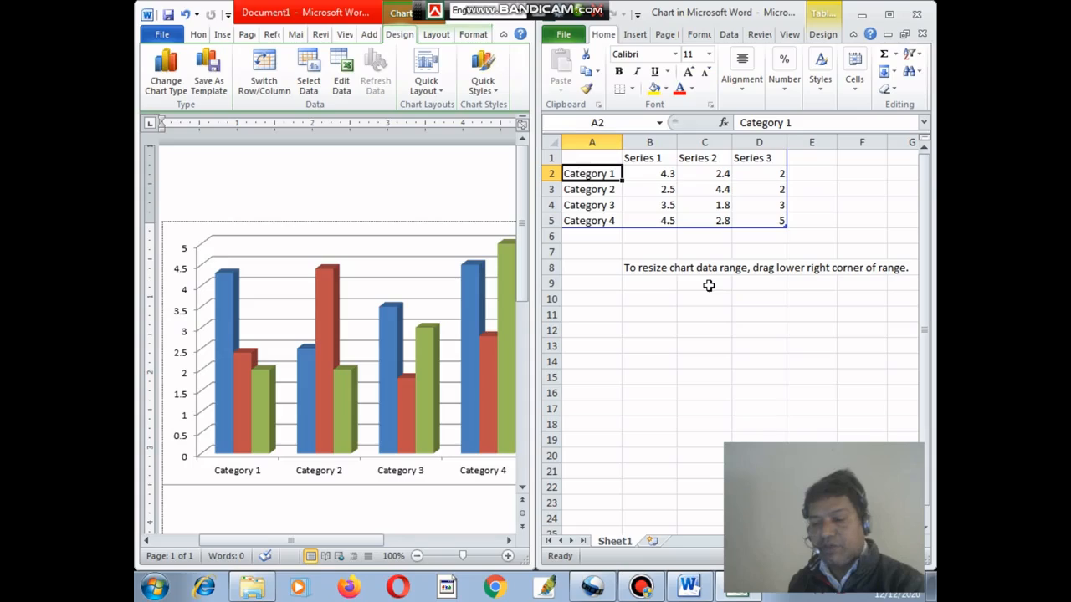
pyautogui.write('Kam')
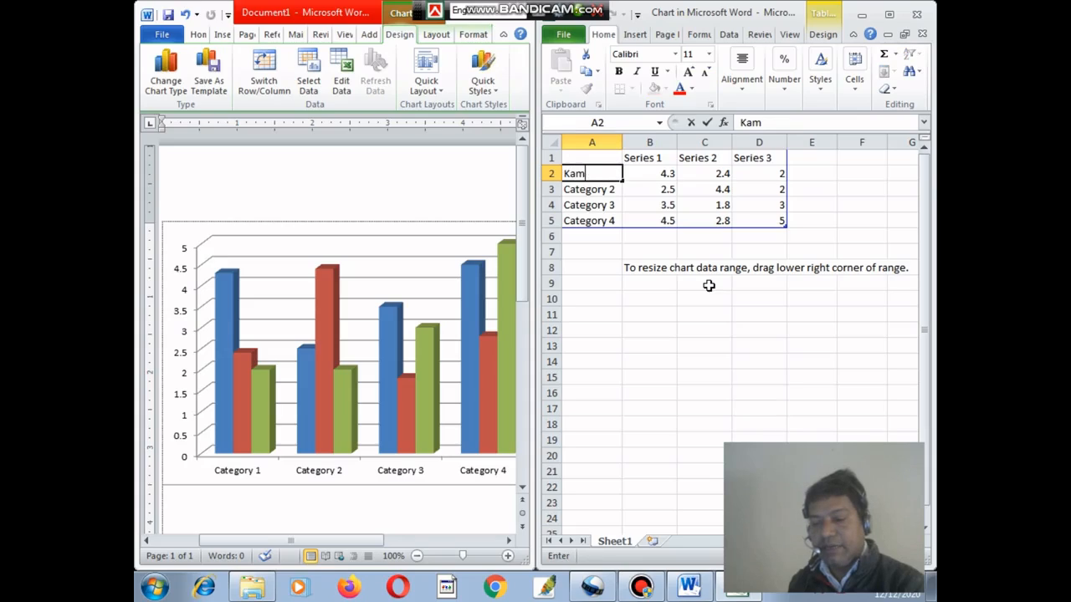
pyautogui.write('al')
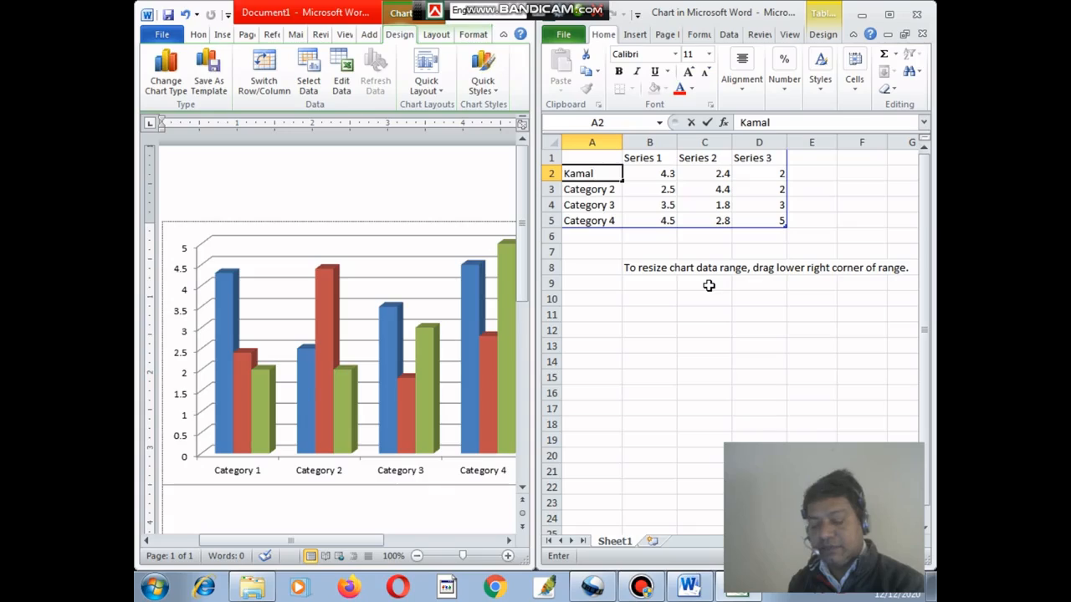
pyautogui.press('Return')
pyautogui.write('J')
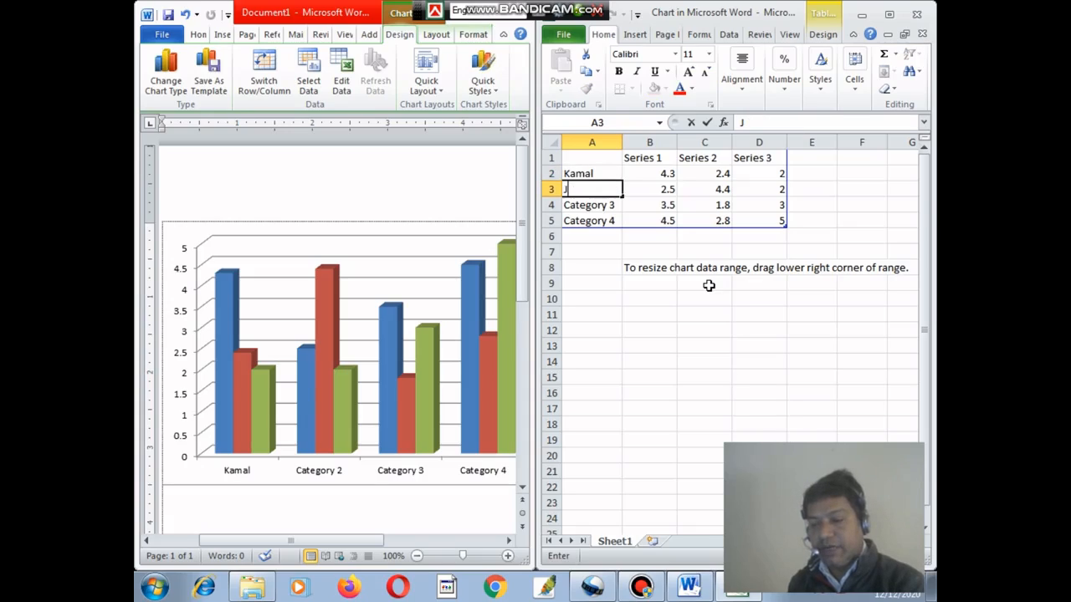
pyautogui.write('amal')
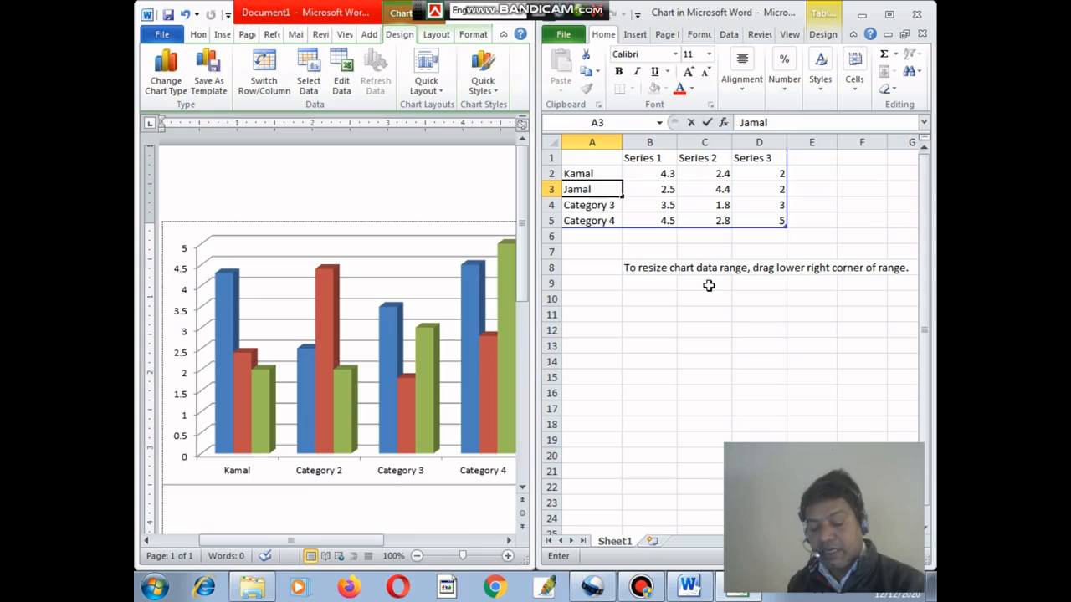
pyautogui.press('Return')
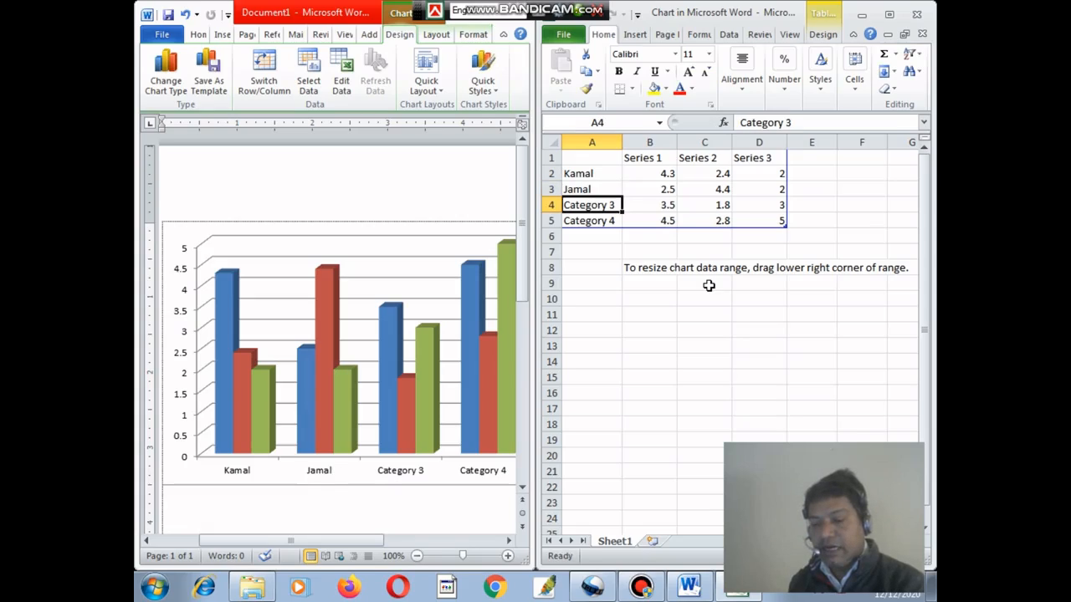
# Replace the Category 3 and Category 4 labels with two more people's first names
pyautogui.write('Akram')
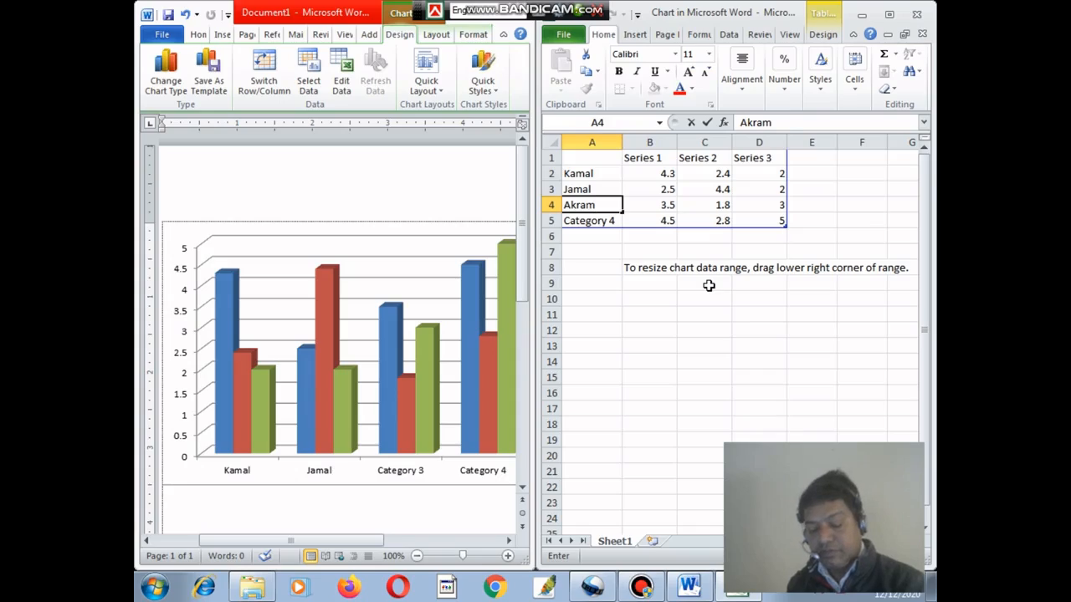
pyautogui.press('Return')
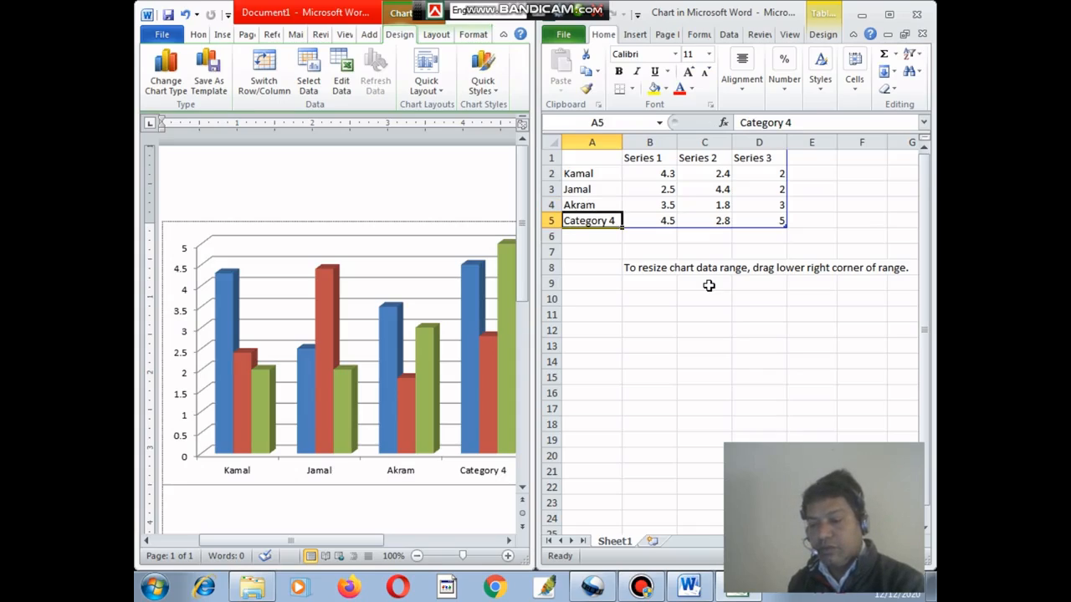
pyautogui.write('Sabus')
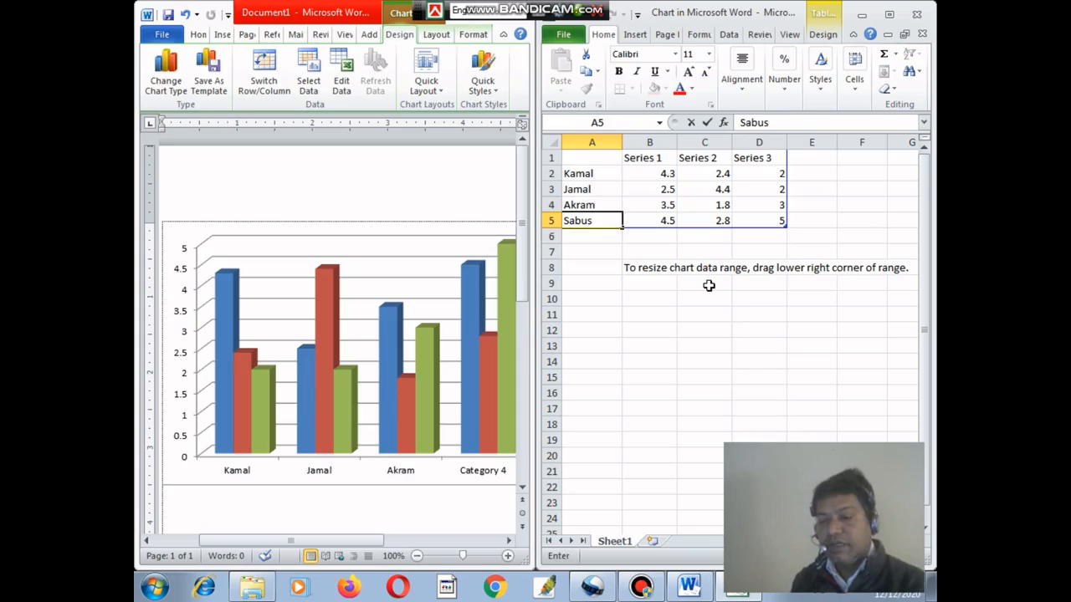
pyautogui.press('Return')
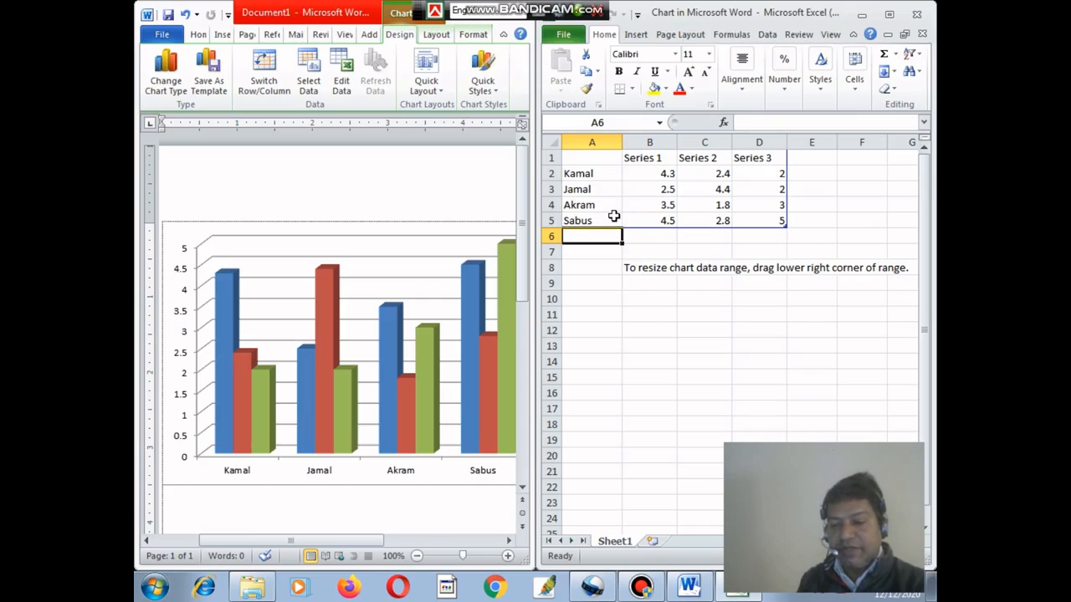
# Extend the chart data range by one row through row 6 and enter a fifth person's first name in A6
pyautogui.click(656, 209)
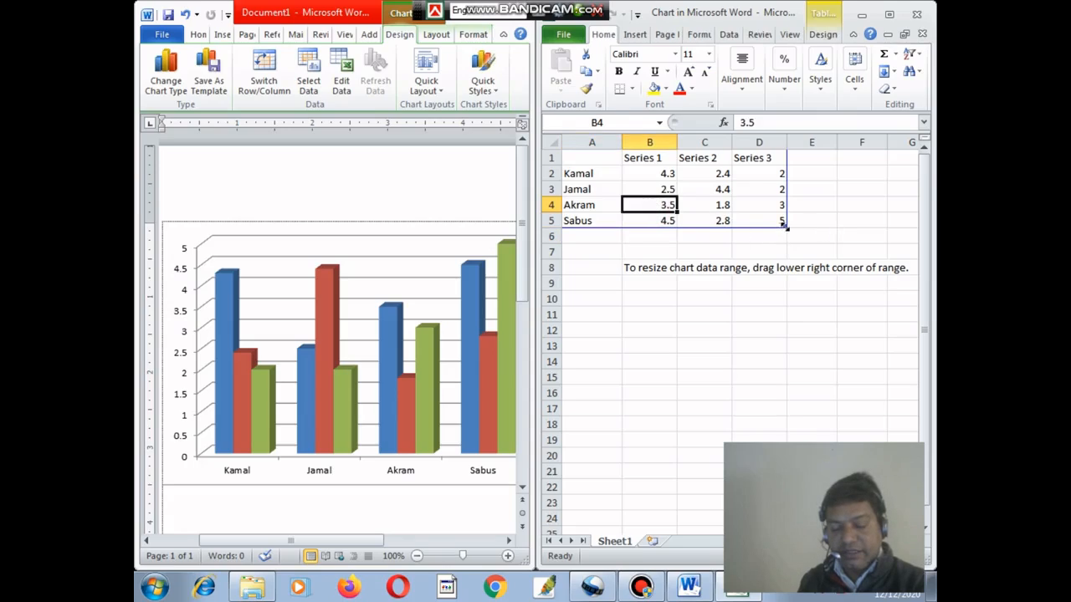
pyautogui.click(786, 227)
pyautogui.click(926, 208)
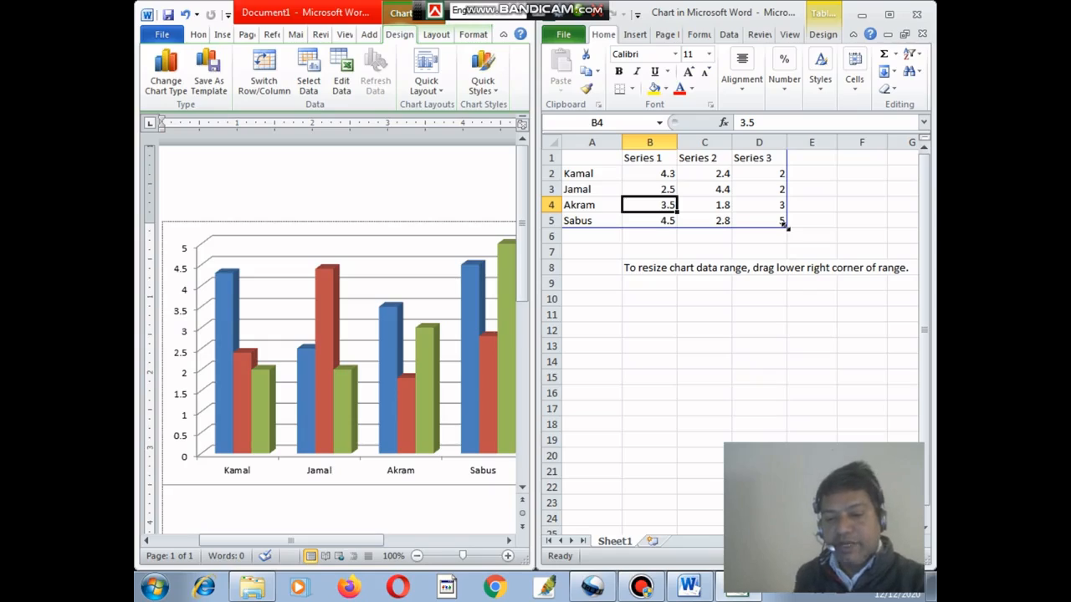
pyautogui.moveTo(785, 224); pyautogui.dragTo(786, 245)
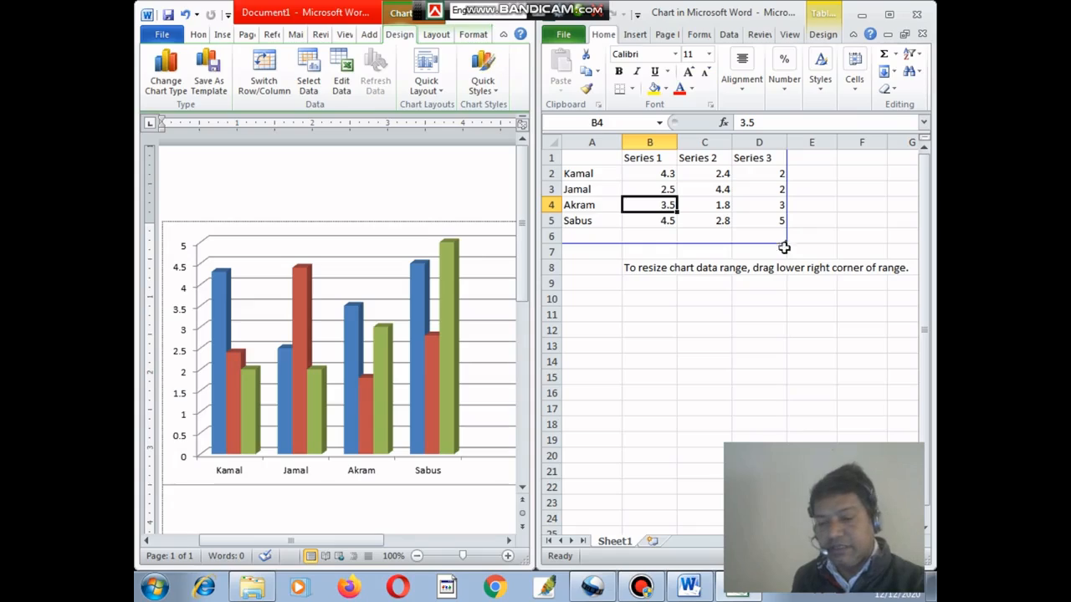
pyautogui.click(583, 237)
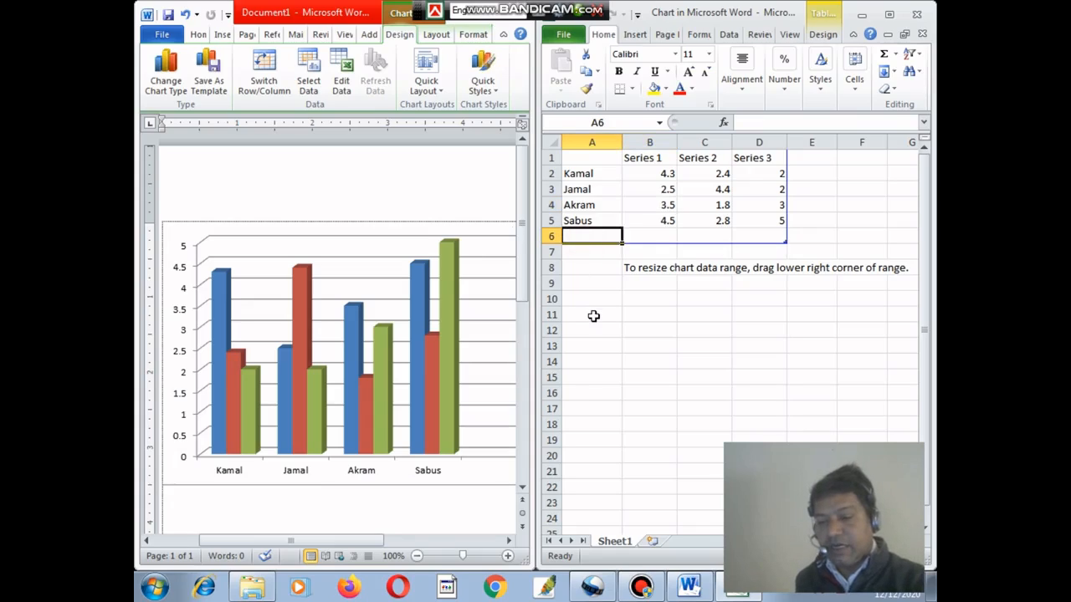
pyautogui.write('Mizan')
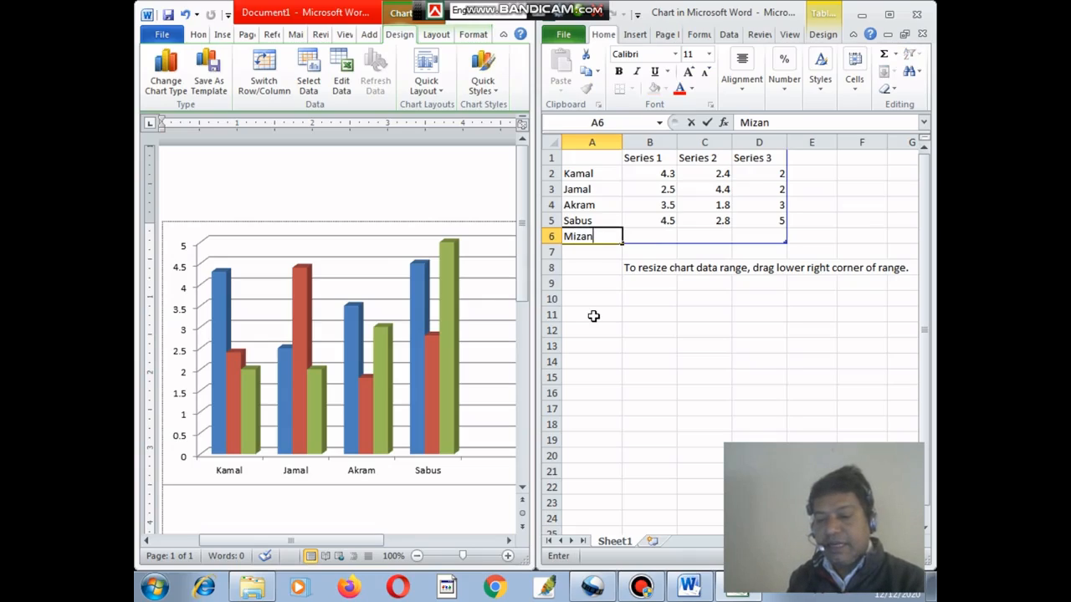
pyautogui.press('Tab')
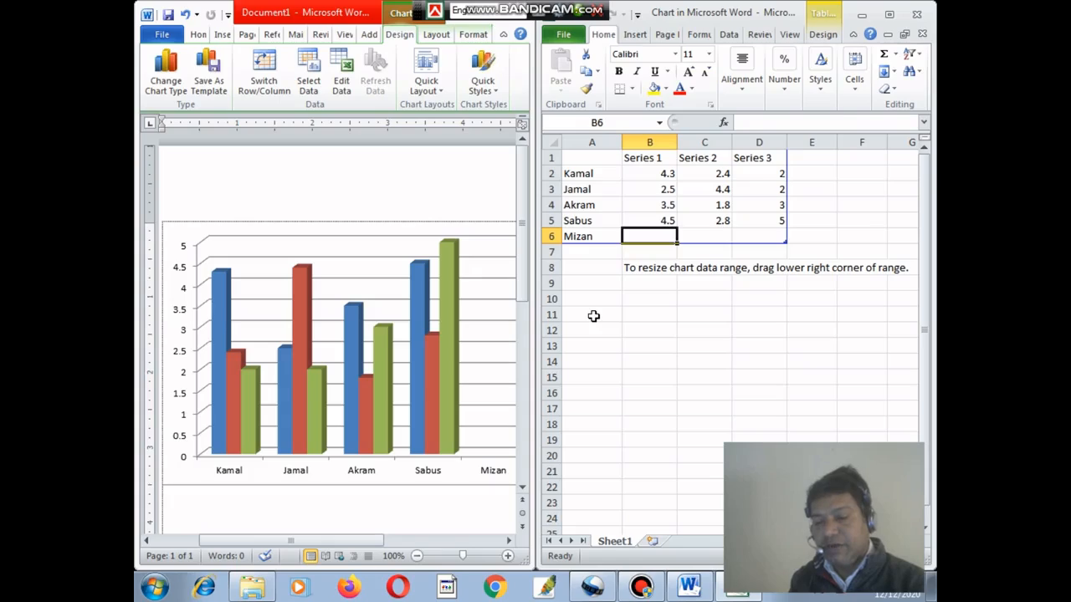
# Rename the three series headers in B1 to D1 as "1st over", "2nd Over" and "3rd Over"
pyautogui.click(649, 158)
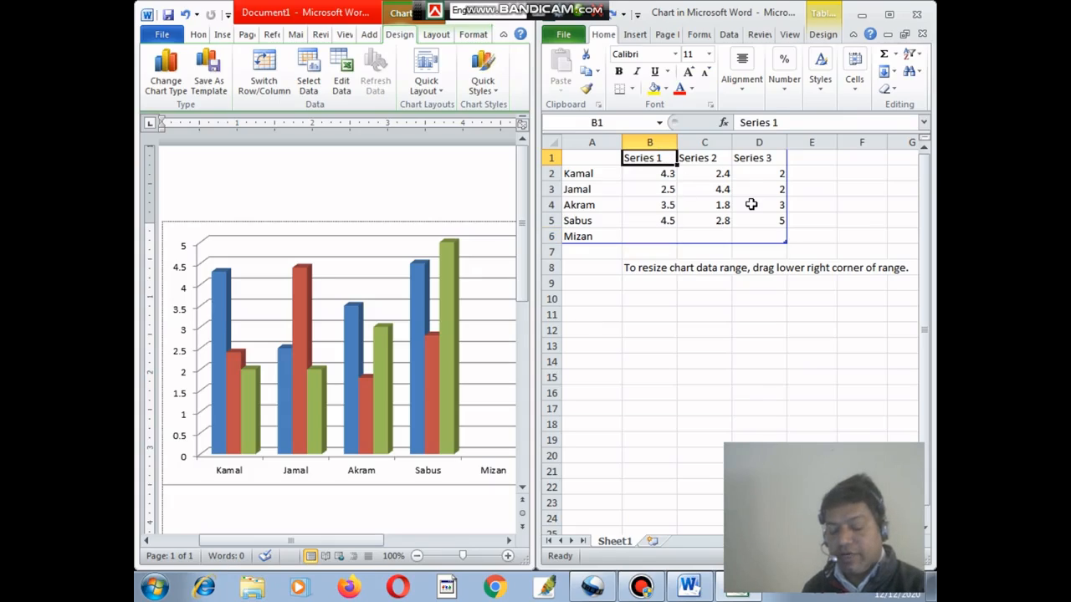
pyautogui.write('1')
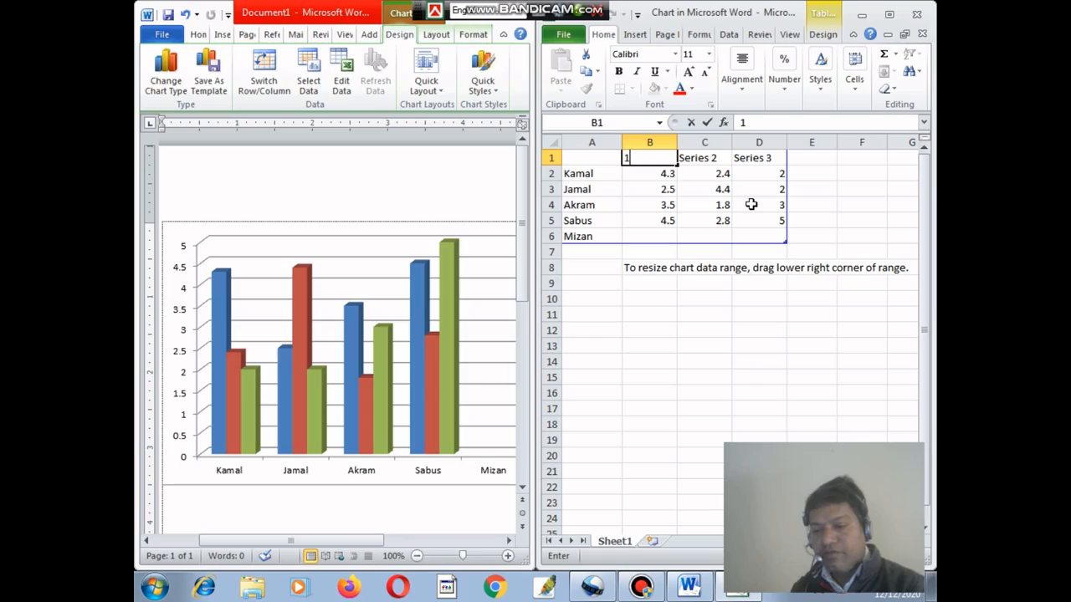
pyautogui.write('st over')
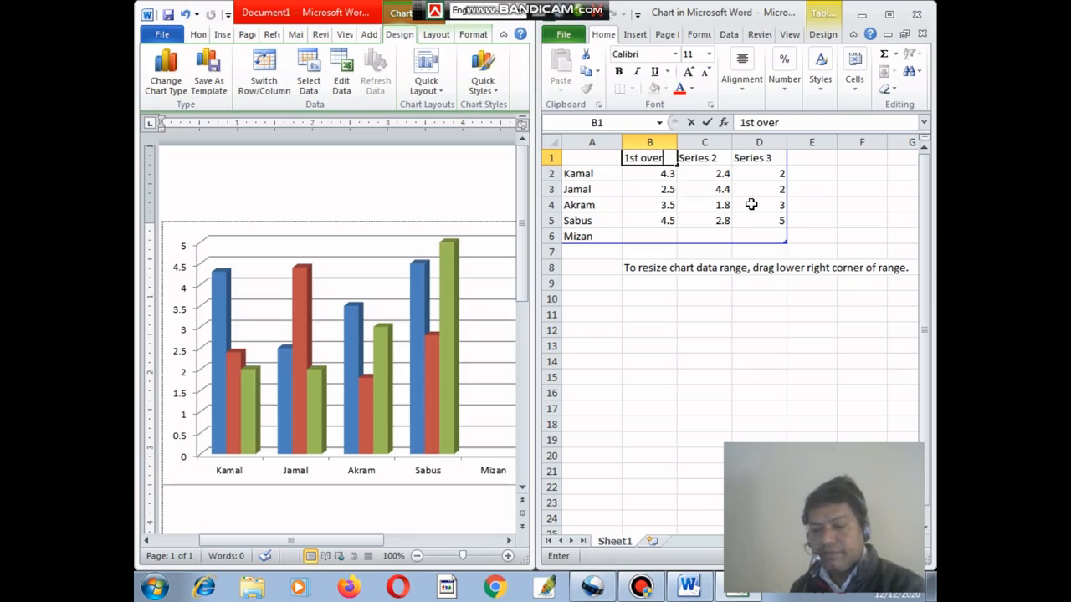
pyautogui.press('Tab')
pyautogui.write('2')
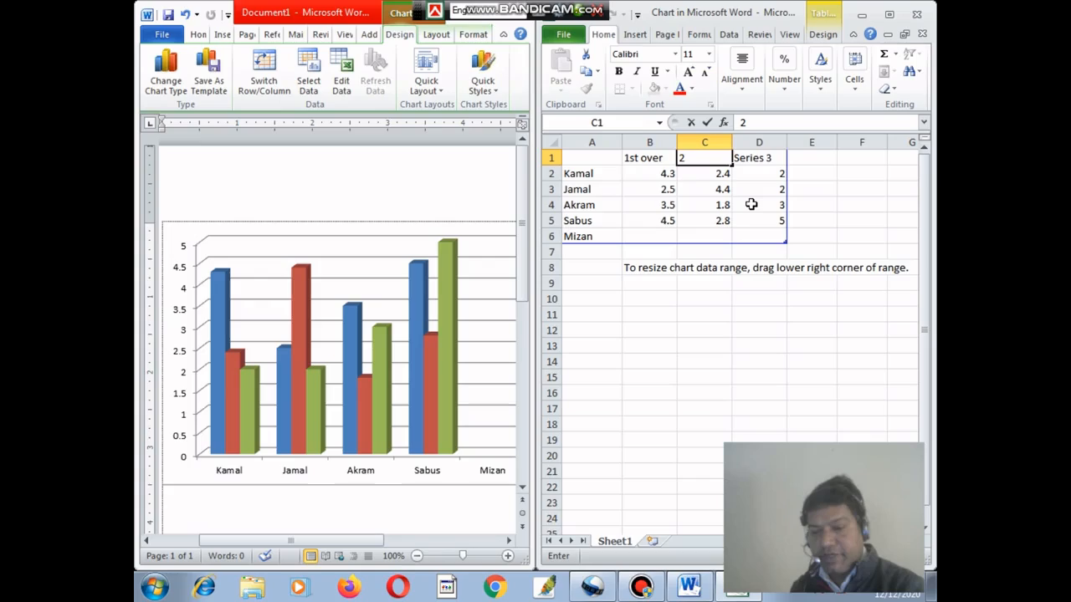
pyautogui.write('nd')
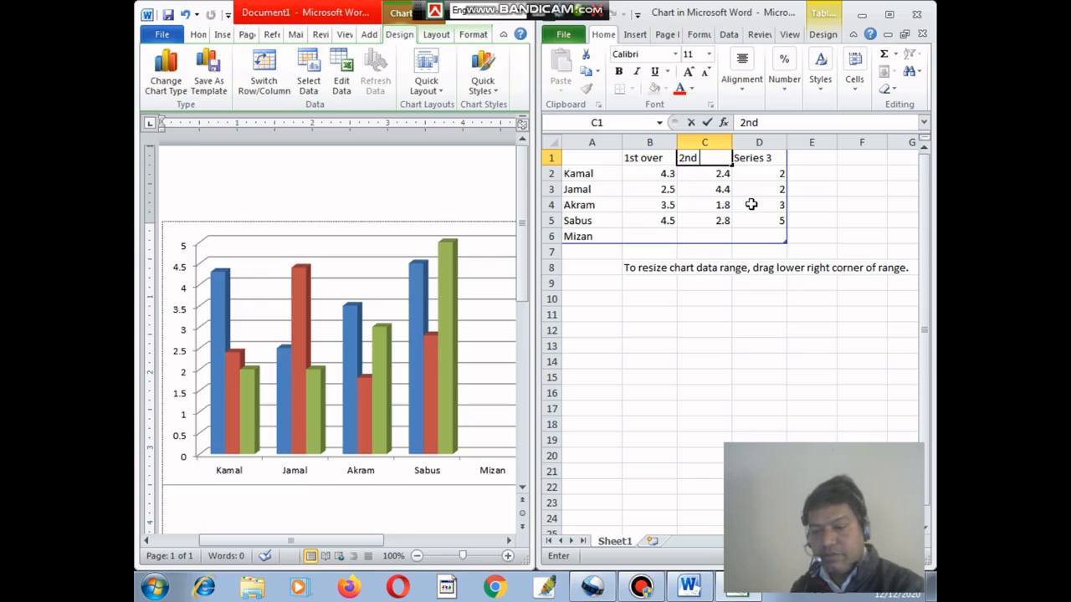
pyautogui.write(' Over')
pyautogui.press('Tab')
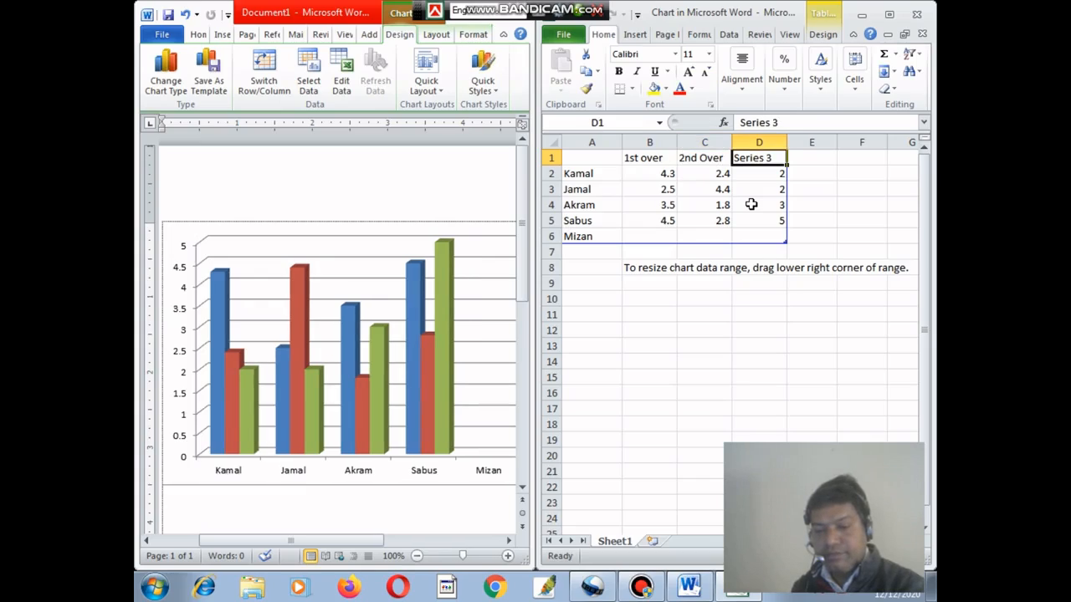
pyautogui.write('3re')
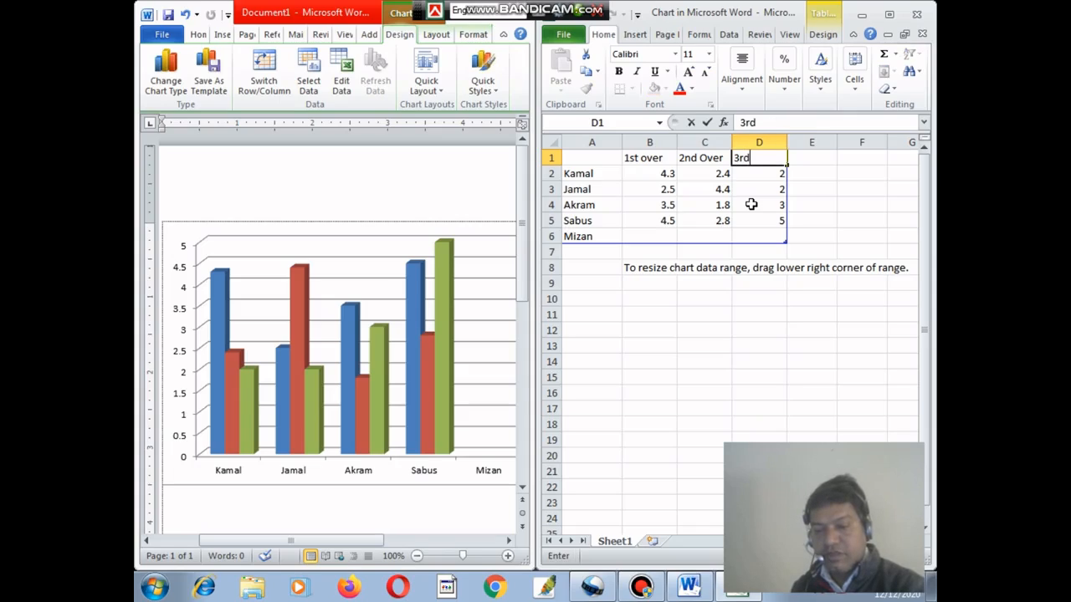
pyautogui.write(' Over')
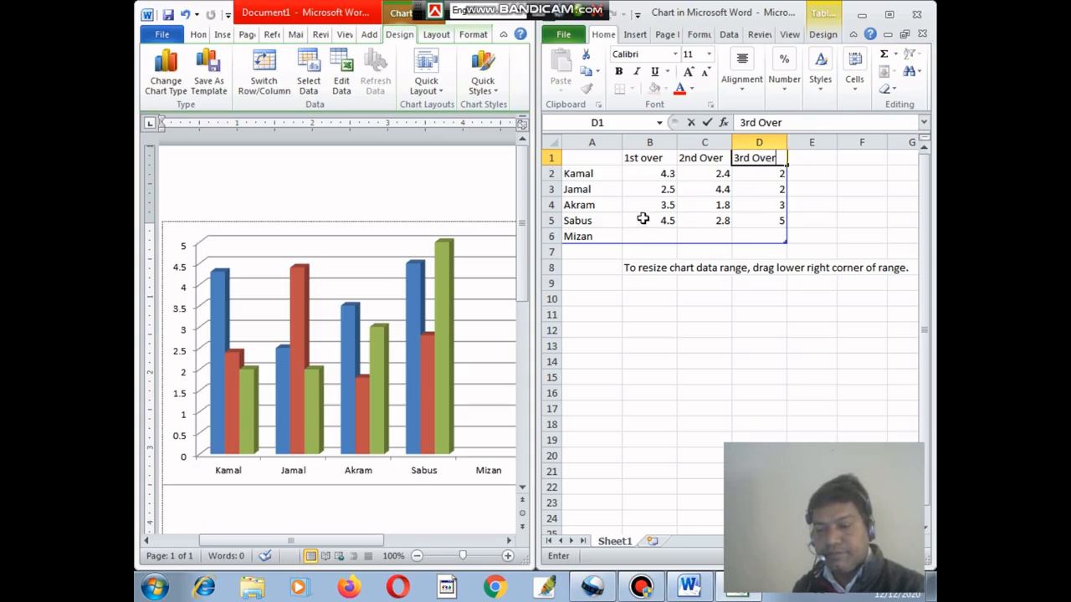
# Correct the capitalisation of the first series header in B1 to "1st Over"
pyautogui.doubleClick(644, 160)
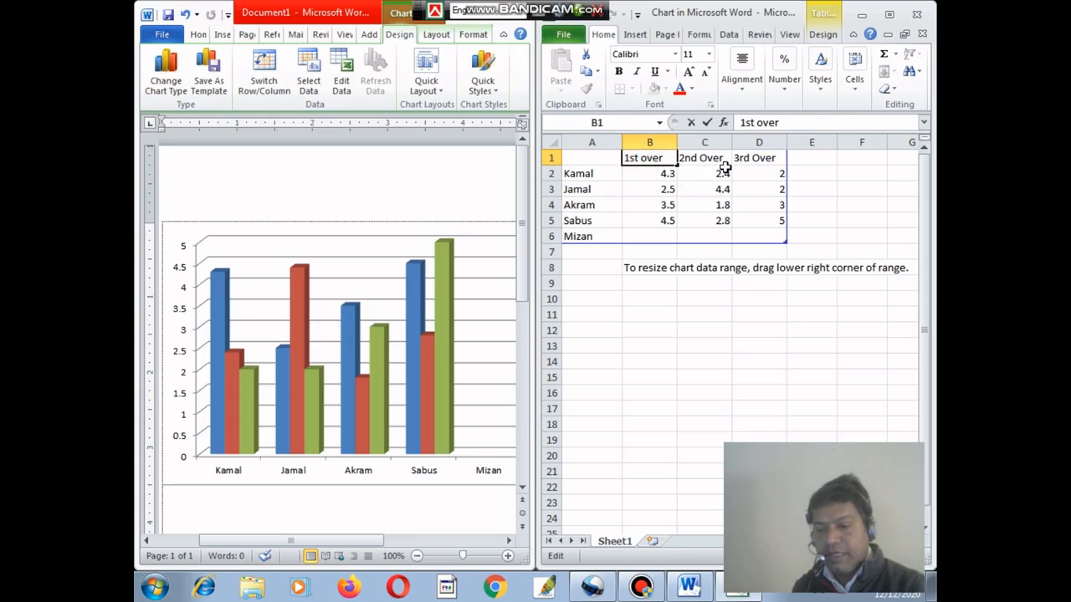
pyautogui.write('O')
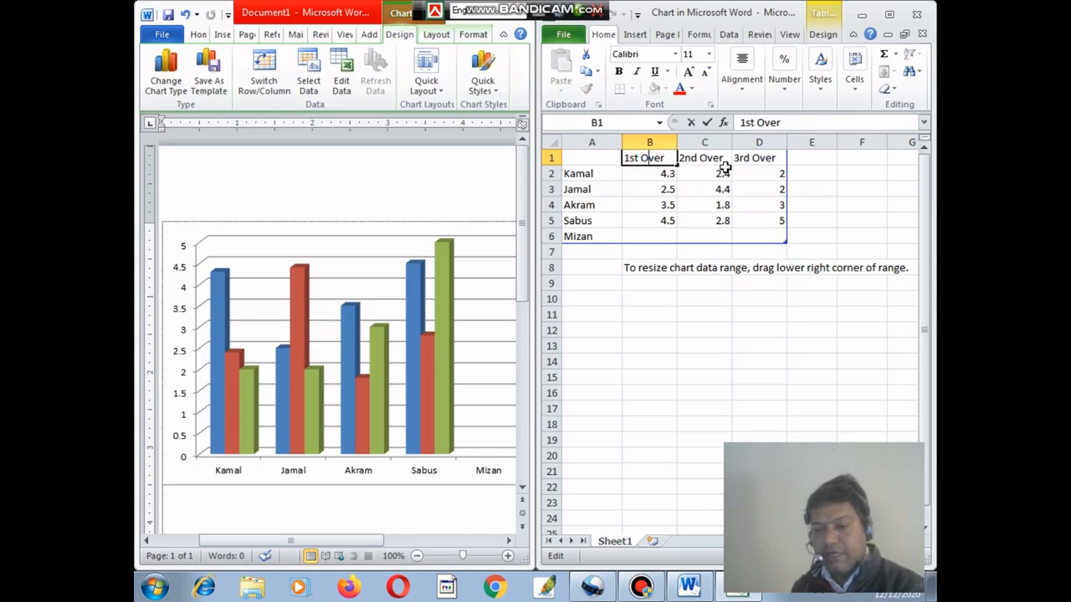
pyautogui.press('Return')
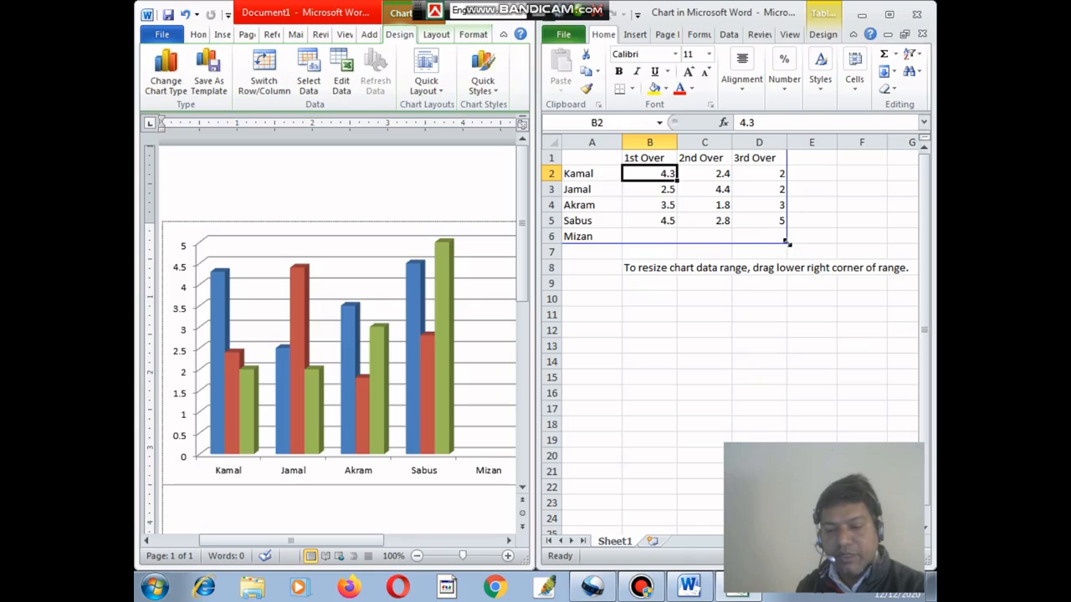
# Extend the chart data range by one column through column E and set its header in E1 to "Total"
pyautogui.moveTo(809, 242); pyautogui.dragTo(823, 242)
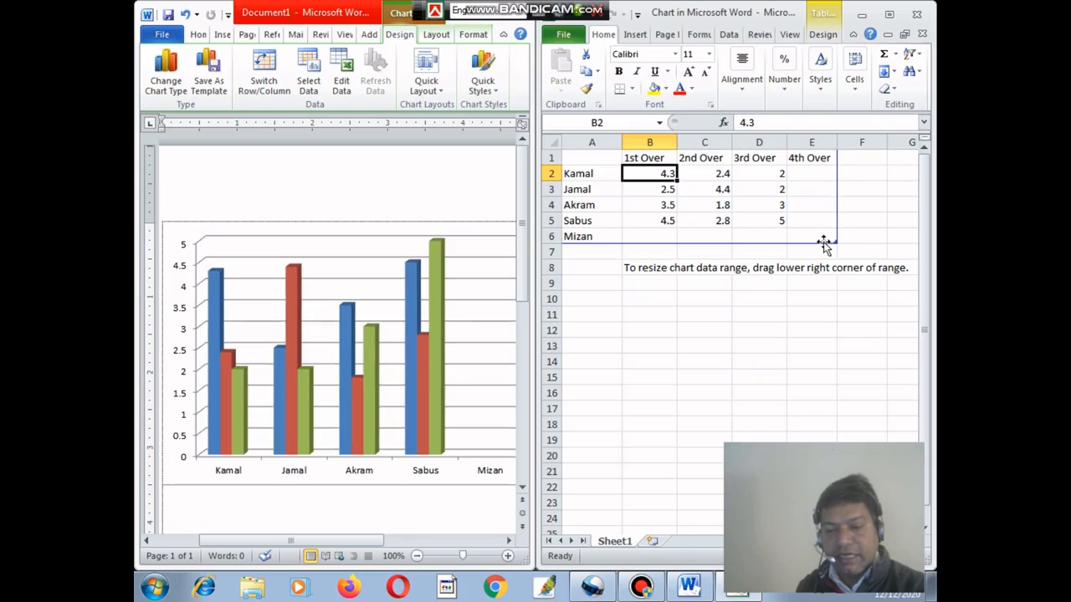
pyautogui.click(823, 158)
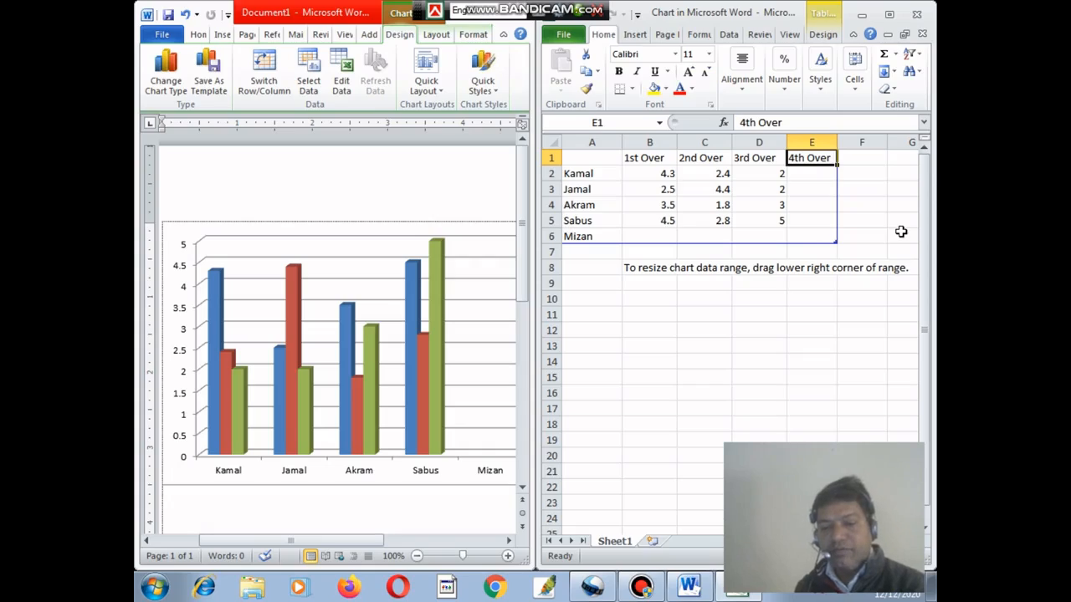
pyautogui.write('Total')
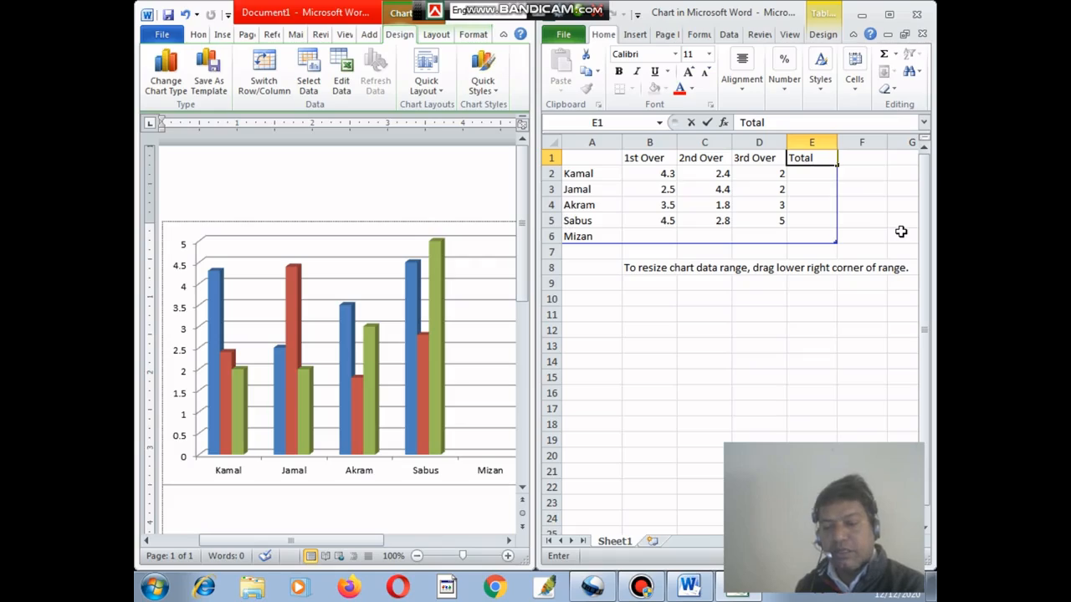
# Delete row 8, which holds the hint about resizing the chart data range, from the sheet
pyautogui.click(592, 268)
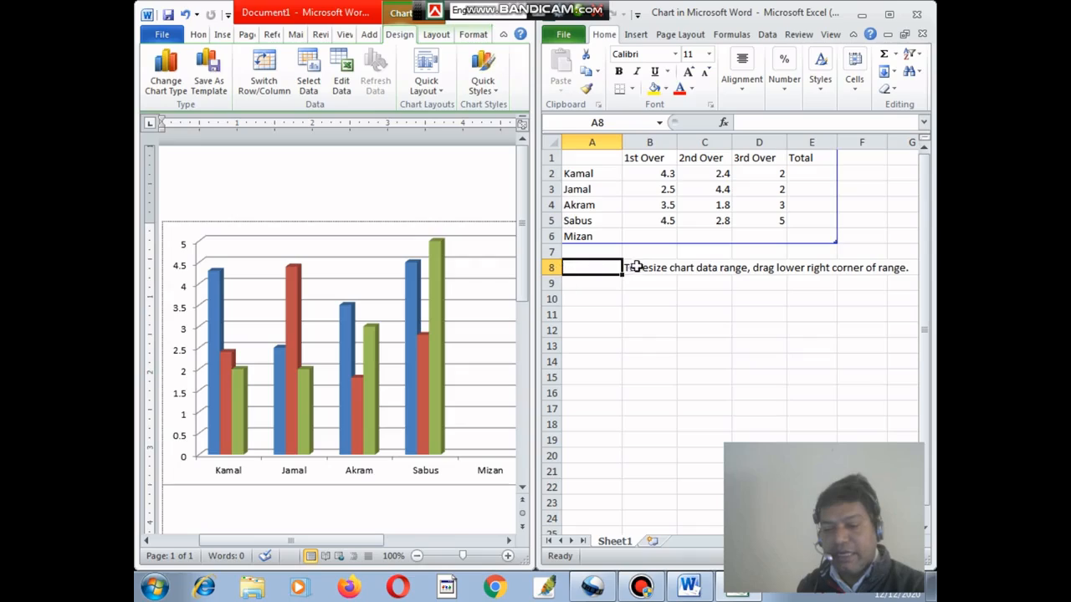
pyautogui.click(552, 267)
pyautogui.rightClick(551, 267)
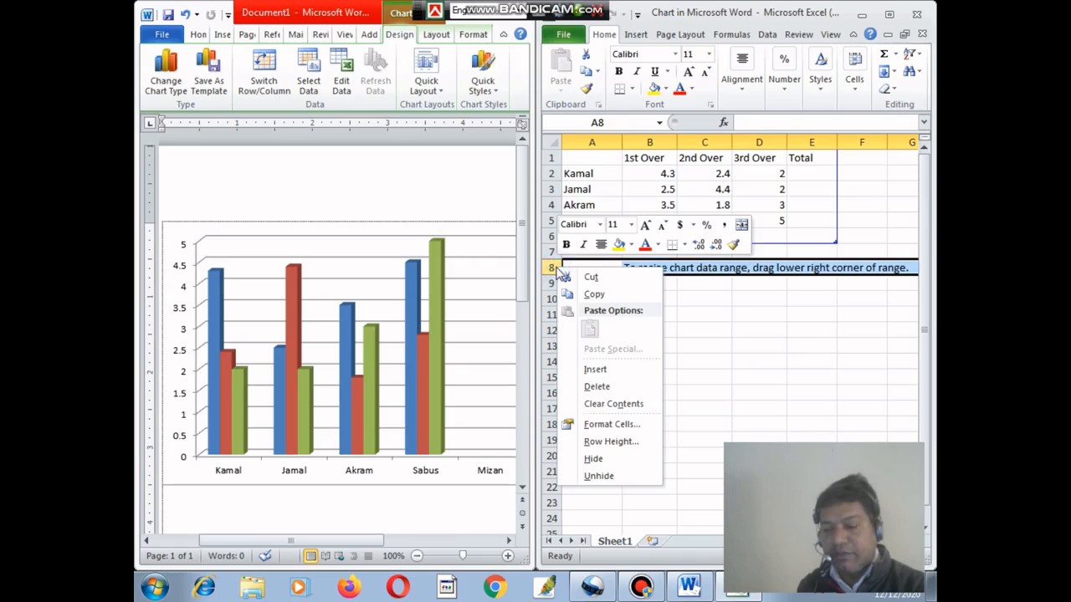
pyautogui.click(597, 387)
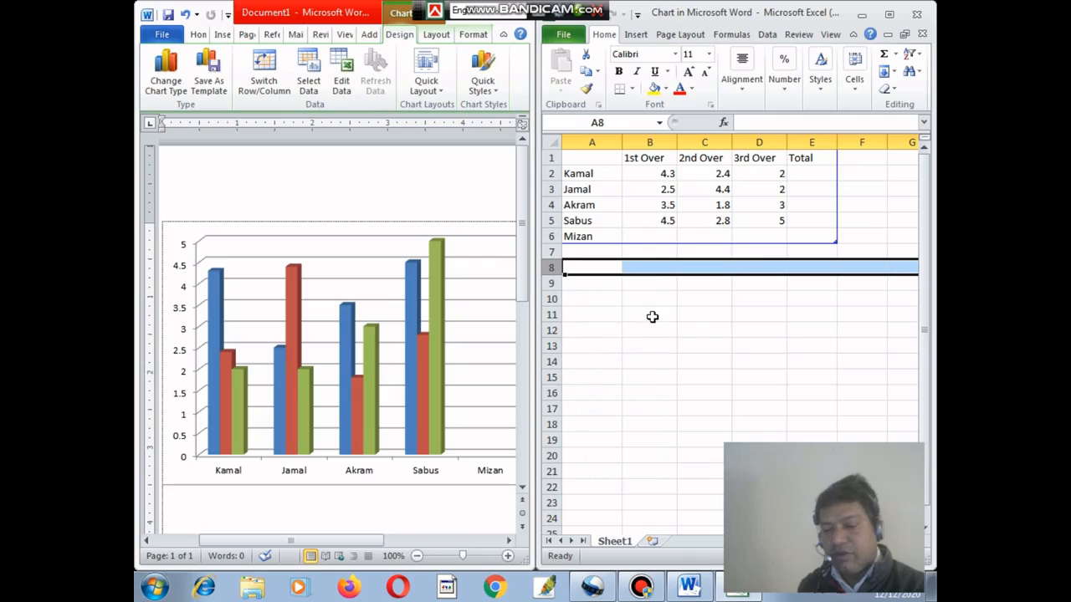
pyautogui.click(650, 314)
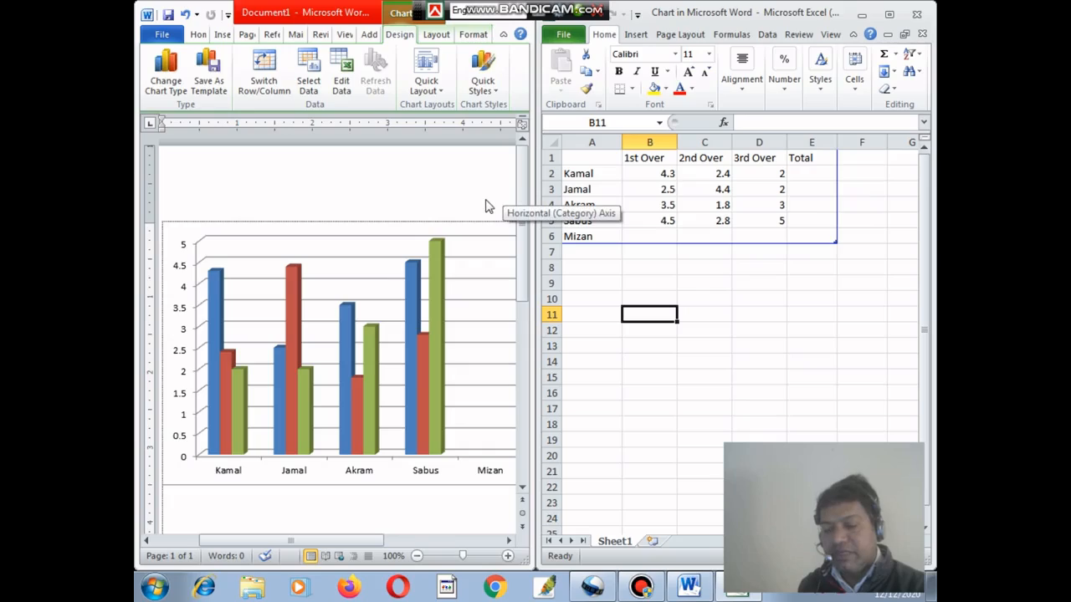
# Enter 30, 25 and 20 as the first person's 1st, 2nd and 3rd Over values in B2 to D2
pyautogui.click(389, 508)
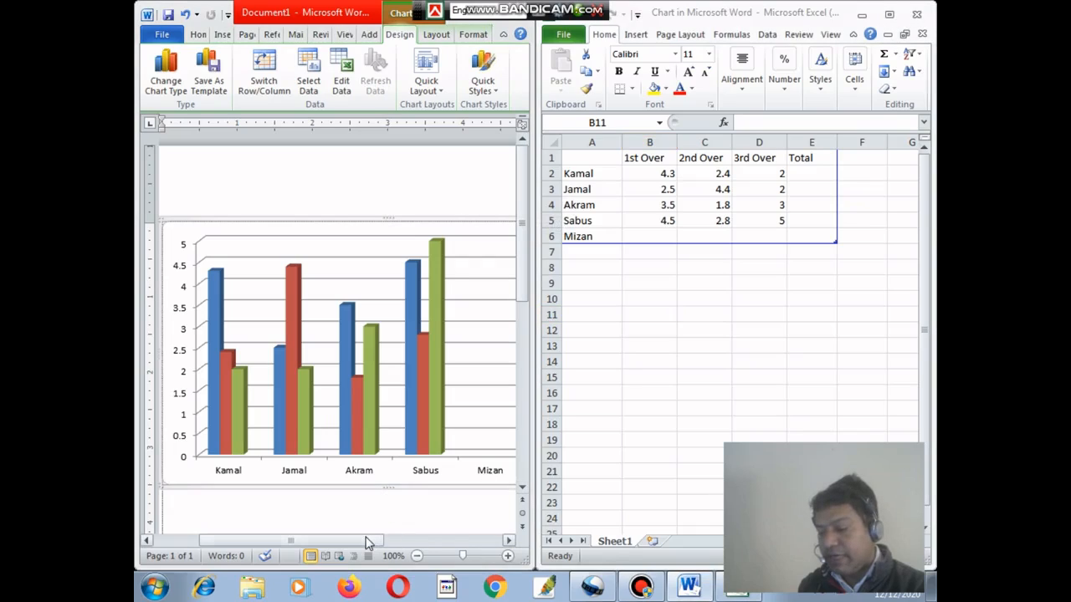
pyautogui.moveTo(372, 543); pyautogui.dragTo(440, 540)
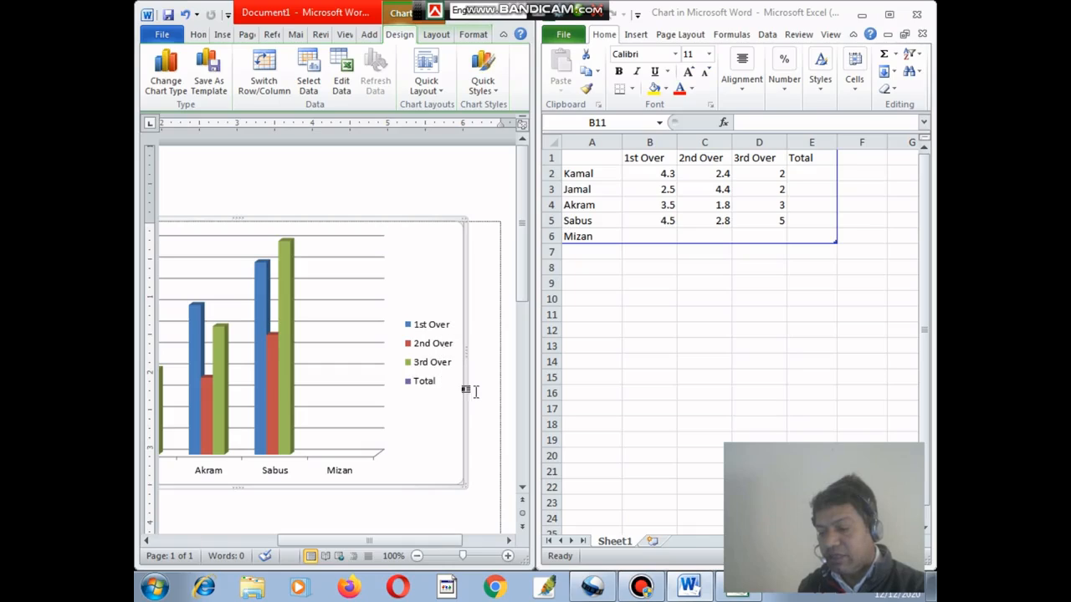
pyautogui.moveTo(443, 545); pyautogui.dragTo(370, 544)
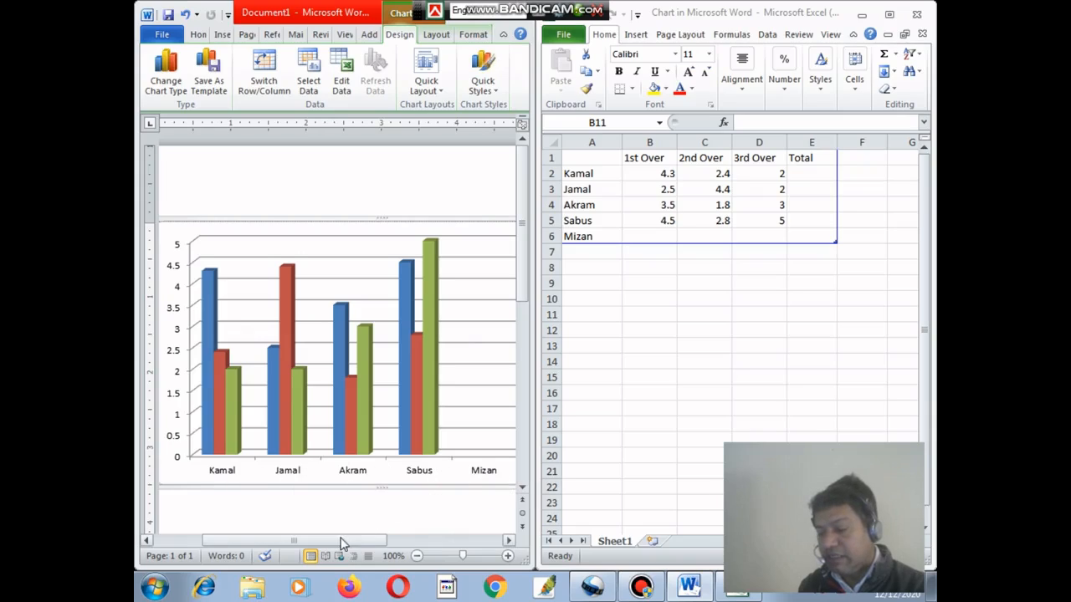
pyautogui.moveTo(339, 542); pyautogui.dragTo(277, 542)
pyautogui.click(647, 180)
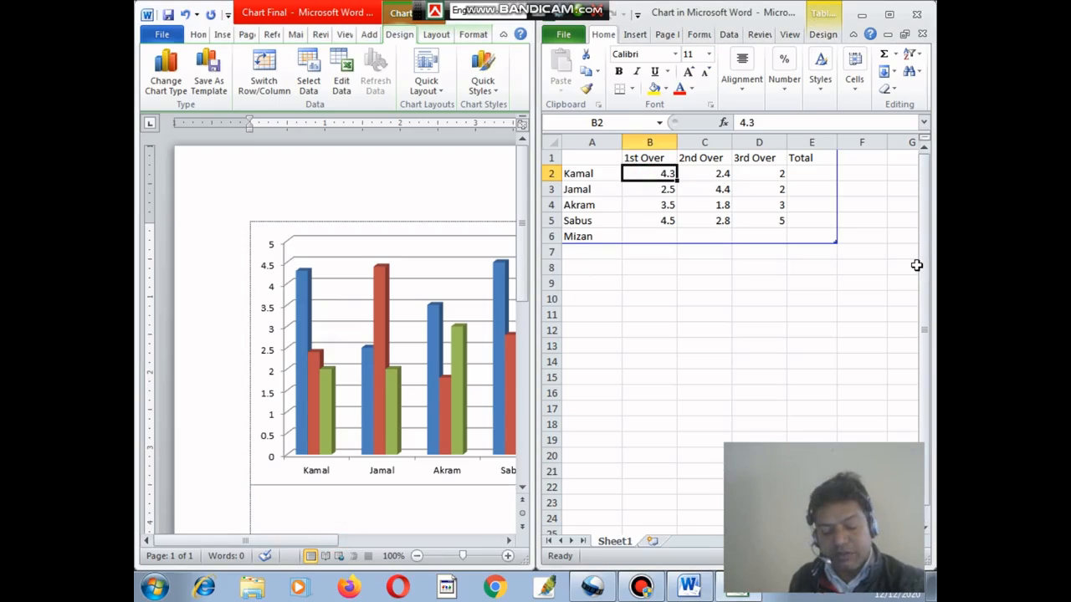
pyautogui.write('30')
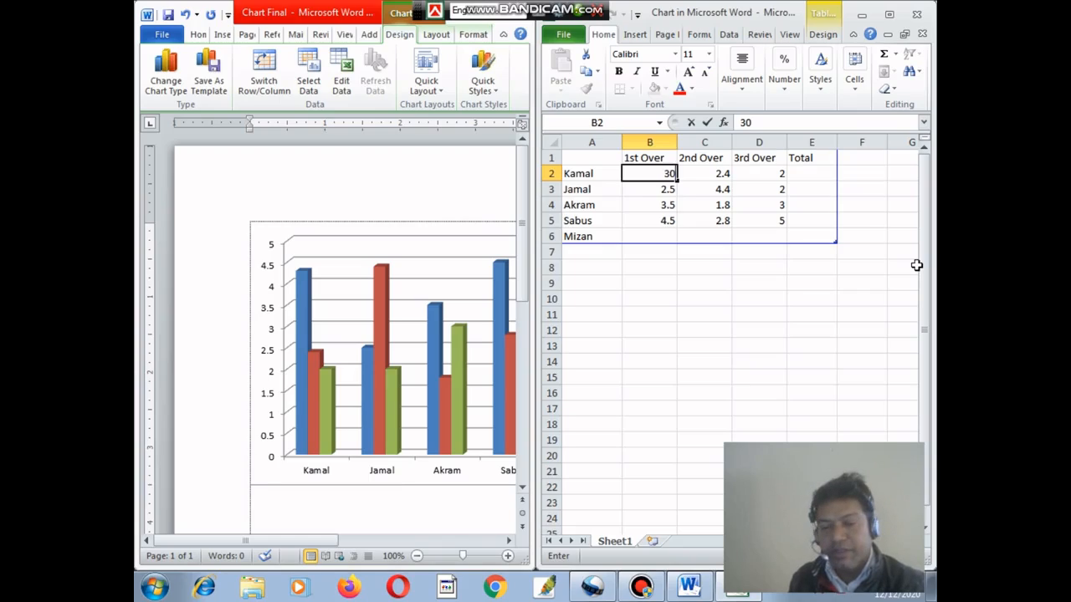
pyautogui.press('Tab')
pyautogui.write('25')
pyautogui.press('Tab')
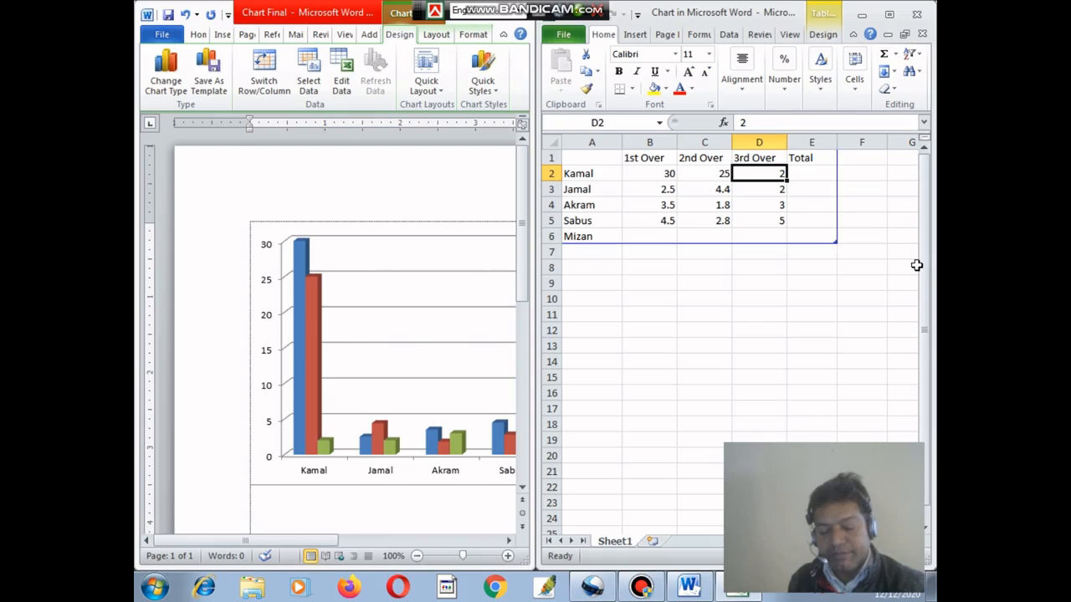
pyautogui.write('20')
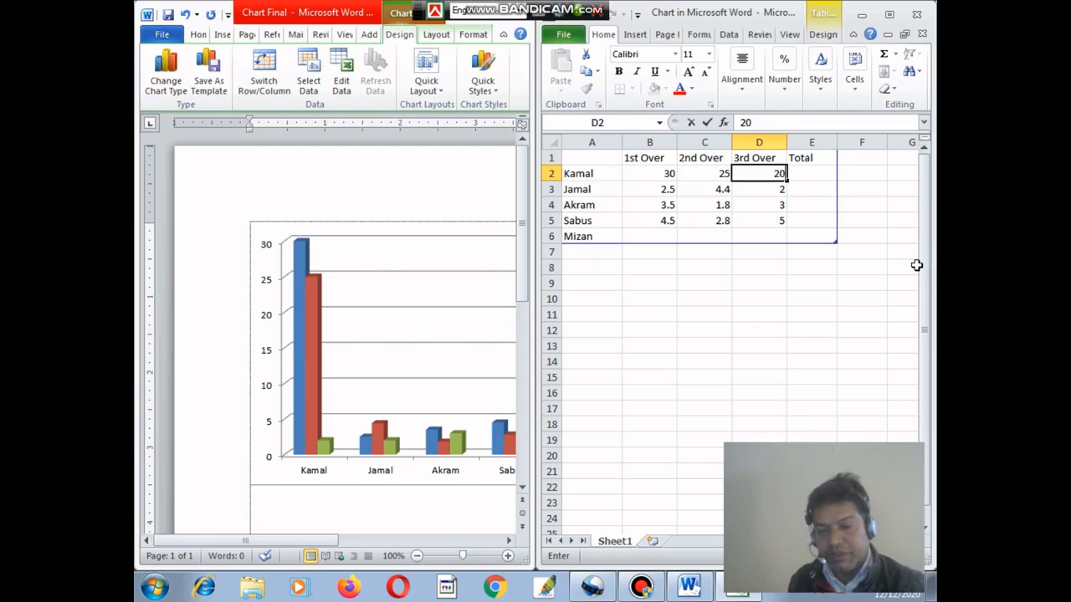
pyautogui.press('Tab')
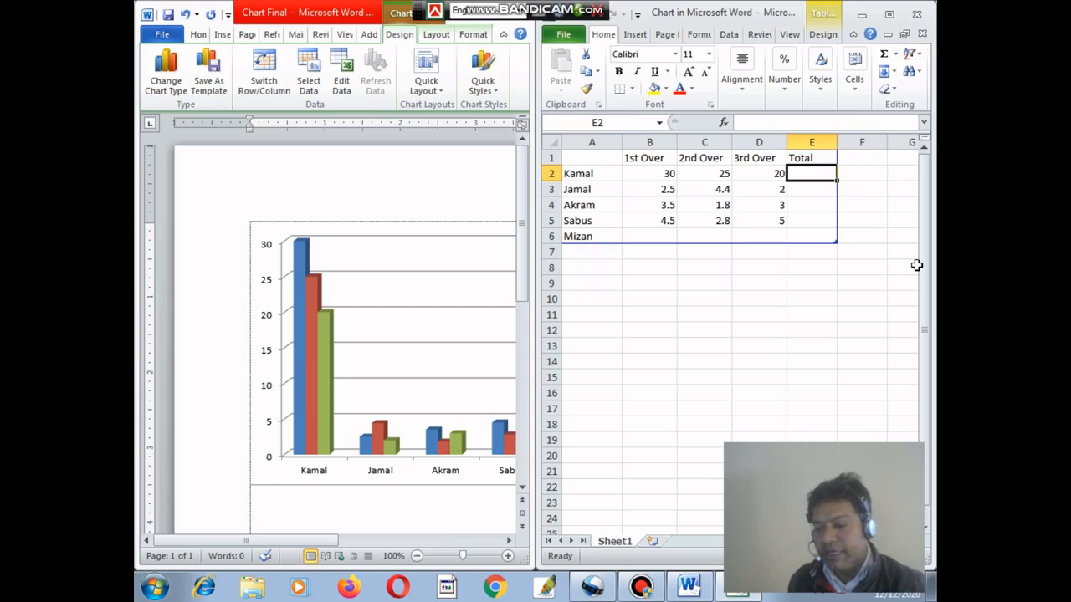
pyautogui.press('Return')
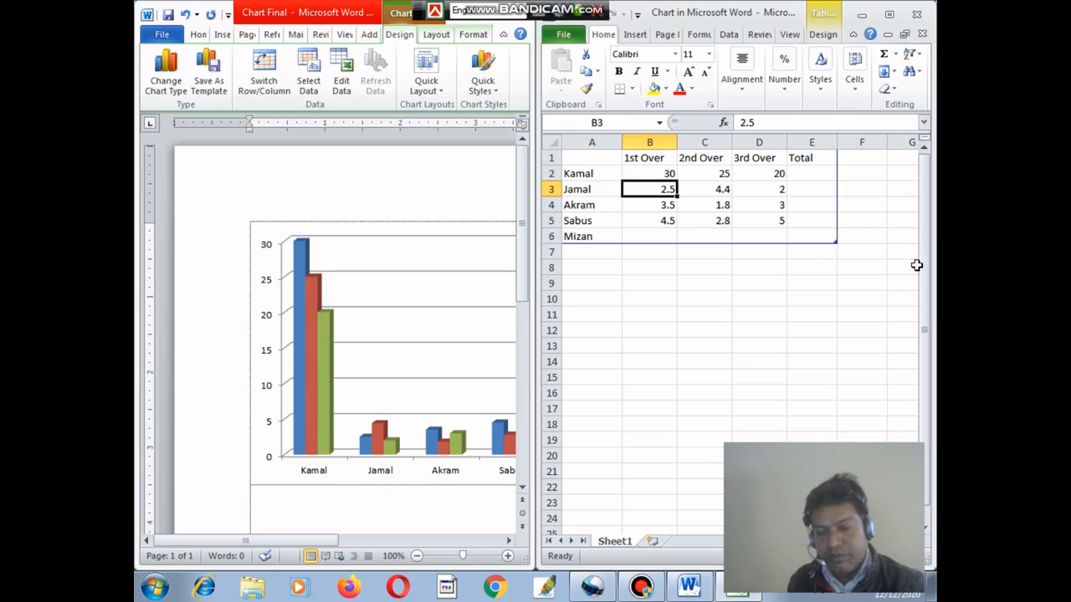
# Enter 25, 18 and 15 as the second person's over values in B3 to D3
pyautogui.write('25')
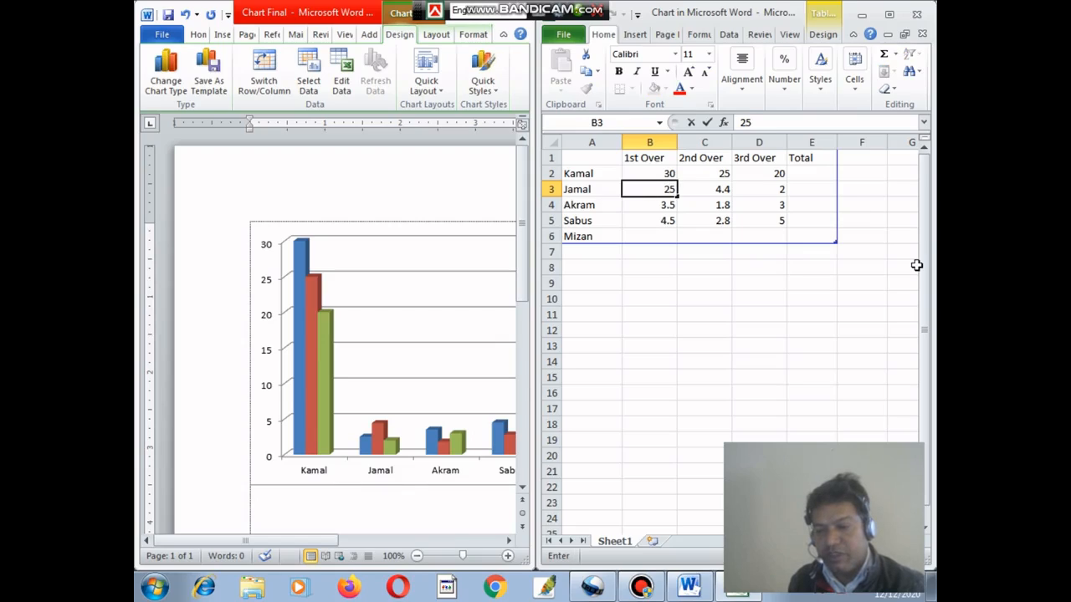
pyautogui.press('Tab')
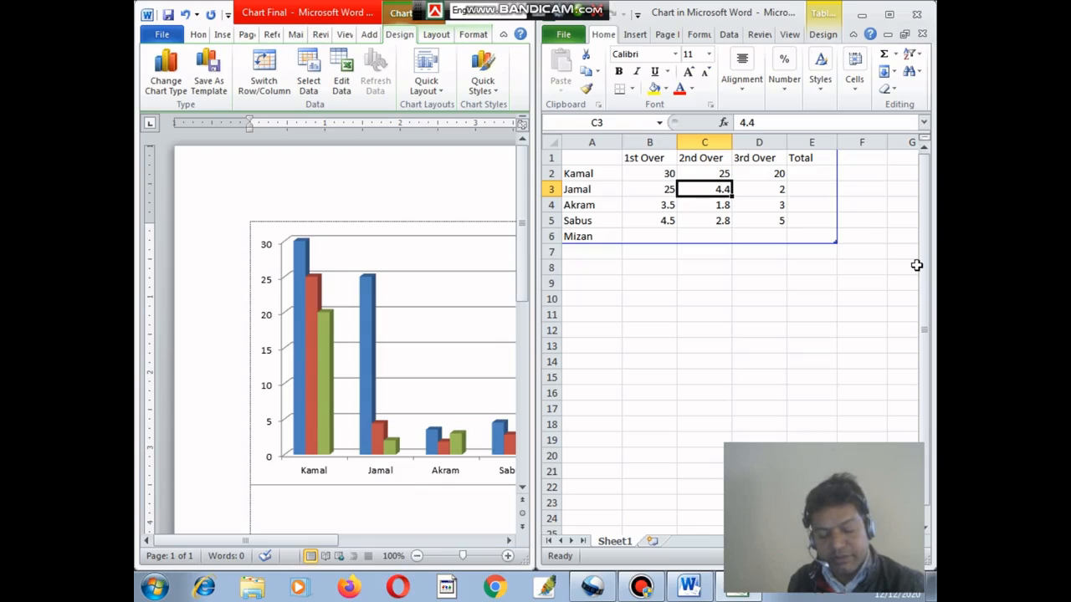
pyautogui.write('18')
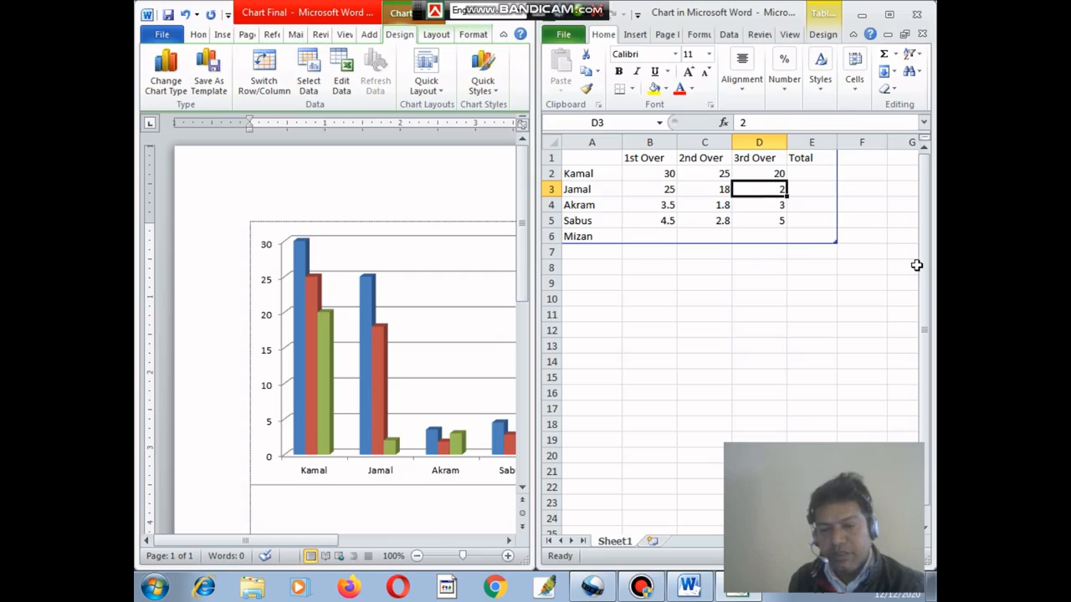
pyautogui.write('15')
pyautogui.press('Return')
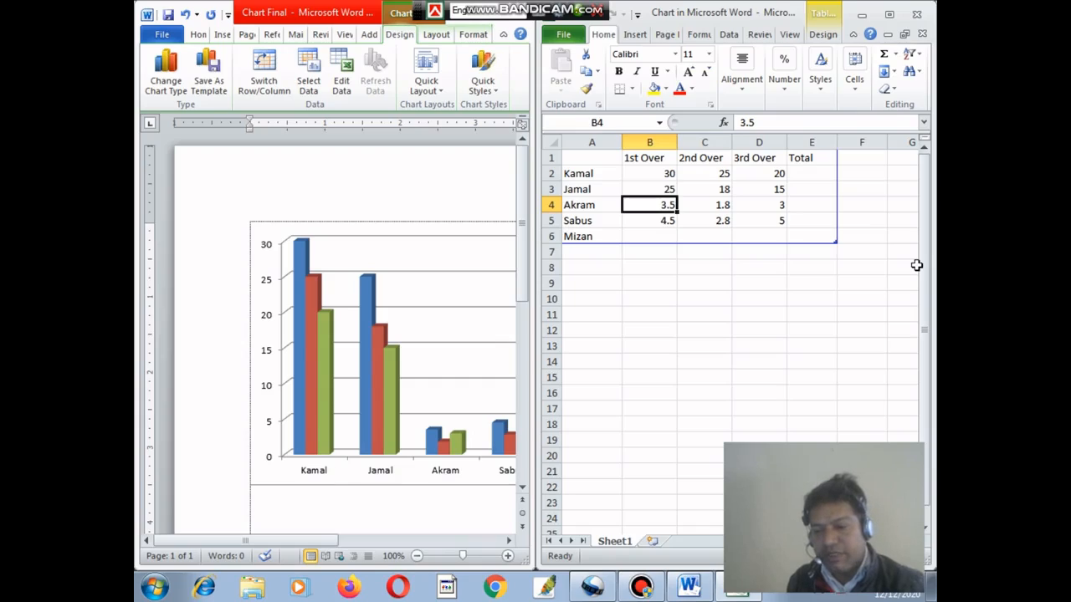
# Enter 27, 22 and 19 as the third person's over values in B4 to D4
pyautogui.write('27')
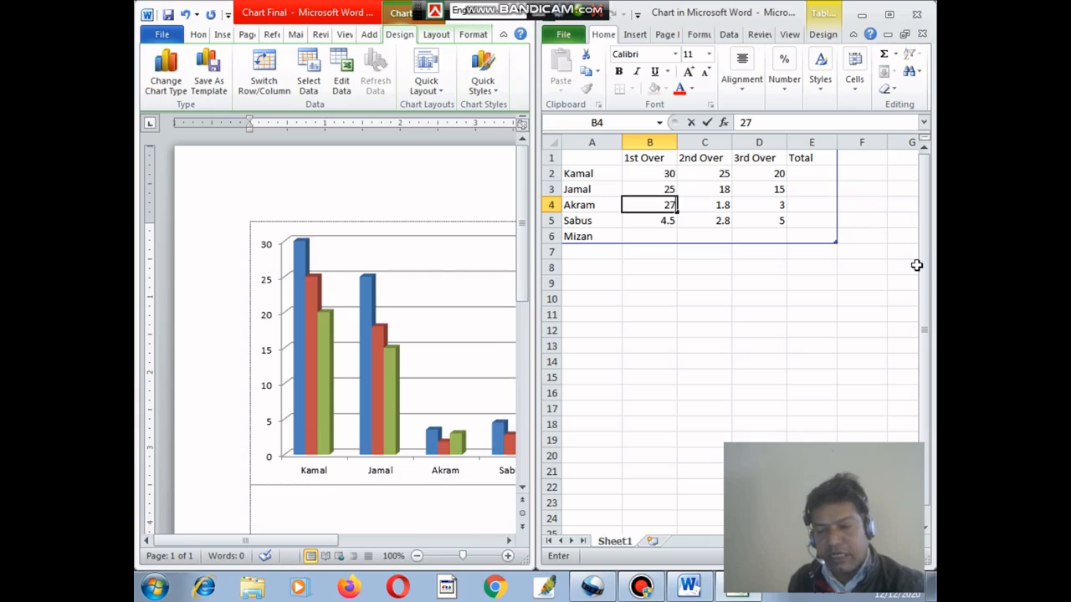
pyautogui.press('Tab')
pyautogui.write('22')
pyautogui.press('Tab')
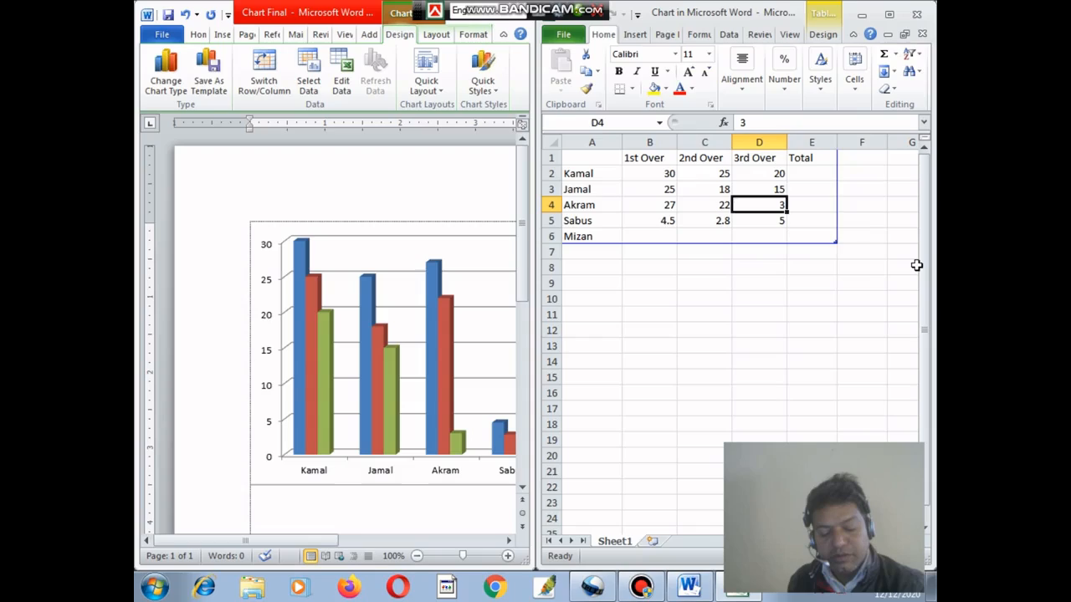
pyautogui.write('19')
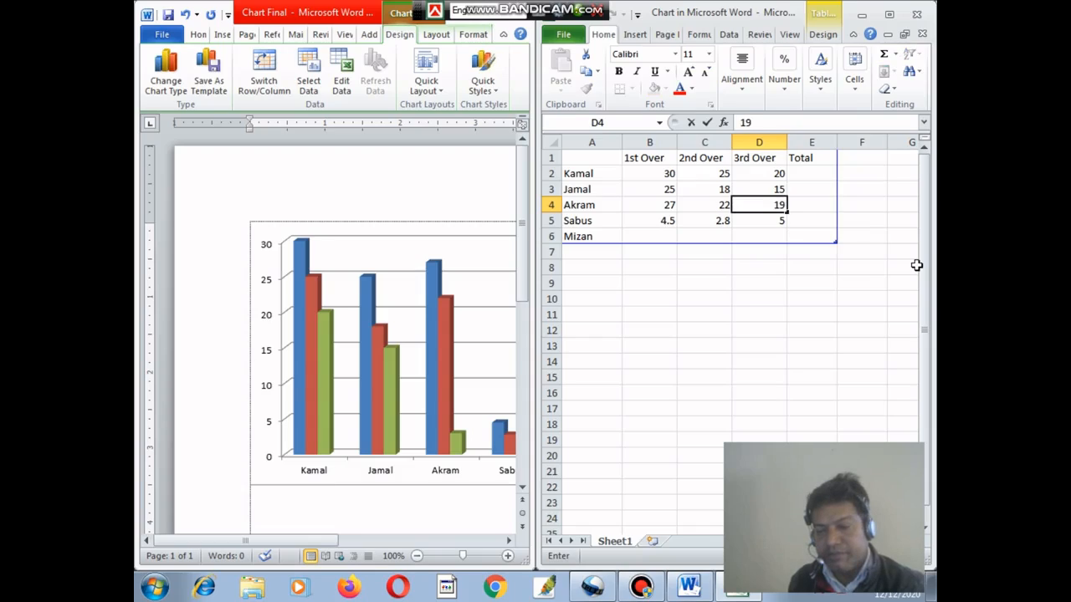
pyautogui.press('Return')
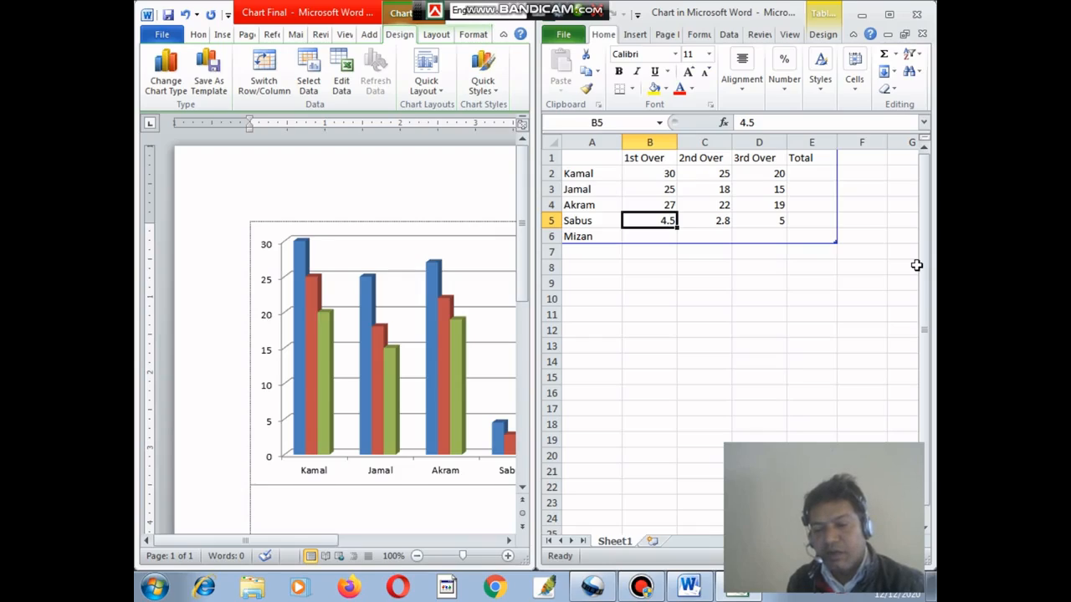
# Enter 30, 32 and 33 as the fourth person's over values in B5 to D5
pyautogui.write('30')
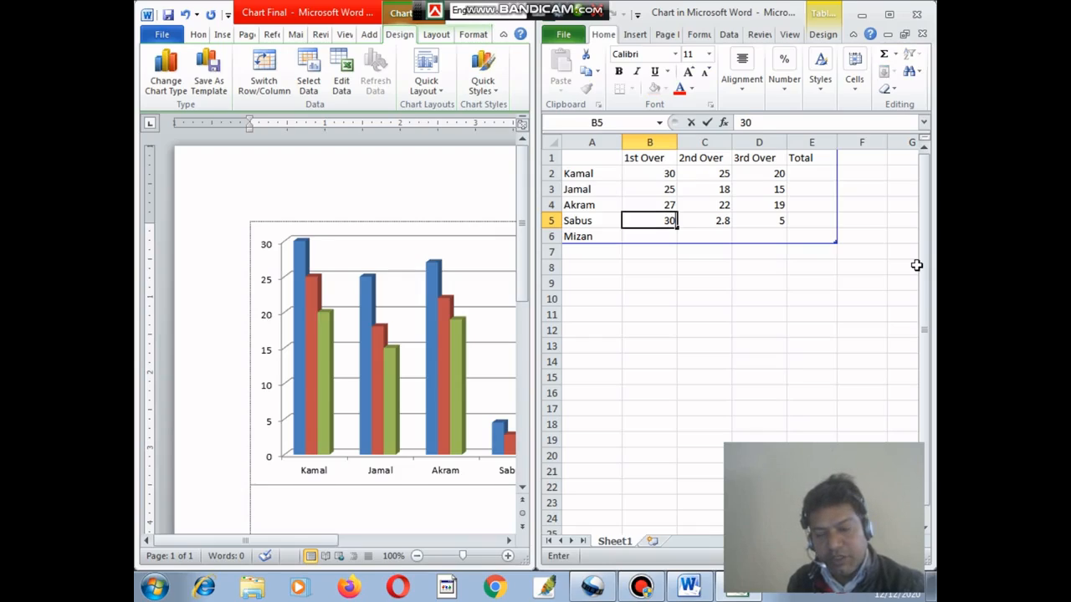
pyautogui.press('Tab')
pyautogui.write('32')
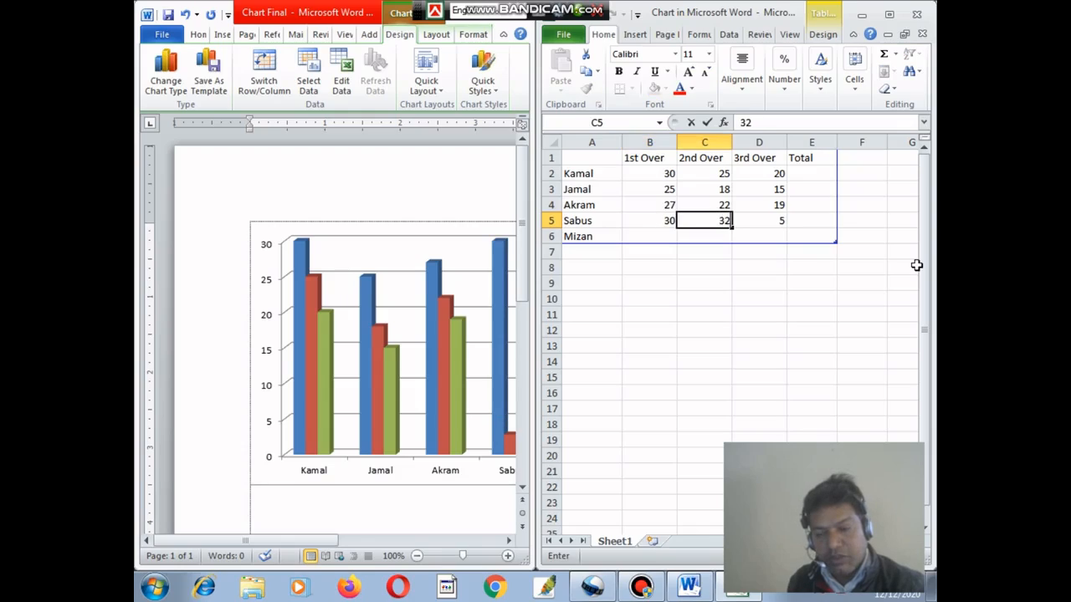
pyautogui.press('Tab')
pyautogui.write('33')
pyautogui.press('Return')
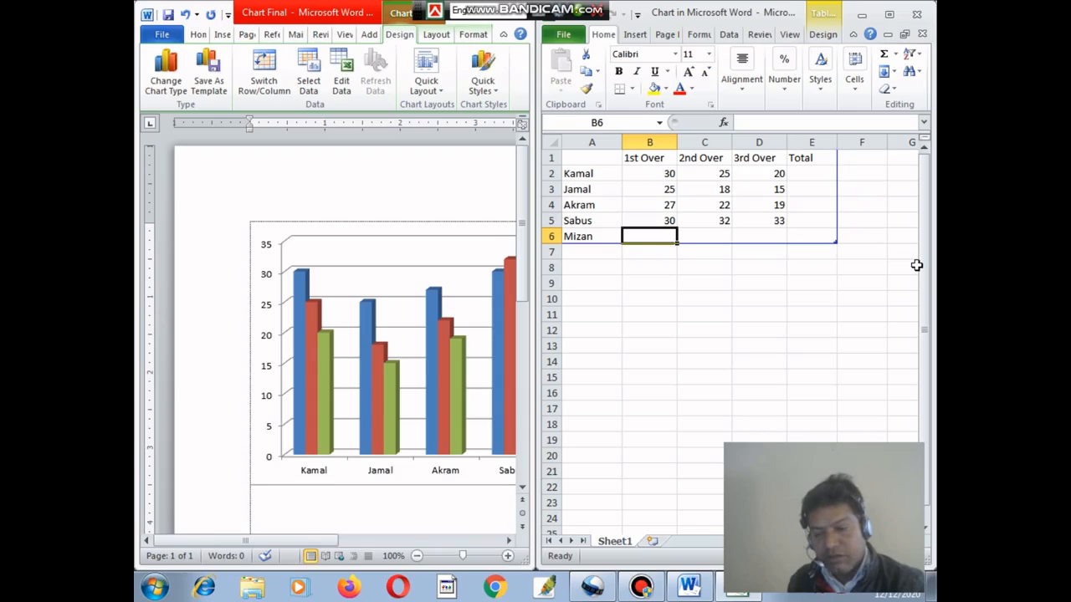
# Enter 36, 30 and 25 as the fifth person's over values in B6 to D6
pyautogui.write('36')
pyautogui.press('Tab')
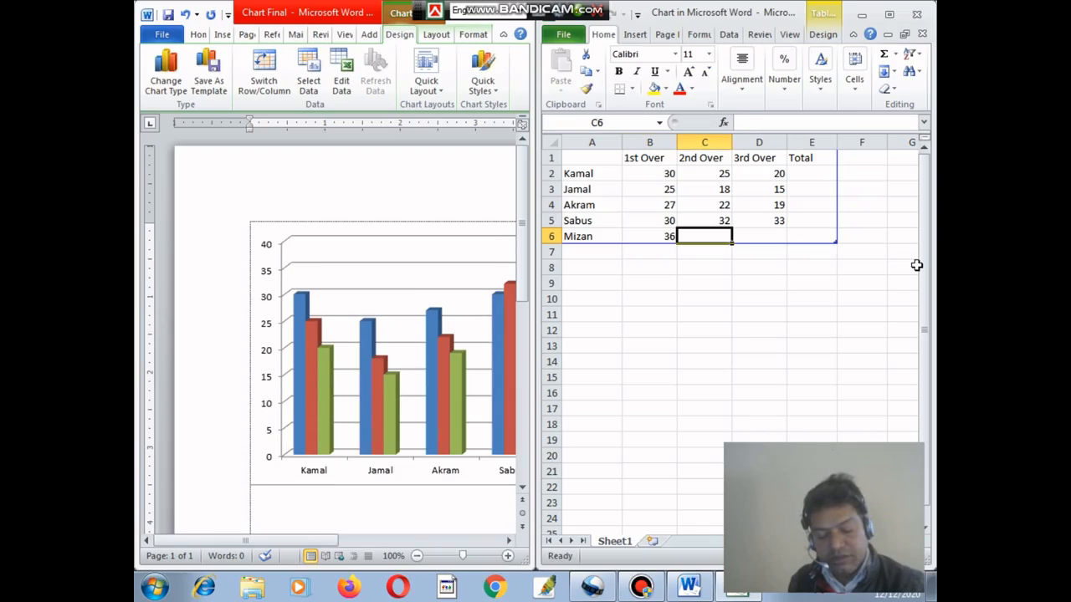
pyautogui.write('30')
pyautogui.press('Tab')
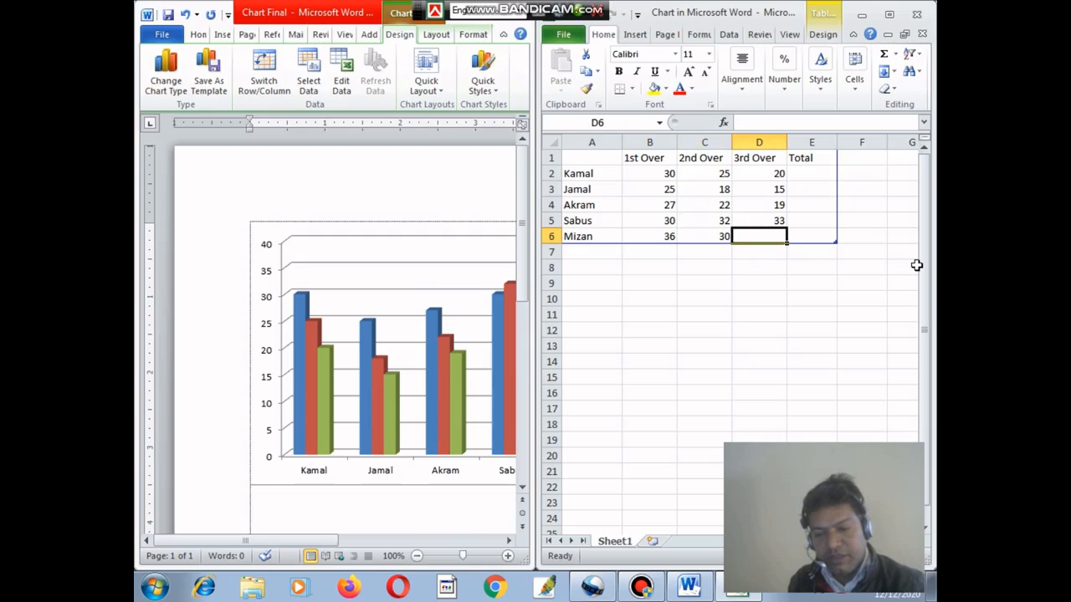
pyautogui.write('25')
pyautogui.press('Return')
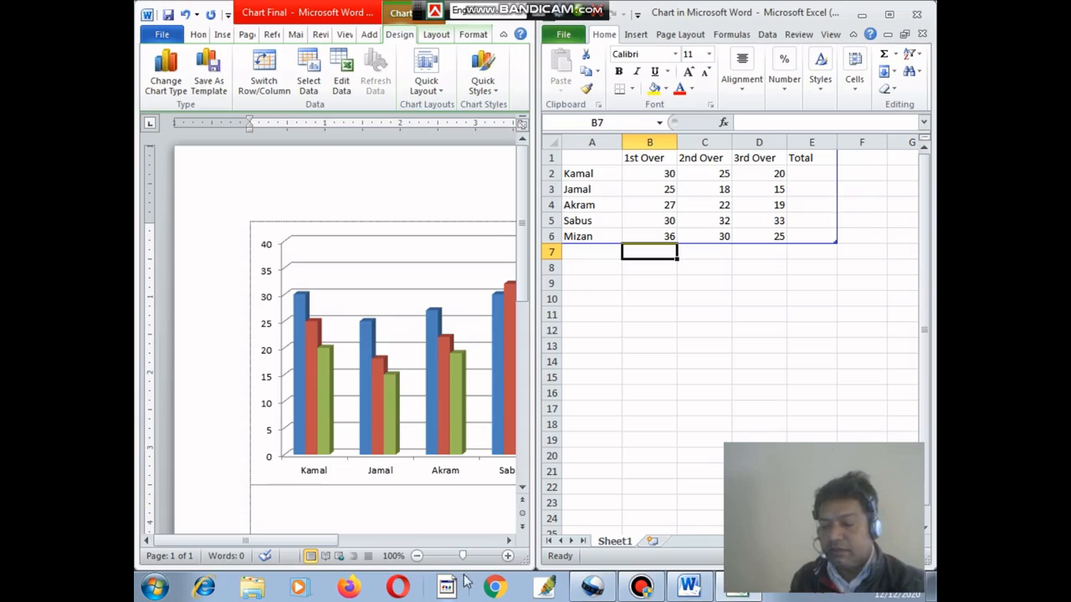
# Fill the Total column with a formula in E2 adding the row's 1st Over, 2nd Over and 3rd Over cells
pyautogui.click(311, 542)
pyautogui.moveTo(311, 542); pyautogui.dragTo(334, 538)
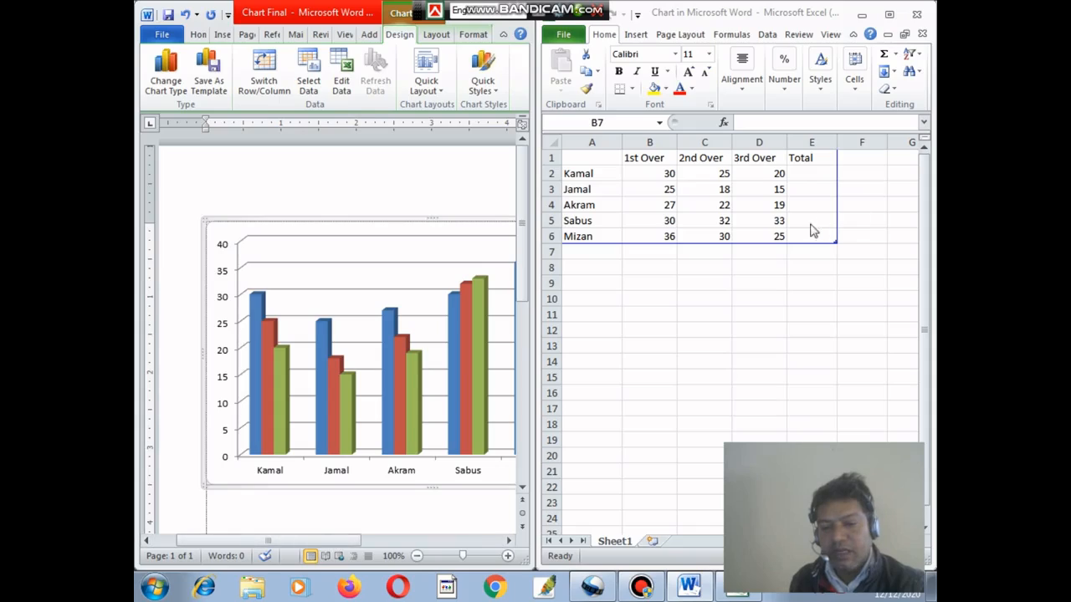
pyautogui.click(810, 174)
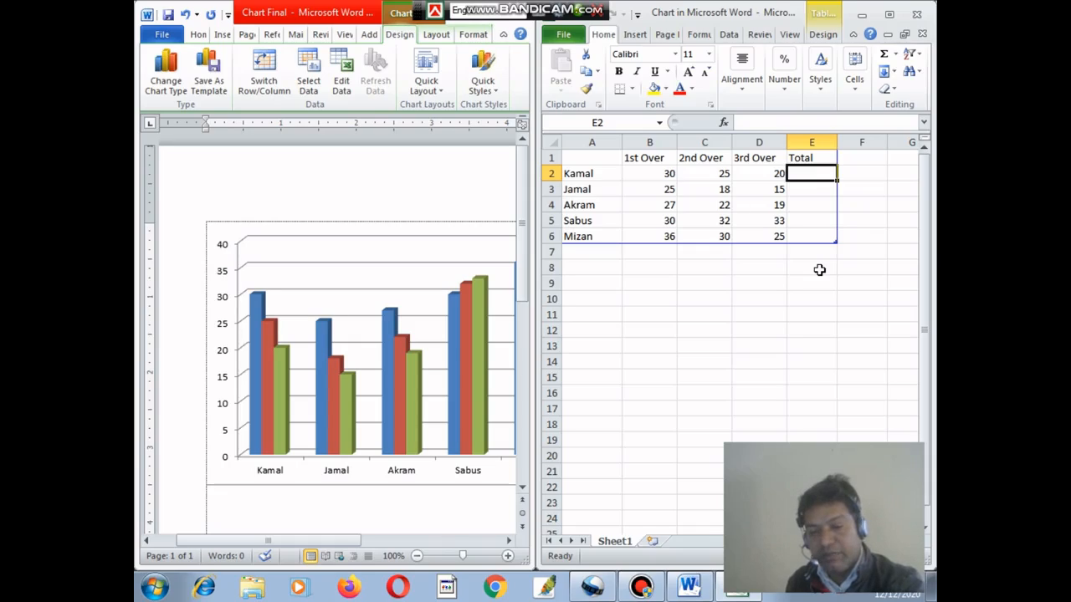
pyautogui.write('=')
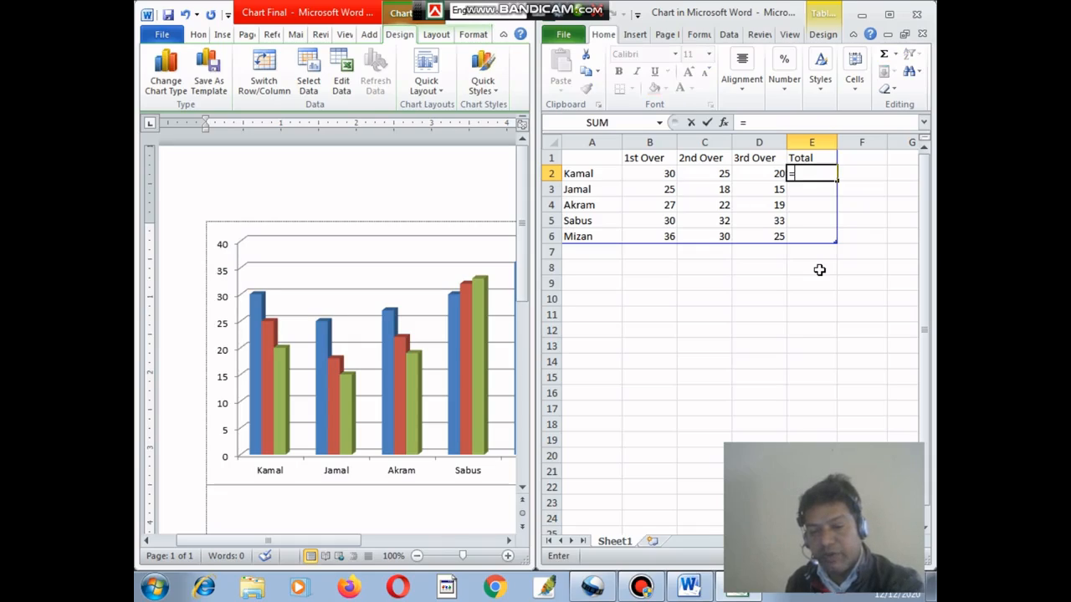
pyautogui.click(661, 179)
pyautogui.write('+')
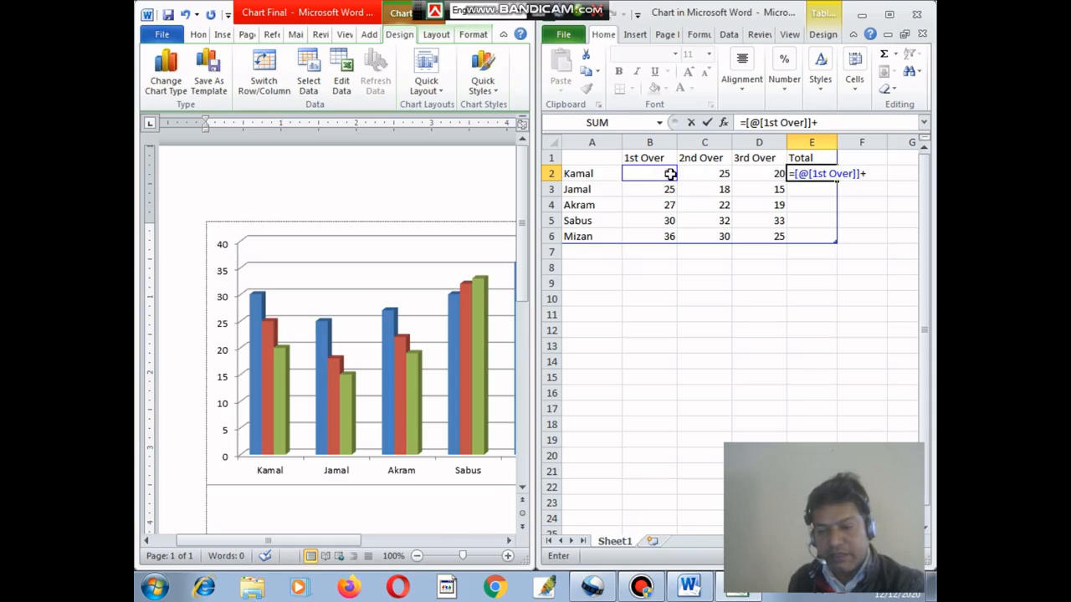
pyautogui.click(701, 173)
pyautogui.write('+')
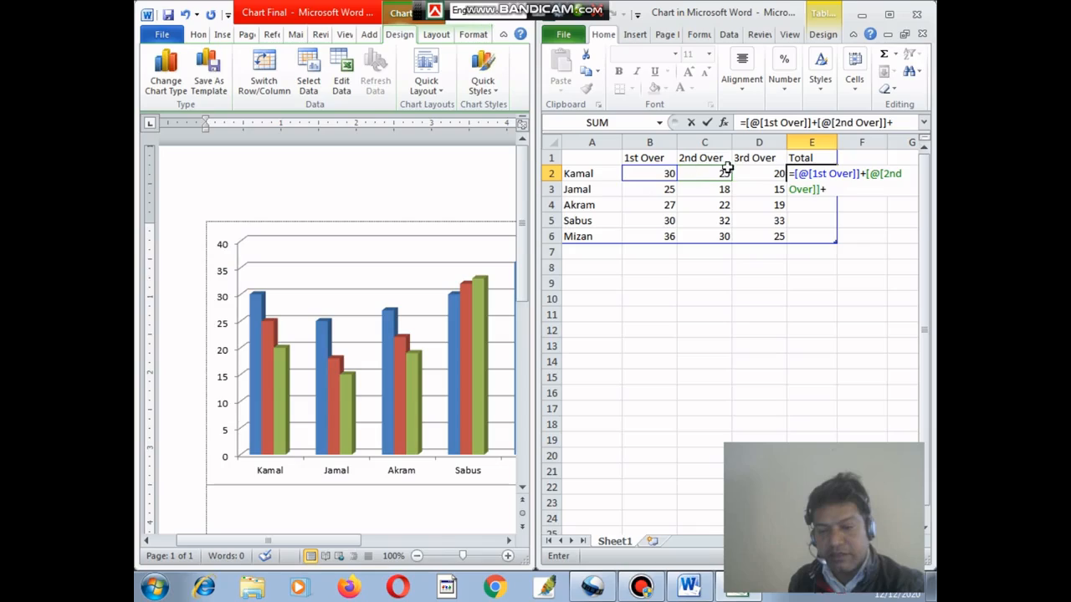
pyautogui.click(756, 174)
pyautogui.press('Return')
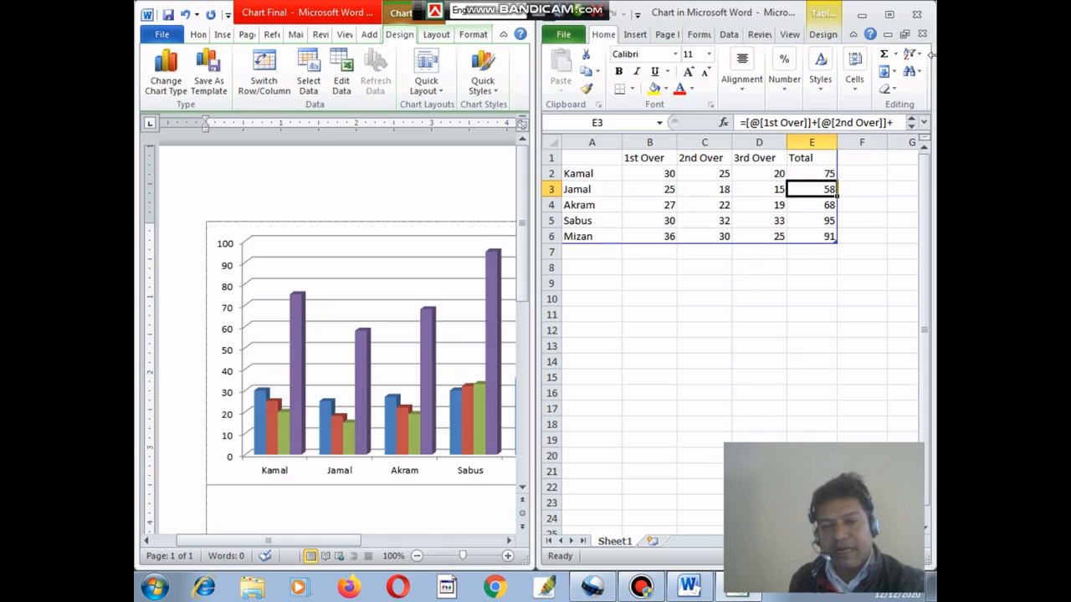
# Close the chart's data workbook and review the updated column chart in the document
pyautogui.click(917, 14)
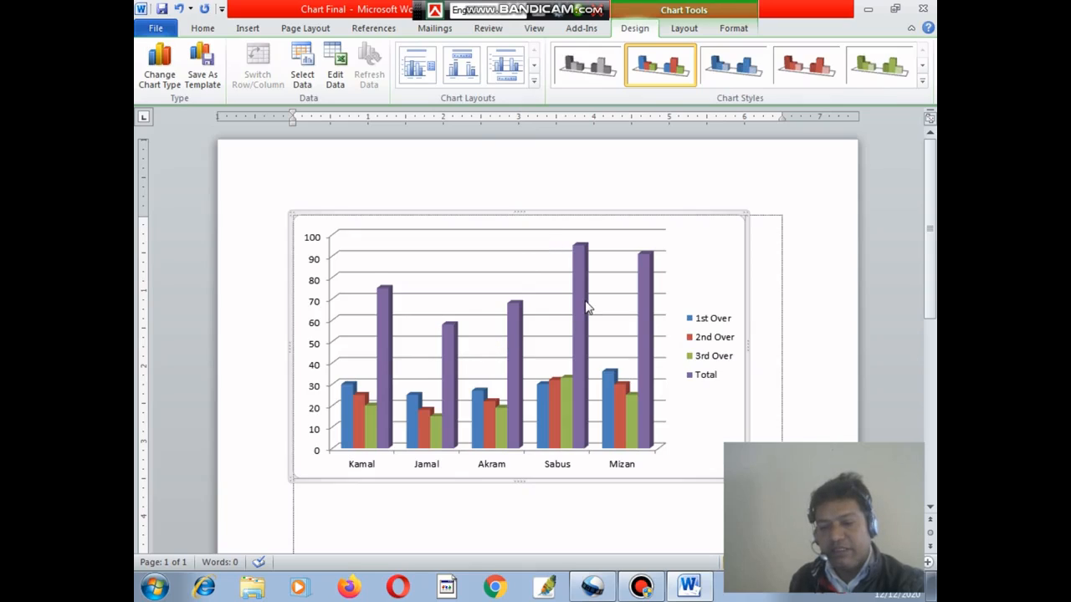
pyautogui.moveTo(585, 306)
pyautogui.scroll(-1, 585, 307)
pyautogui.scroll(-1, 585, 307)
pyautogui.scroll(2, 585, 308)
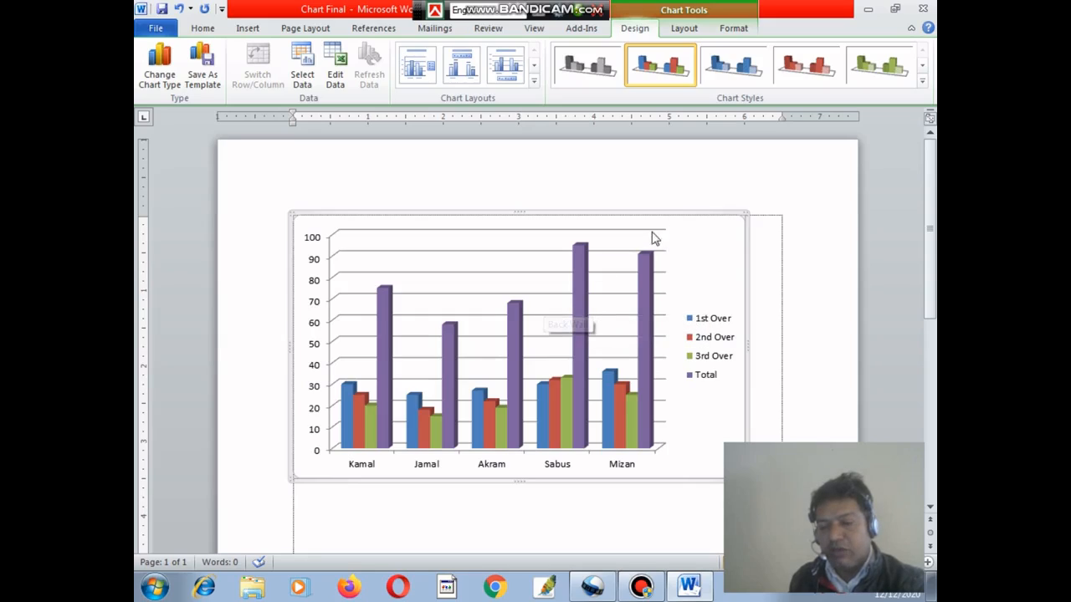
# Wrap the chart In Front of Text and shrink it to about 2.77" high by 4.44" wide
pyautogui.click(690, 214)
pyautogui.click(734, 28)
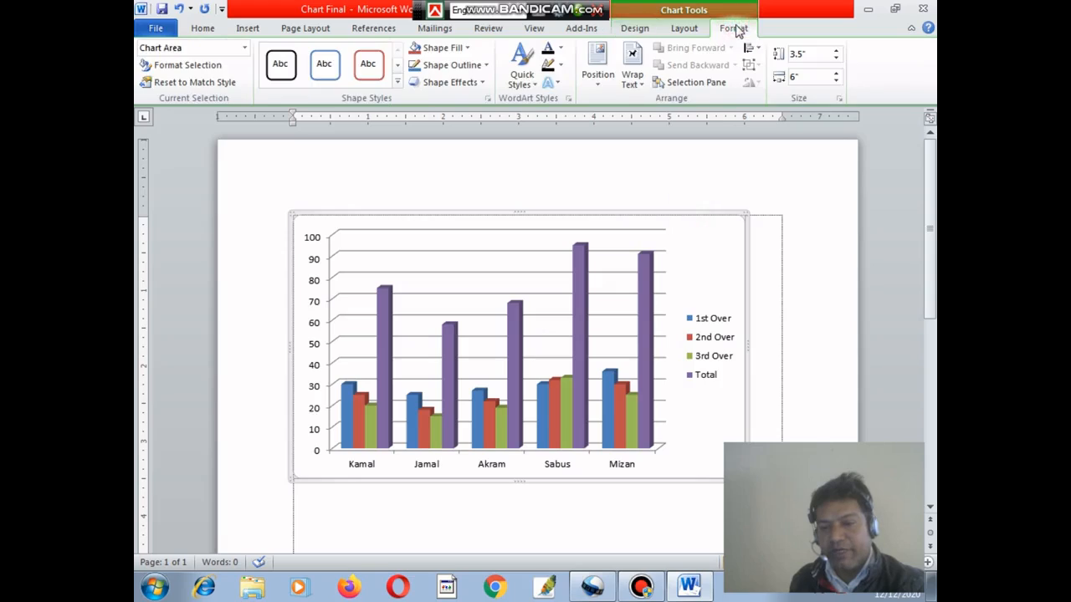
pyautogui.click(638, 91)
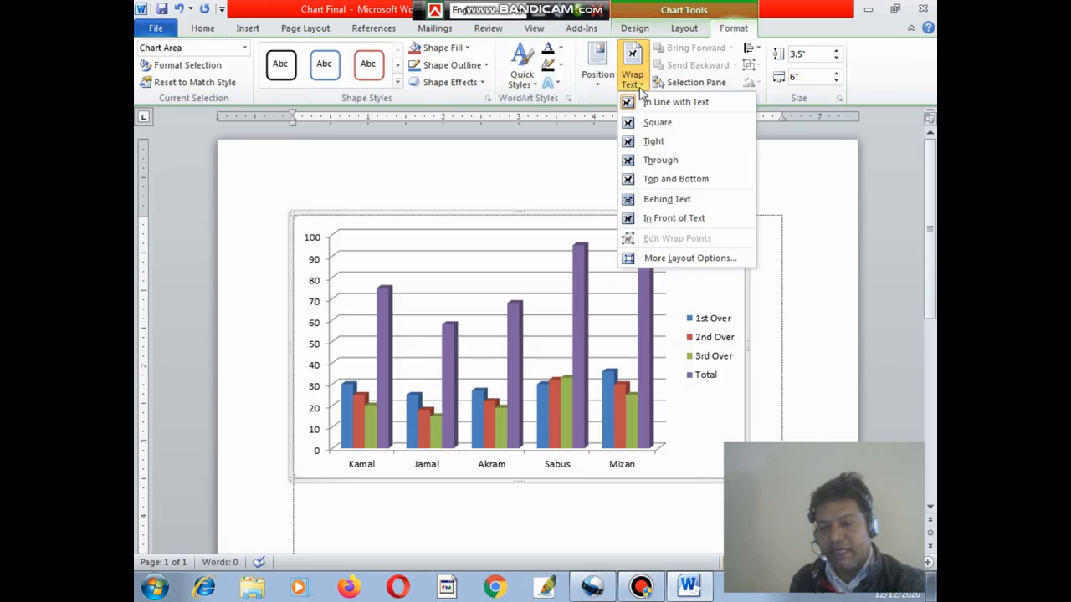
pyautogui.click(697, 219)
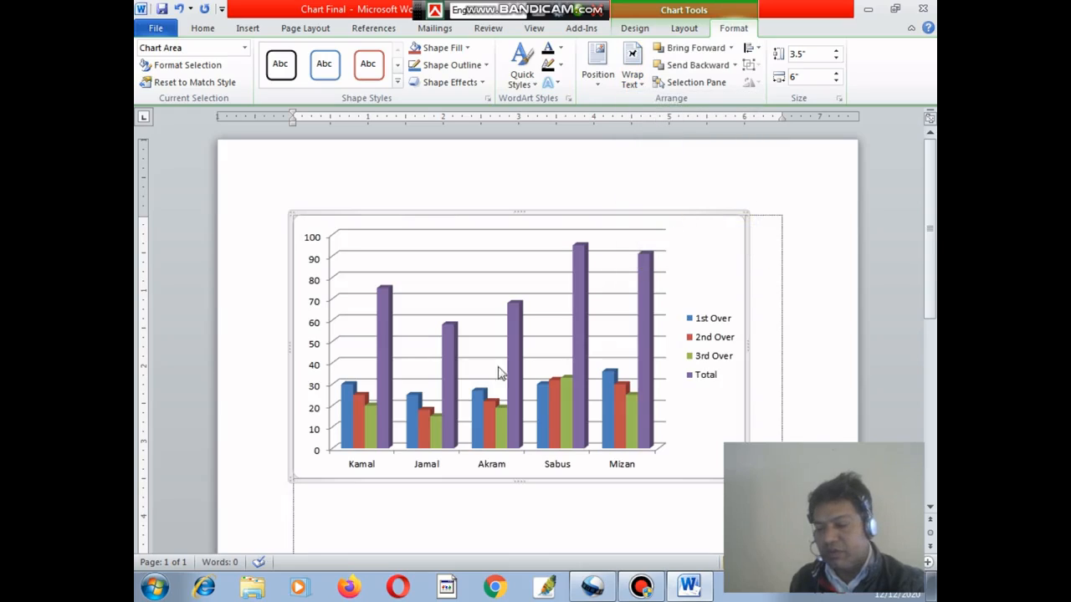
pyautogui.scroll(-3, 738, 350)
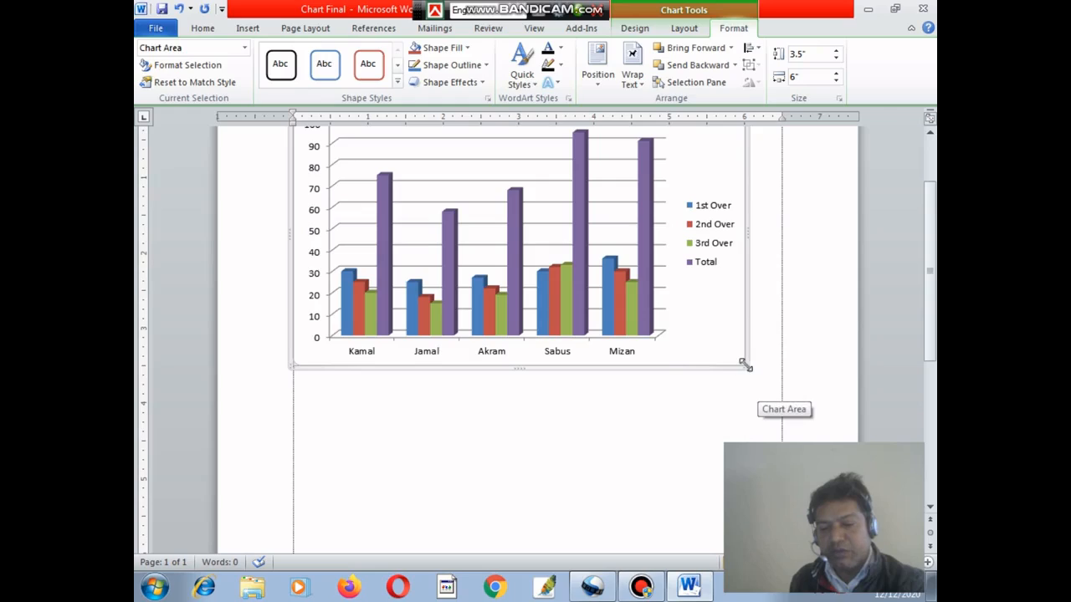
pyautogui.moveTo(745, 365); pyautogui.dragTo(629, 312)
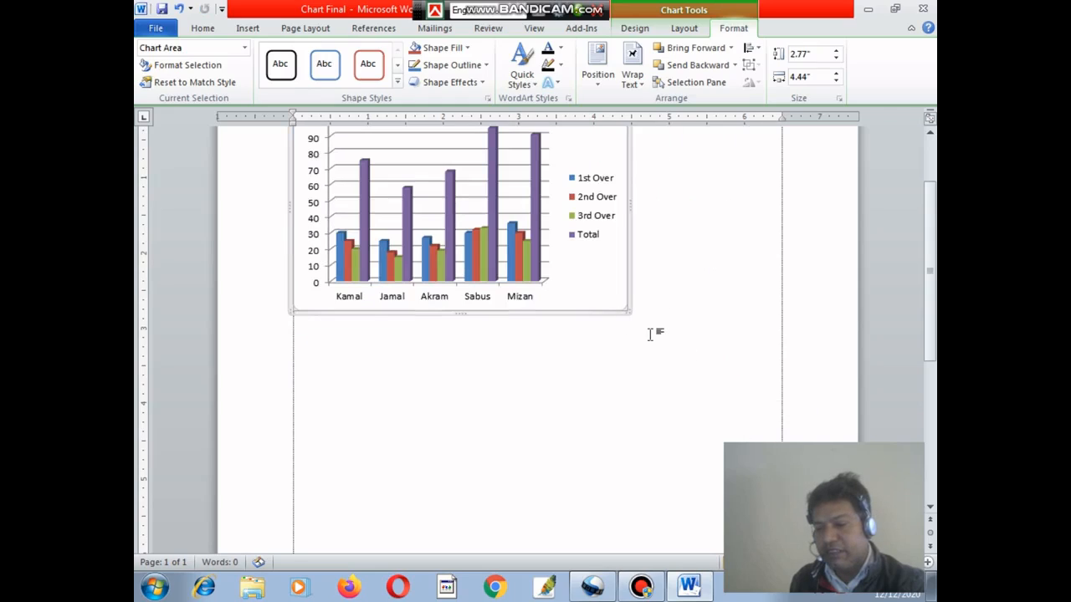
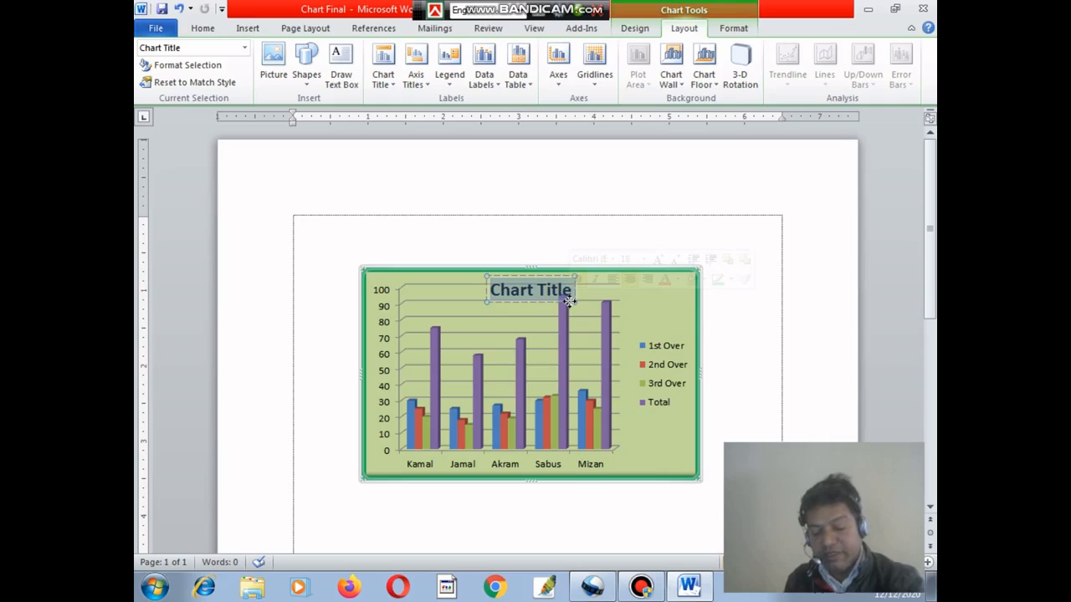
# Title the chart "1st Quater" and show a data table without legend keys below it
pyautogui.write('1st')
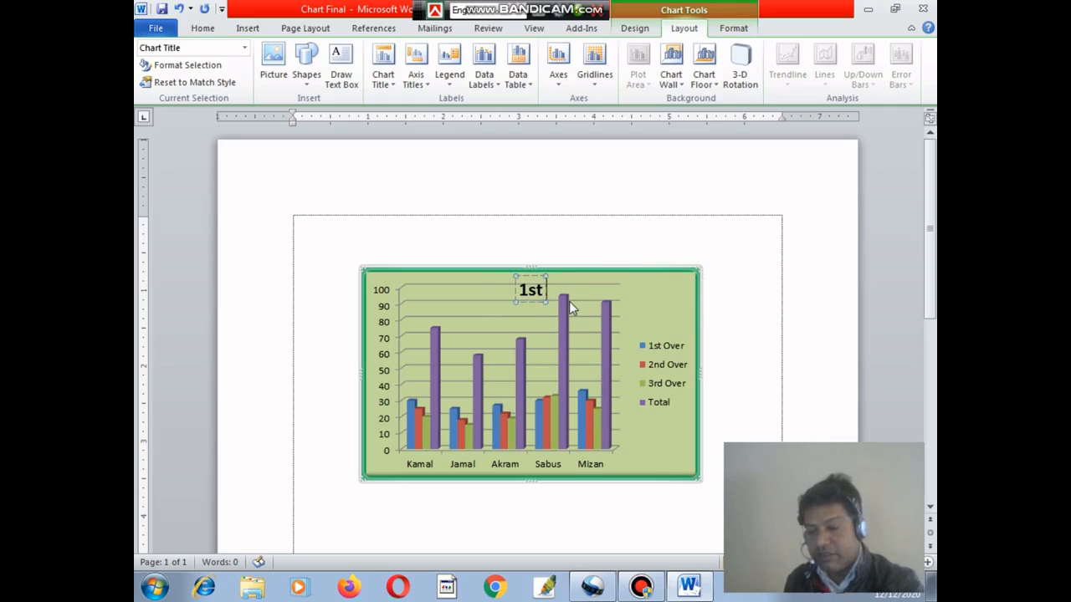
pyautogui.write(' Quater')
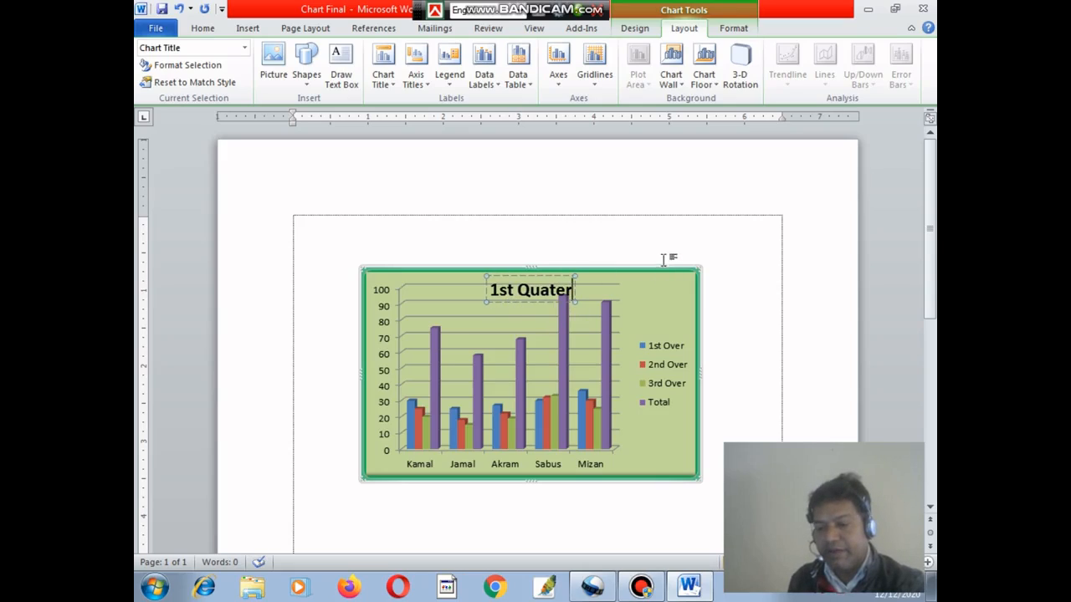
pyautogui.click(440, 270)
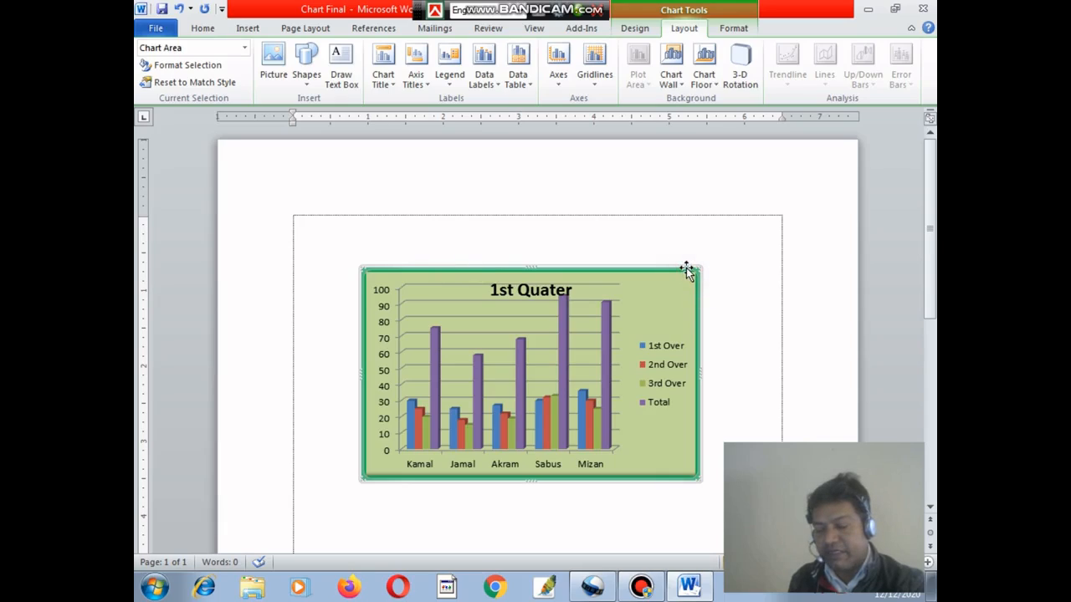
pyautogui.click(529, 89)
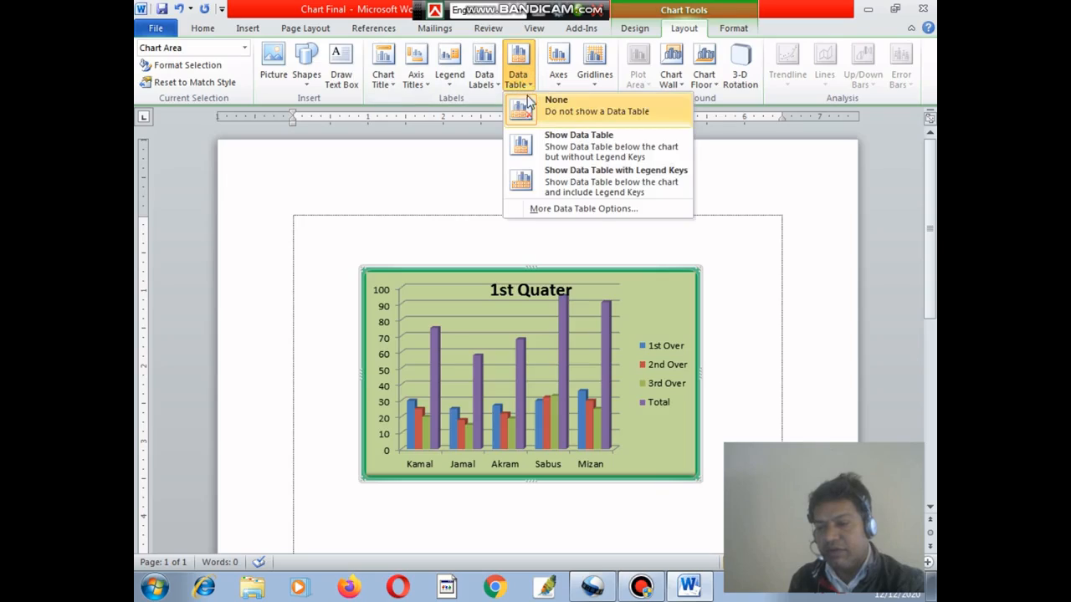
pyautogui.click(612, 151)
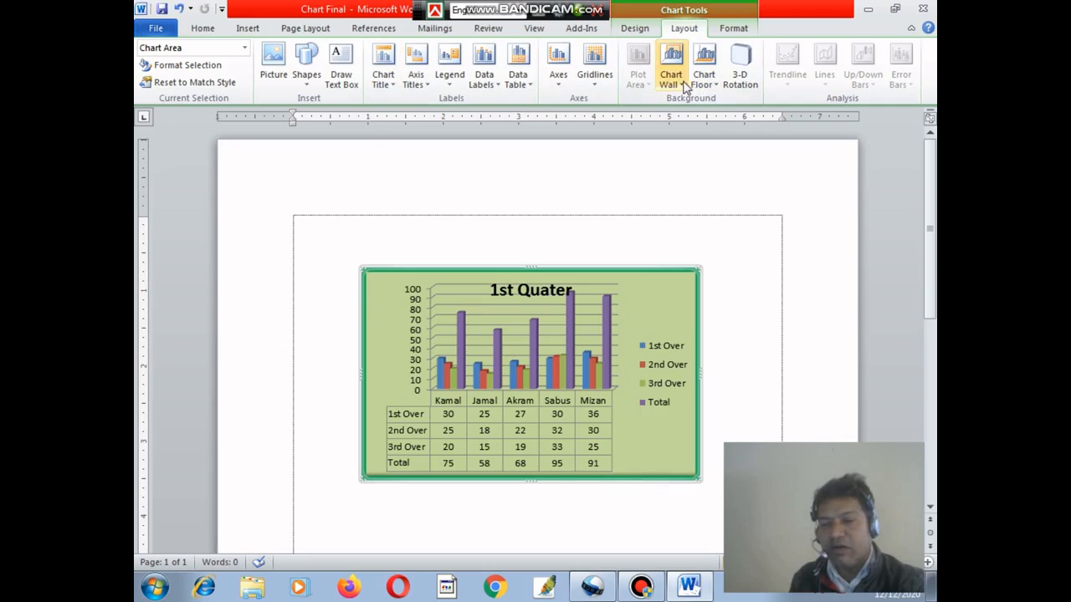
# Show the chart's primary vertical axis in Millions and enlarge the chart outward from its lower-left corner
pyautogui.click(553, 82)
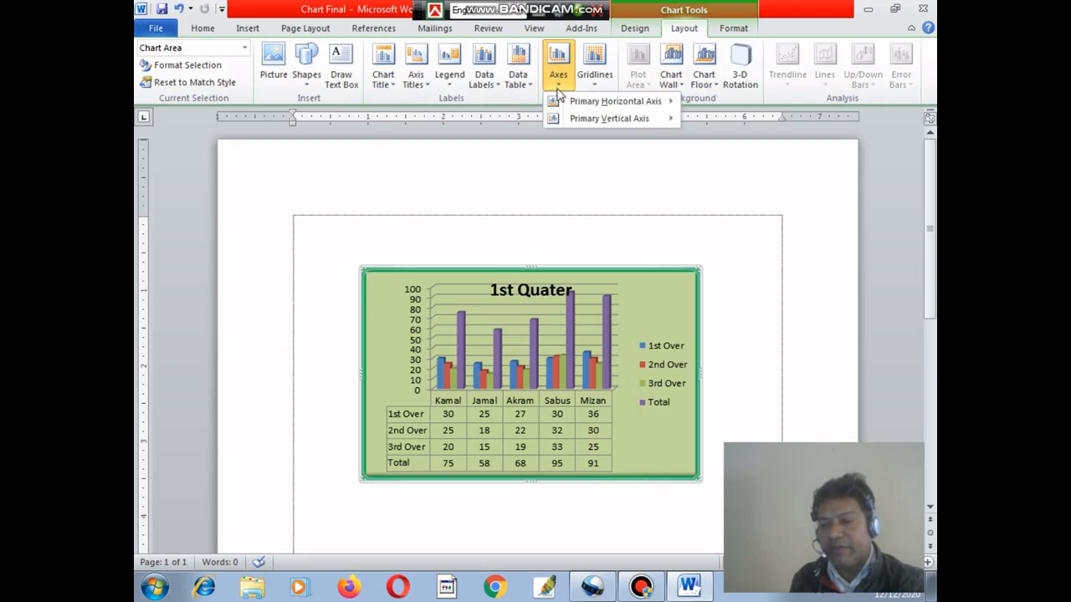
pyautogui.moveTo(622, 119)
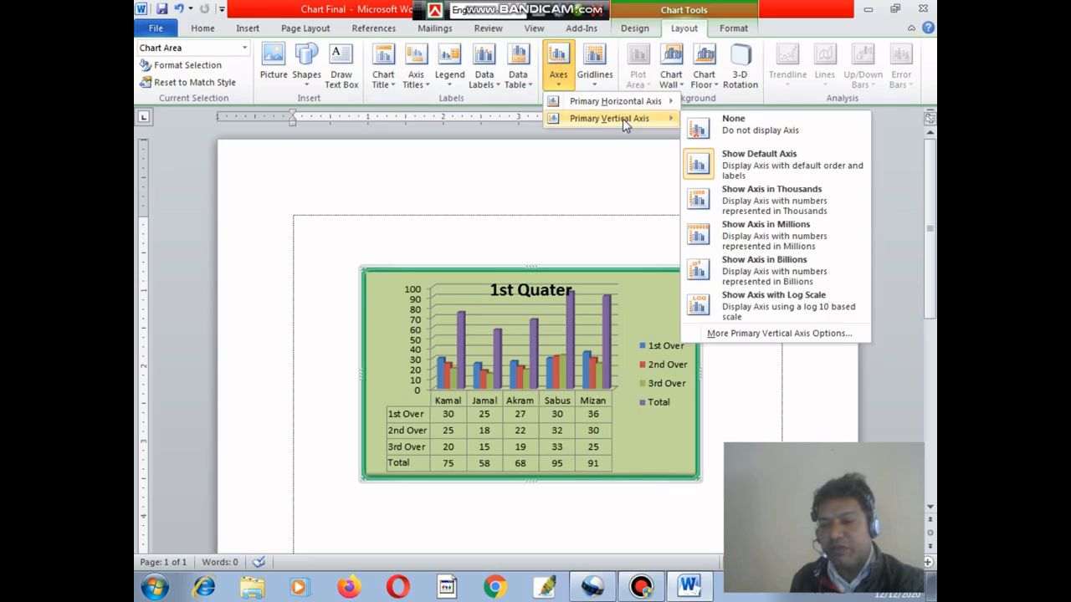
pyautogui.click(771, 238)
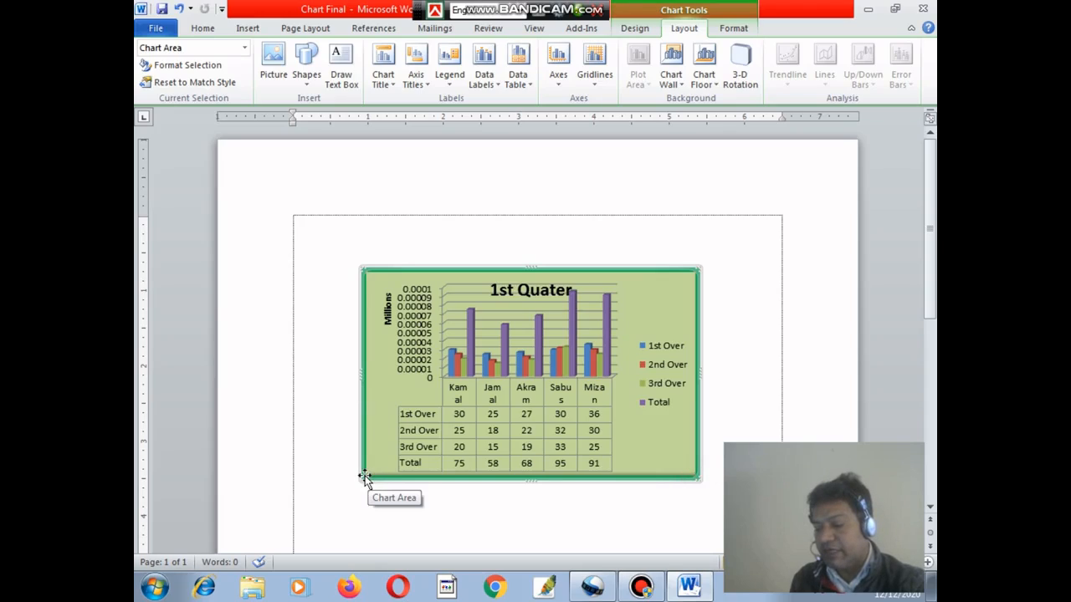
pyautogui.moveTo(362, 479); pyautogui.dragTo(311, 504)
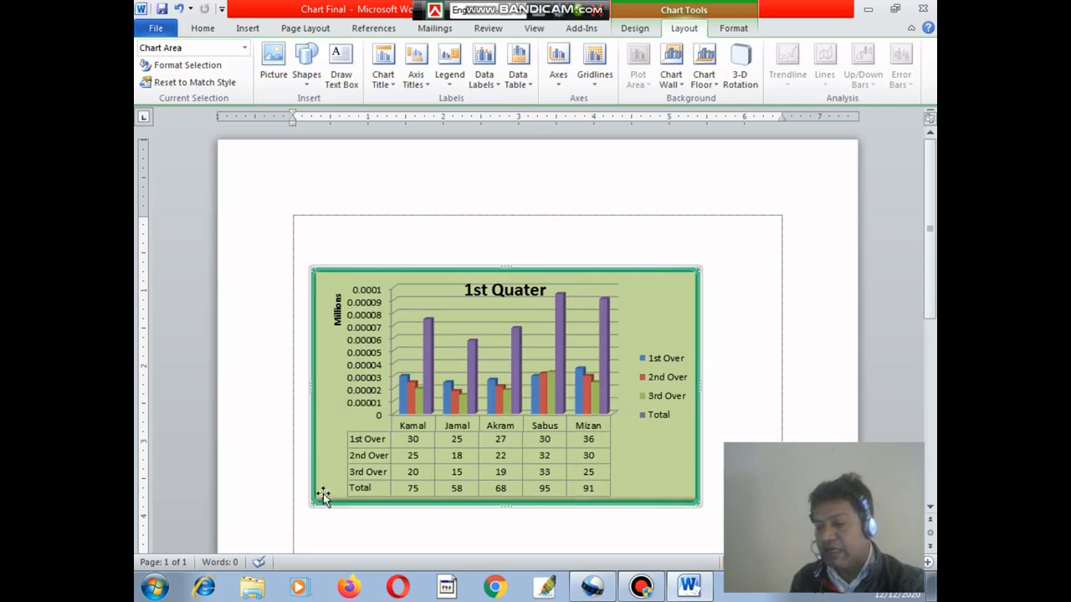
# Try the blue, multicolour and green chart styles, and apply the red style to the chart
pyautogui.click(642, 30)
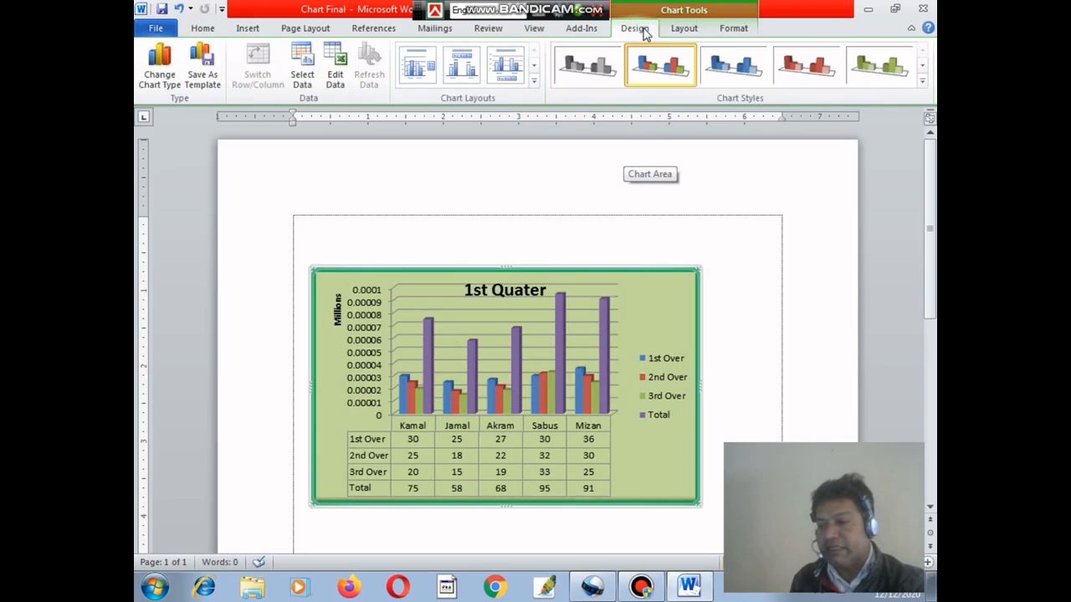
pyautogui.click(823, 74)
pyautogui.click(733, 73)
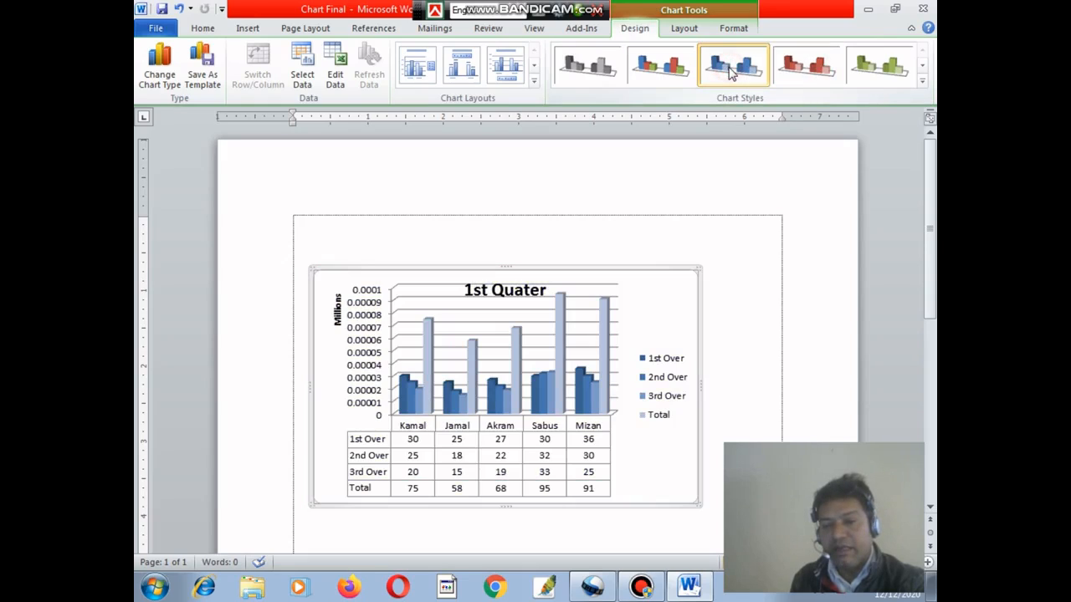
pyautogui.click(662, 73)
pyautogui.click(887, 75)
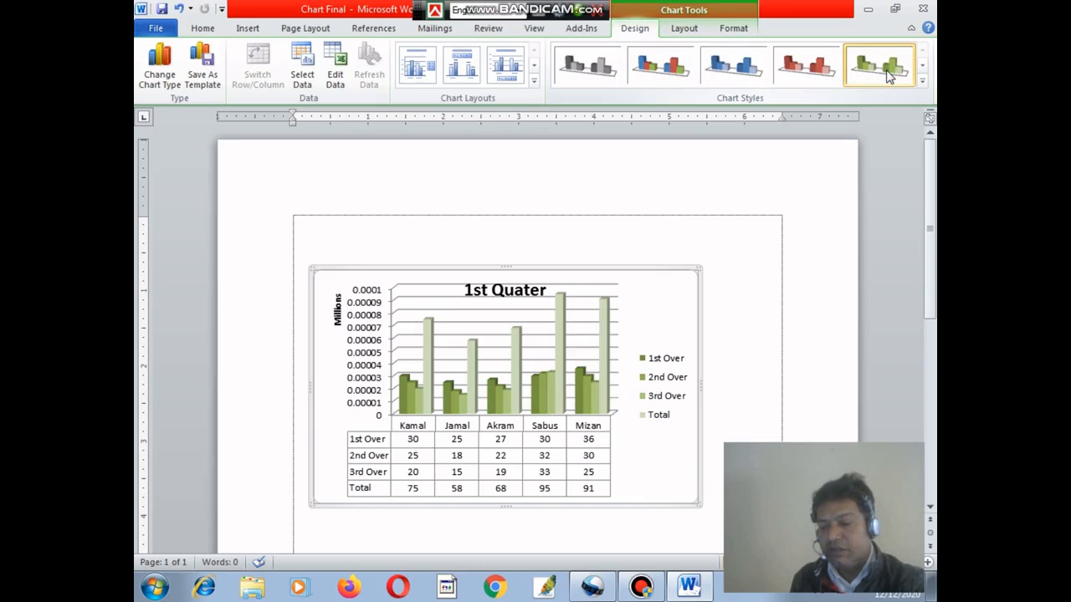
pyautogui.click(820, 73)
# Try the last preset chart layout on the chart and undo it
pyautogui.click(534, 83)
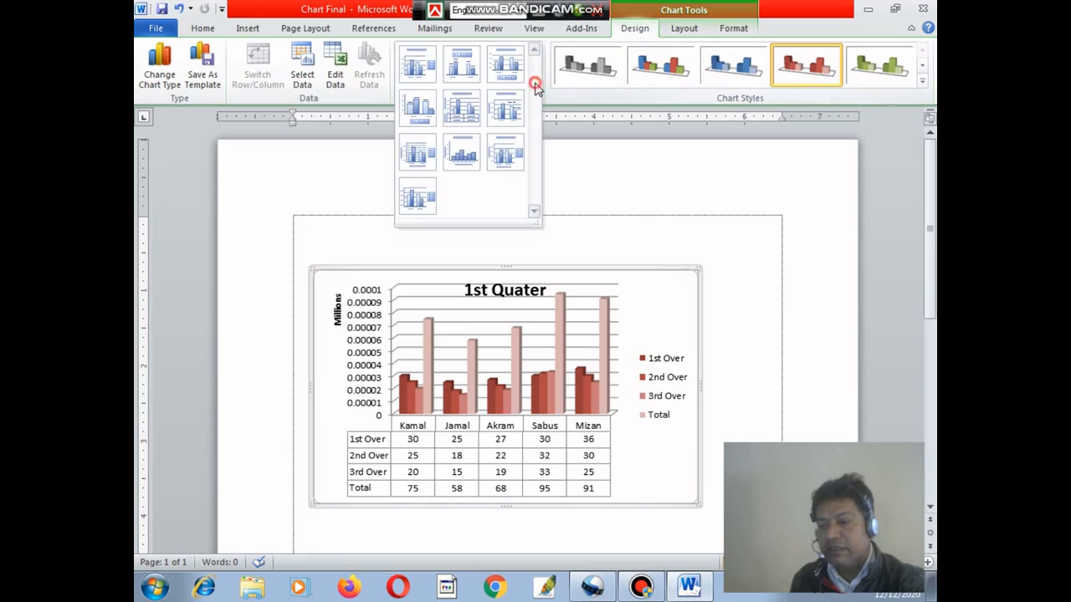
pyautogui.click(423, 209)
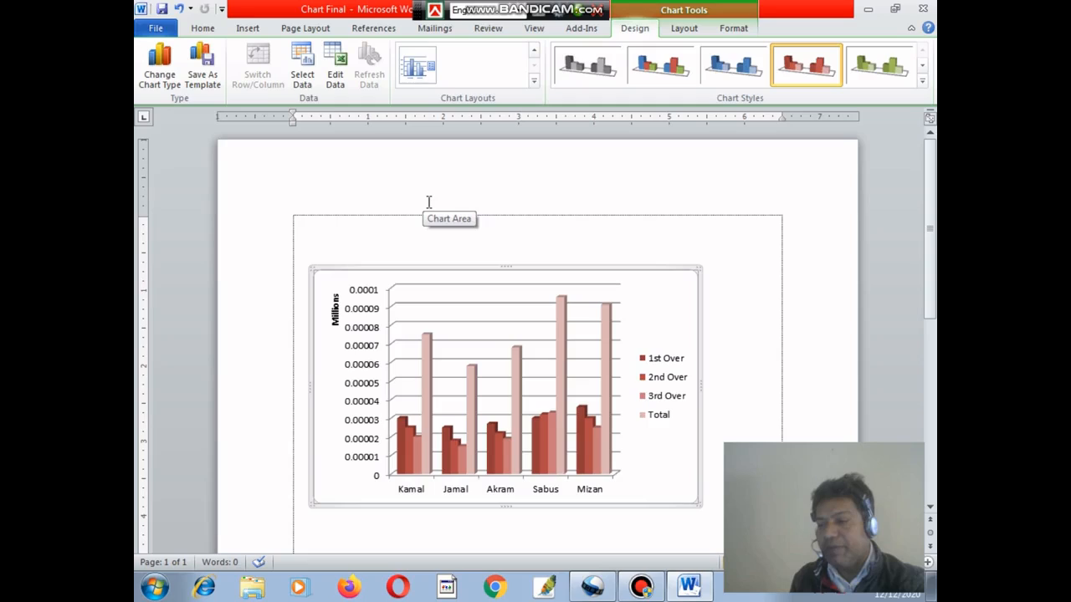
pyautogui.hotkey('ctrl', 'z')
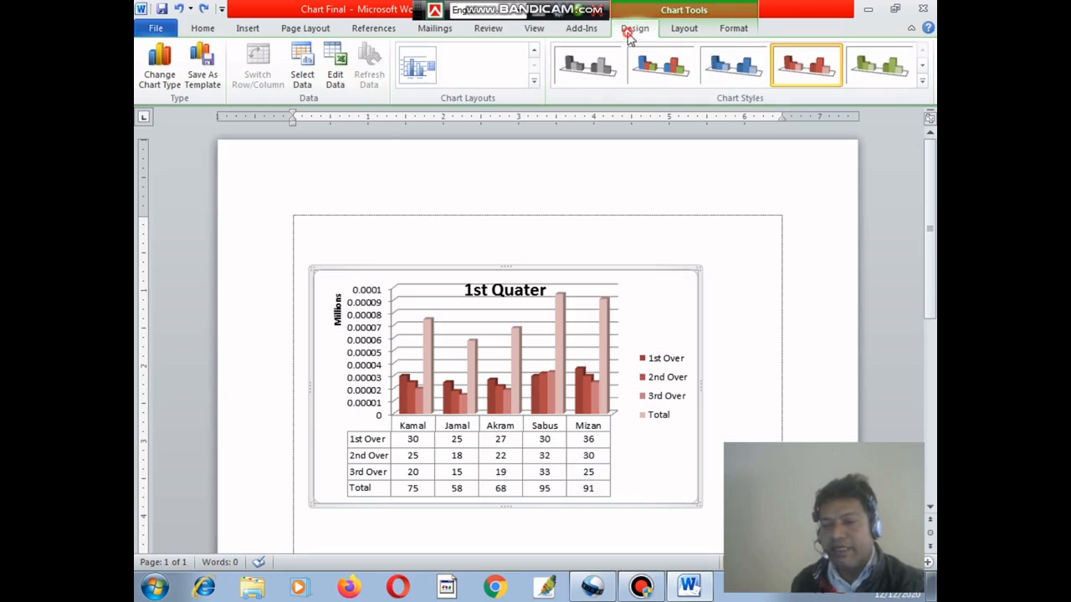
# Open the chart's data for editing and set the fifth person's 2nd Over value in C6 to 25
pyautogui.click(338, 82)
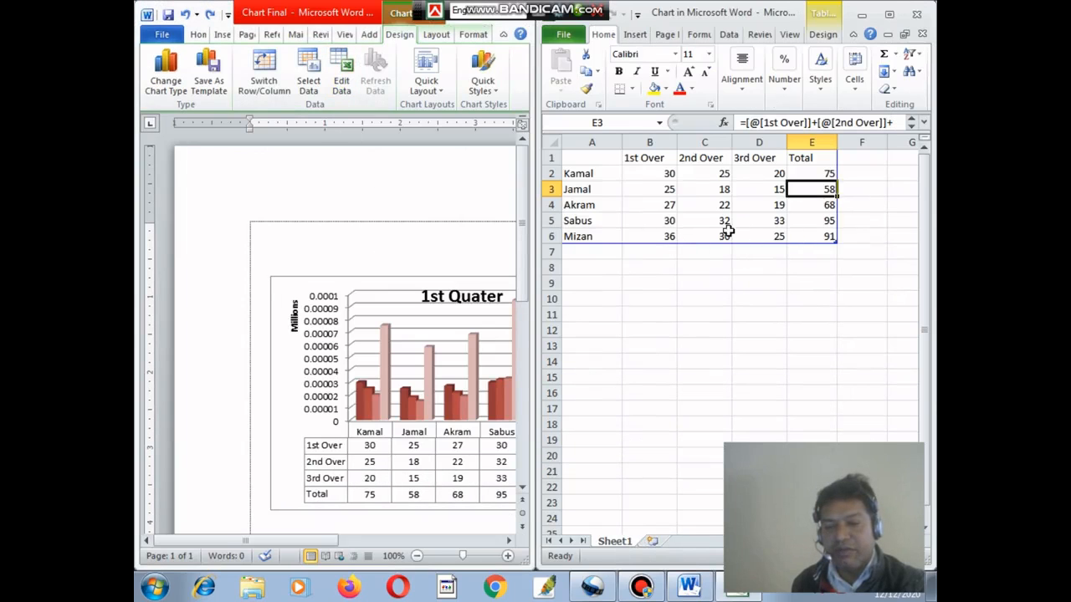
pyautogui.click(722, 235)
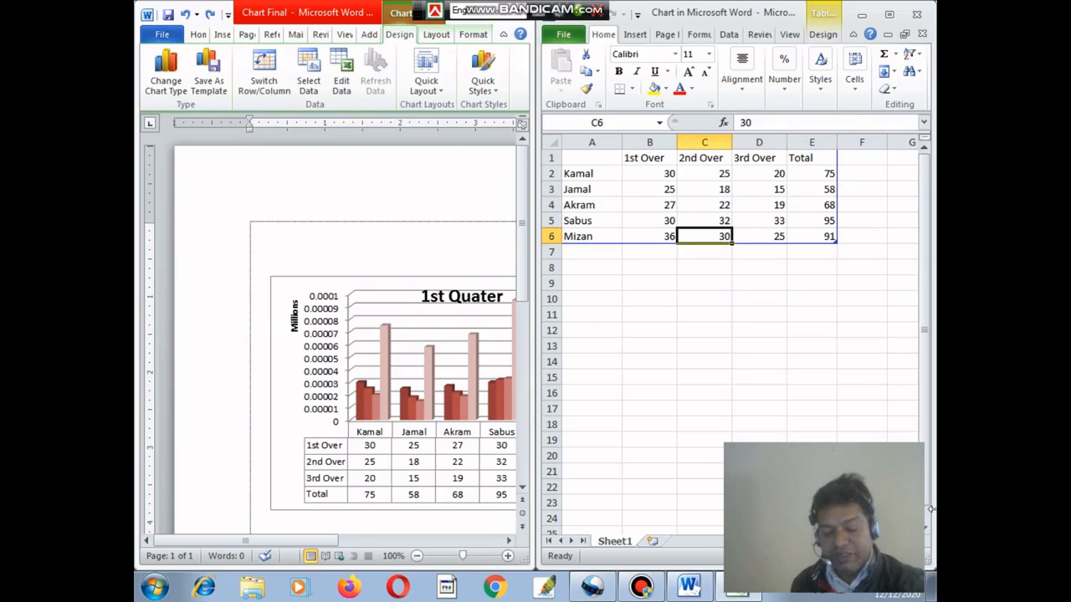
pyautogui.write('25')
pyautogui.press('Return')
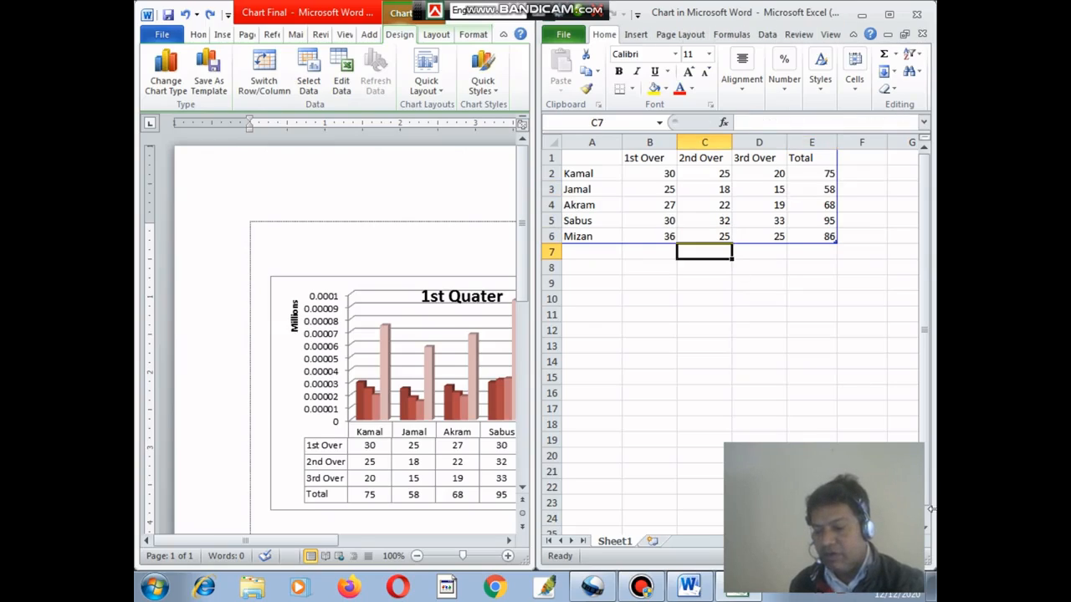
pyautogui.click(382, 515)
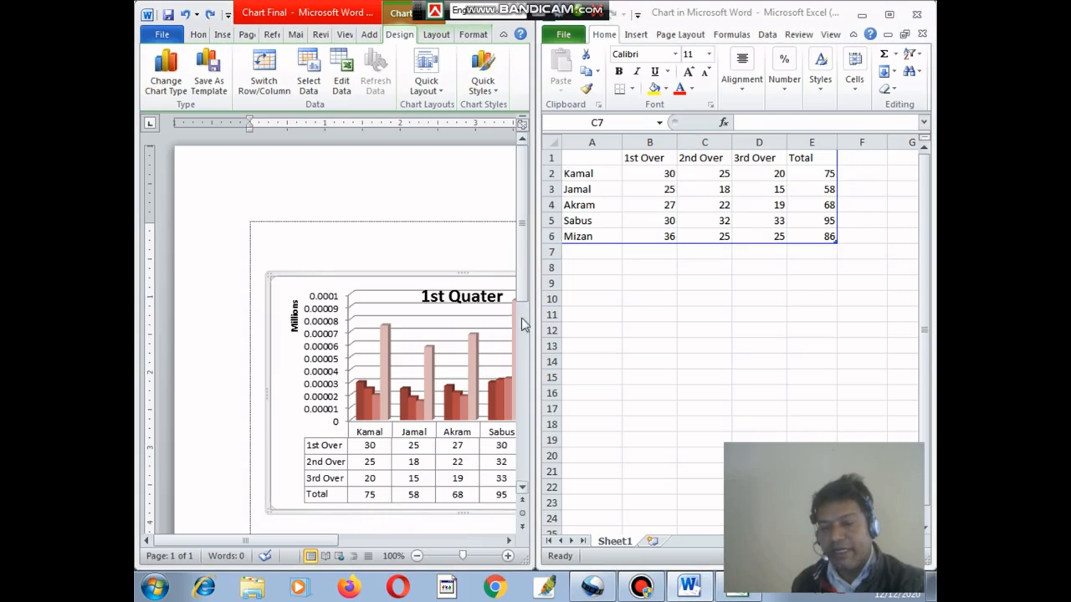
# Set the first person's 1st Over value in B2 to 20
pyautogui.click(670, 176)
pyautogui.click(670, 176)
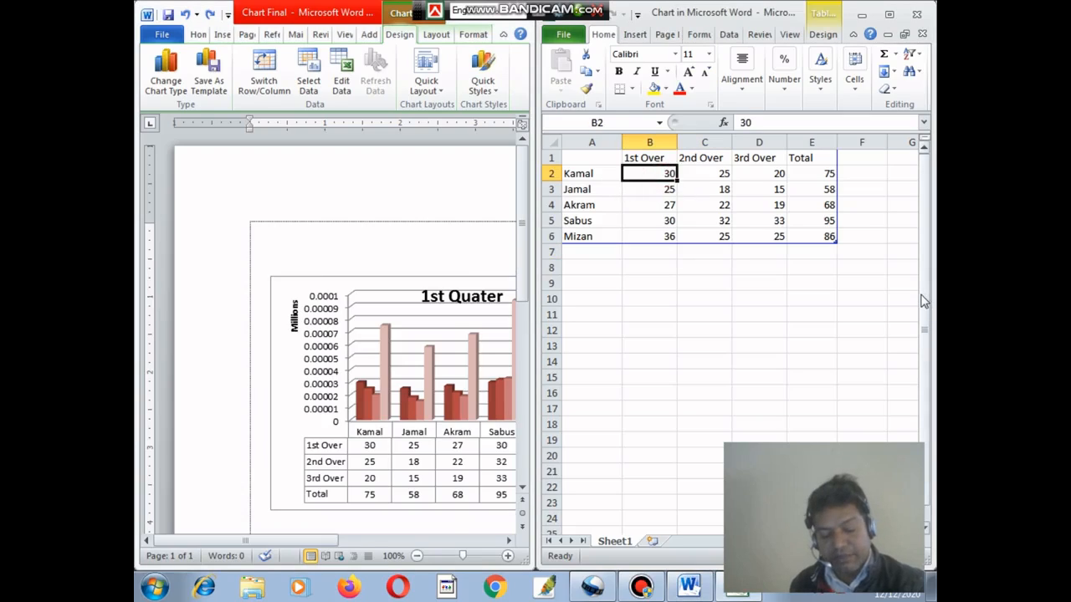
pyautogui.write('2')
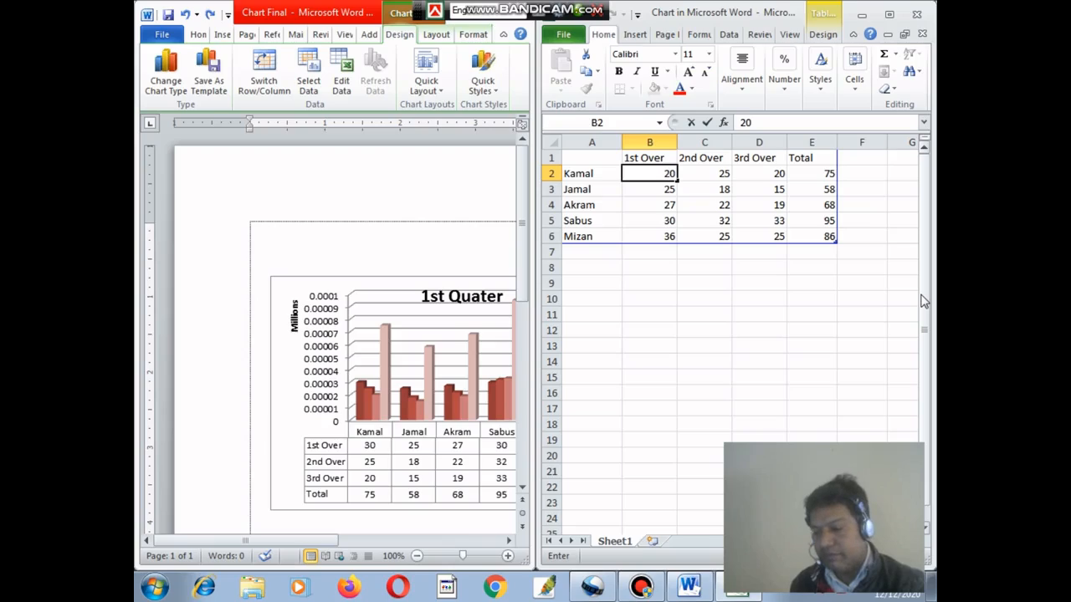
pyautogui.press('Return')
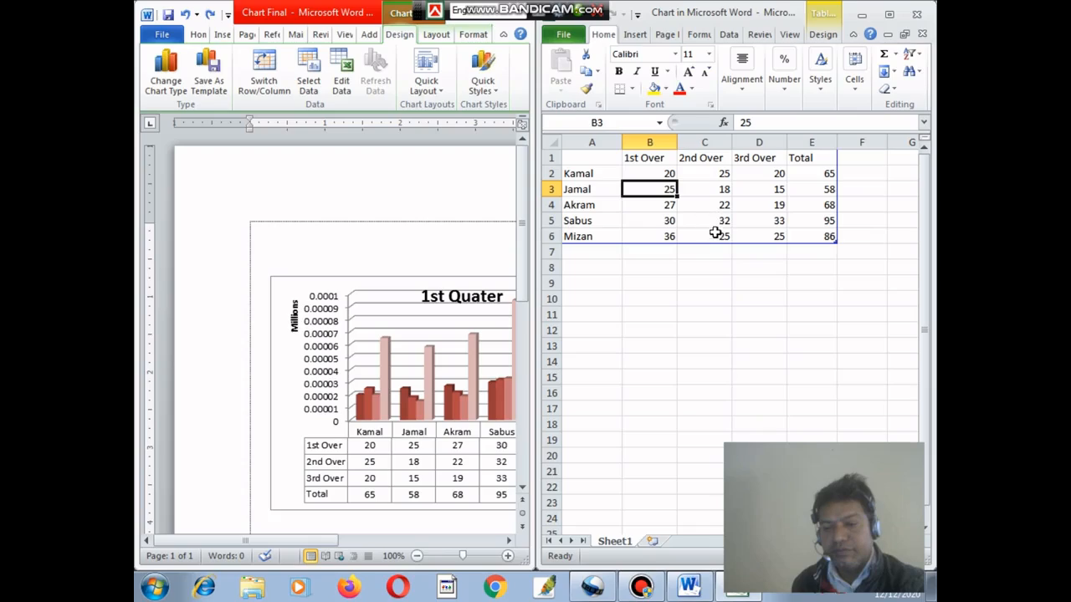
# Check the edited C6 value against the chart's data table and close the chart's data workbook
pyautogui.click(723, 237)
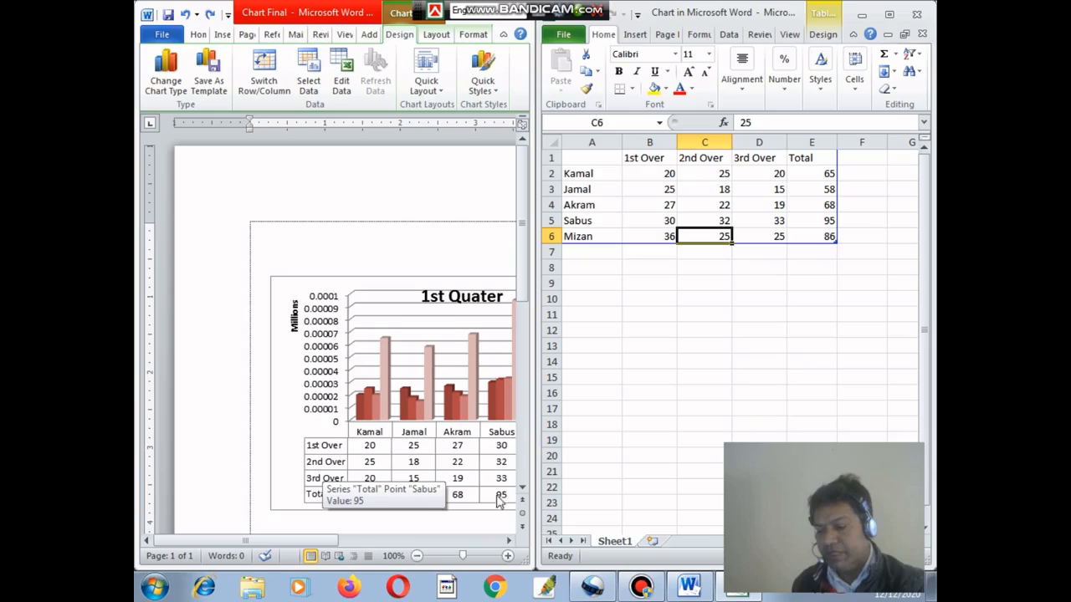
pyautogui.click(508, 542)
pyautogui.click(495, 460)
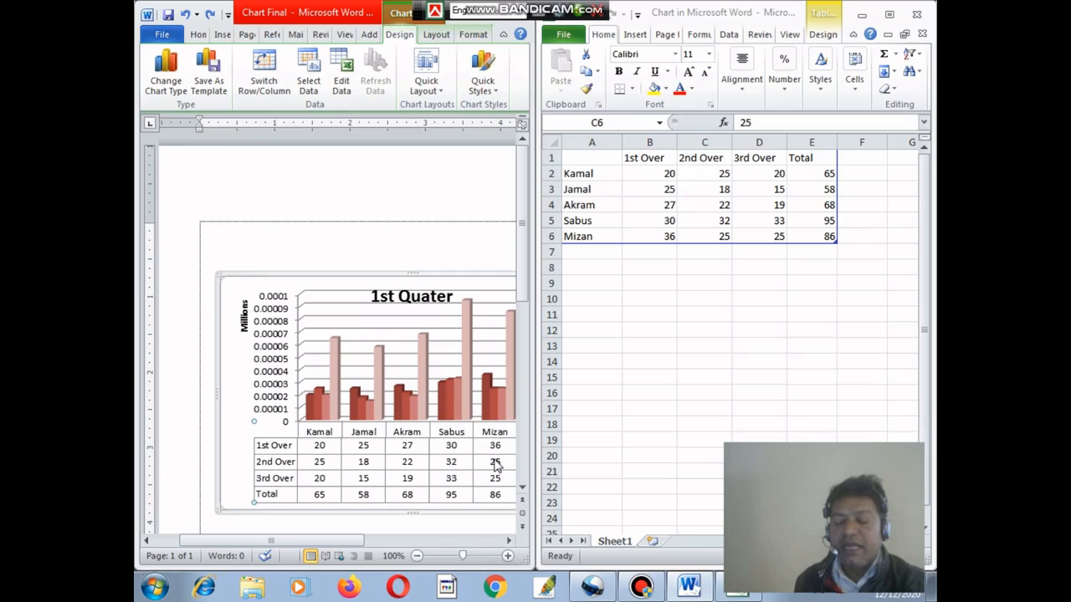
pyautogui.click(917, 14)
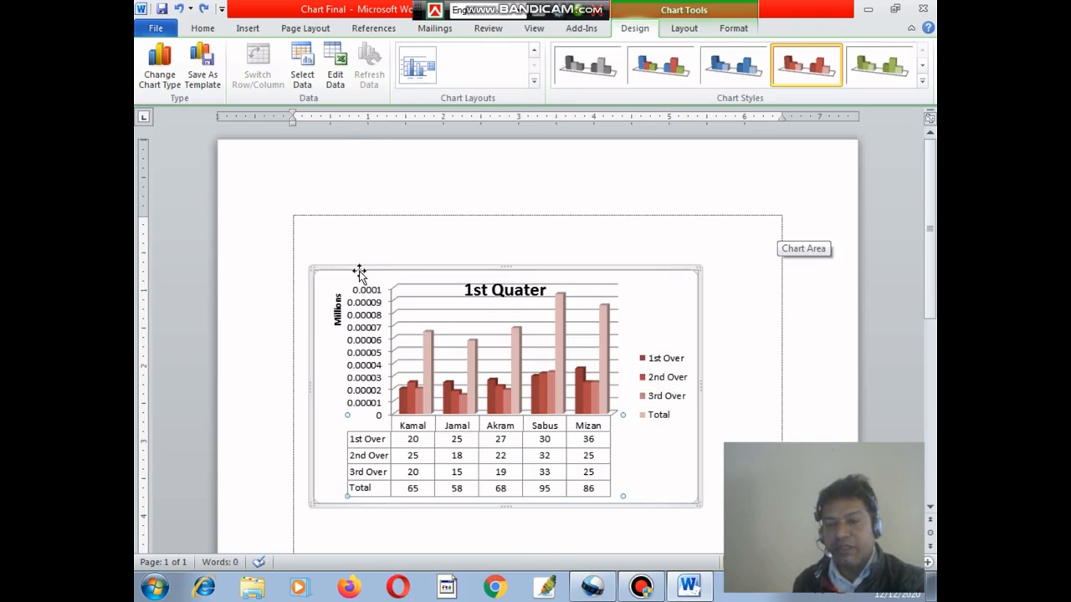
pyautogui.click(683, 27)
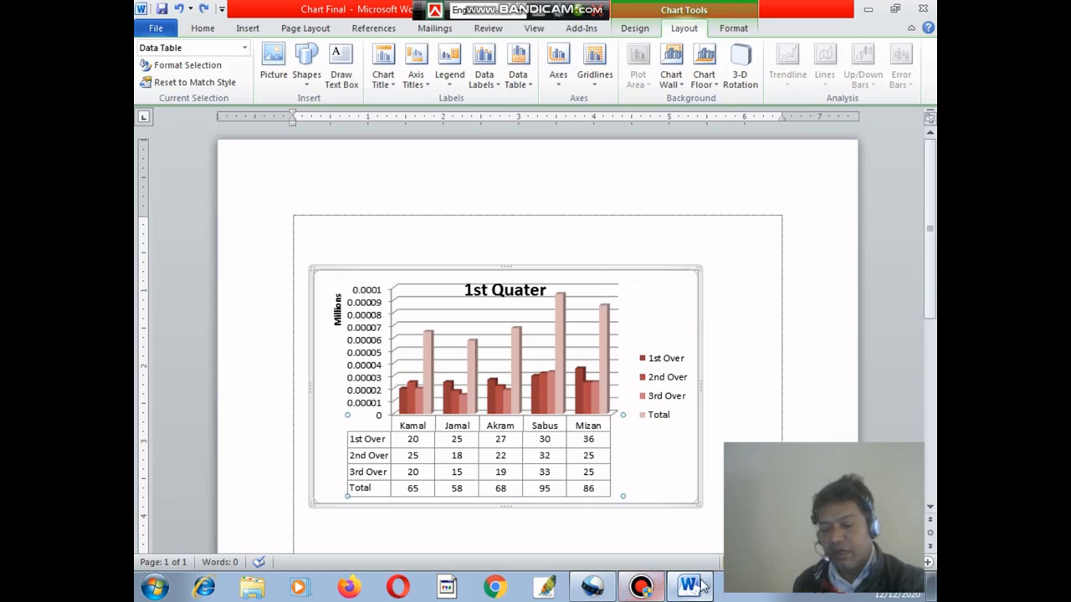
# Minimize the blank document, look over the open Windows Photo Viewer and Photoshop windows, and switch back to Word
pyautogui.click(248, 30)
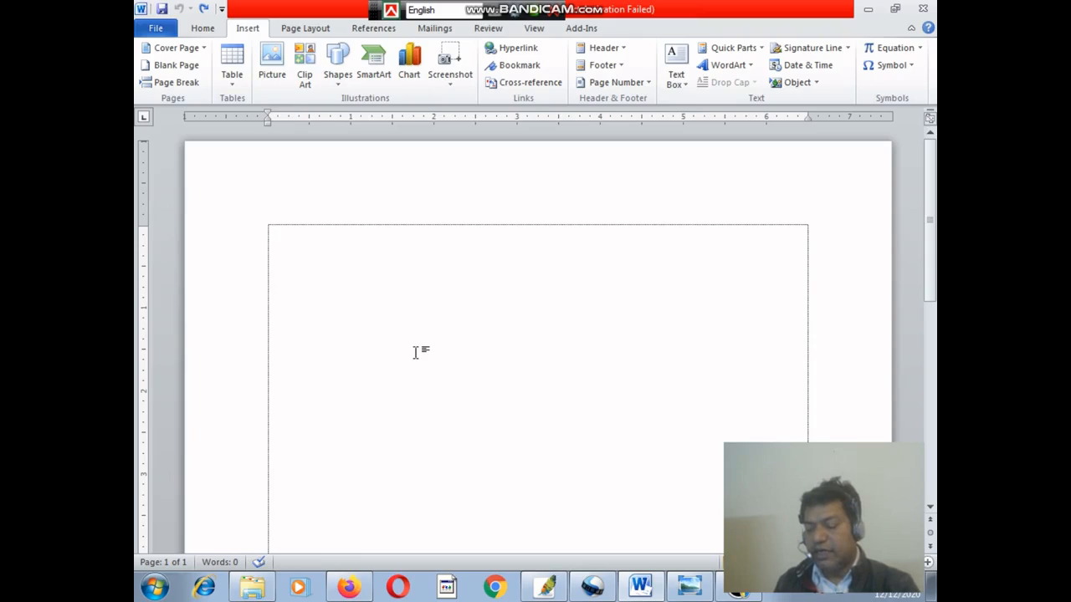
pyautogui.click(868, 10)
pyautogui.moveTo(659, 194); pyautogui.dragTo(583, 81)
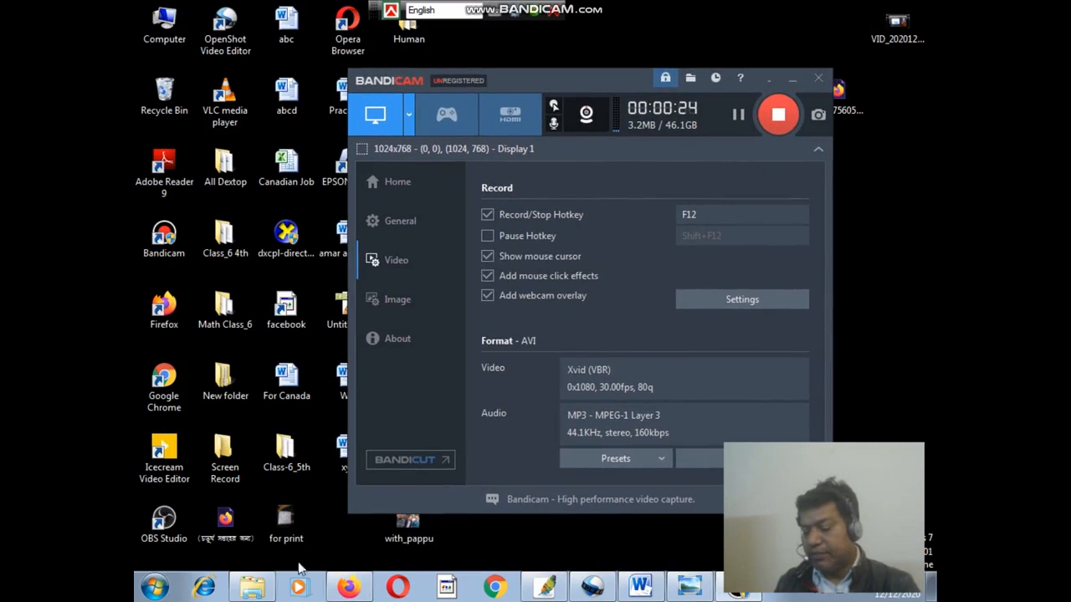
pyautogui.moveTo(641, 593)
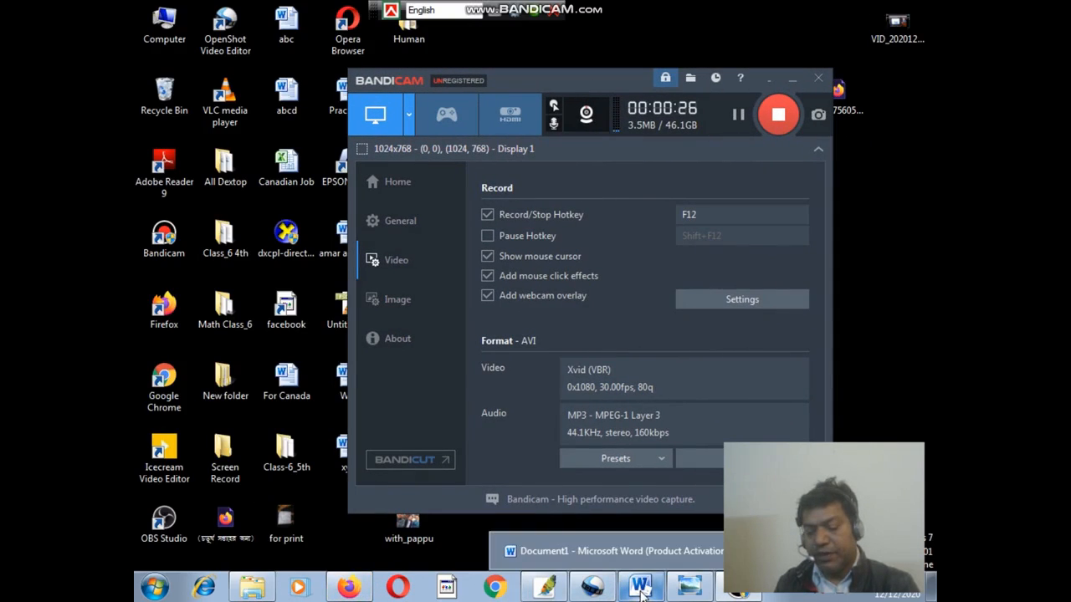
pyautogui.click(693, 593)
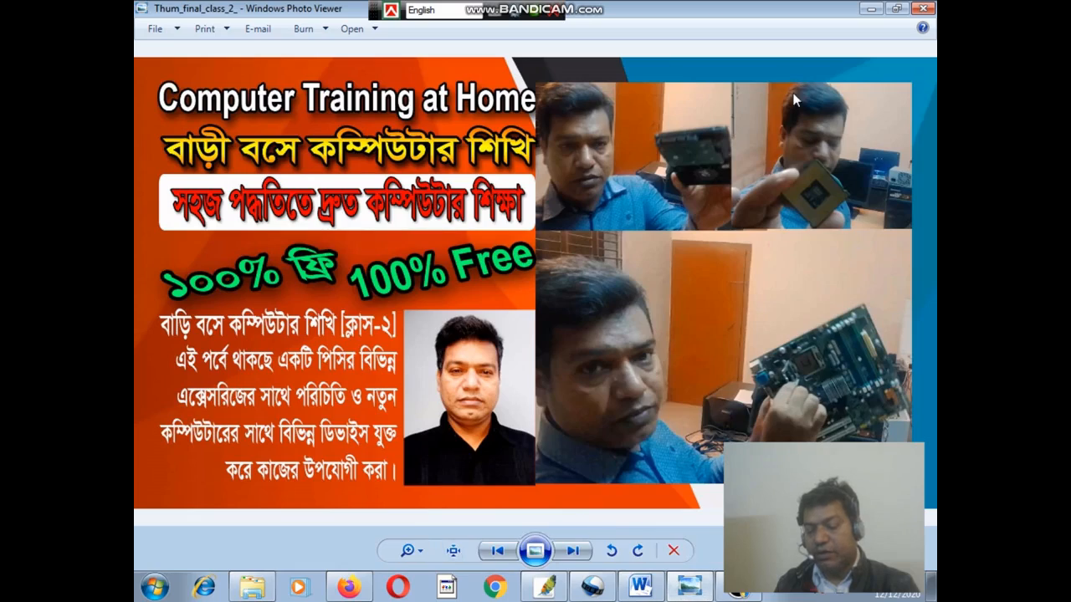
pyautogui.click(545, 587)
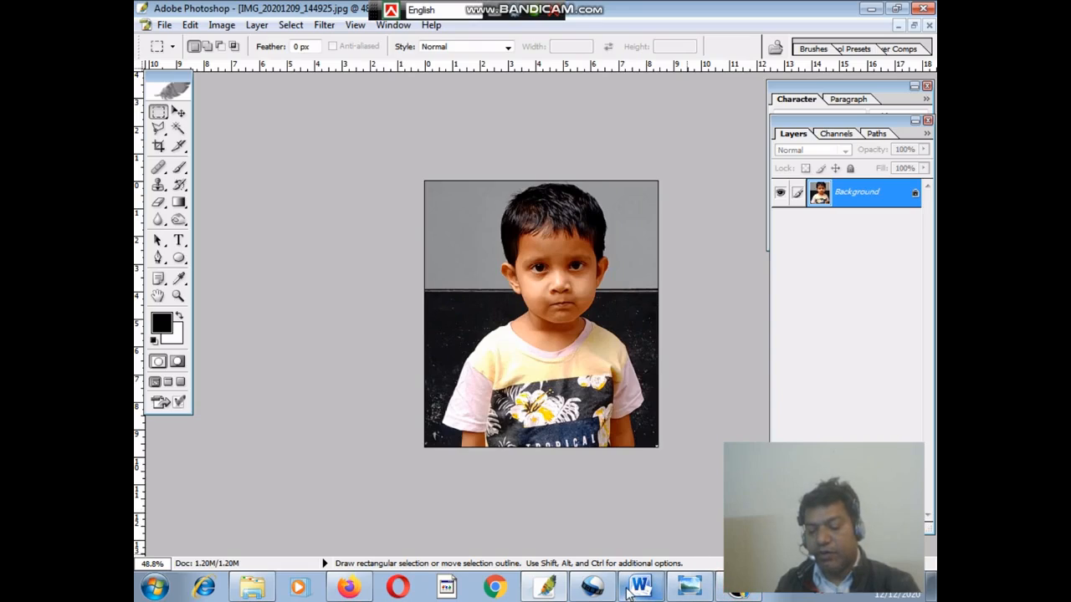
pyautogui.click(641, 587)
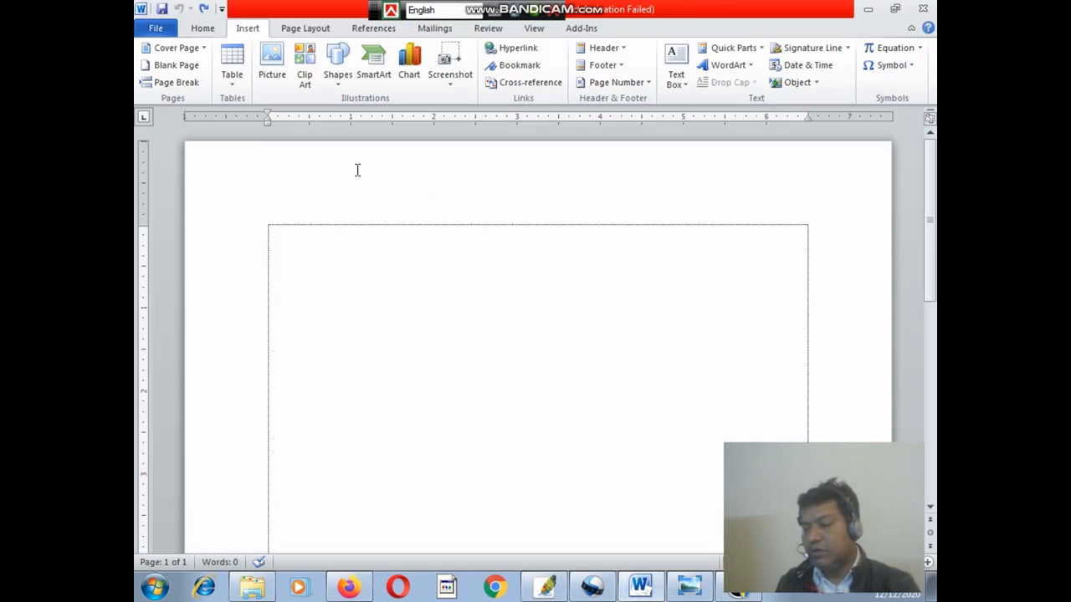
# Insert a screenshot of the whole Windows Photo Viewer window into the blank document
pyautogui.click(450, 85)
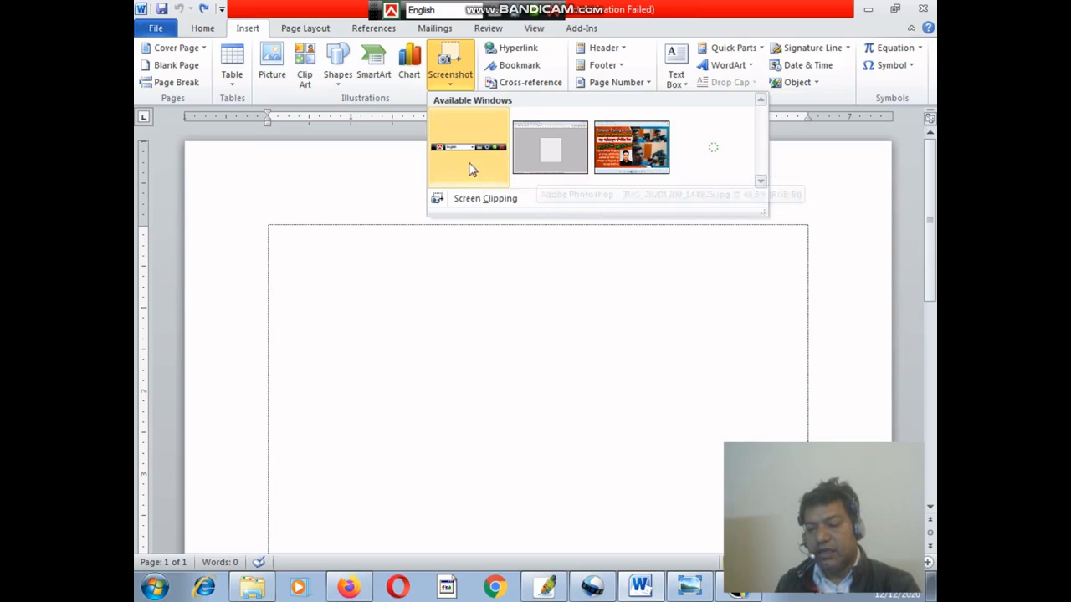
pyautogui.click(647, 148)
pyautogui.scroll(-2, 641, 156)
pyautogui.scroll(-4, 509, 234)
# Insert a screenshot of the whole Photoshop window below the Photo Viewer screenshot
pyautogui.click(271, 280)
pyautogui.scroll(-5, 309, 281)
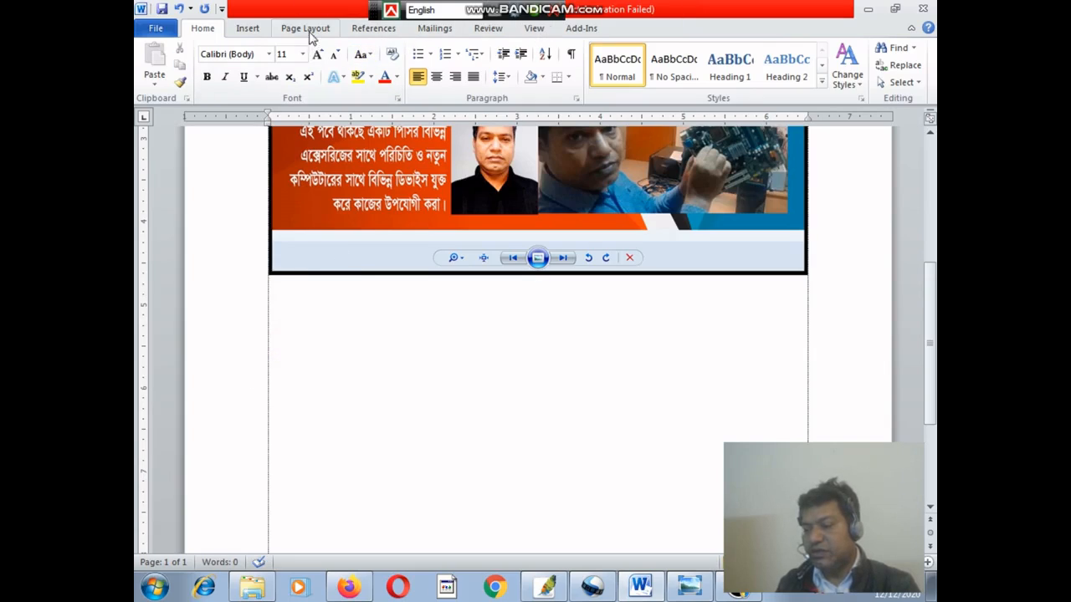
pyautogui.click(248, 28)
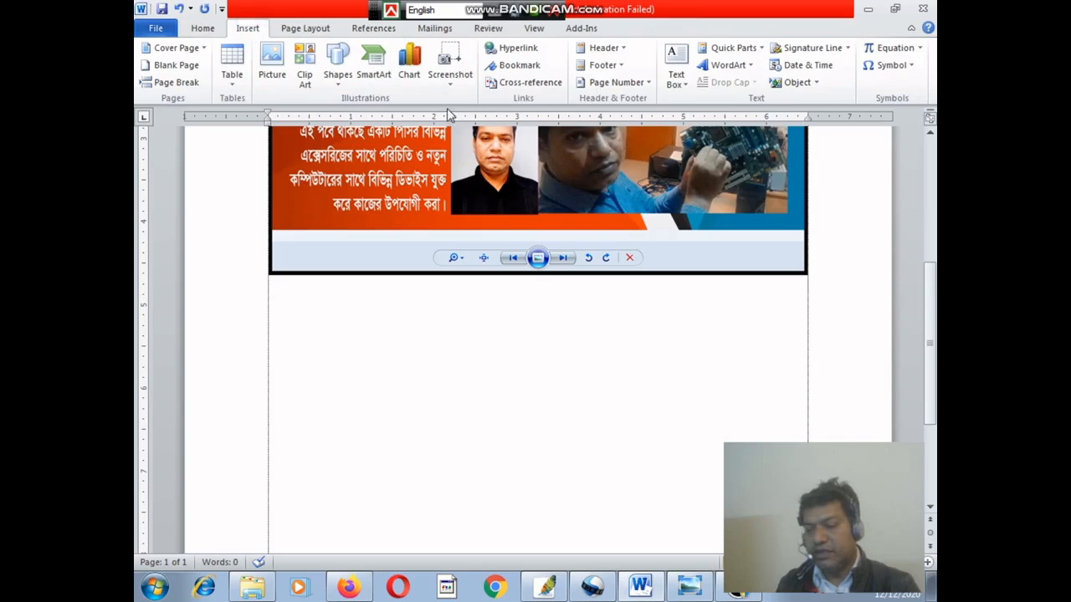
pyautogui.click(452, 67)
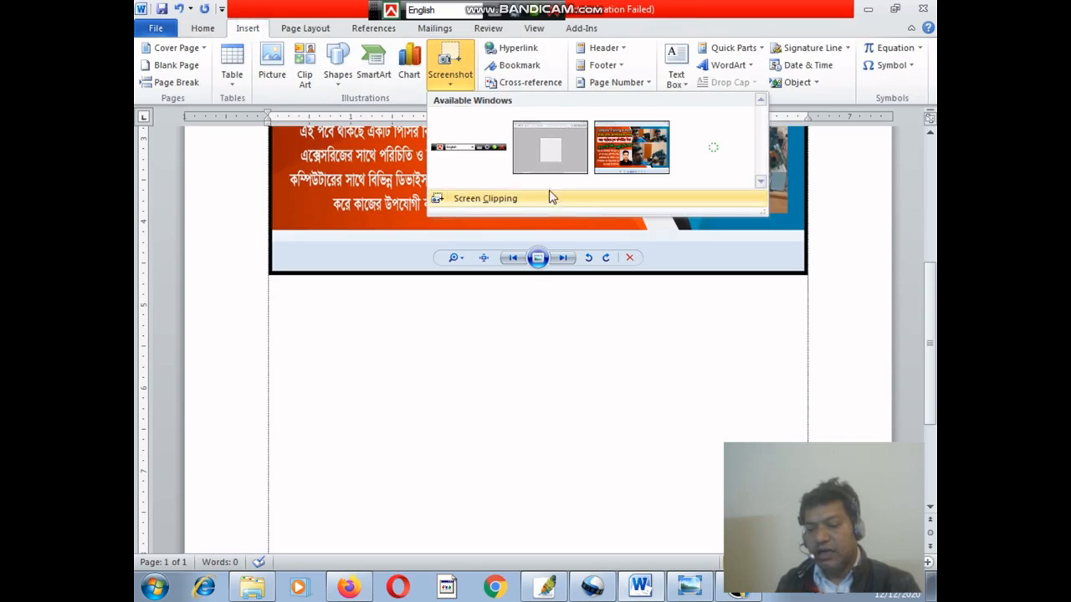
pyautogui.click(571, 168)
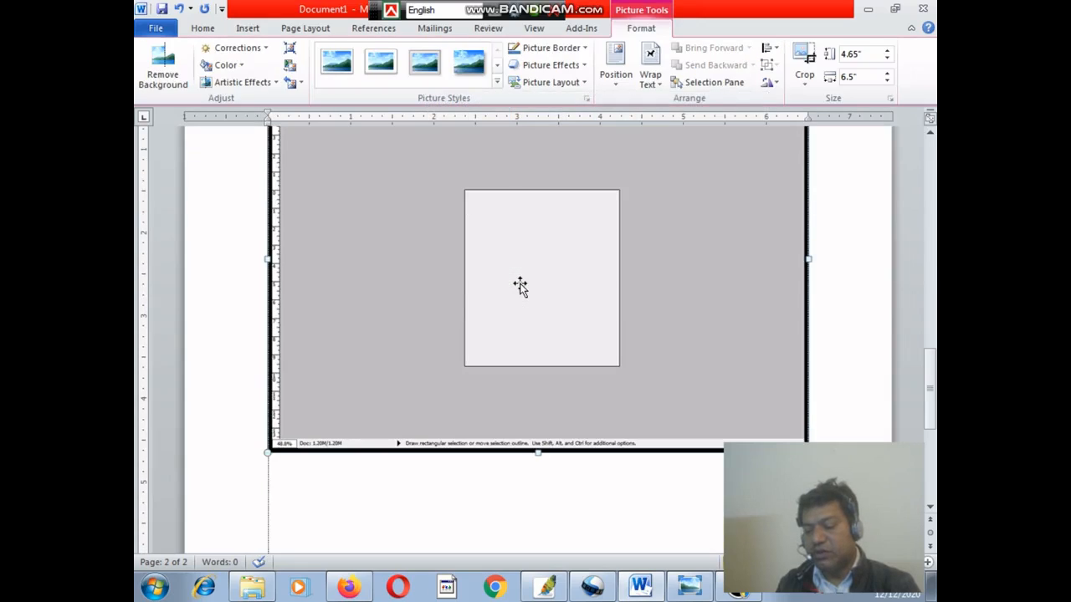
# Insert a screen clipping of the Photoshop window from its upper-left corner past the photo, and shrink it to about 4.55" high by 5.29" wide
pyautogui.scroll(2, 511, 323)
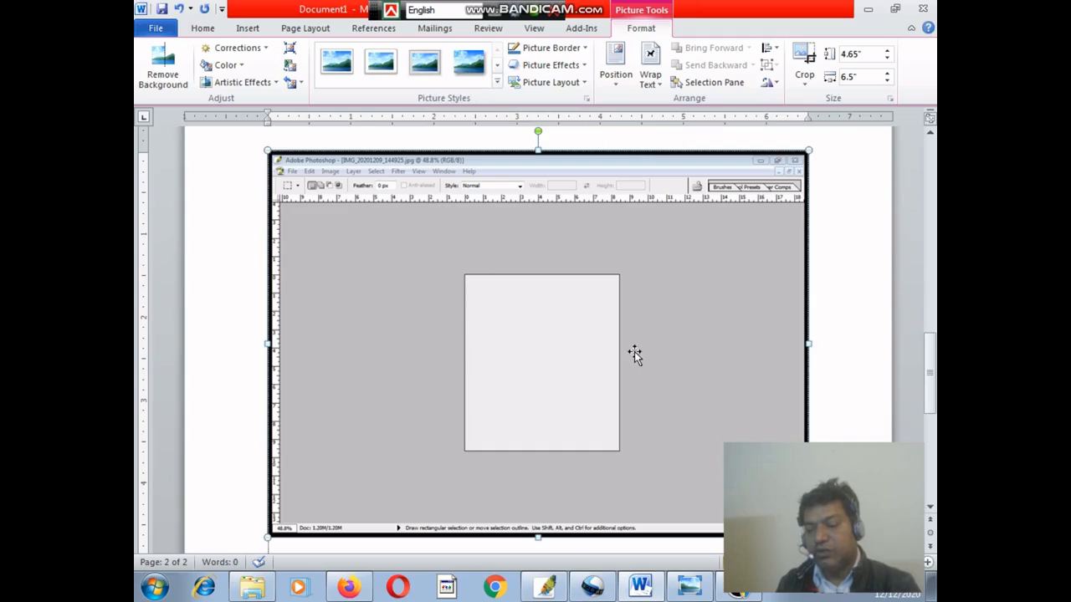
pyautogui.scroll(-7, 634, 352)
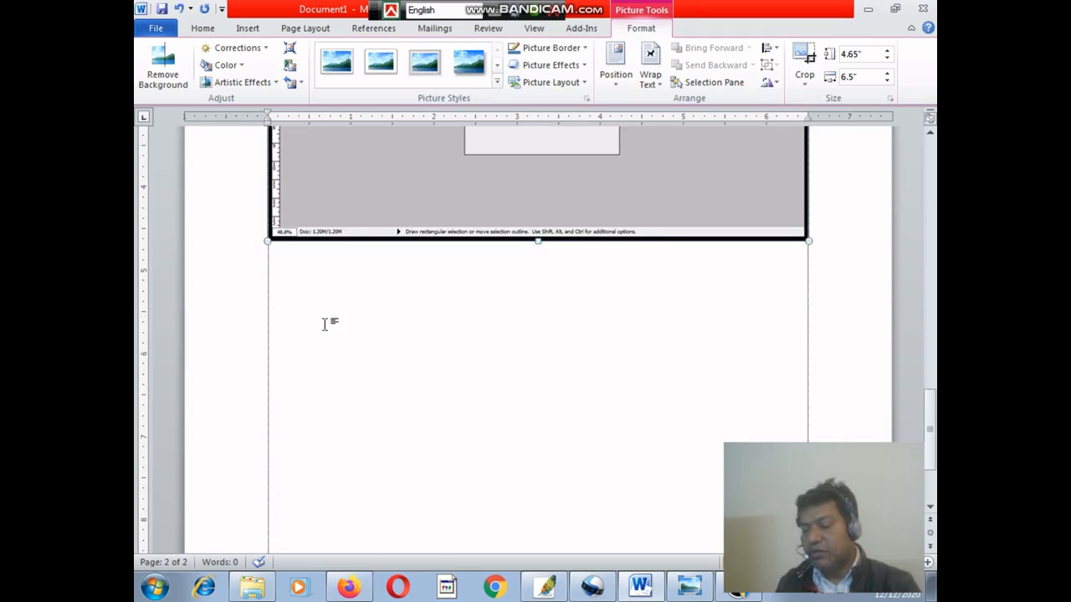
pyautogui.click(287, 313)
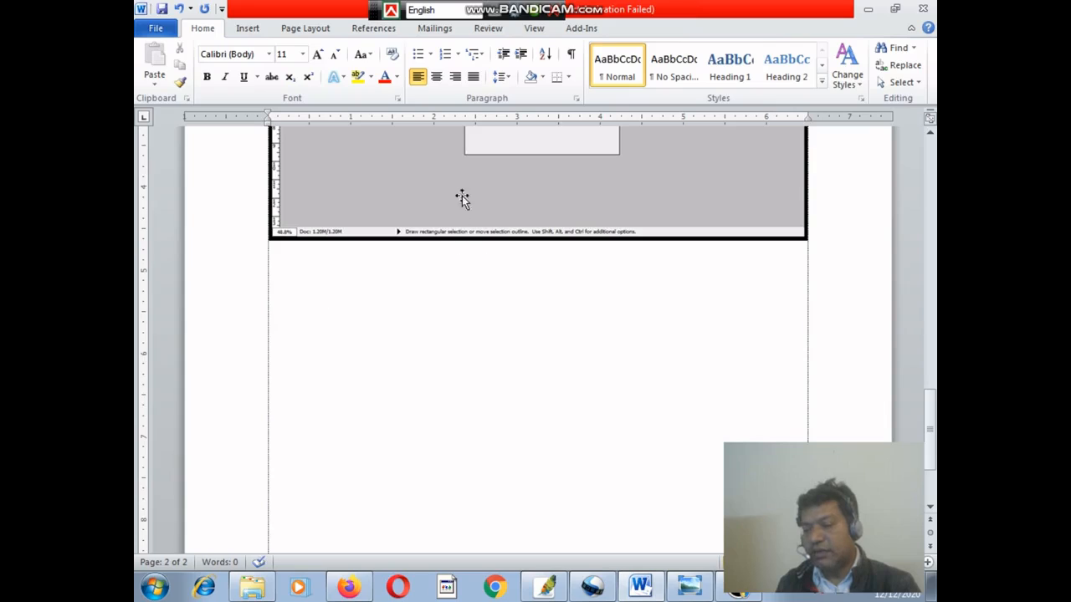
pyautogui.click(241, 28)
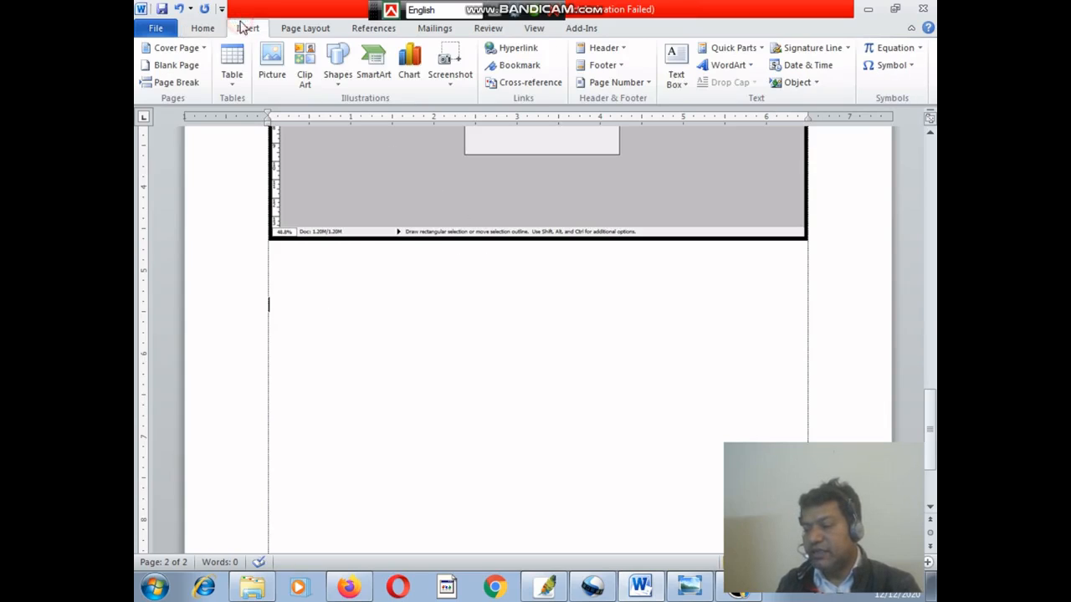
pyautogui.click(452, 87)
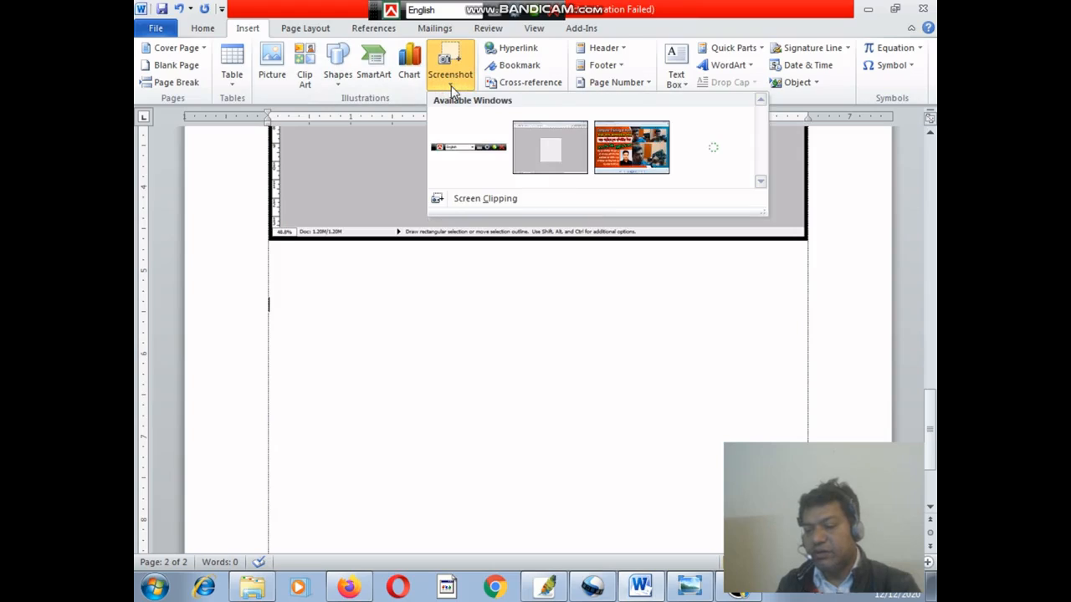
pyautogui.click(481, 201)
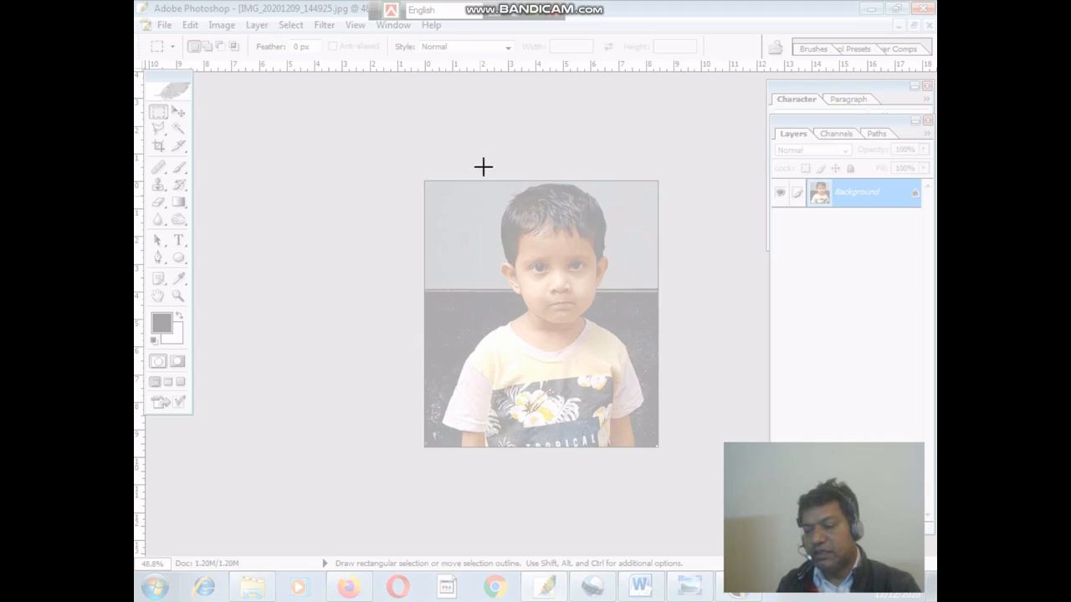
pyautogui.moveTo(135, 1); pyautogui.dragTo(685, 476)
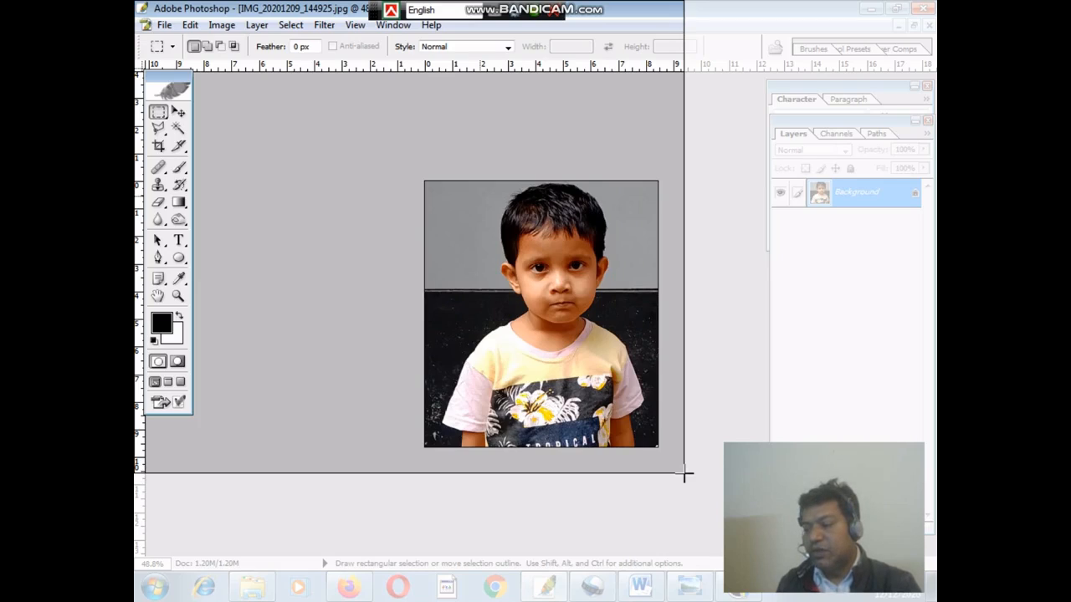
pyautogui.moveTo(684, 473); pyautogui.dragTo(684, 474)
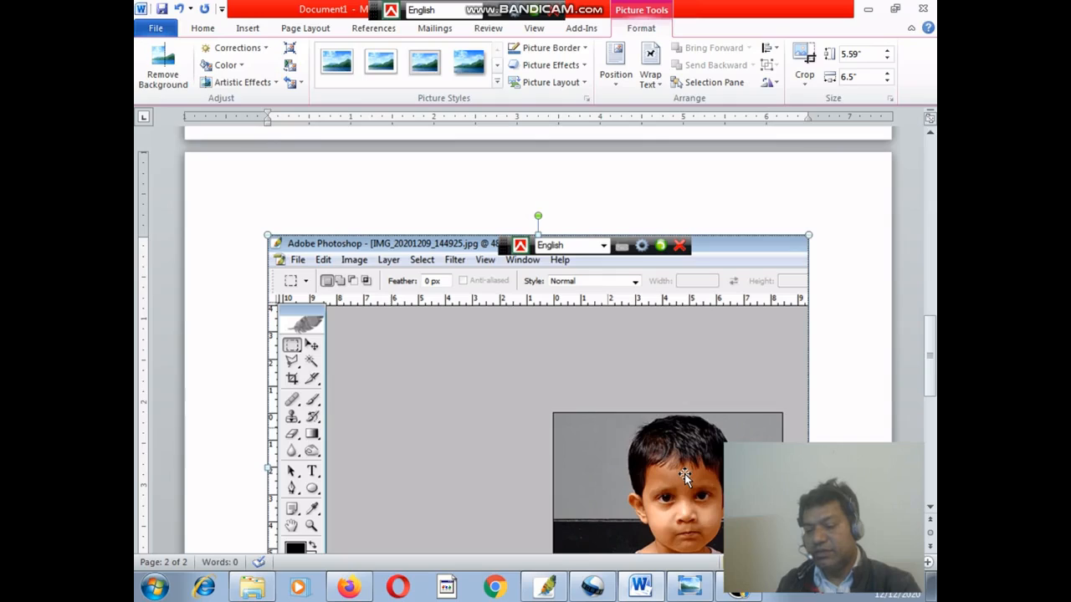
pyautogui.scroll(-4, 594, 356)
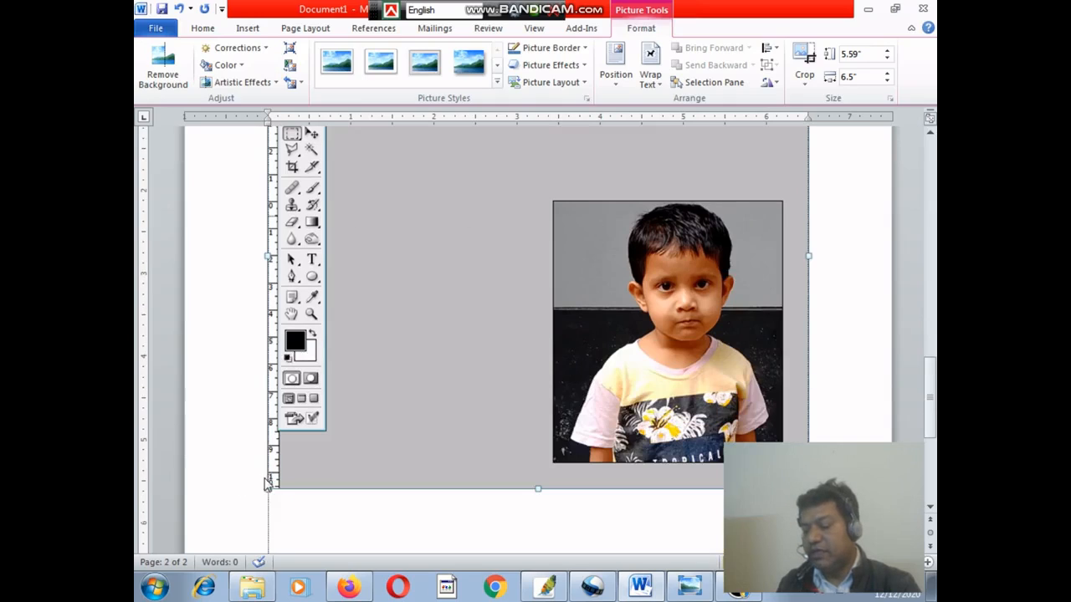
pyautogui.moveTo(266, 487); pyautogui.dragTo(373, 403)
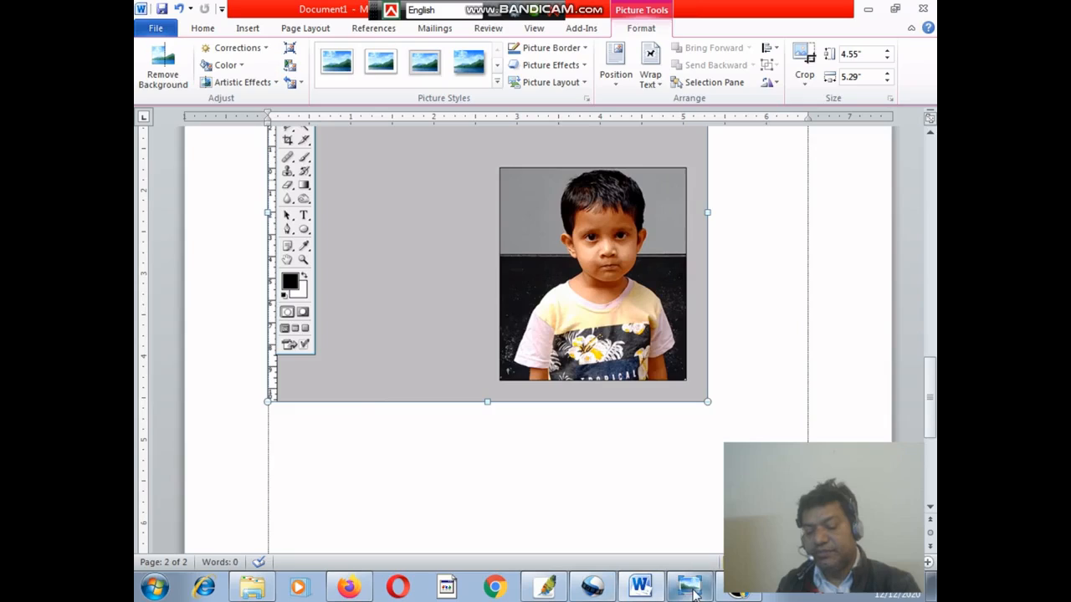
# Bring Windows Photo Viewer directly behind Word and, below the Photoshop clipping, insert a full-width screen clipping of it without the navigation controls
pyautogui.moveTo(578, 586)
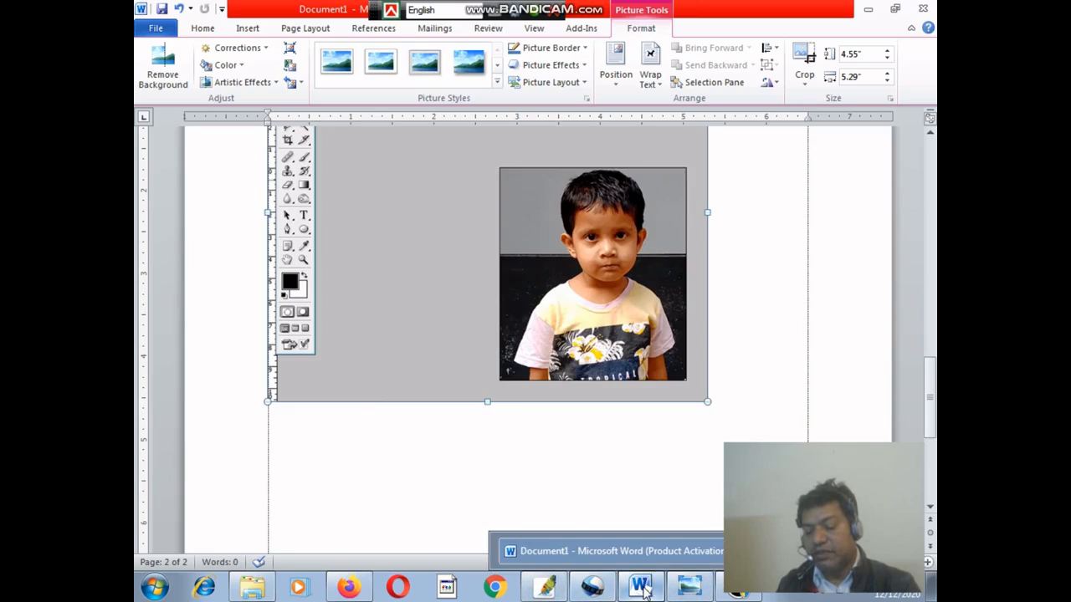
pyautogui.click(691, 588)
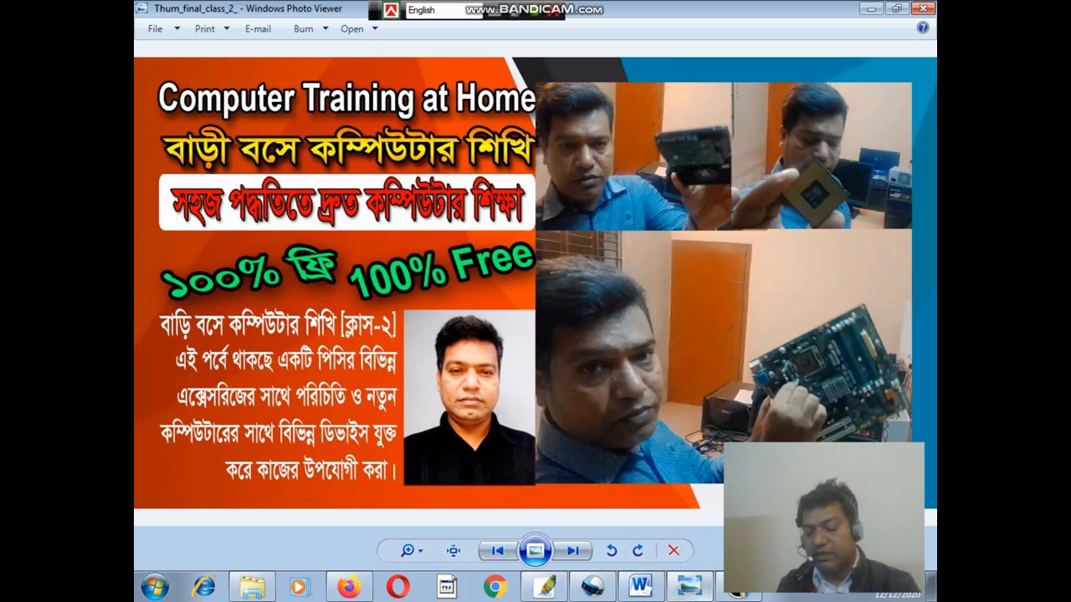
pyautogui.click(641, 585)
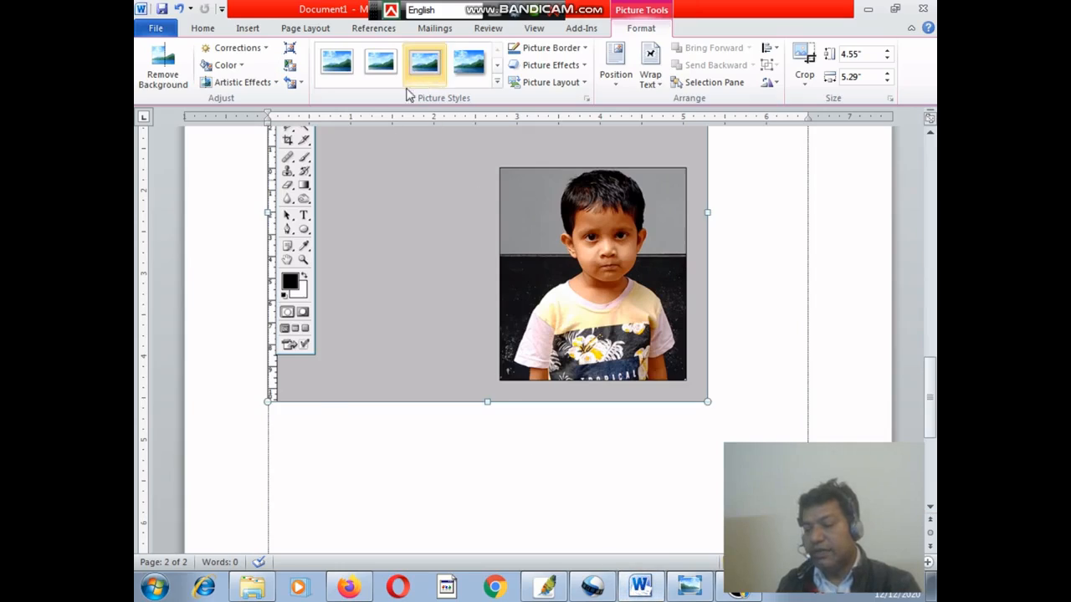
pyautogui.click(276, 443)
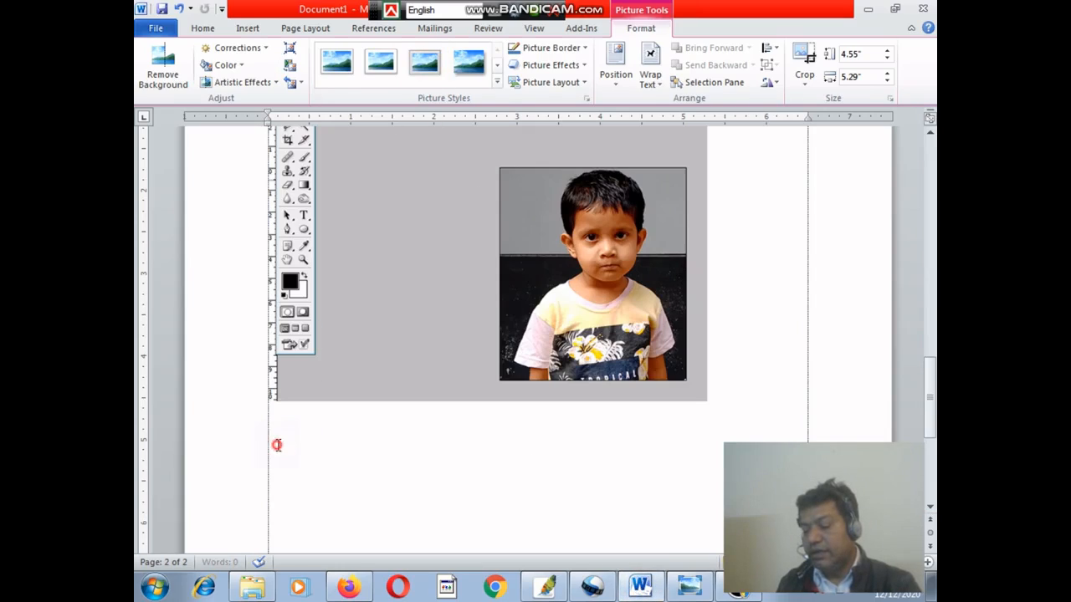
pyautogui.click(247, 29)
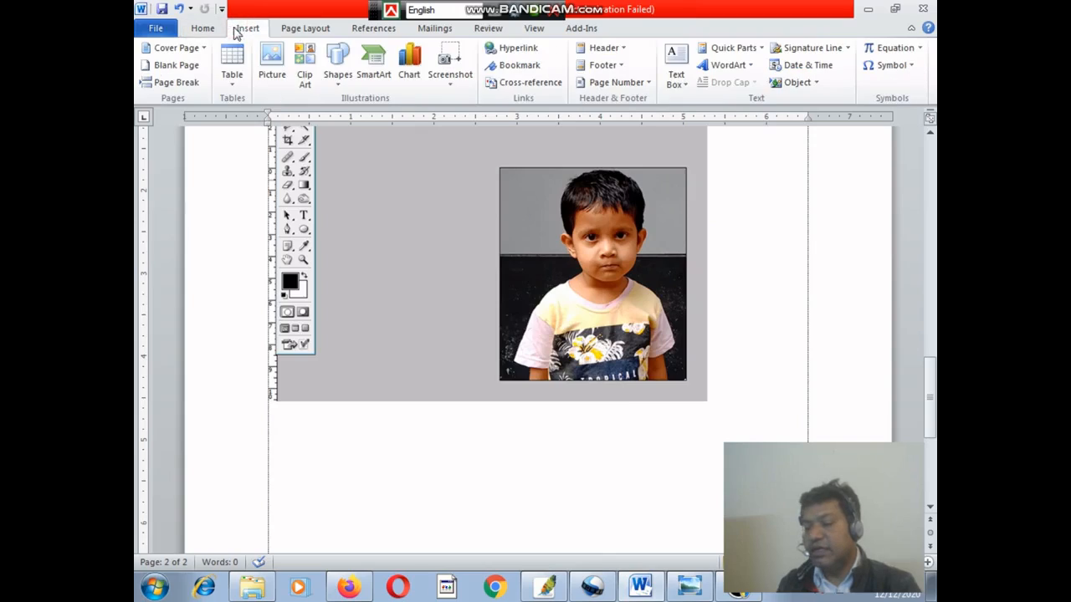
pyautogui.click(448, 87)
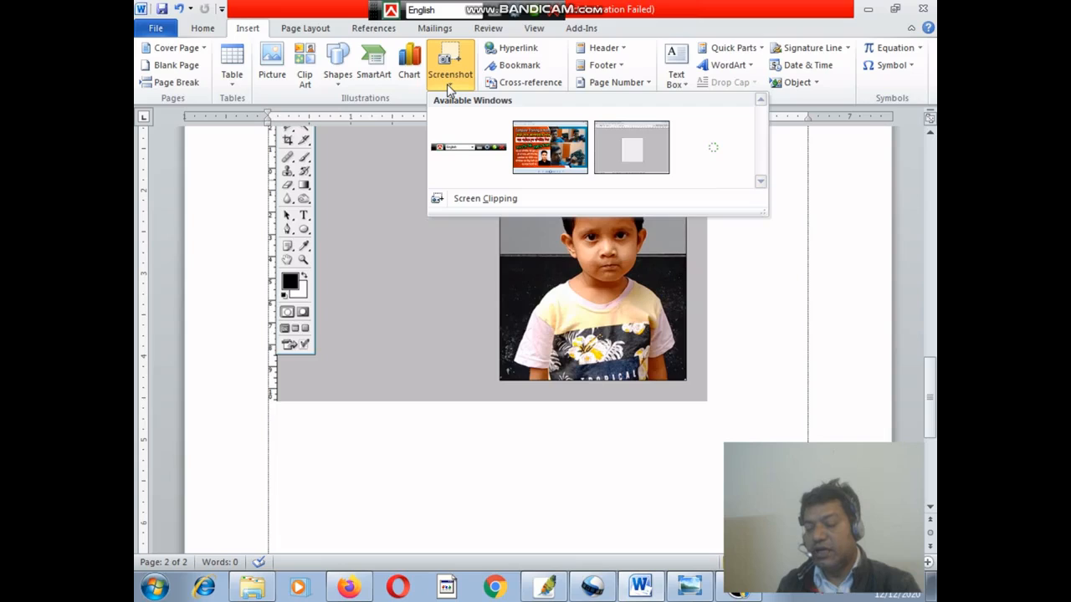
pyautogui.click(473, 200)
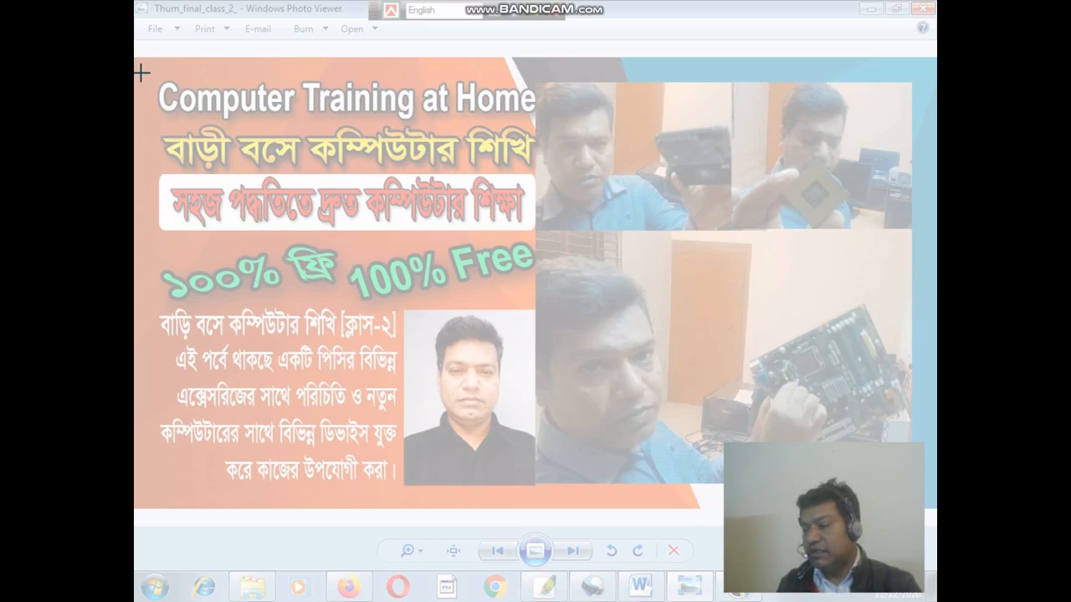
pyautogui.moveTo(134, 3); pyautogui.dragTo(935, 511)
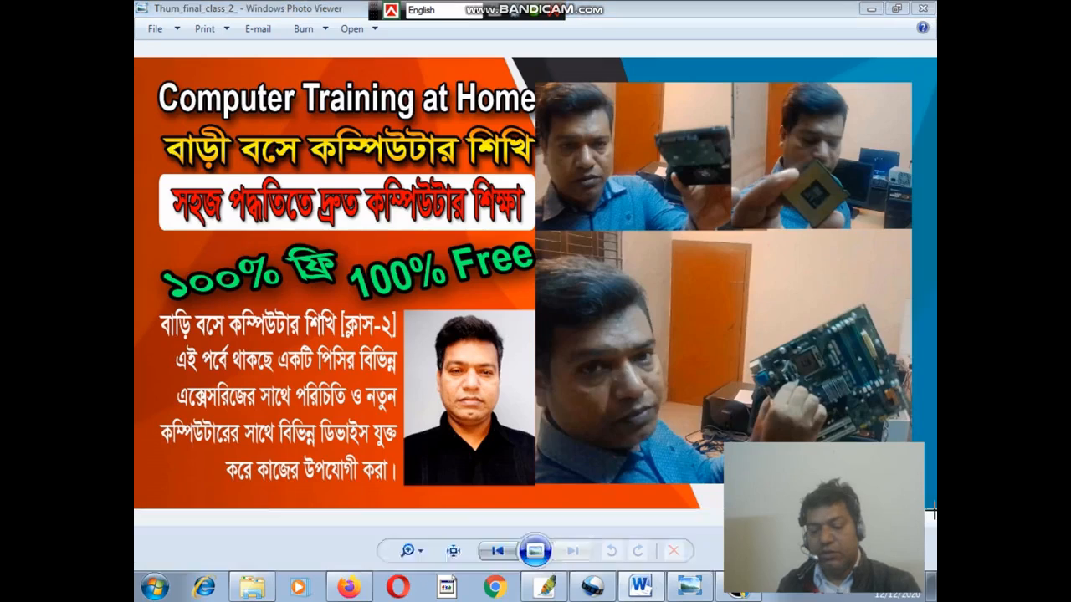
pyautogui.scroll(-5, 610, 302)
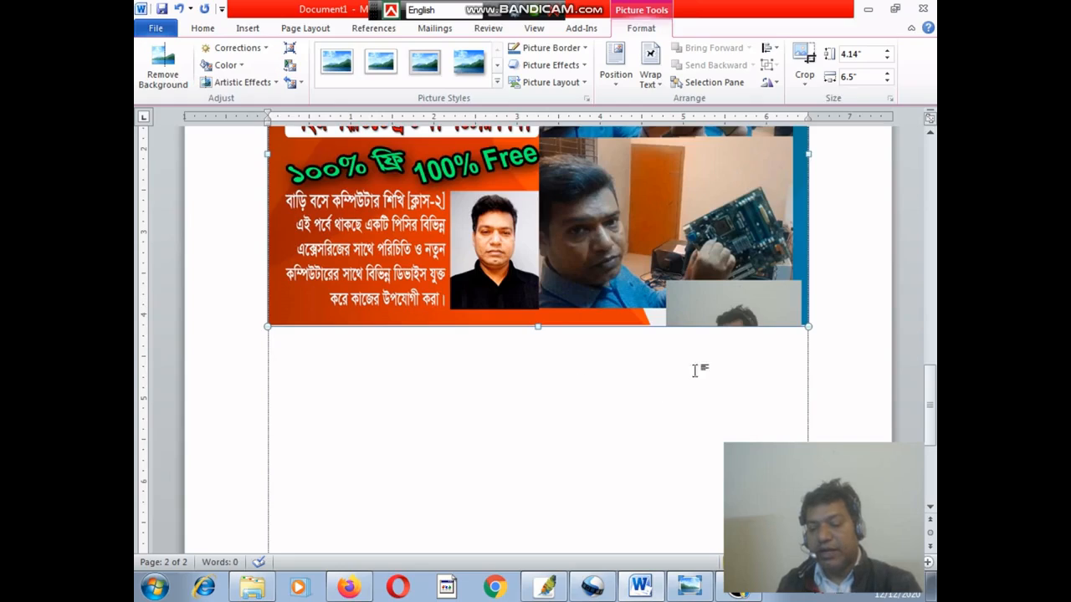
# With the last clipping still selected, insert a narrower screen clipping covering roughly the left two thirds of the Photo Viewer window
pyautogui.click(244, 29)
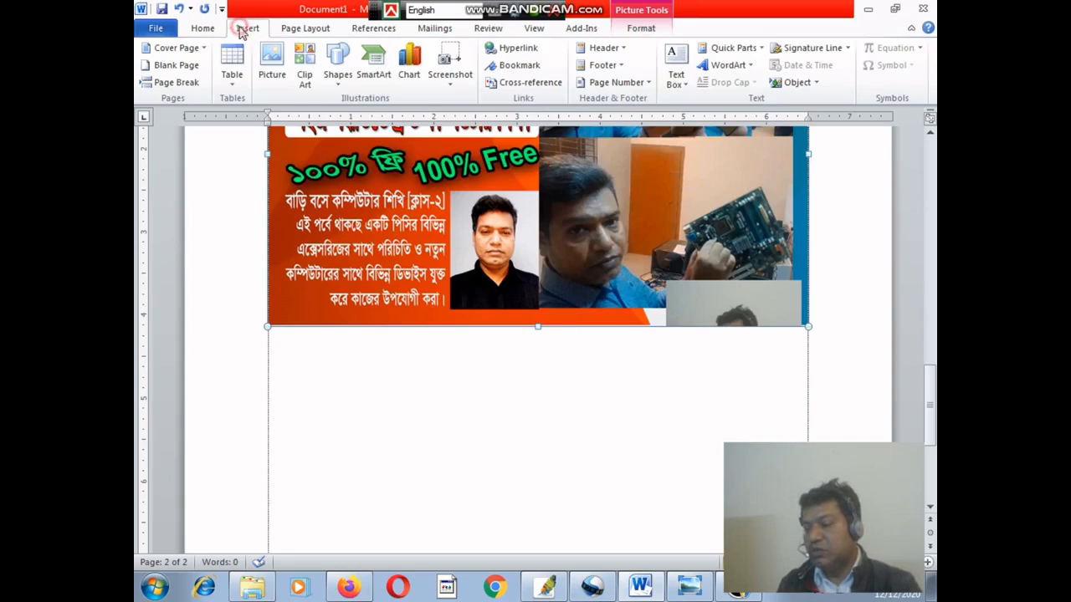
pyautogui.click(451, 83)
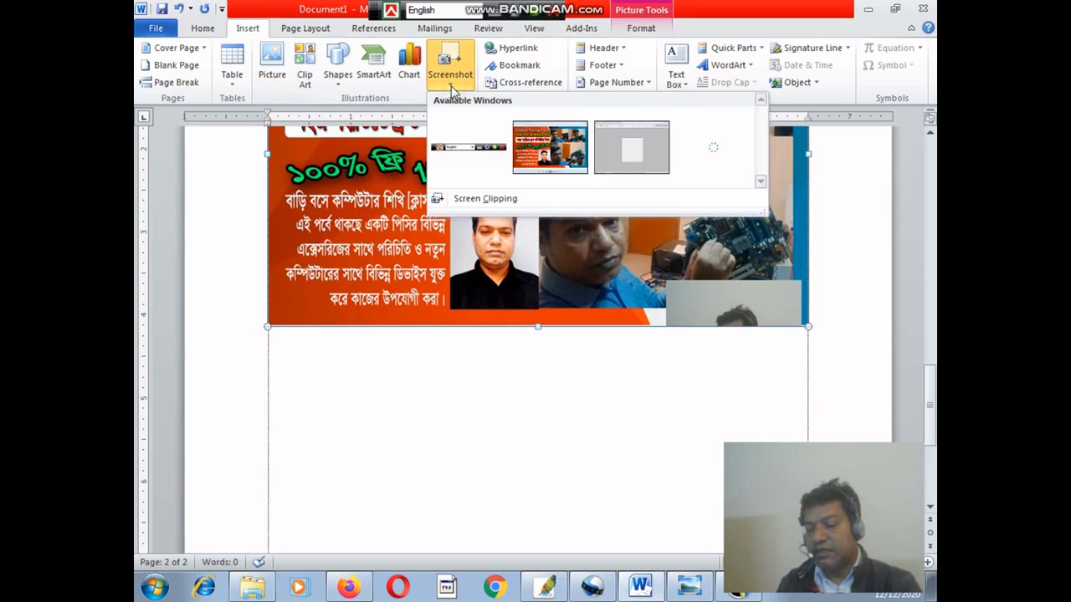
pyautogui.click(480, 203)
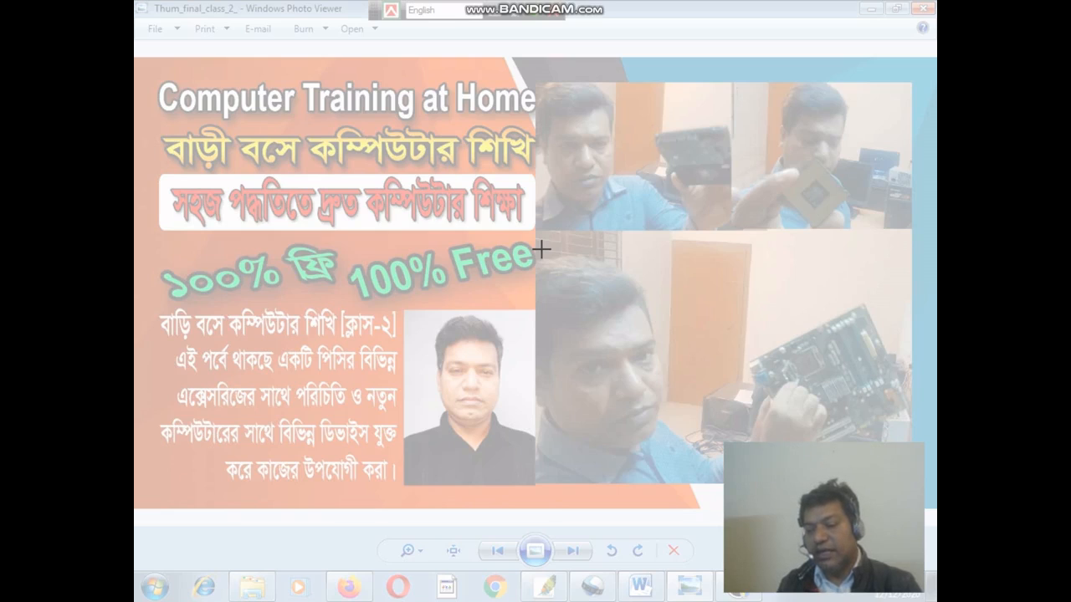
pyautogui.moveTo(135, 1); pyautogui.dragTo(681, 516)
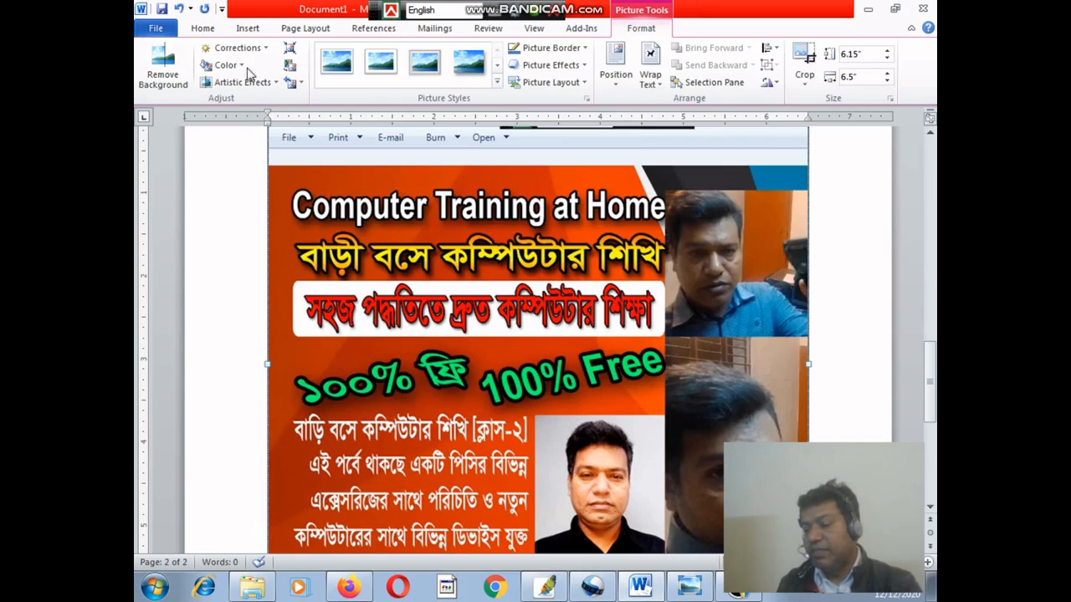
pyautogui.click(248, 34)
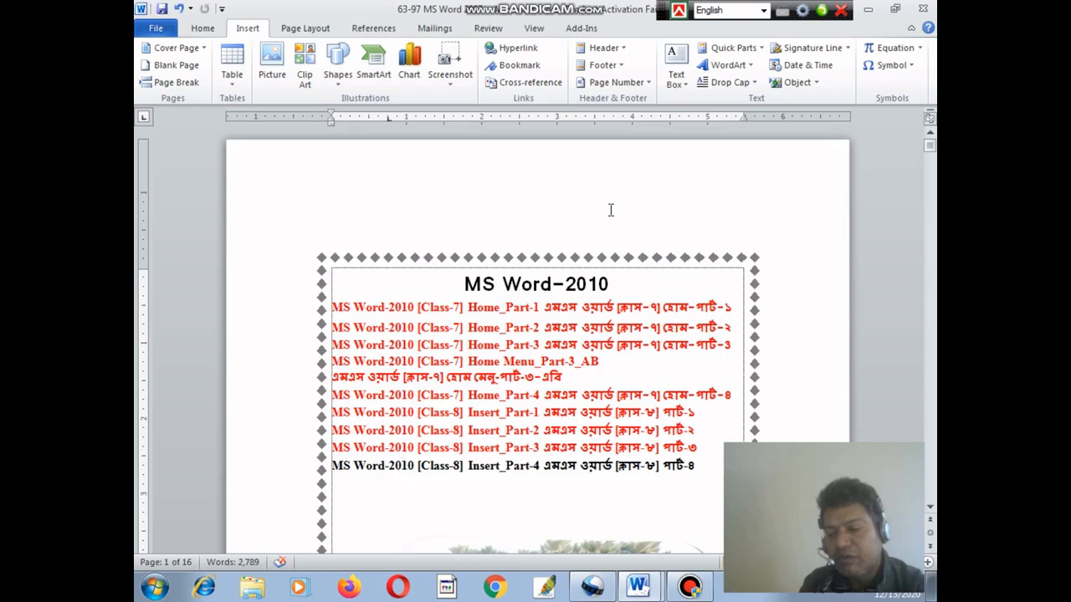
# Add the built-in Blank header to the 16-page MS Word-2010 document
pyautogui.scroll(-2, 612, 210)
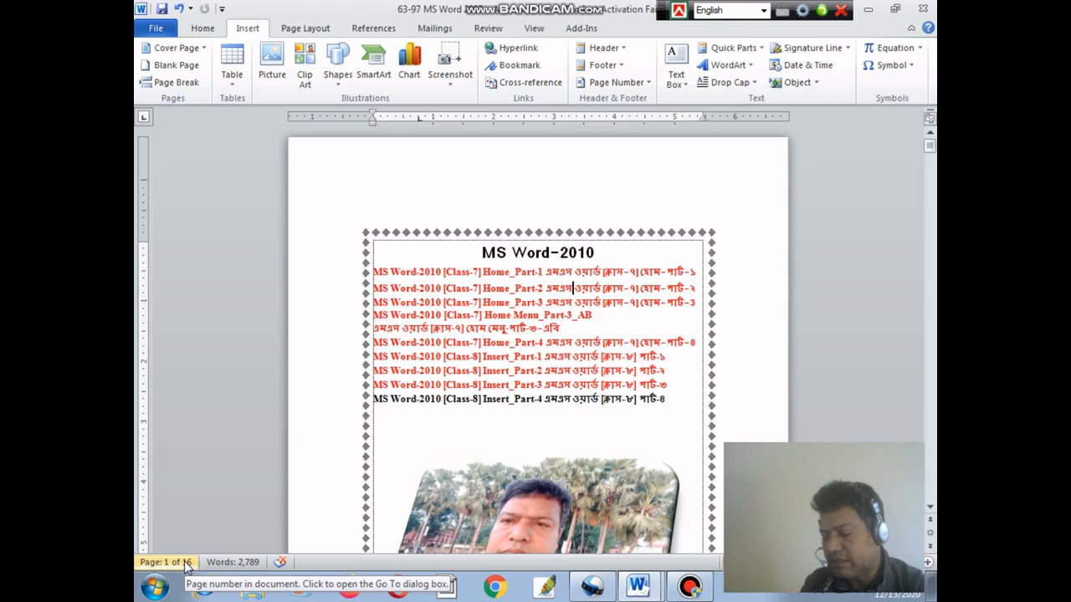
pyautogui.scroll(-3, 535, 335)
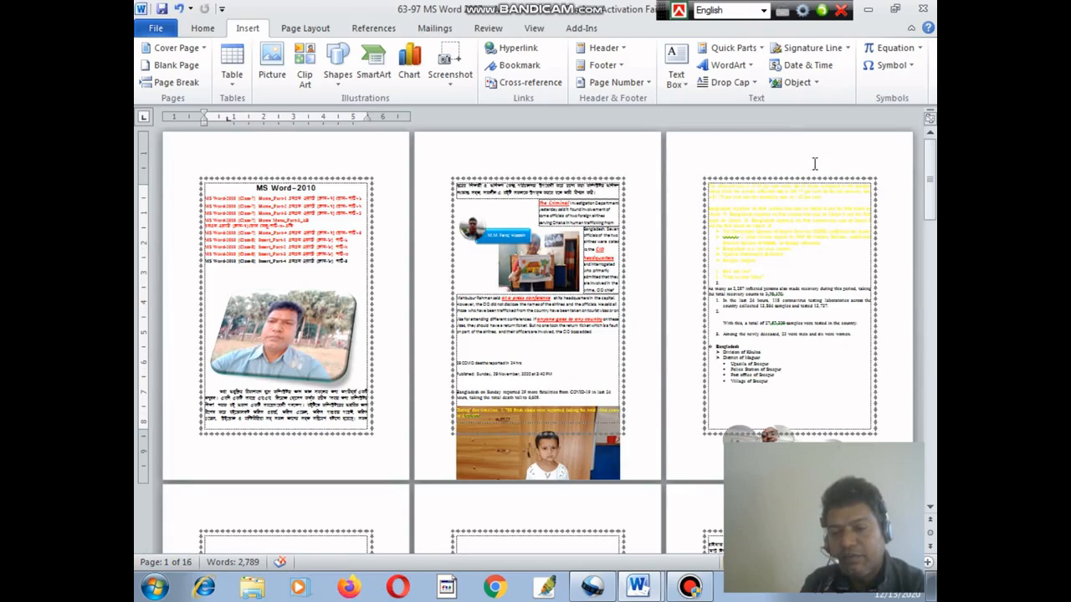
pyautogui.scroll(-5, 815, 165)
pyautogui.scroll(5, 599, 287)
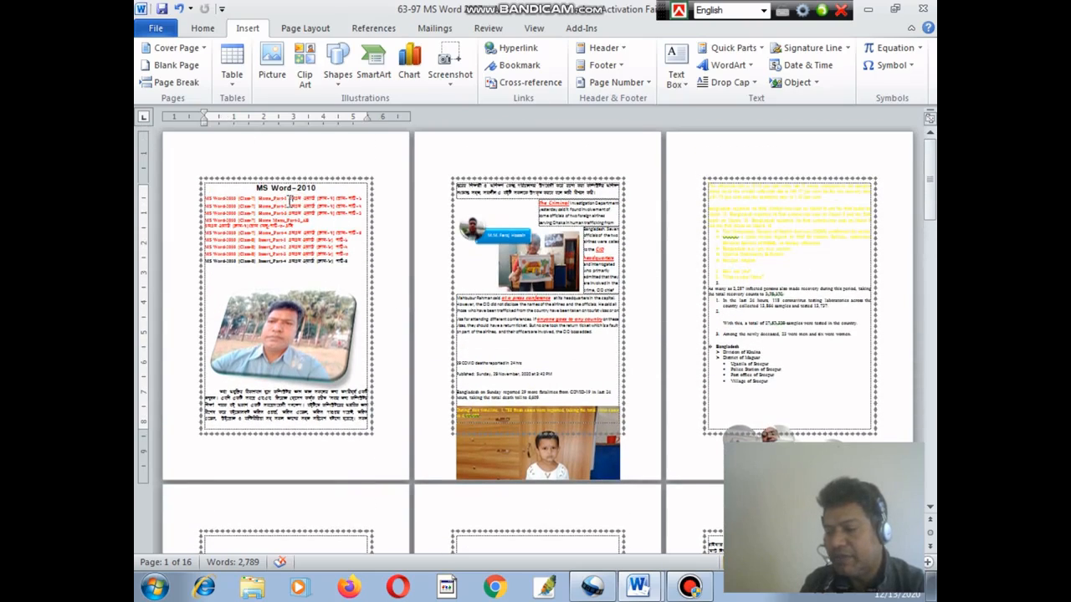
pyautogui.scroll(8, 291, 201)
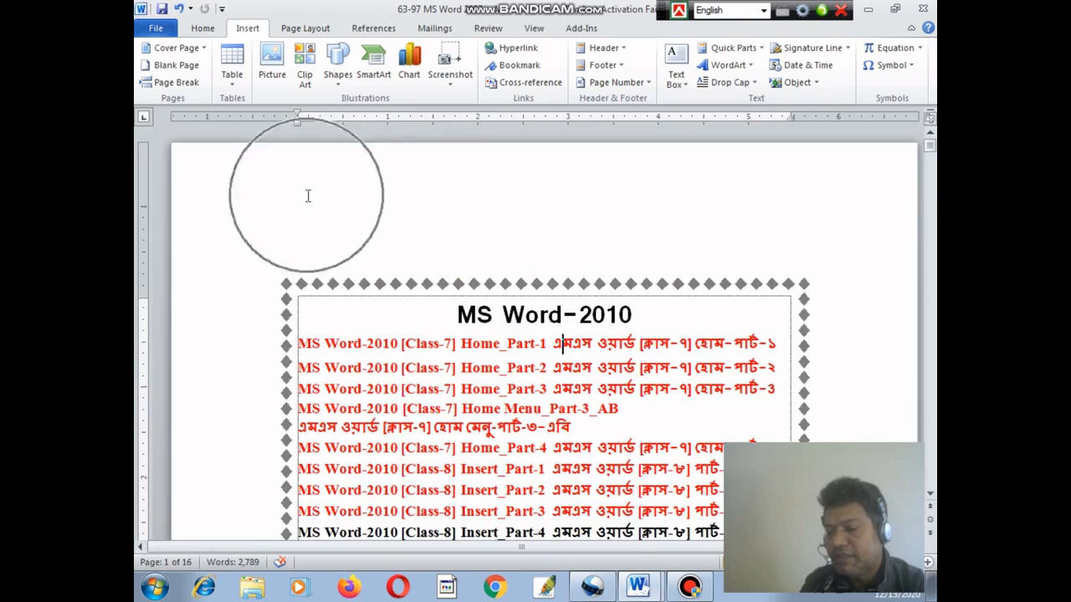
pyautogui.click(615, 49)
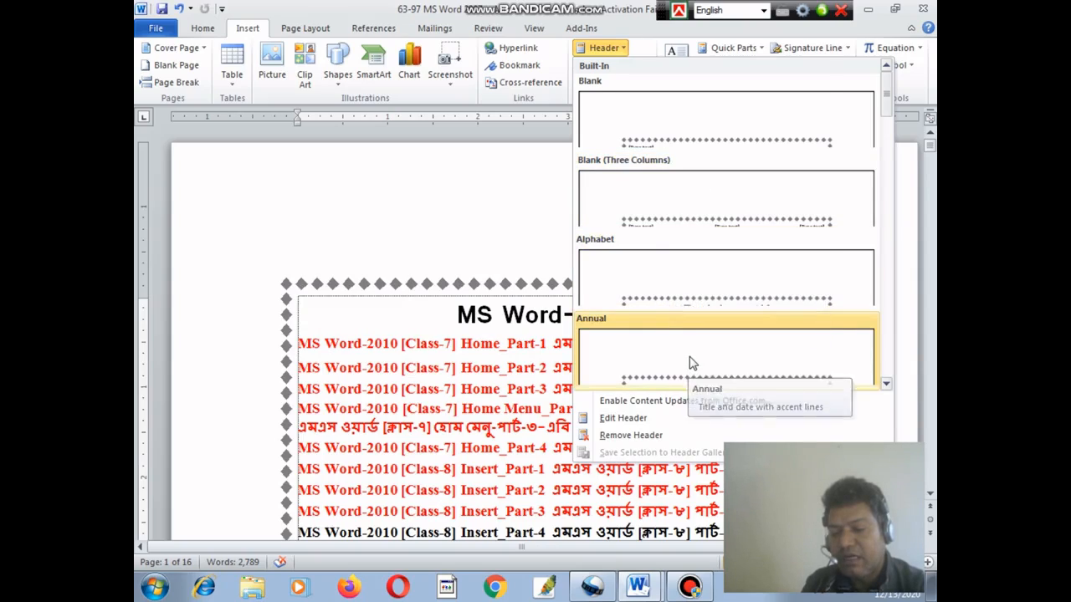
pyautogui.scroll(-2, 690, 364)
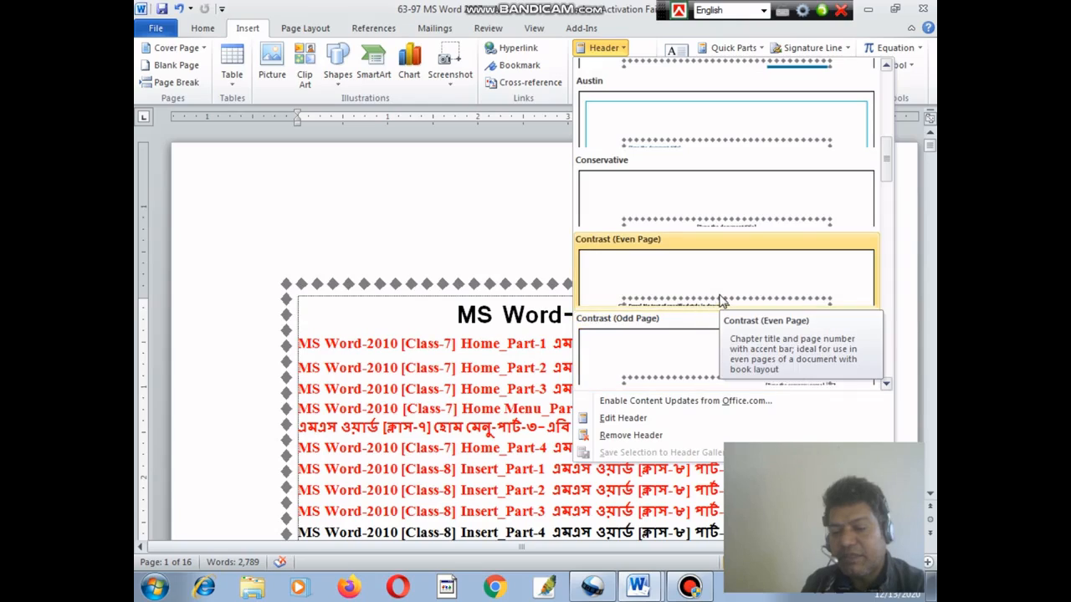
pyautogui.scroll(2, 720, 299)
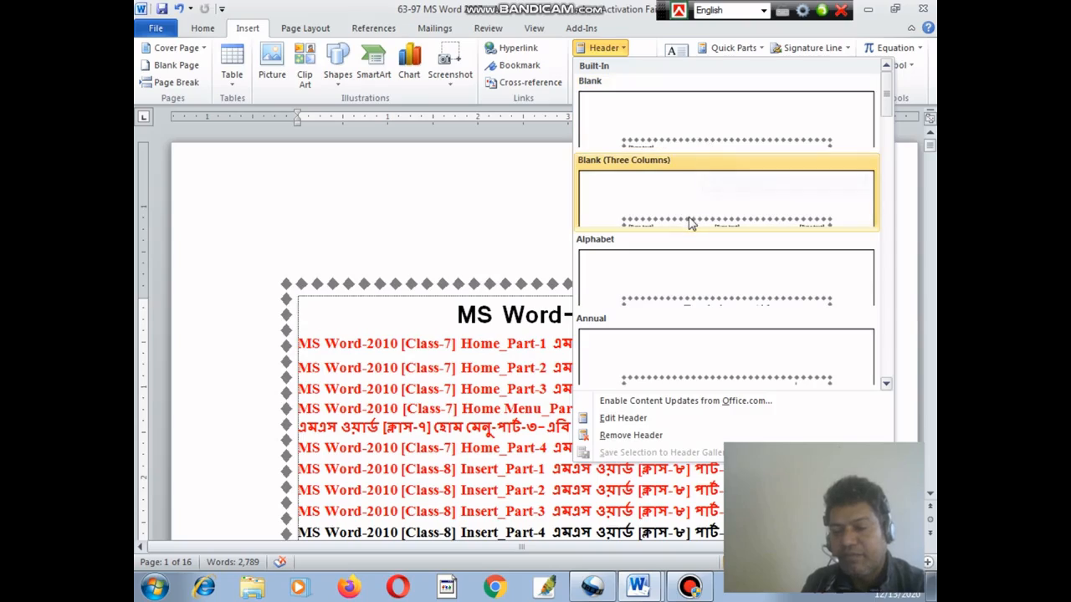
pyautogui.click(698, 123)
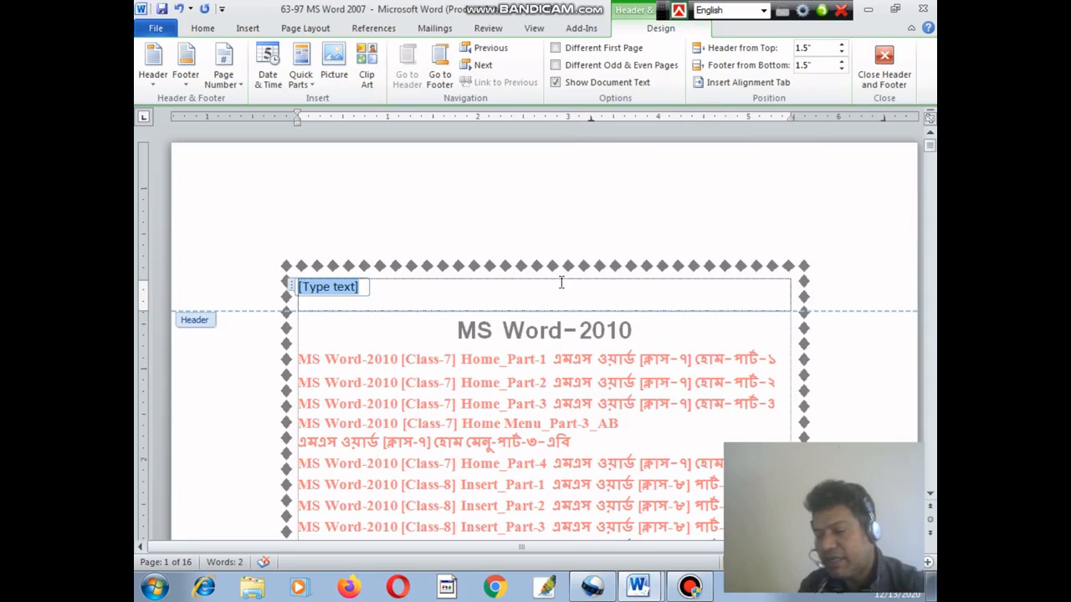
# Replace the header's placeholder with "Sreepur Post E-Center" and return to the body text
pyautogui.press('Delete')
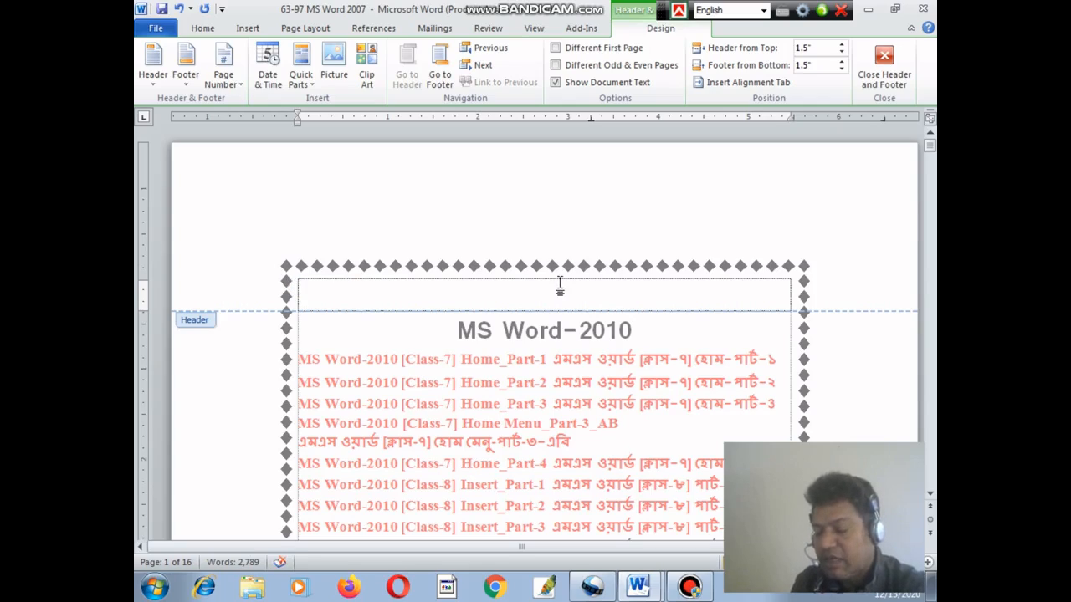
pyautogui.write('P')
pyautogui.press('BackSpace')
pyautogui.write('Sreepur Post')
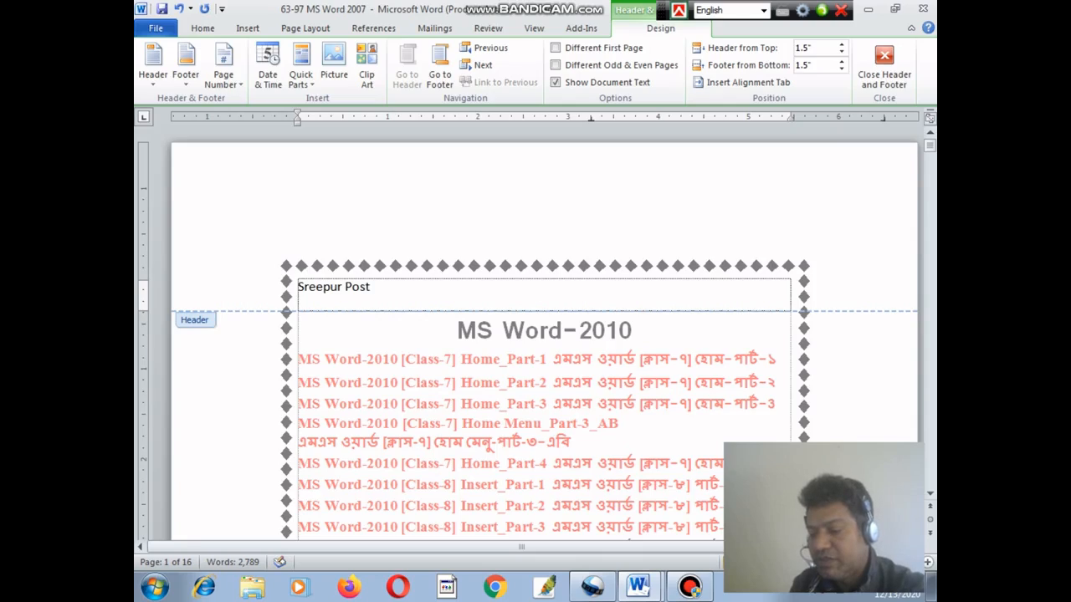
pyautogui.write(' E-Center')
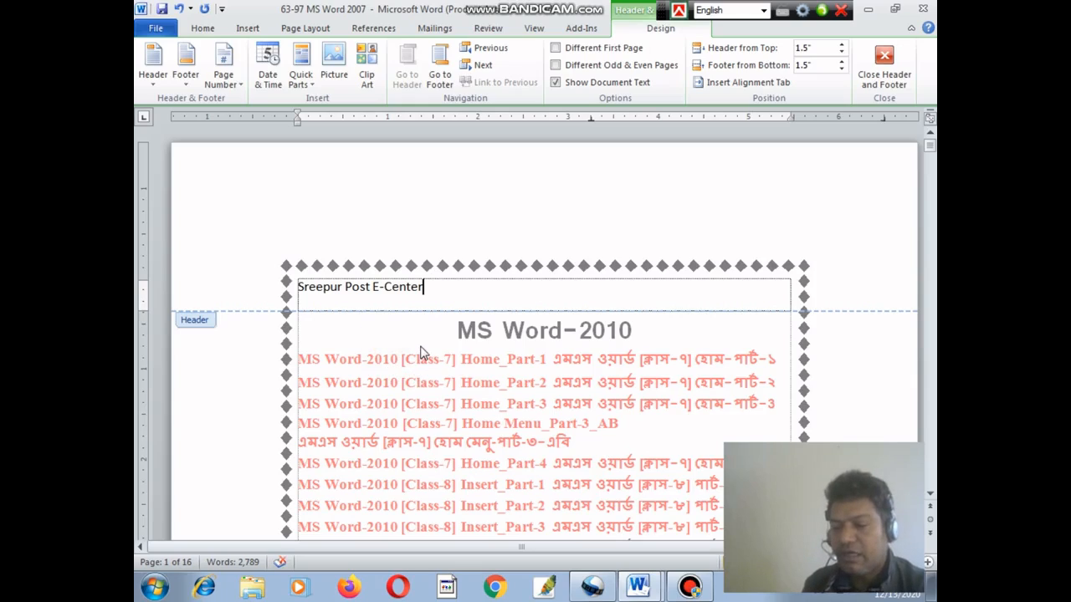
pyautogui.doubleClick(420, 352)
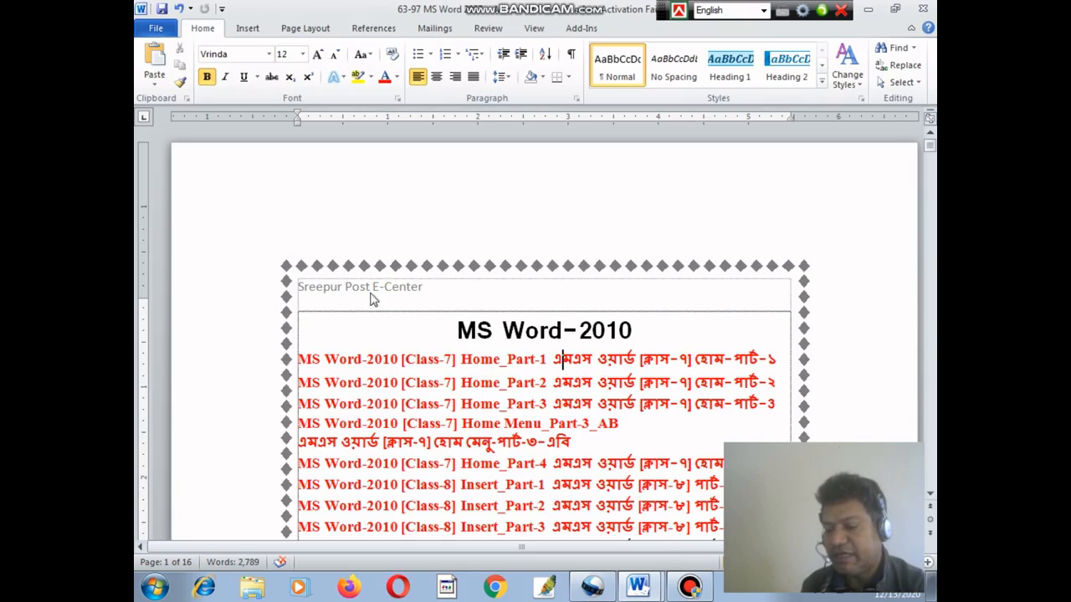
# Check the header on the following pages, centre its text from page 1, and return to the body text
pyautogui.scroll(-10, 465, 294)
pyautogui.scroll(-10, 466, 294)
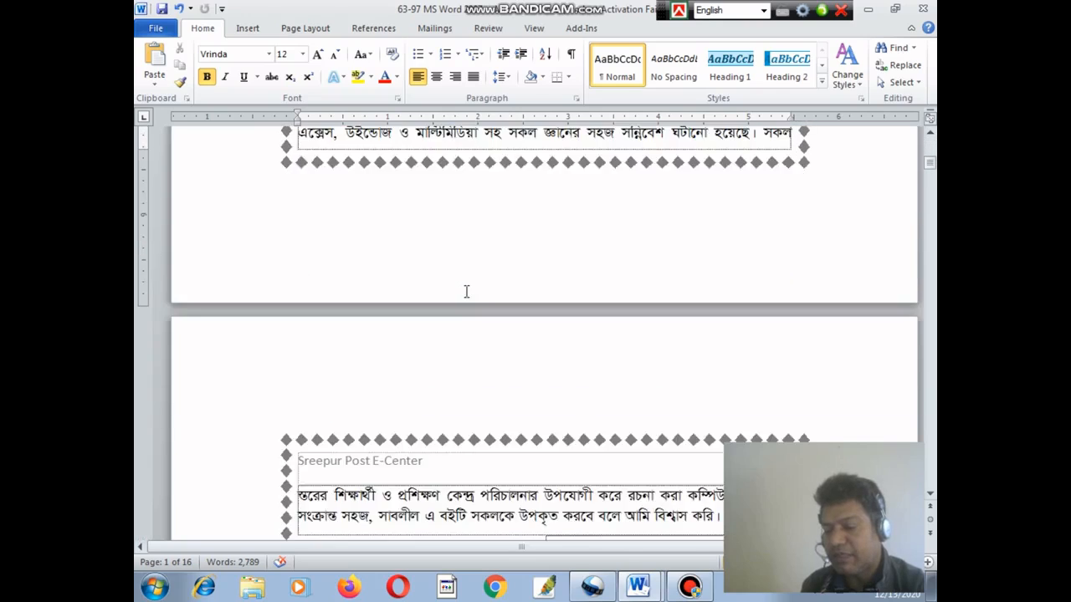
pyautogui.scroll(-10, 610, 256)
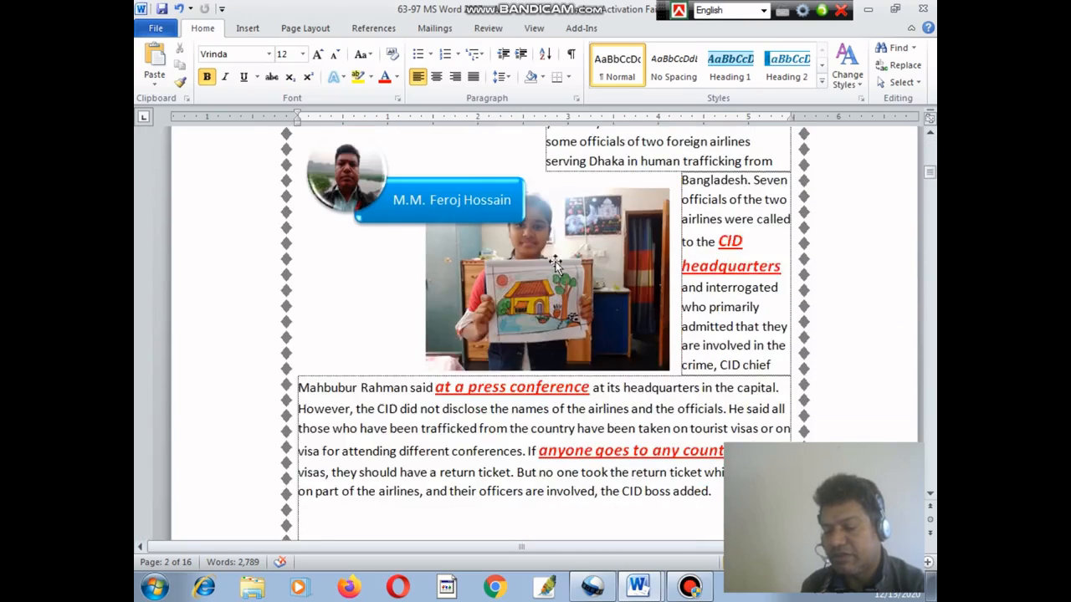
pyautogui.scroll(5, 545, 265)
pyautogui.scroll(15, 473, 276)
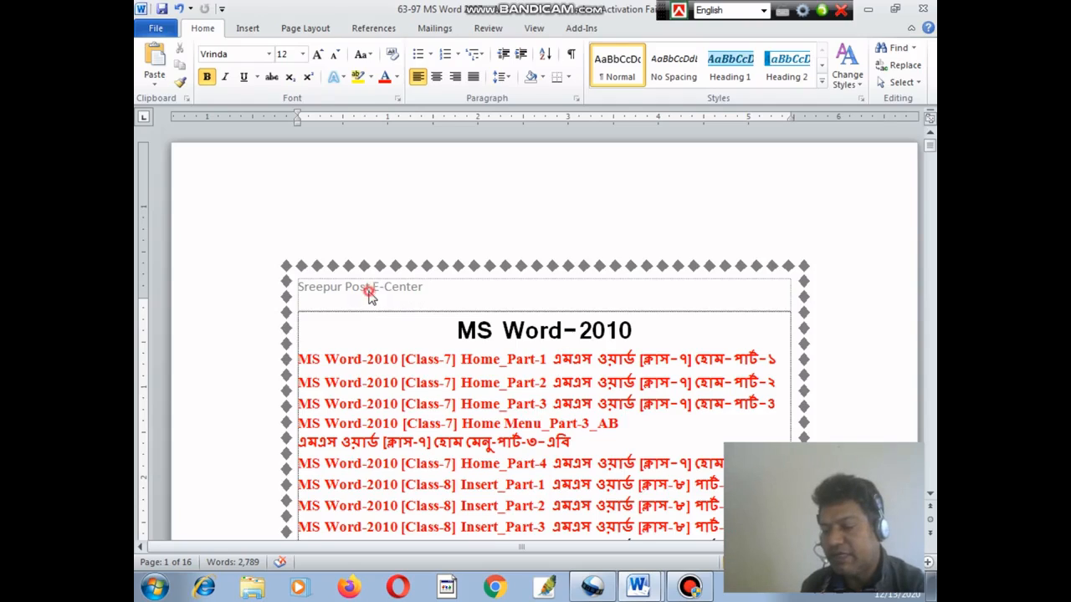
pyautogui.doubleClick(370, 293)
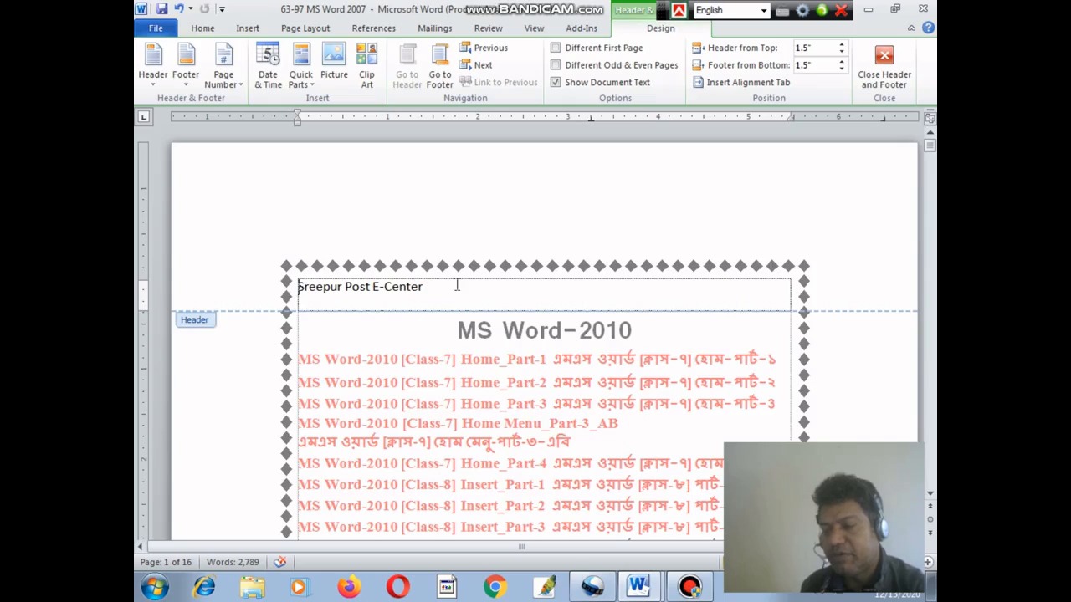
pyautogui.click(205, 28)
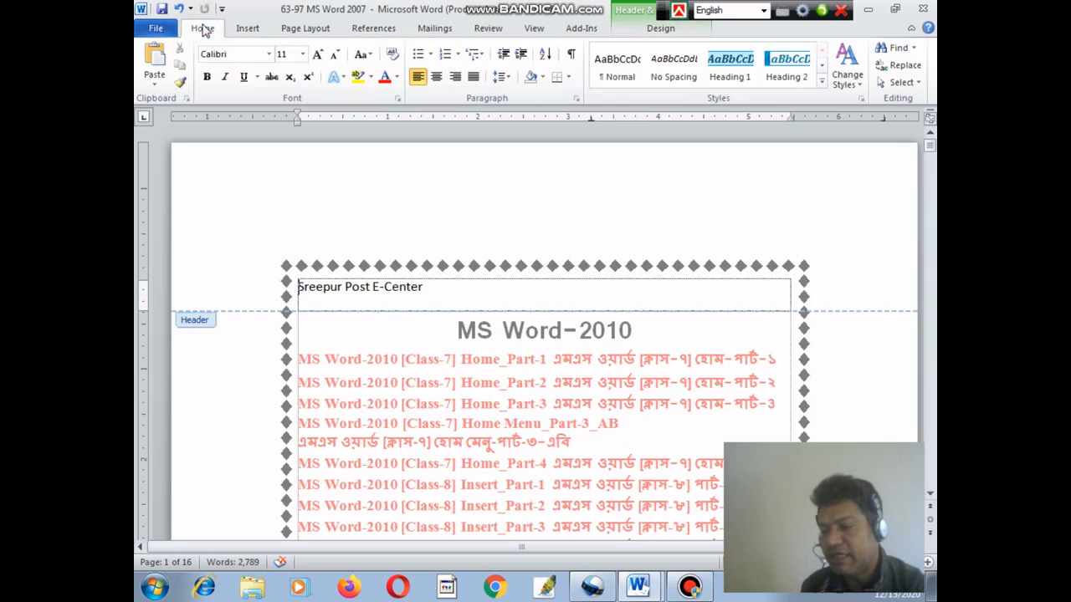
pyautogui.click(435, 77)
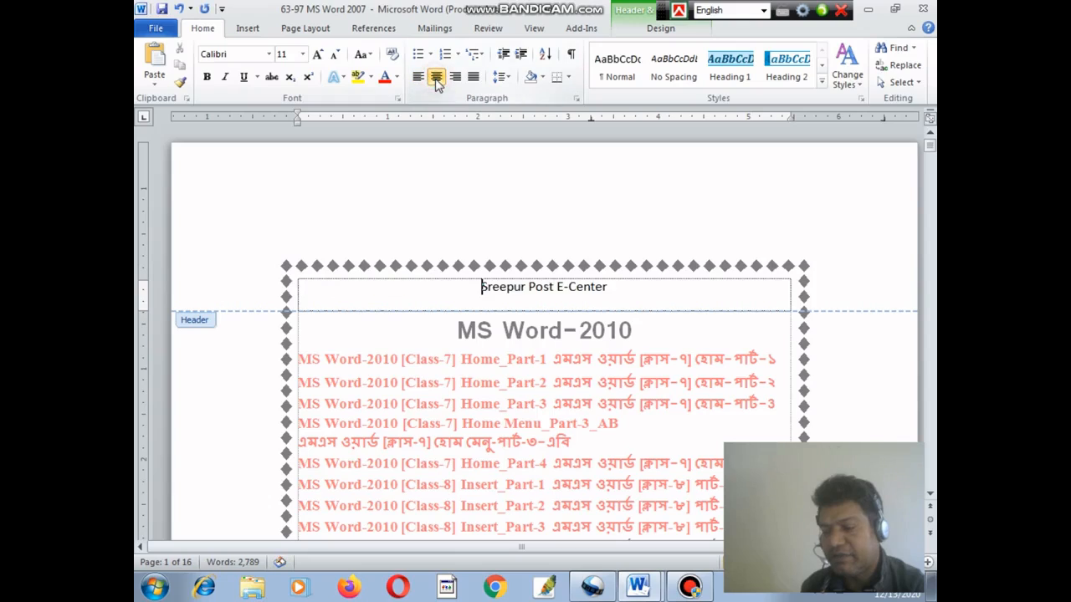
pyautogui.doubleClick(574, 400)
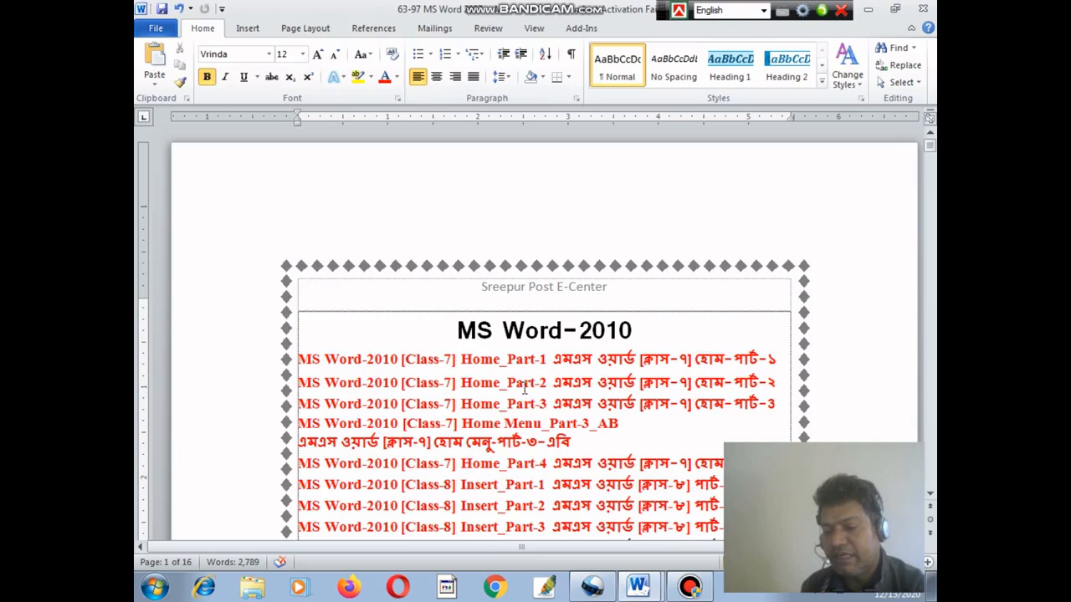
# Check the centred header on page 2, right-align its text from page 1, and return to the body text
pyautogui.scroll(-20, 515, 391)
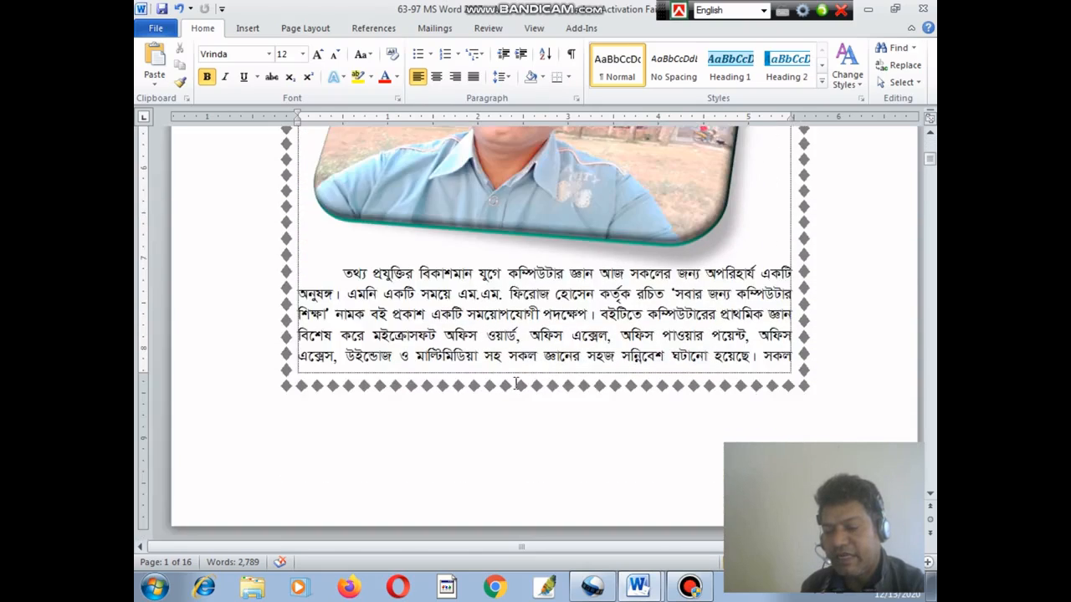
pyautogui.scroll(-20, 513, 385)
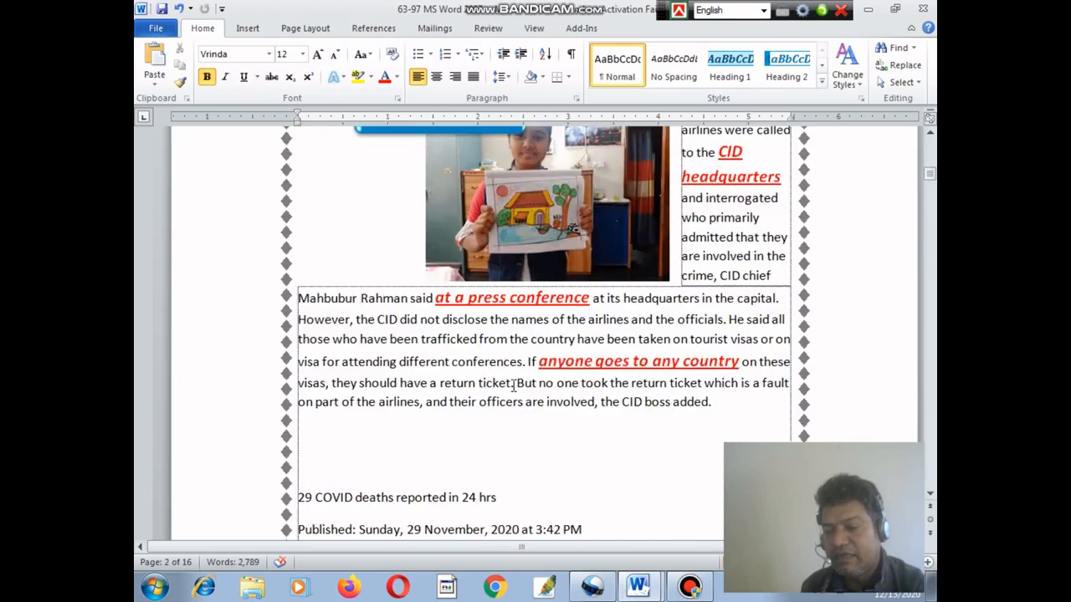
pyautogui.scroll(20, 515, 391)
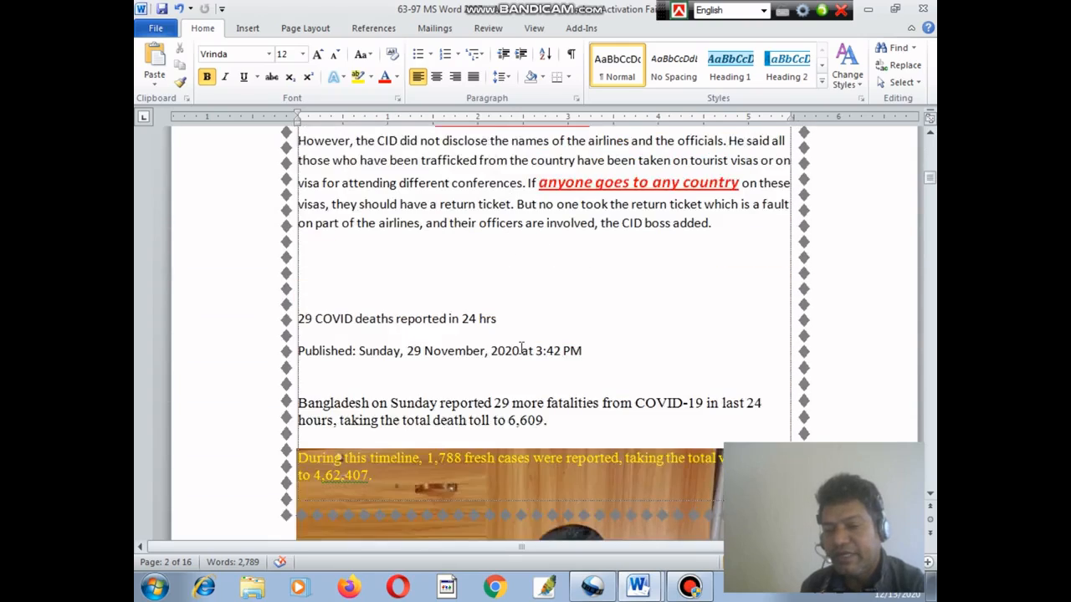
pyautogui.scroll(5, 521, 335)
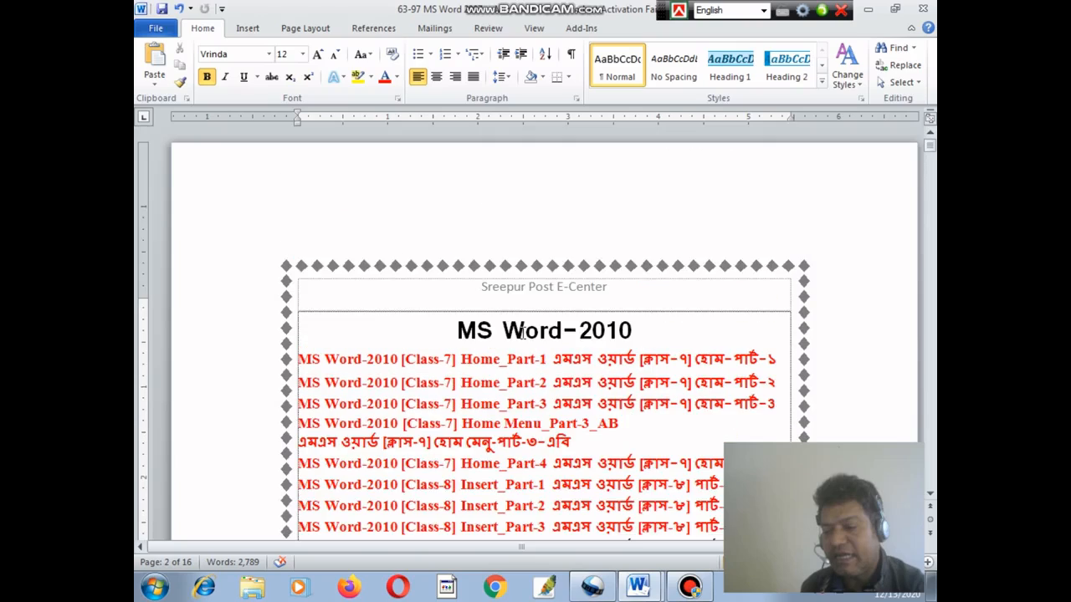
pyautogui.doubleClick(534, 289)
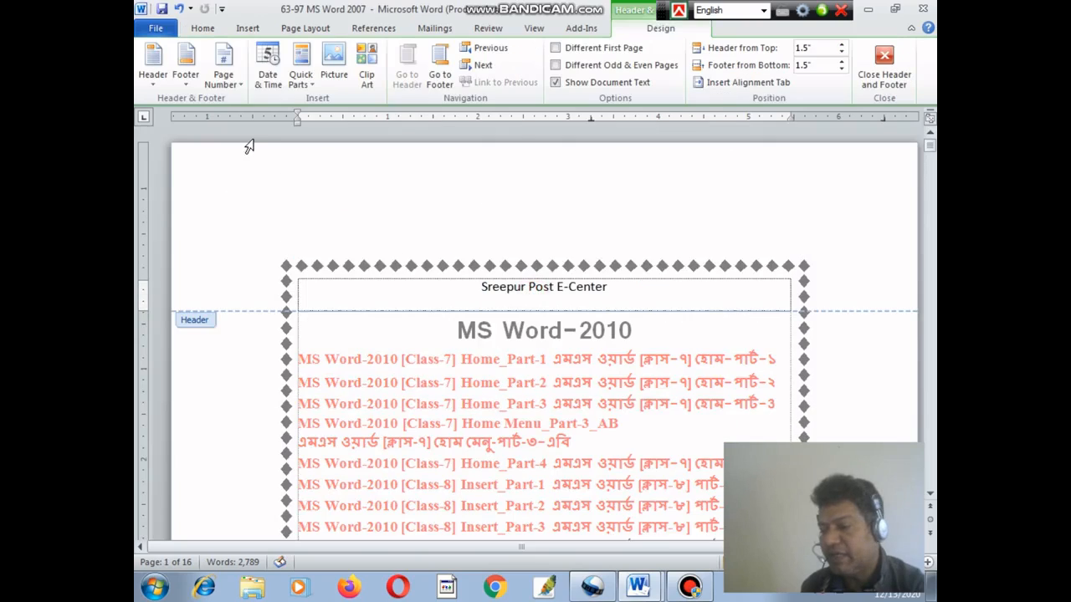
pyautogui.click(204, 29)
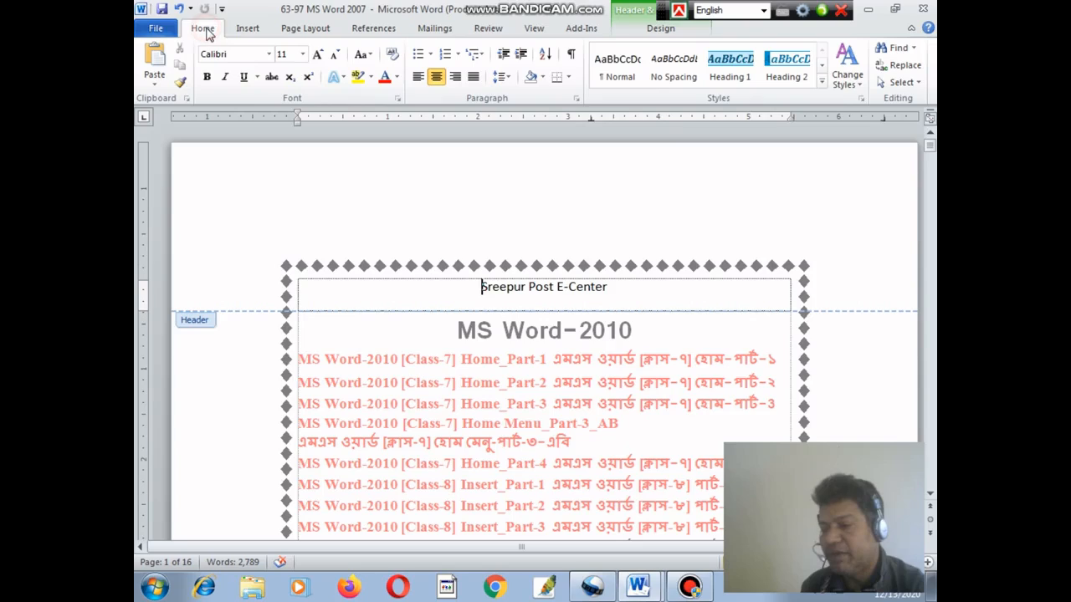
pyautogui.click(455, 77)
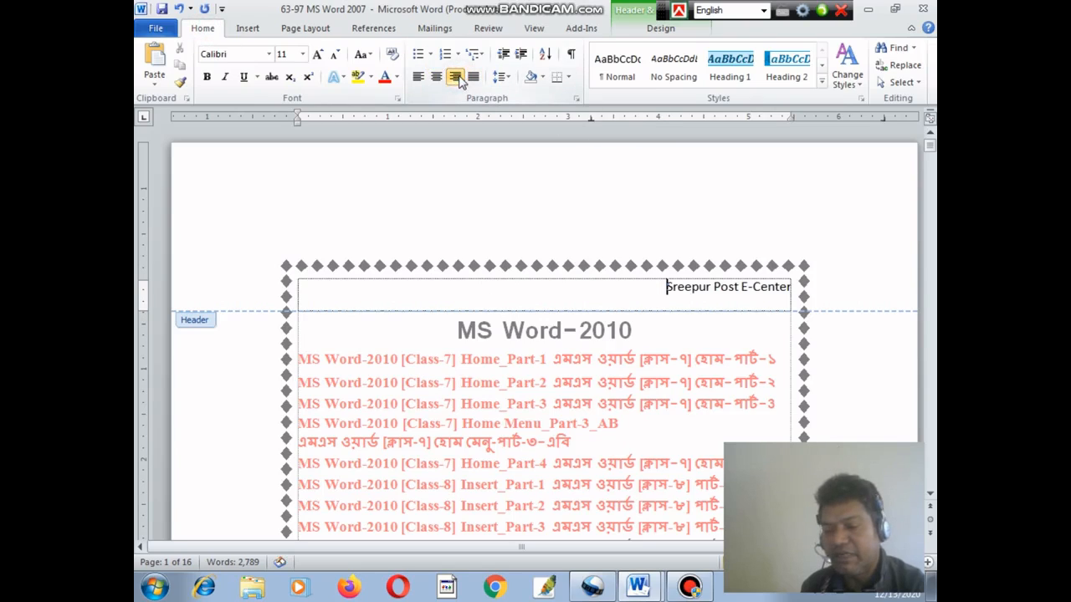
pyautogui.doubleClick(661, 362)
# Review the header down to page 3, centre its text from there, and return to the body text
pyautogui.scroll(-20, 584, 368)
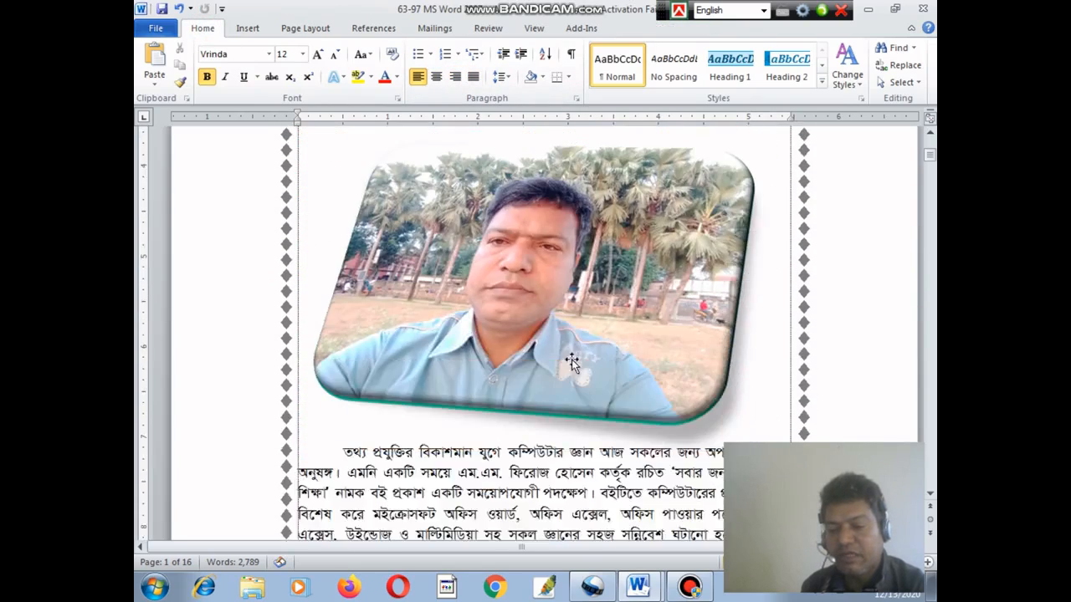
pyautogui.scroll(-15, 573, 358)
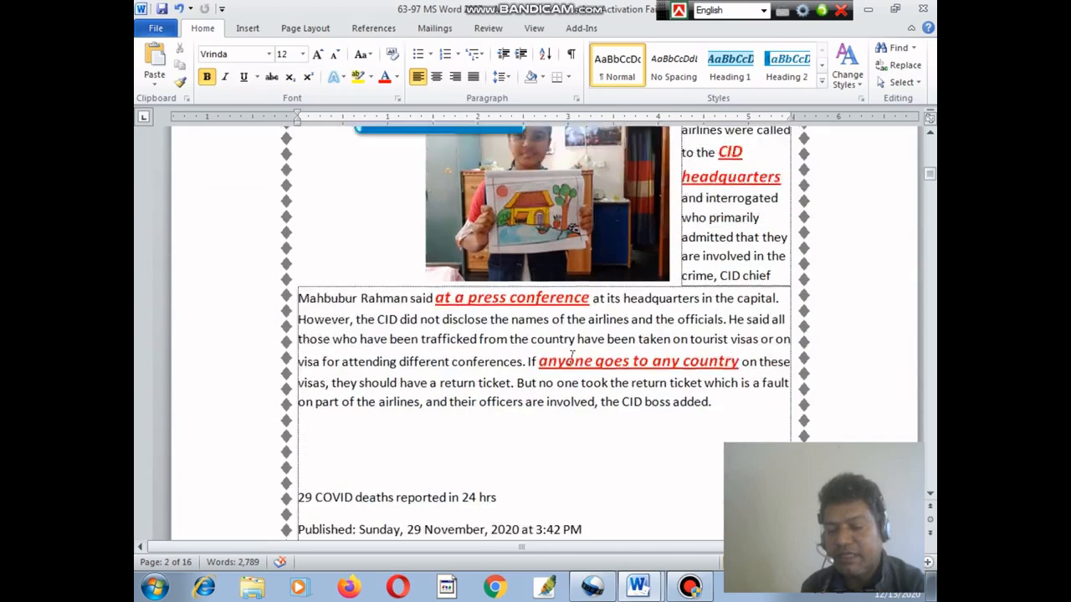
pyautogui.scroll(-10, 574, 358)
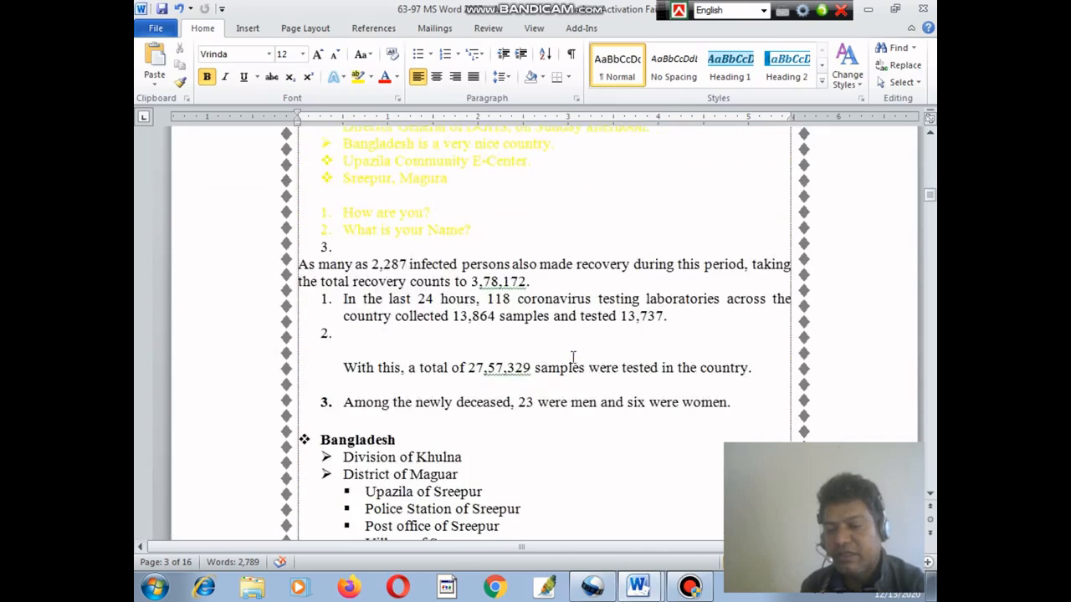
pyautogui.keyDown('ctrl'); pyautogui.scroll(-3, 573, 358); pyautogui.keyUp('ctrl')
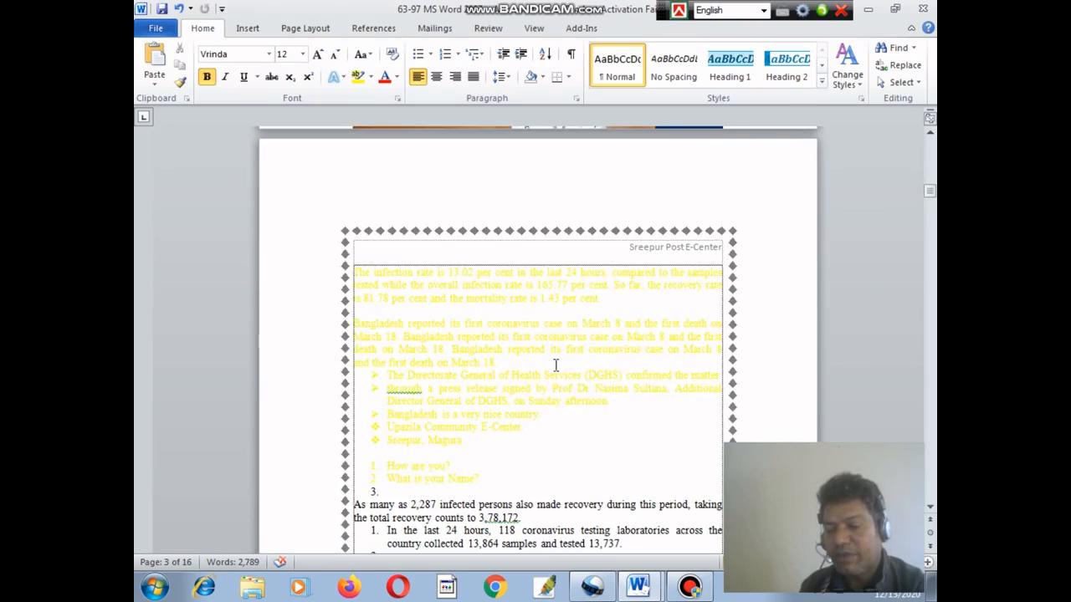
pyautogui.keyDown('ctrl'); pyautogui.scroll(3, 556, 365); pyautogui.keyUp('ctrl')
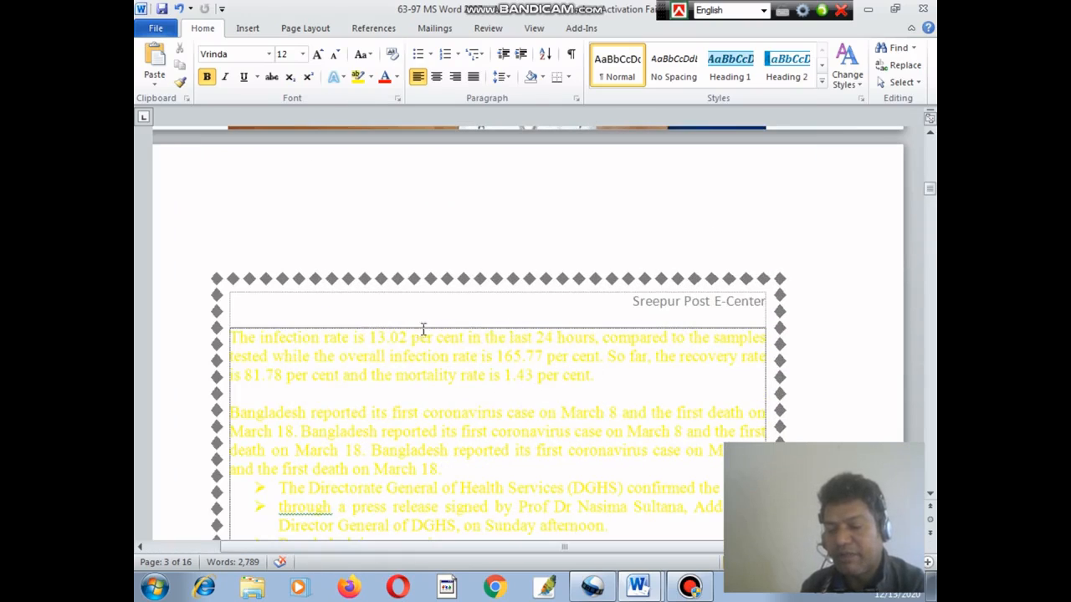
pyautogui.doubleClick(659, 308)
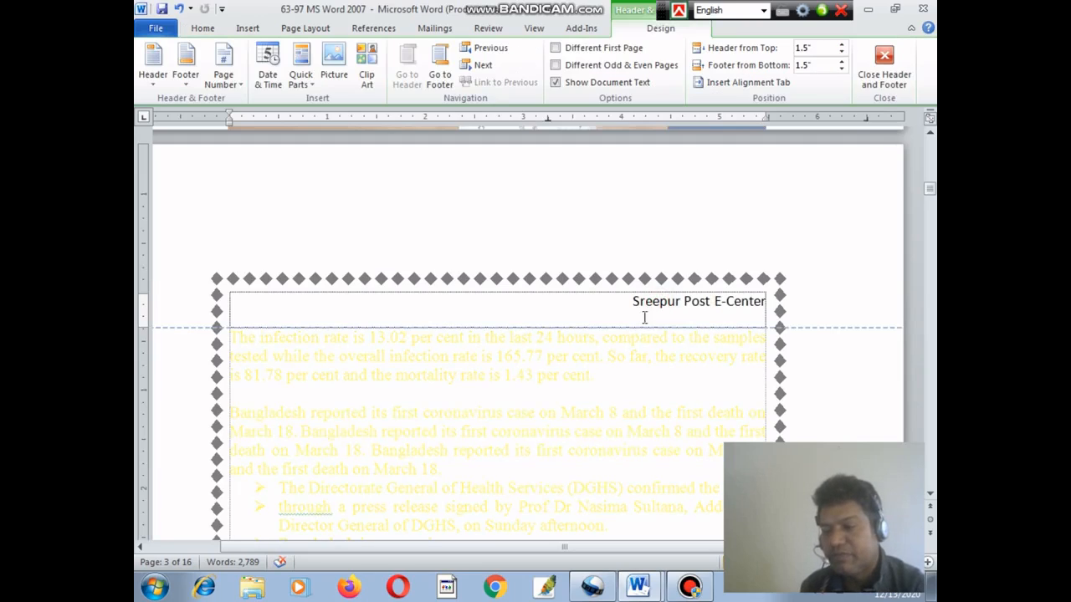
pyautogui.click(192, 32)
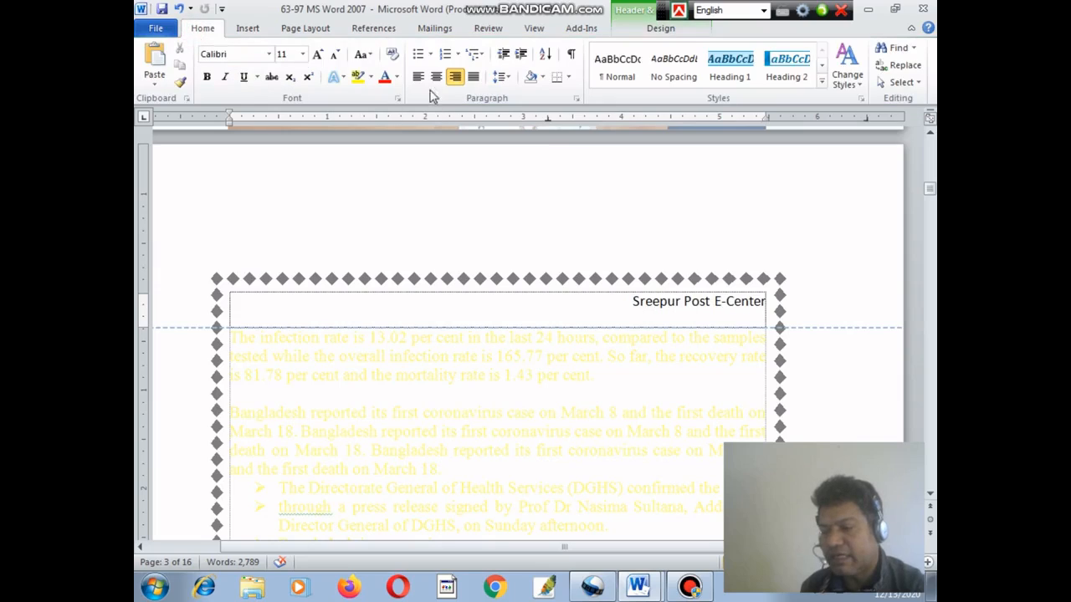
pyautogui.click(436, 76)
pyautogui.doubleClick(537, 374)
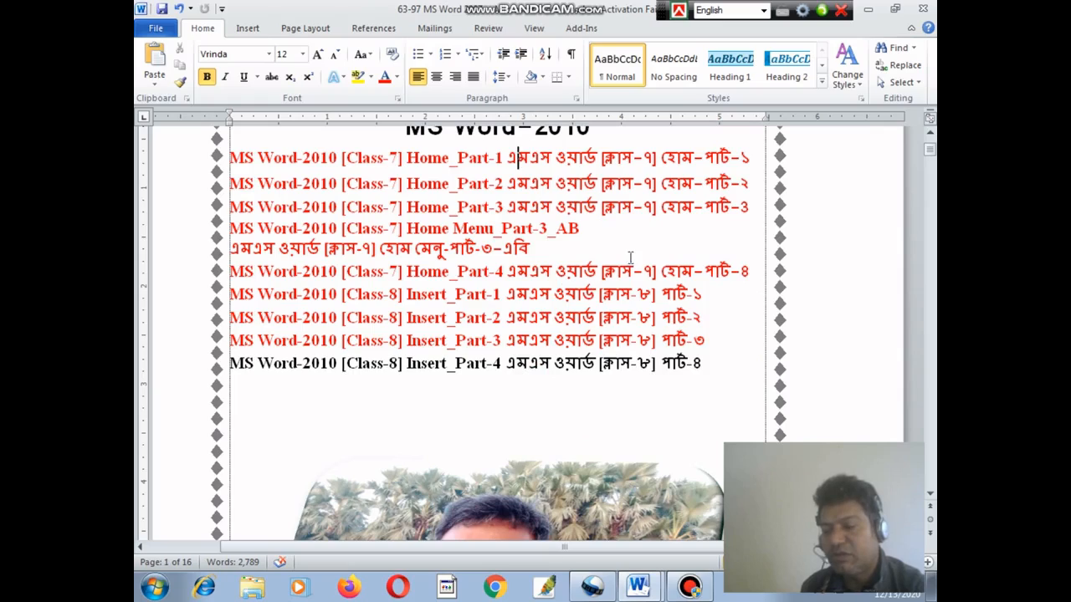
# Insert a Blank footer in the document and fill its placeholder with "Sreepur, Magura"
pyautogui.click(249, 28)
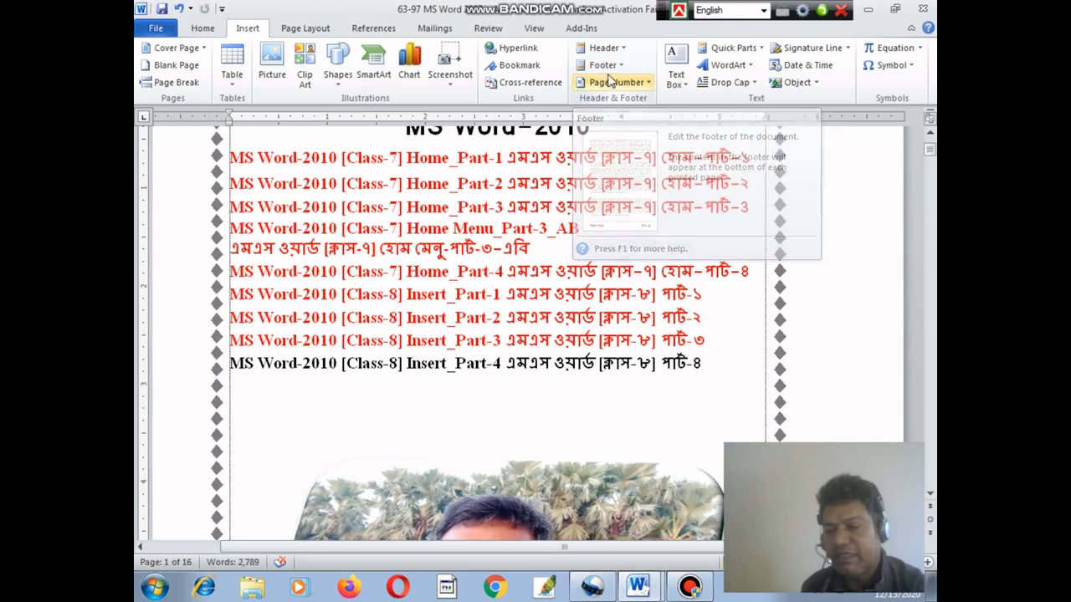
pyautogui.click(620, 67)
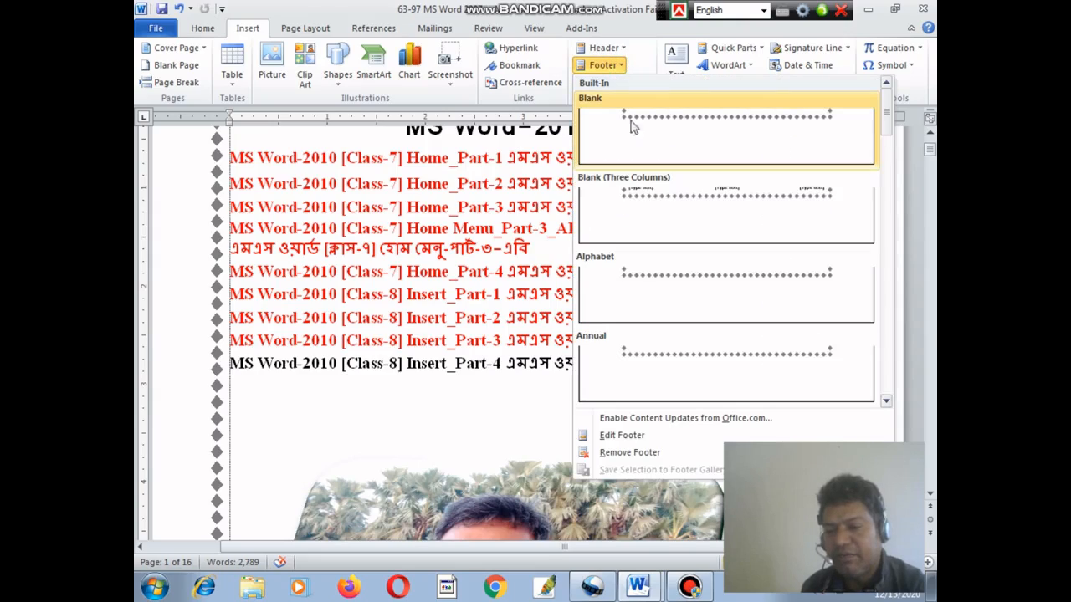
pyautogui.click(717, 135)
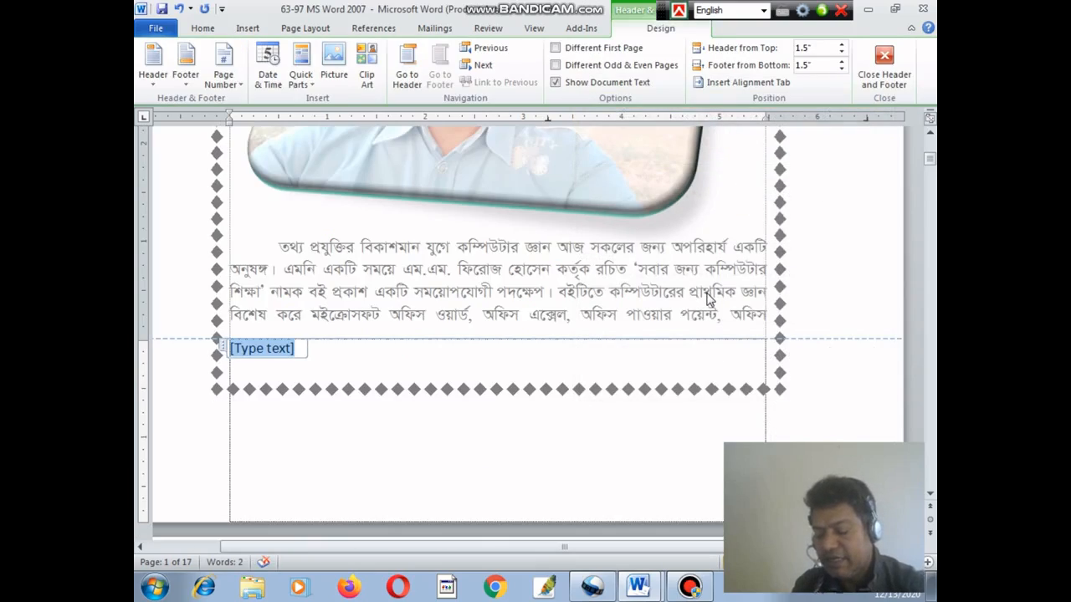
pyautogui.write('Sreepur, Magura')
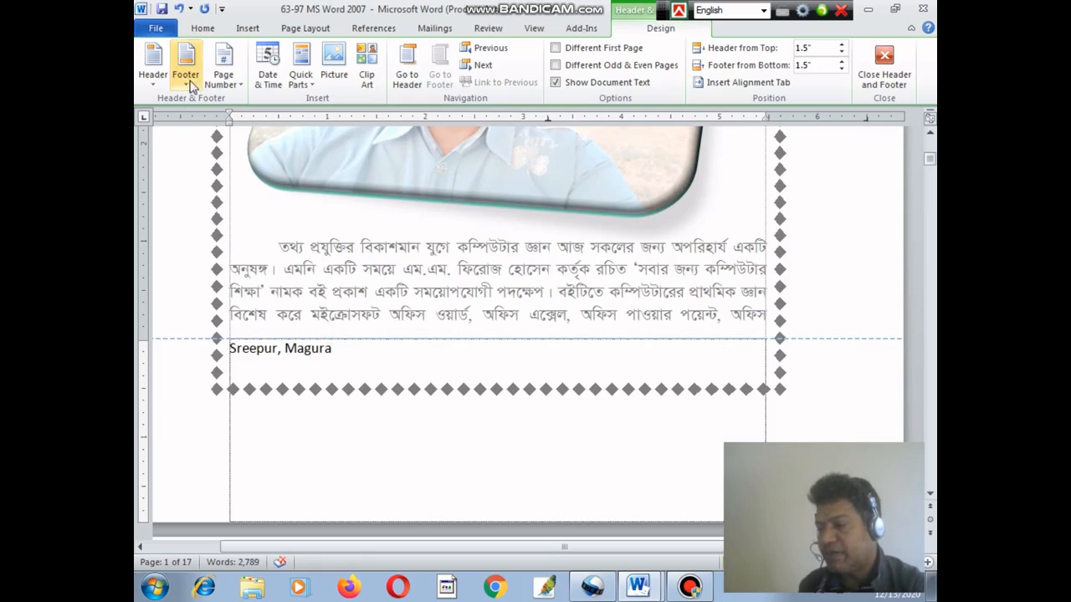
# Right-align the footer text and return to the body text
pyautogui.click(206, 34)
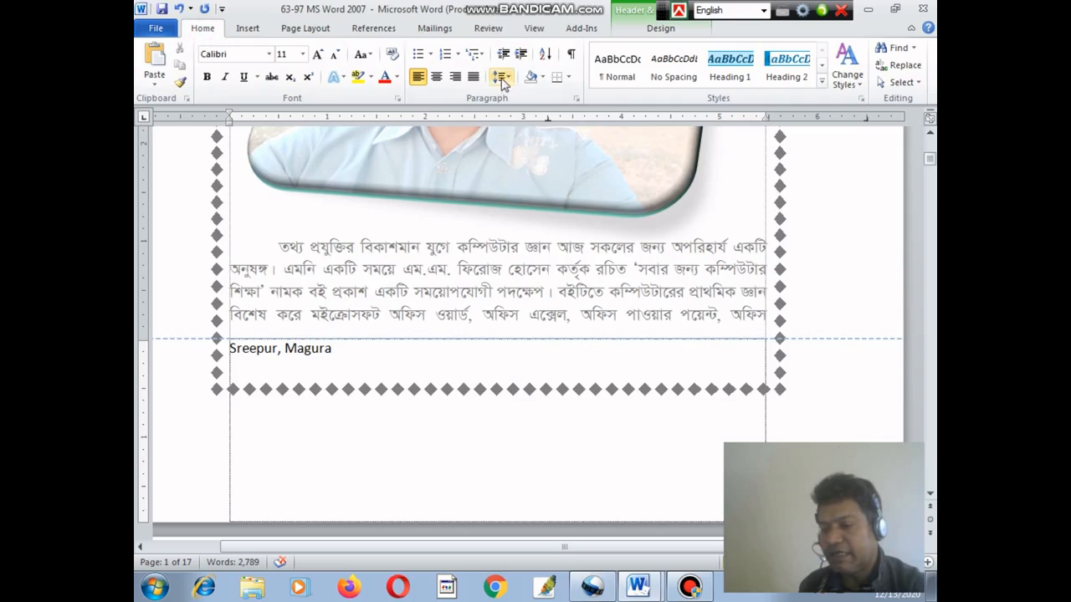
pyautogui.click(455, 77)
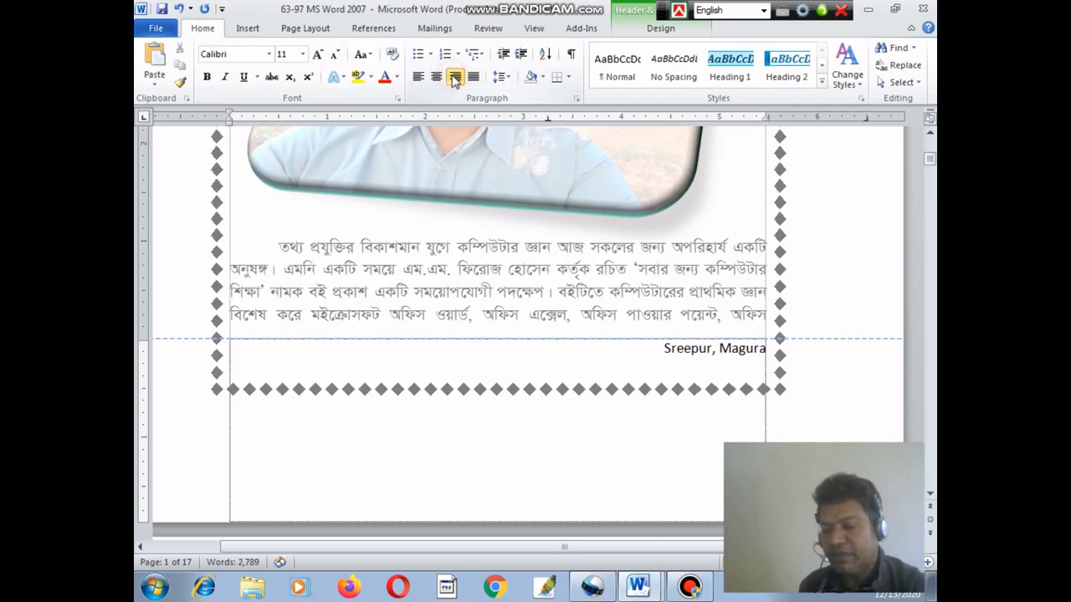
pyautogui.doubleClick(573, 297)
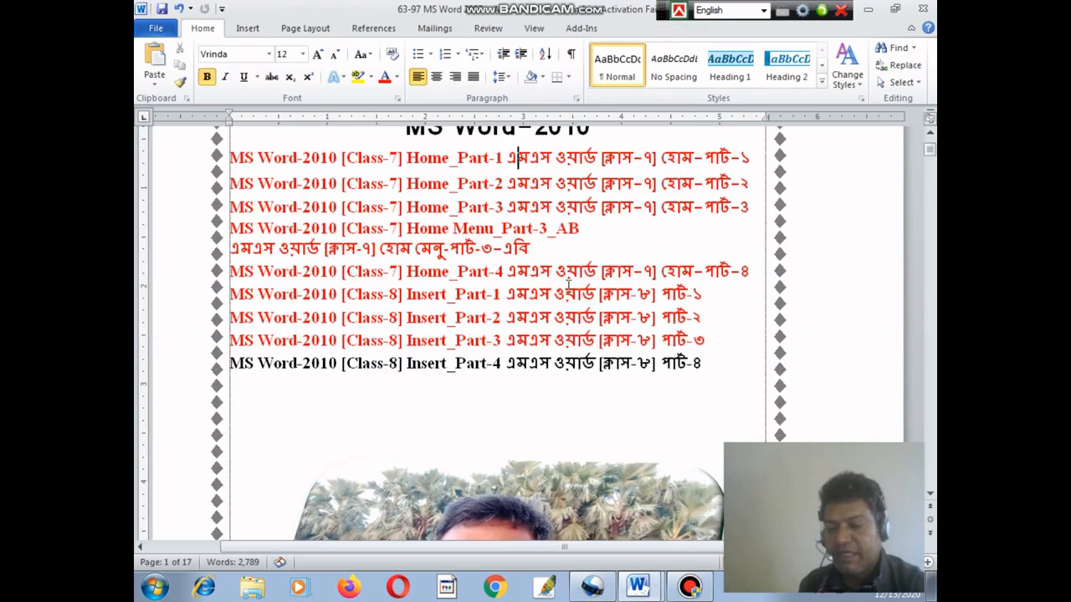
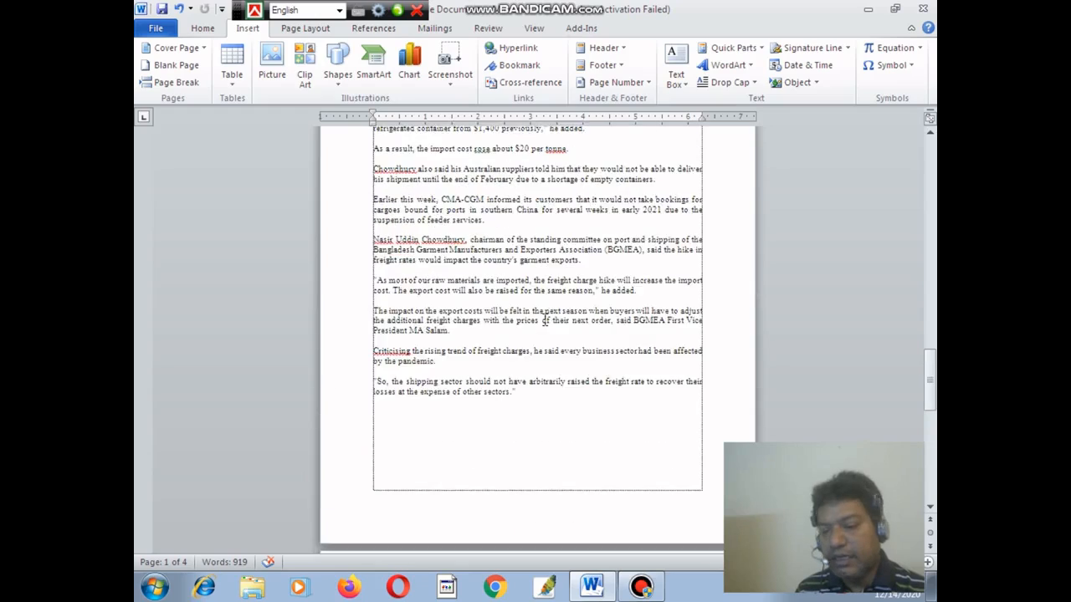
# Add Accent Bar 1 page numbers at the top of the pages in the four-page document and return to the body text
pyautogui.scroll(15, 558, 318)
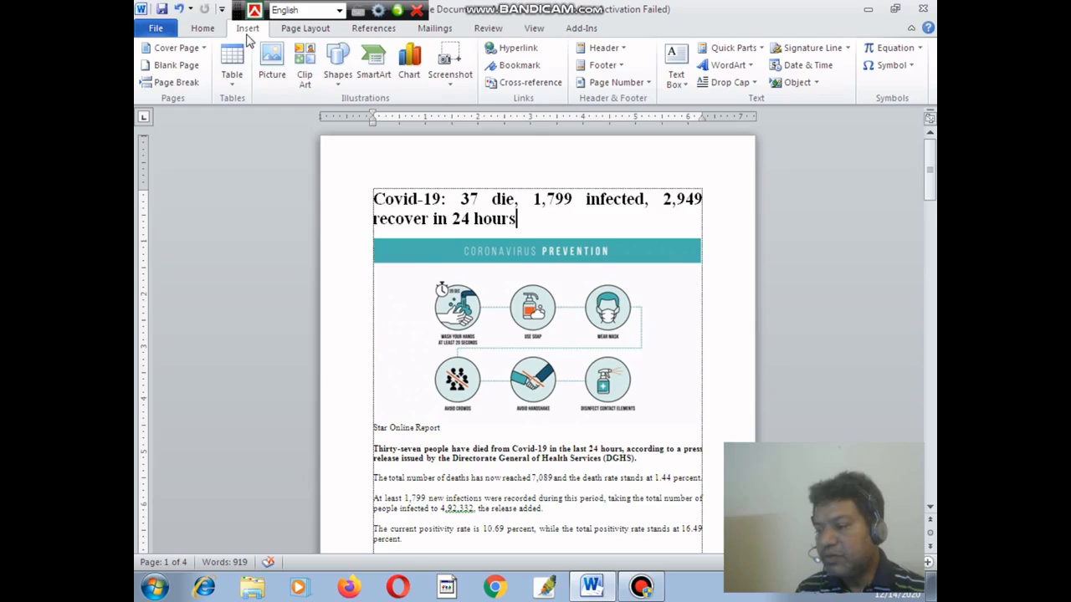
pyautogui.click(646, 83)
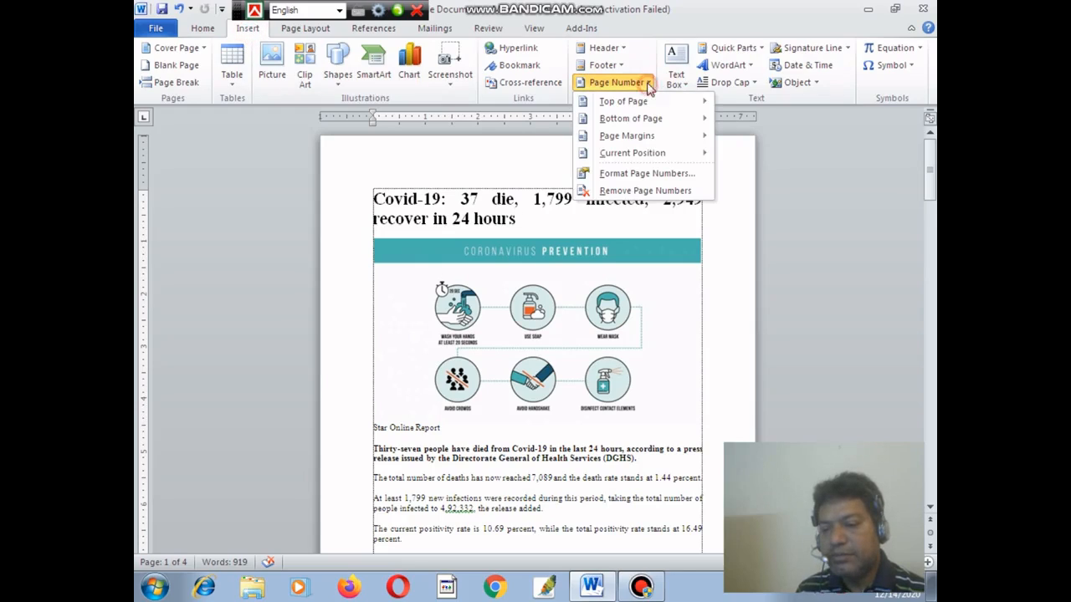
pyautogui.moveTo(642, 103)
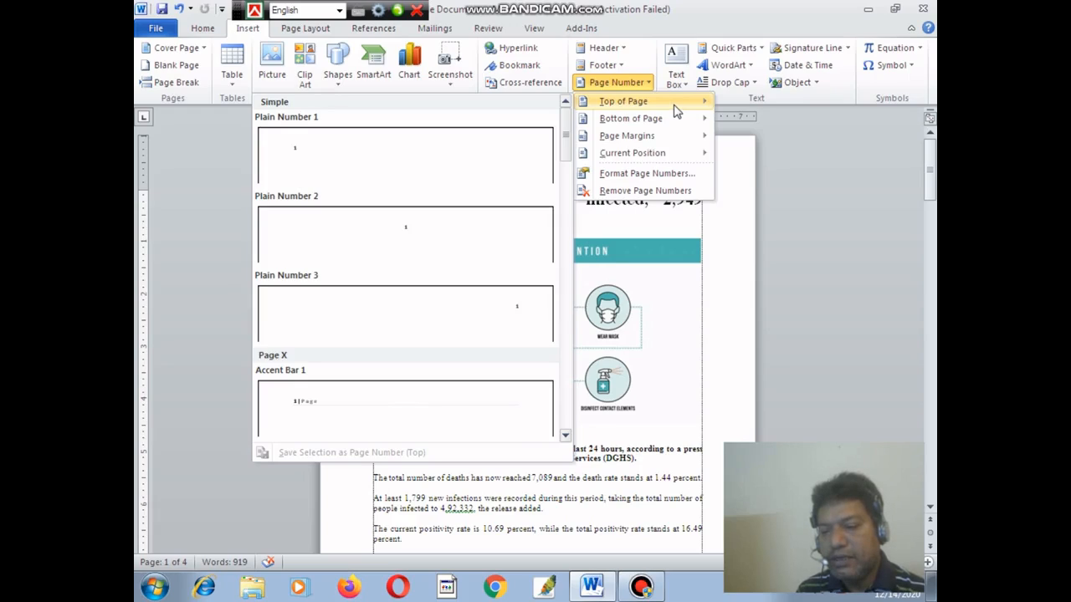
pyautogui.moveTo(661, 124)
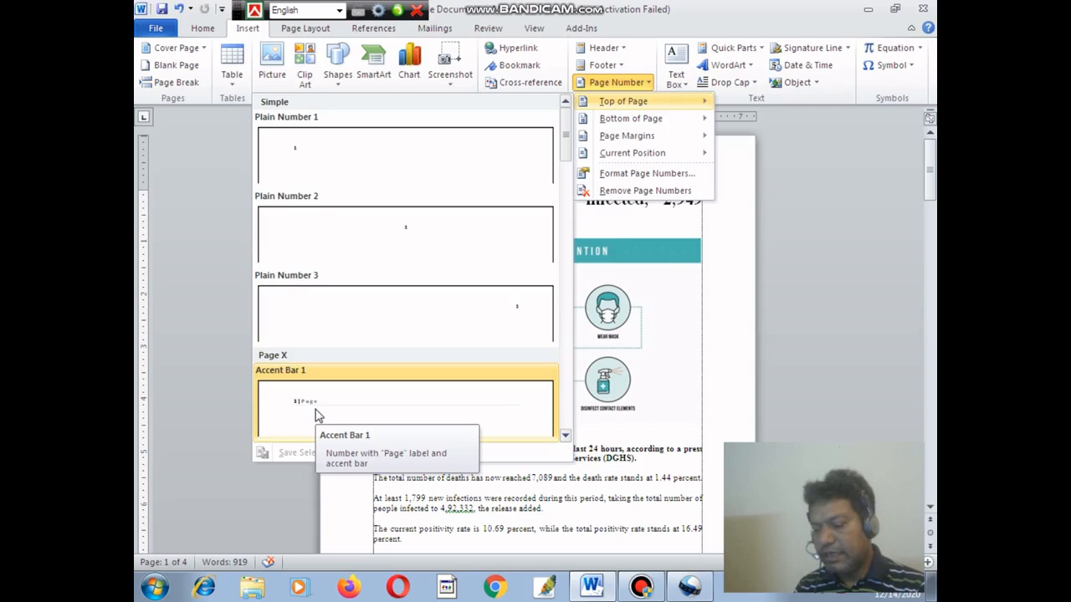
pyautogui.click(338, 427)
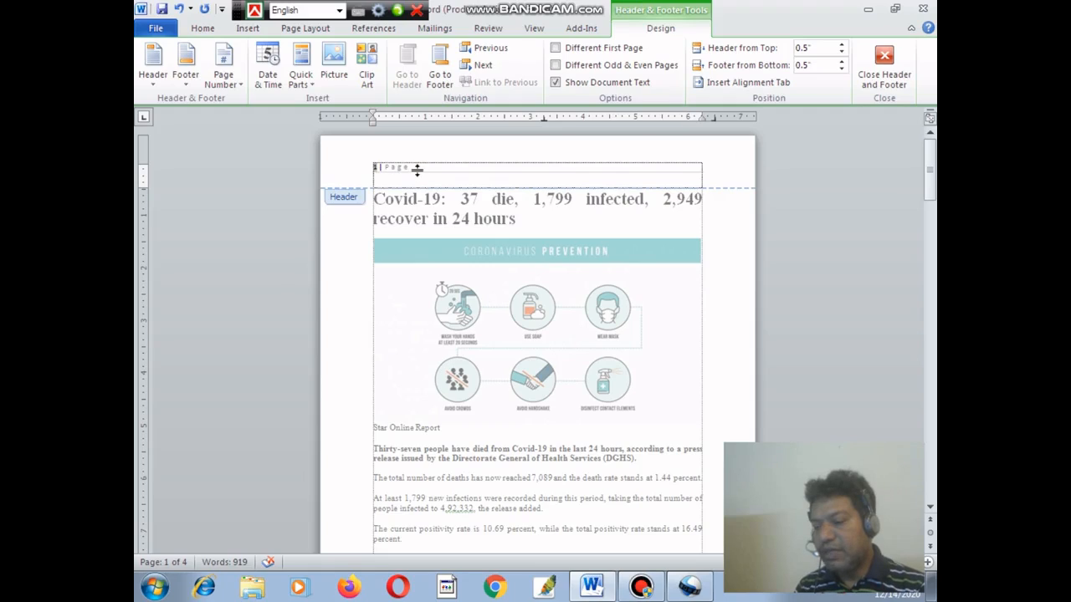
pyautogui.doubleClick(481, 223)
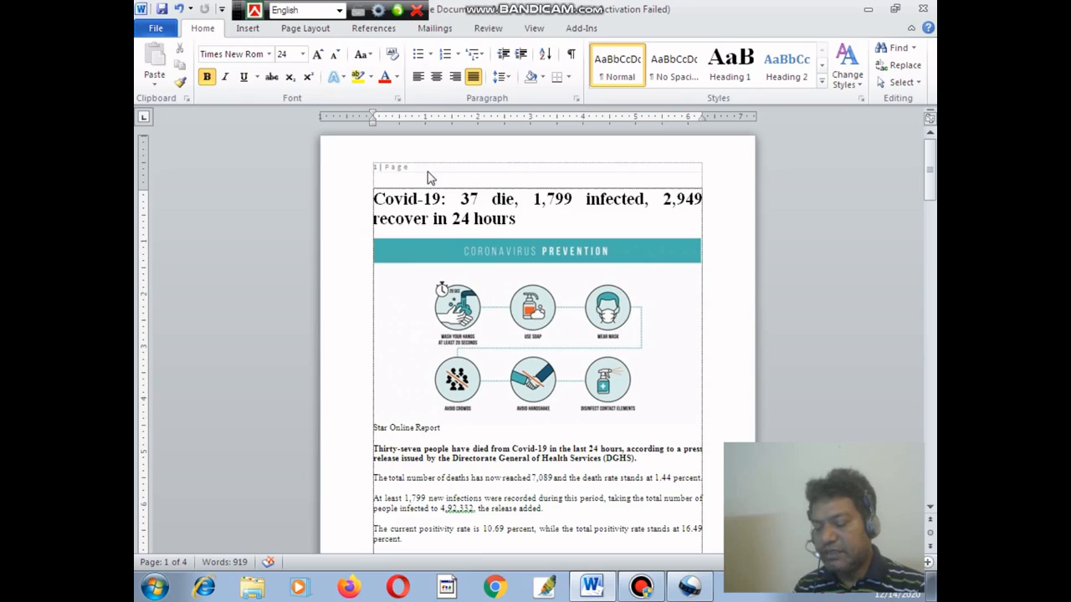
# Check the page numbers through the document and extend it past the last paragraph onto a new fifth page
pyautogui.scroll(-8, 473, 251)
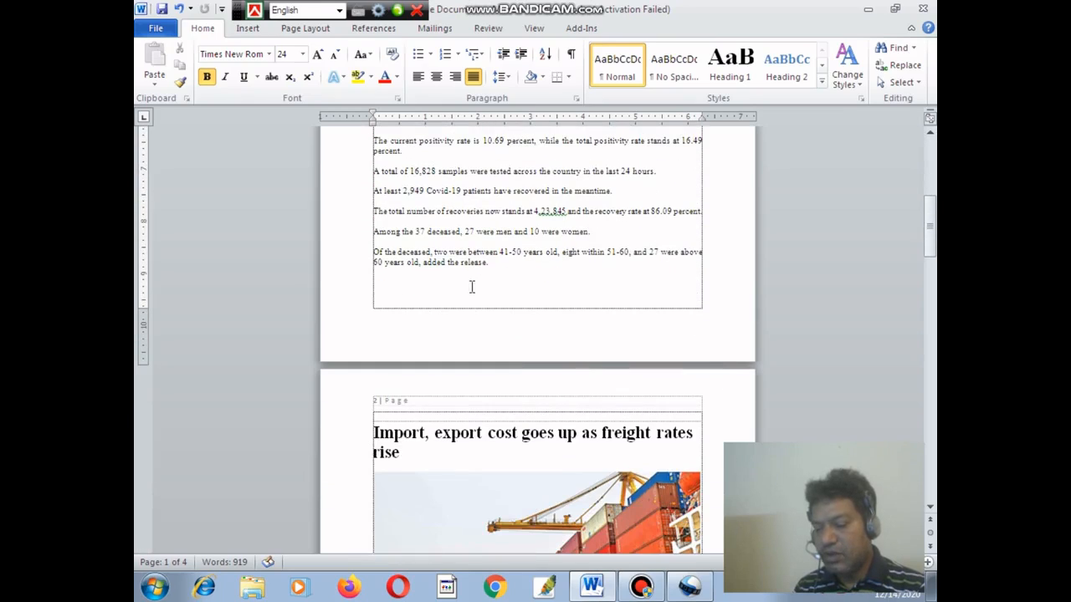
pyautogui.scroll(-13, 507, 401)
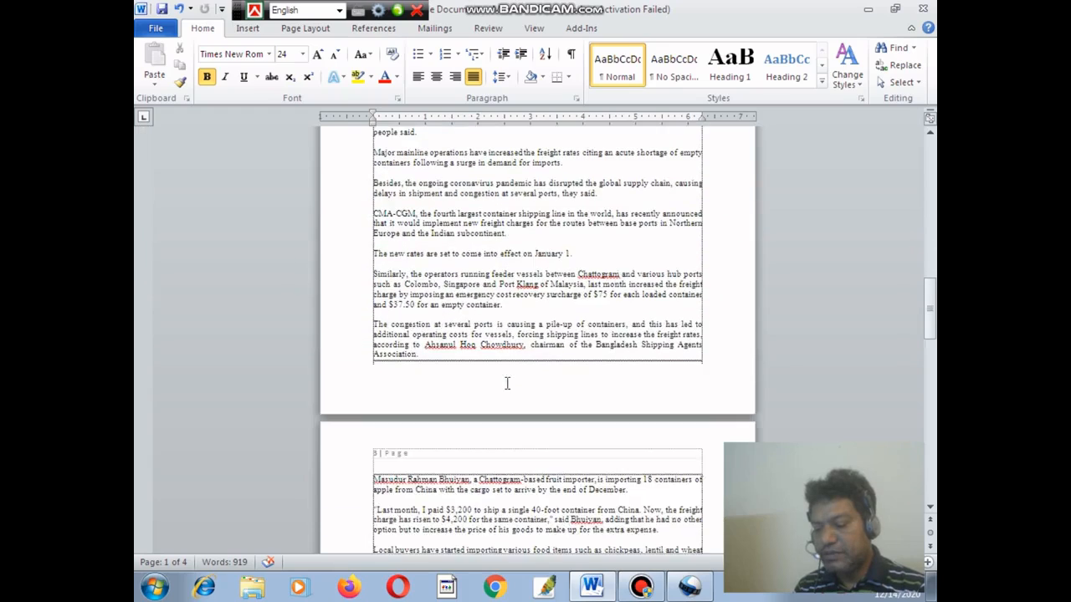
pyautogui.scroll(-12, 502, 380)
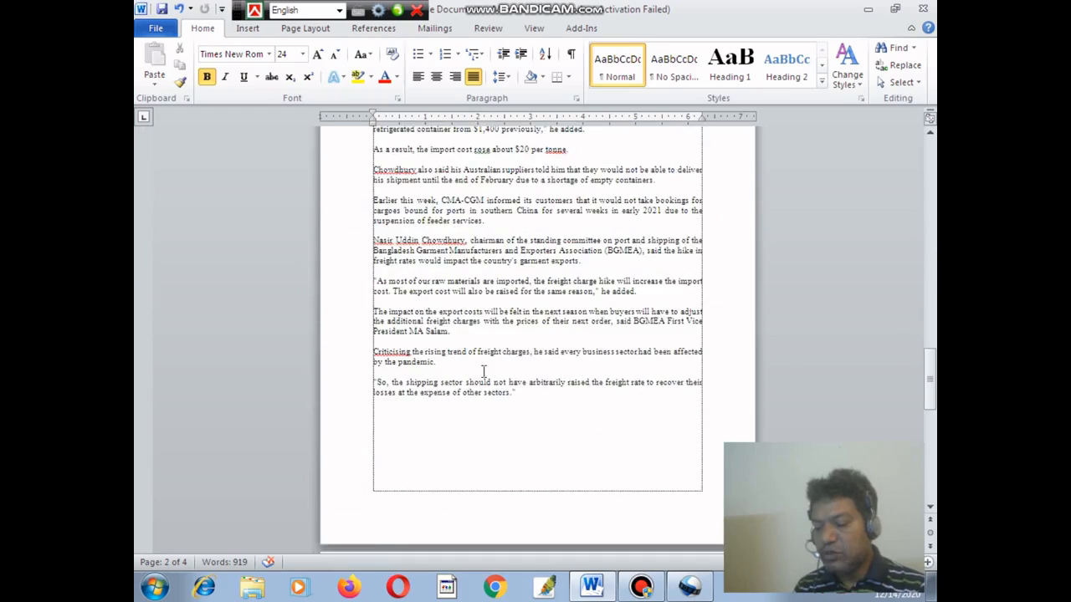
pyautogui.scroll(12, 627, 376)
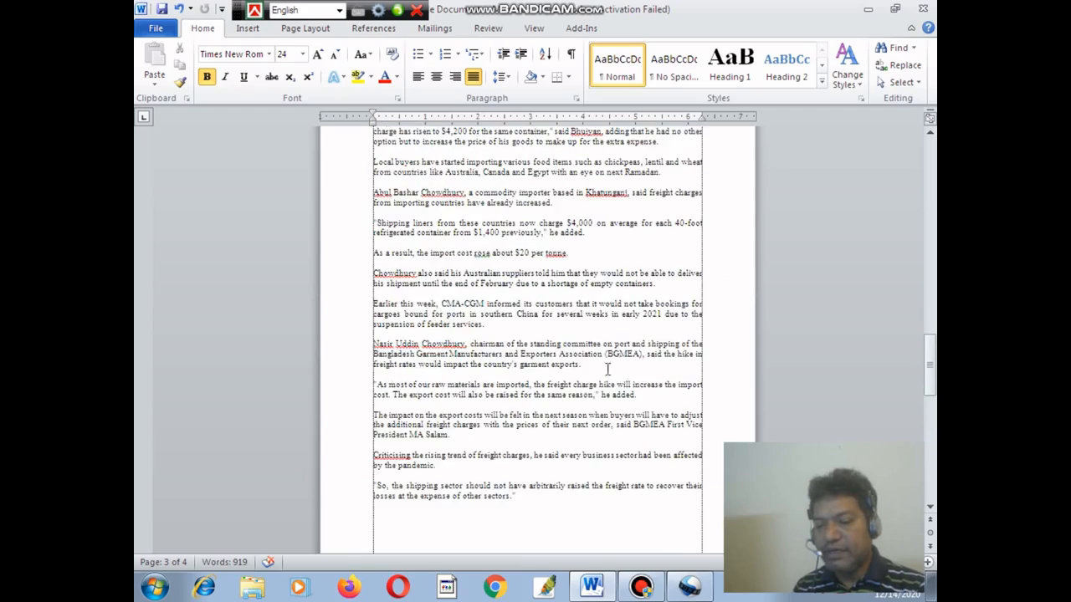
pyautogui.scroll(12, 612, 351)
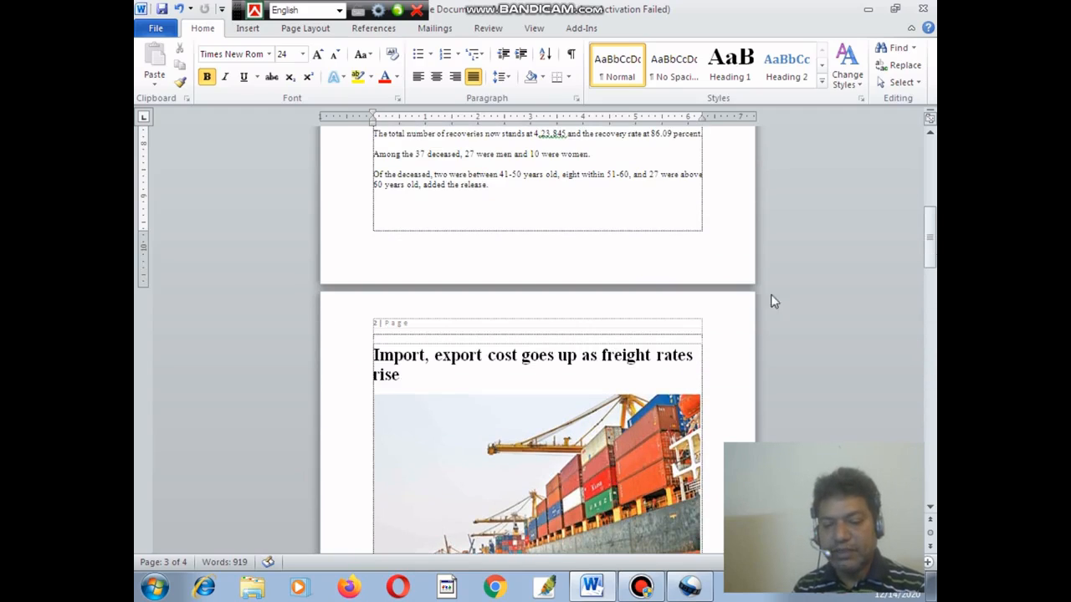
pyautogui.moveTo(928, 234); pyautogui.dragTo(929, 462)
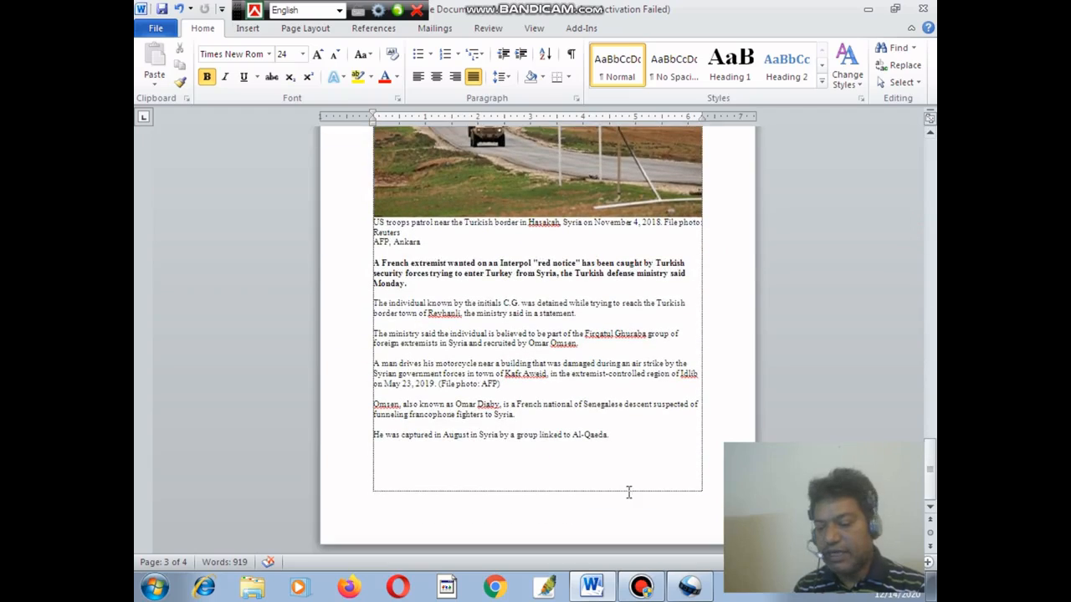
pyautogui.click(635, 442)
pyautogui.press('Return')
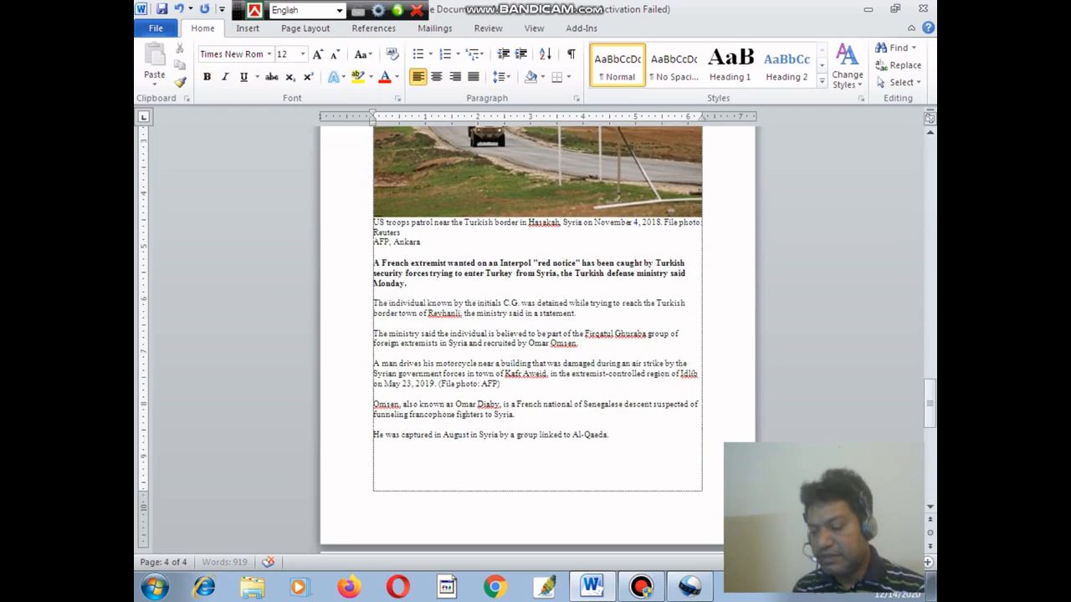
pyautogui.press('Return')
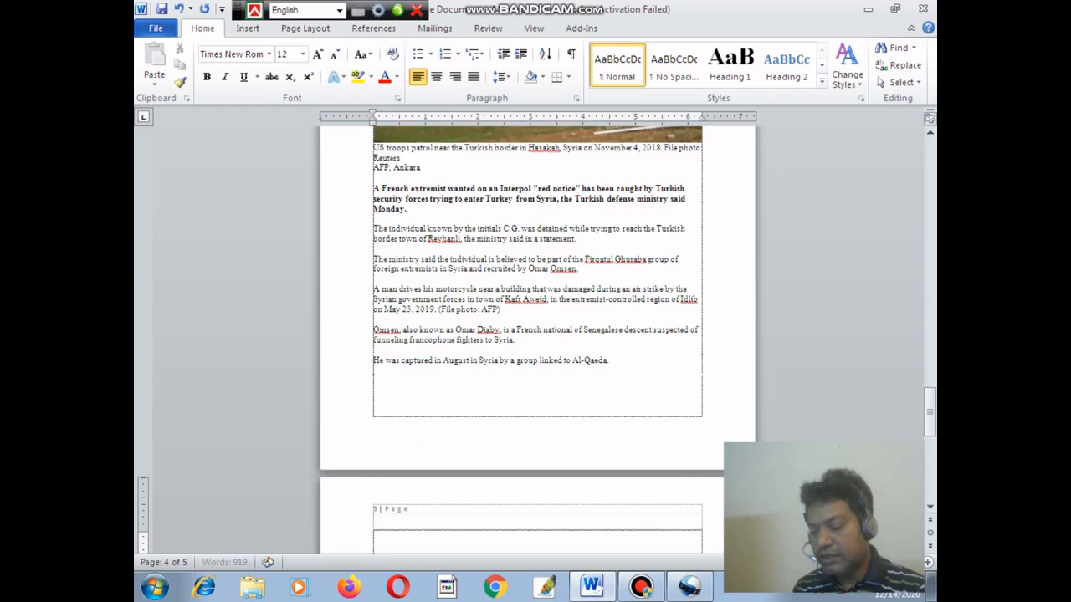
pyautogui.scroll(-2, 624, 420)
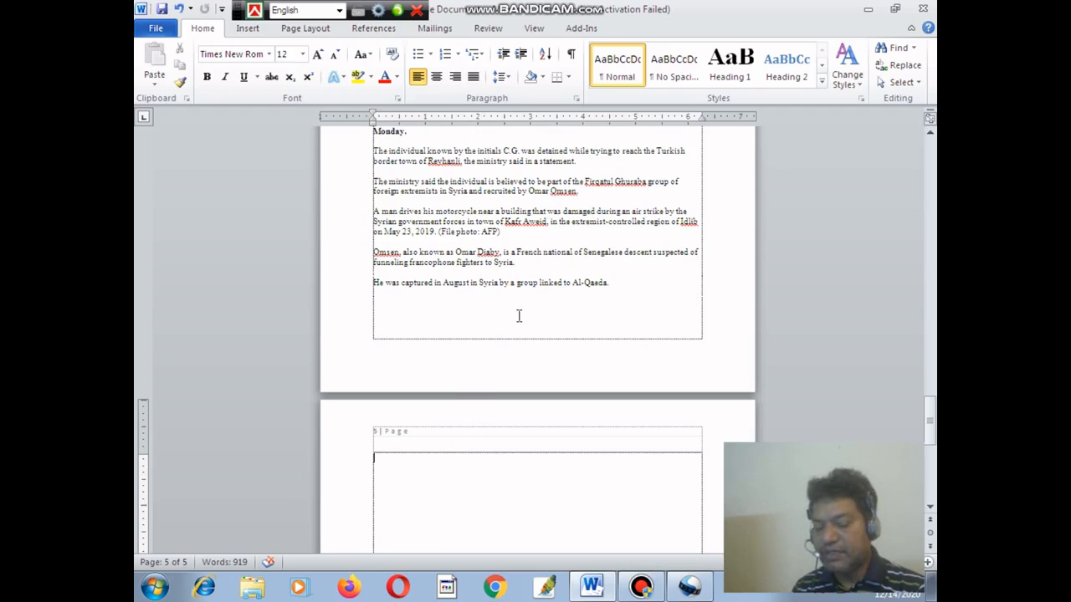
# Preview how the page number prints on the fourth page and return to editing the document
pyautogui.scroll(10, 519, 316)
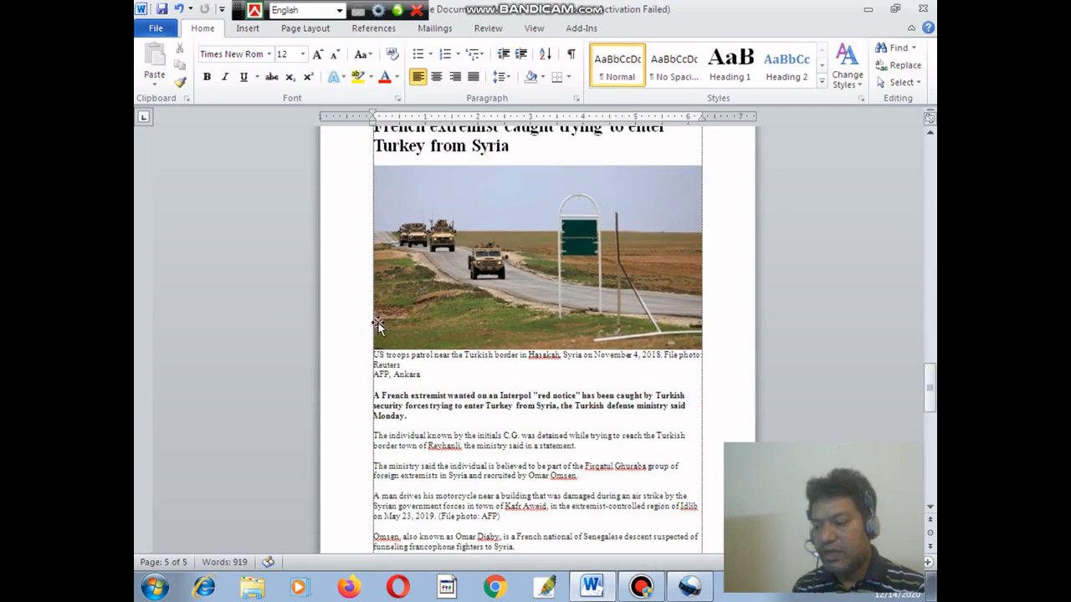
pyautogui.click(157, 30)
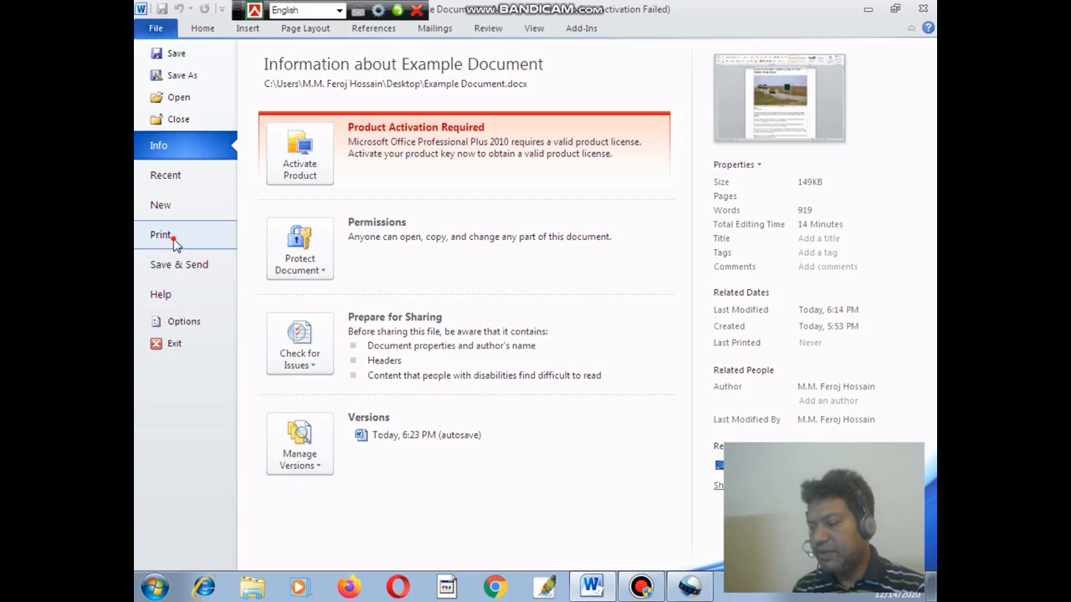
pyautogui.click(174, 240)
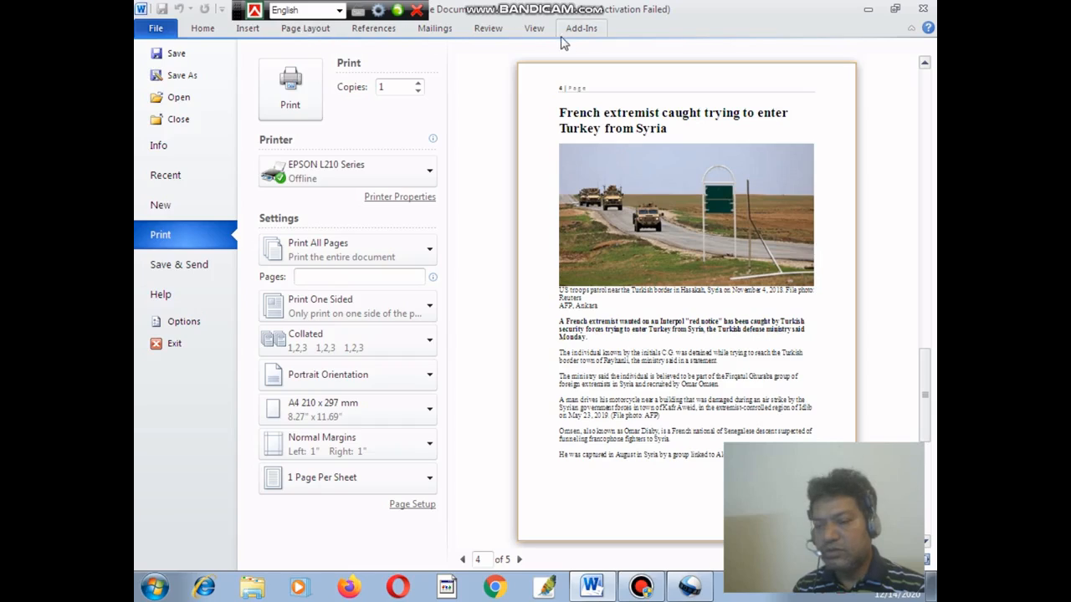
pyautogui.click(206, 30)
# Add Dots page numbers at the bottom of the document's pages and return to the body text
pyautogui.scroll(10, 502, 301)
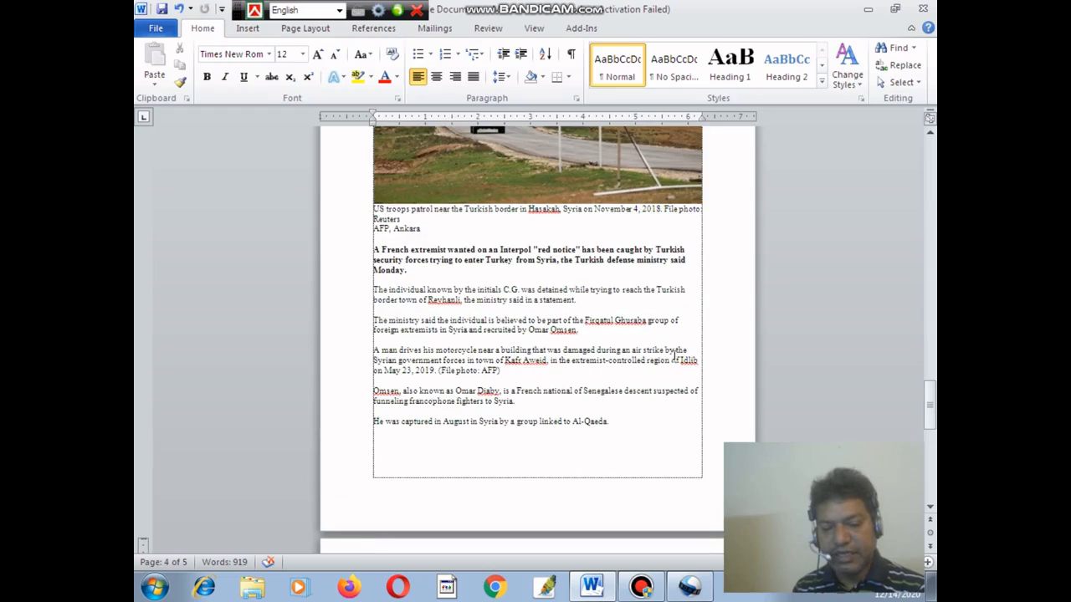
pyautogui.moveTo(929, 403); pyautogui.dragTo(930, 144)
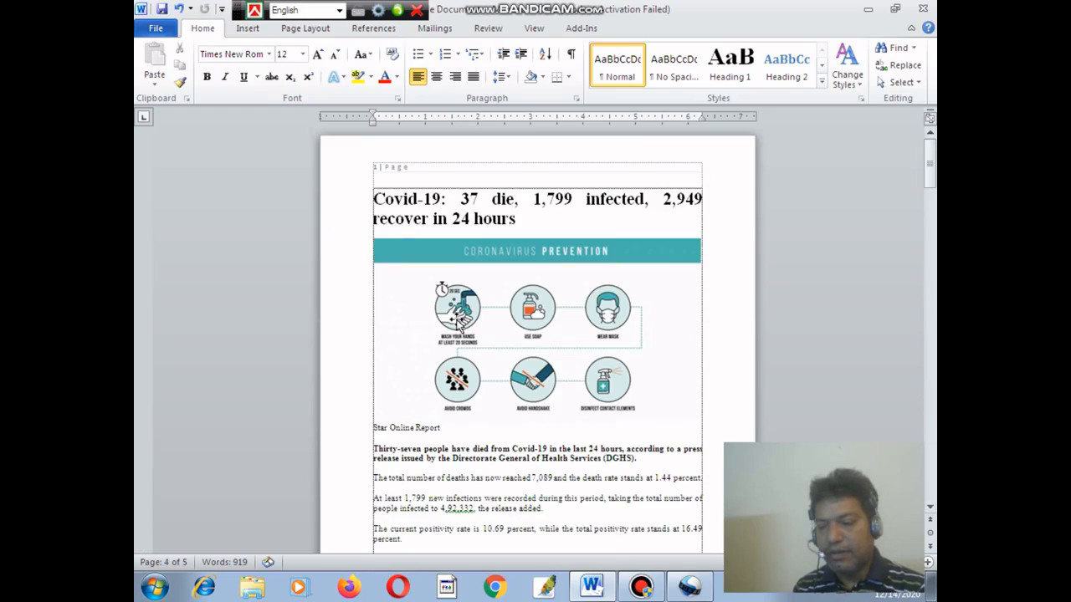
pyautogui.scroll(-2, 457, 465)
pyautogui.click(465, 408)
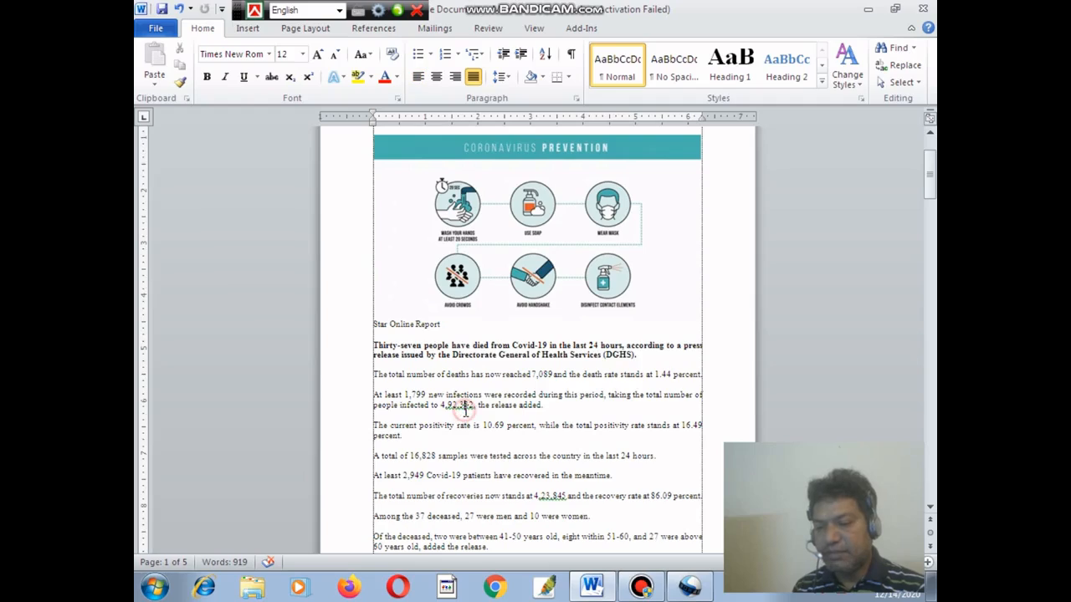
pyautogui.click(247, 28)
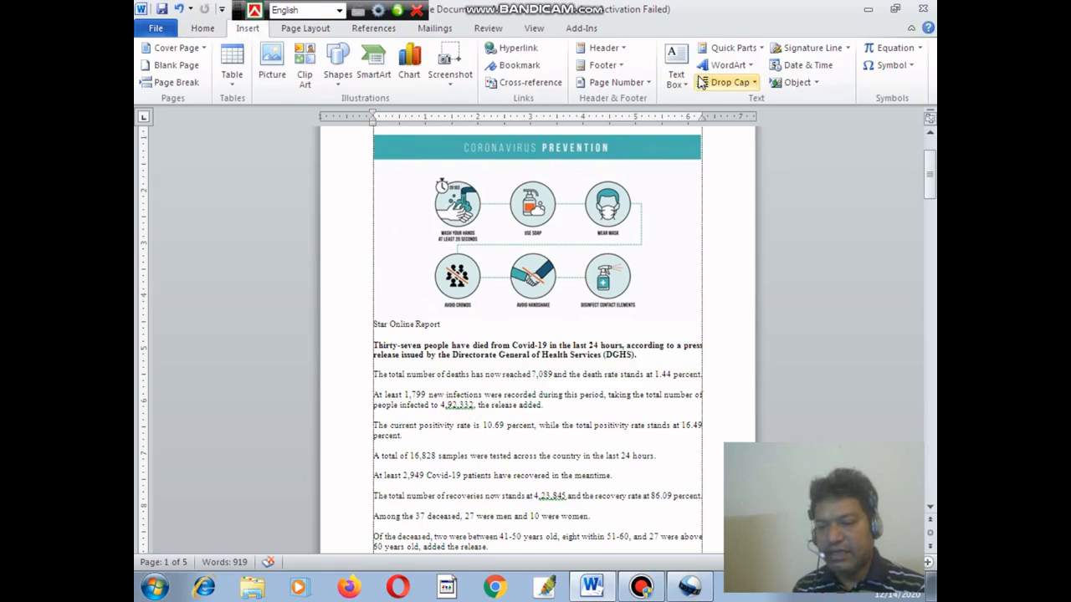
pyautogui.click(640, 82)
pyautogui.moveTo(633, 125)
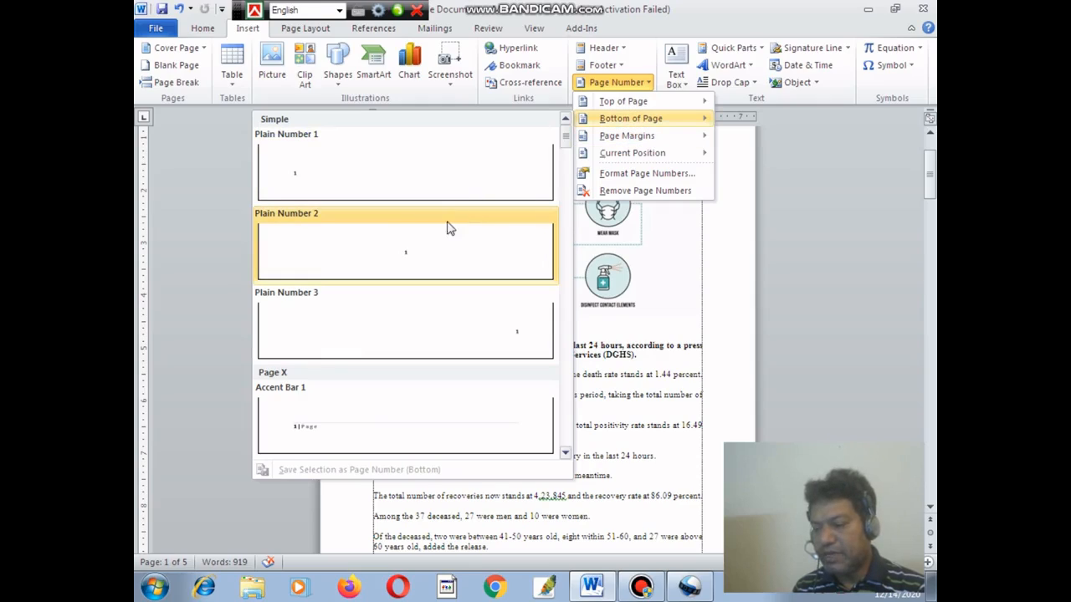
pyautogui.scroll(-5, 413, 245)
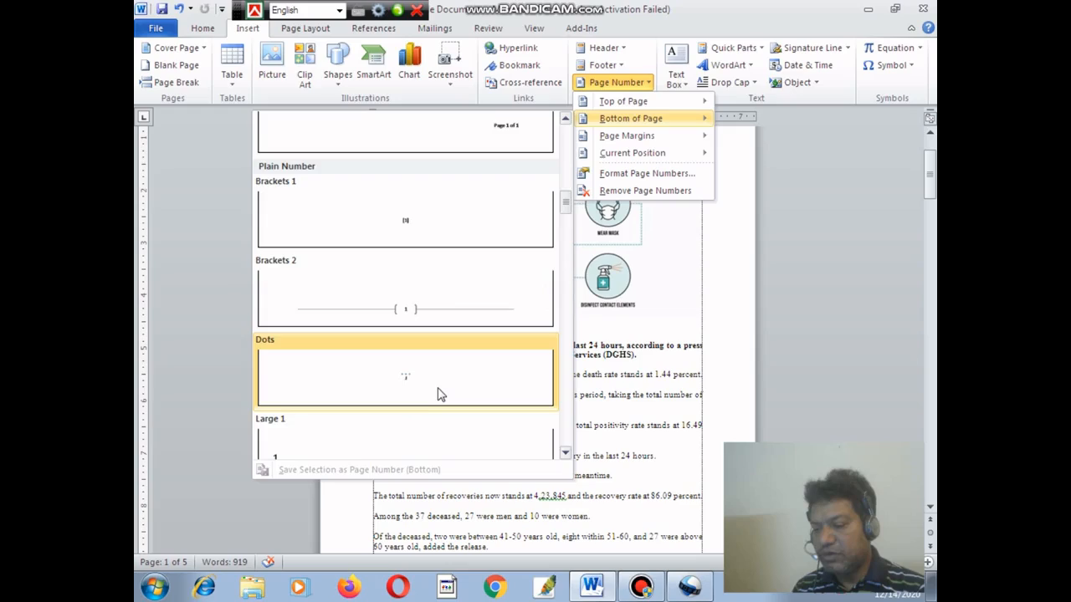
pyautogui.scroll(-5, 438, 382)
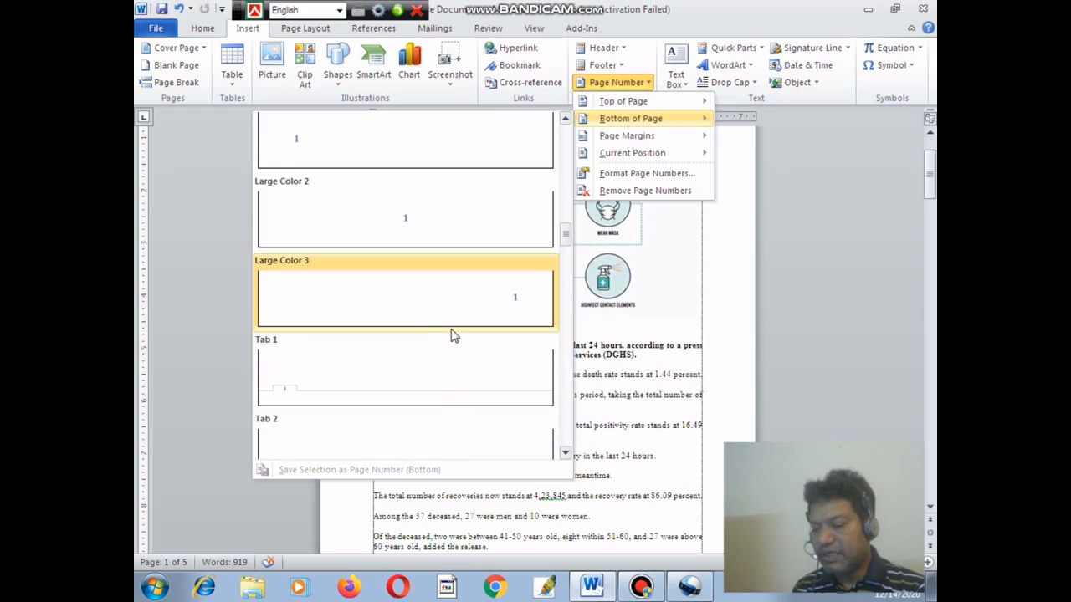
pyautogui.scroll(3, 449, 339)
pyautogui.scroll(-3, 447, 337)
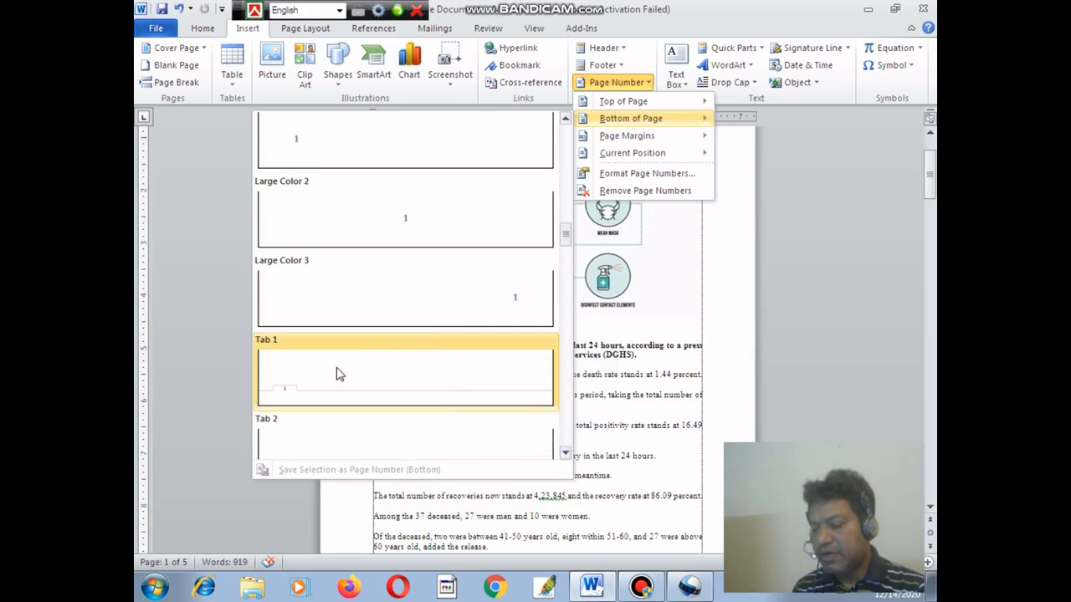
pyautogui.scroll(-5, 387, 360)
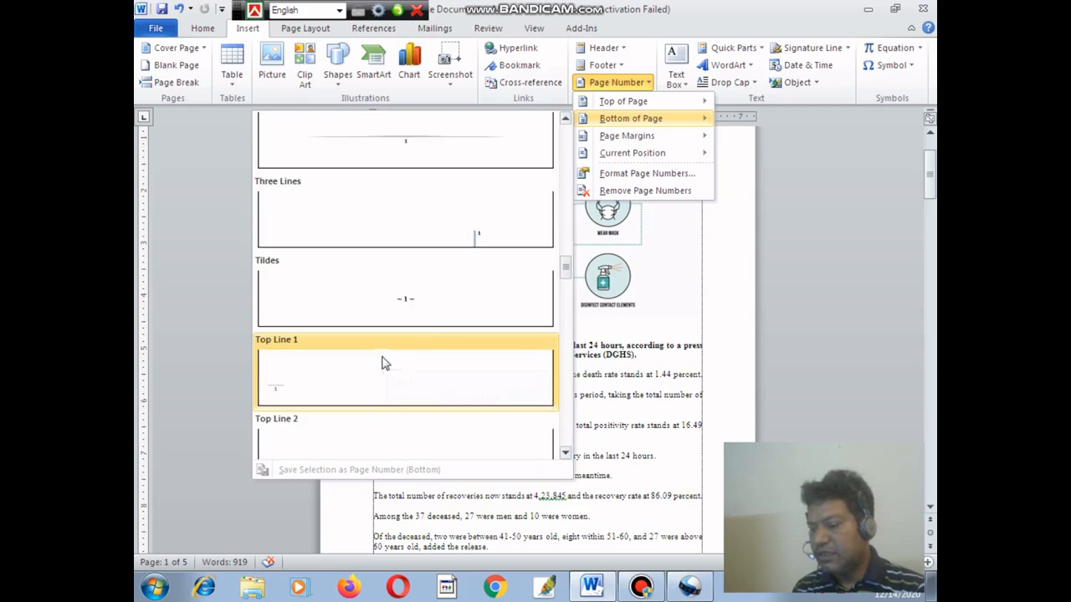
pyautogui.scroll(5, 366, 296)
pyautogui.scroll(3, 354, 313)
pyautogui.scroll(-3, 355, 313)
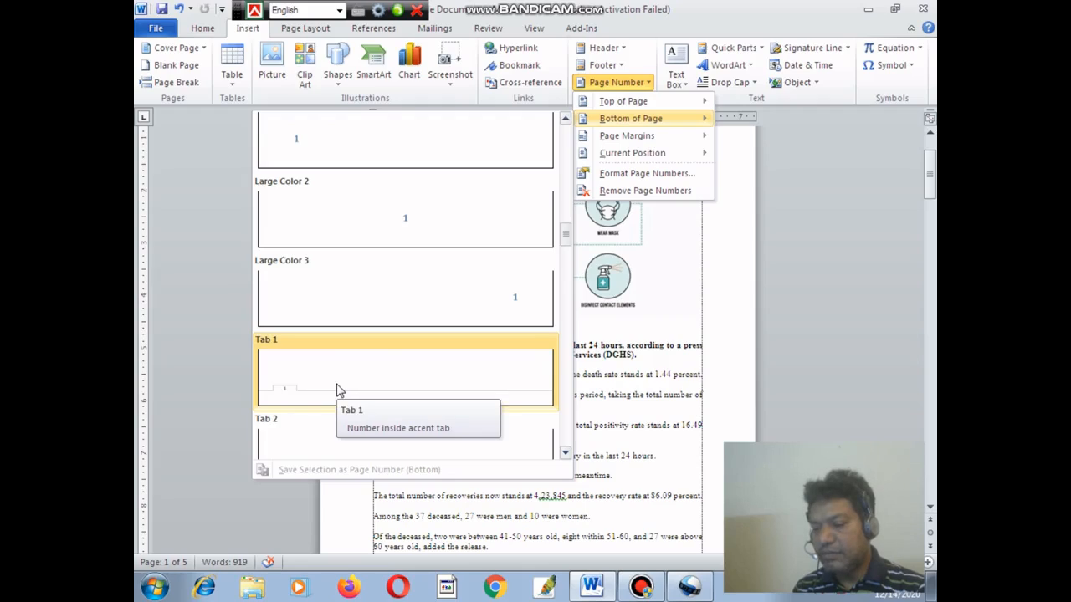
pyautogui.scroll(3, 390, 342)
pyautogui.scroll(3, 390, 343)
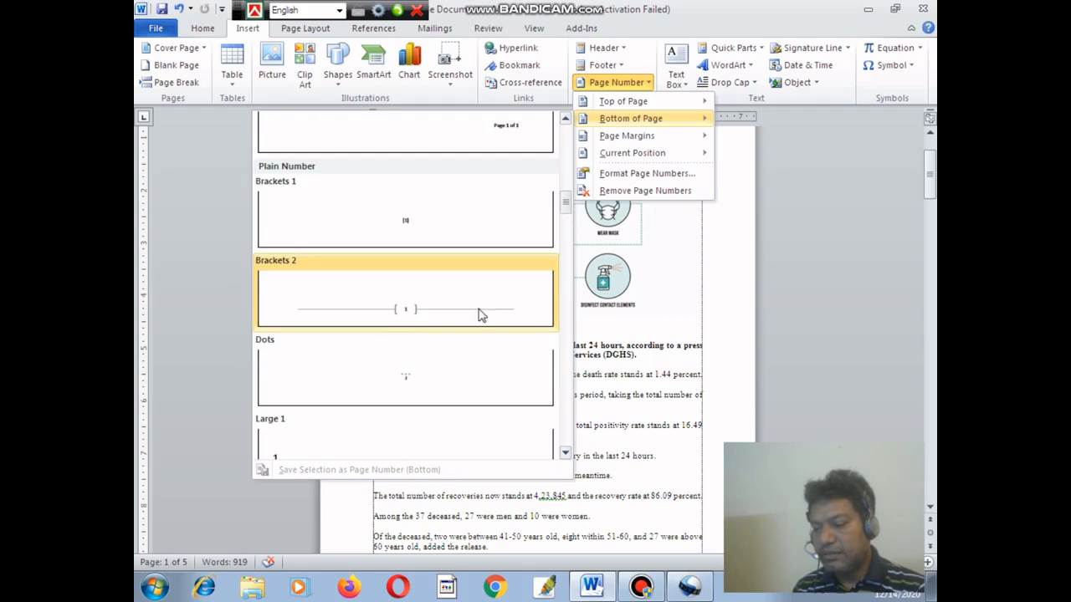
pyautogui.click(402, 384)
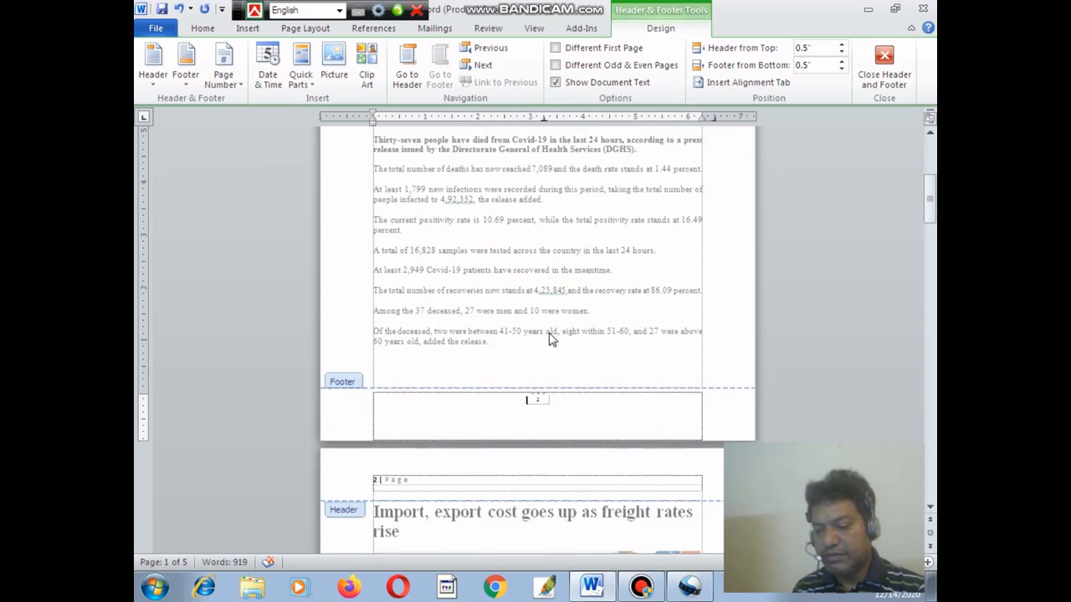
pyautogui.doubleClick(544, 336)
# Preview how the bottom page number prints on the second page and return to editing the document
pyautogui.scroll(-2, 542, 343)
pyautogui.scroll(-12, 541, 343)
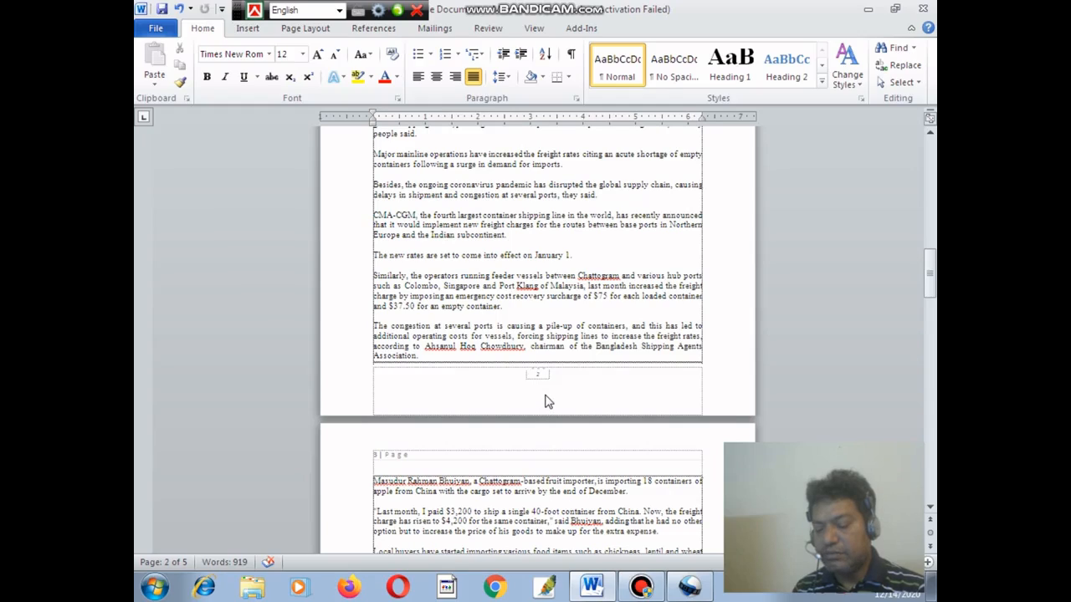
pyautogui.click(156, 28)
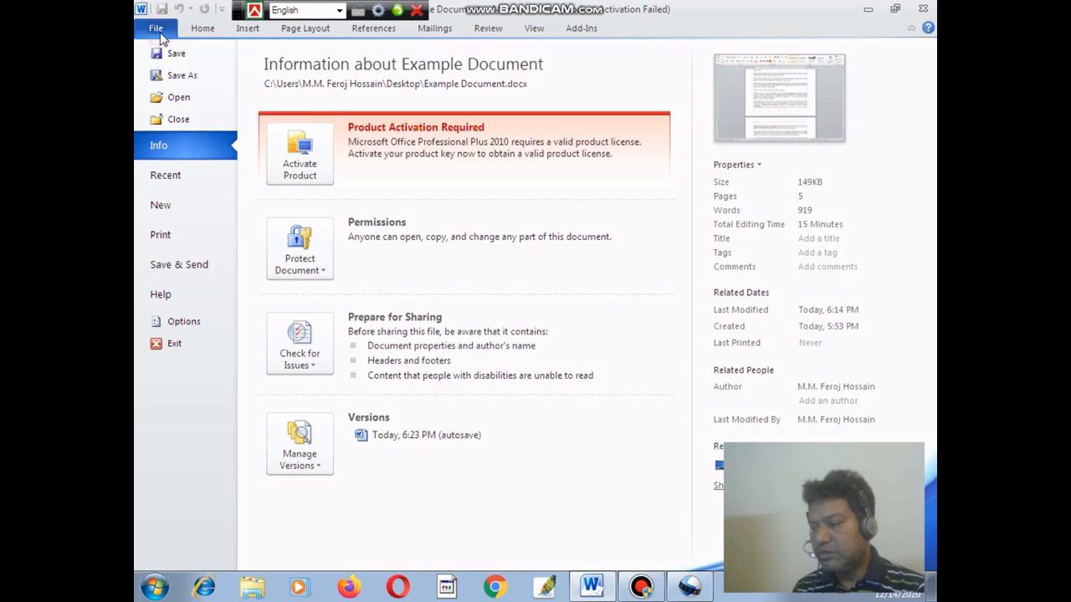
pyautogui.click(160, 237)
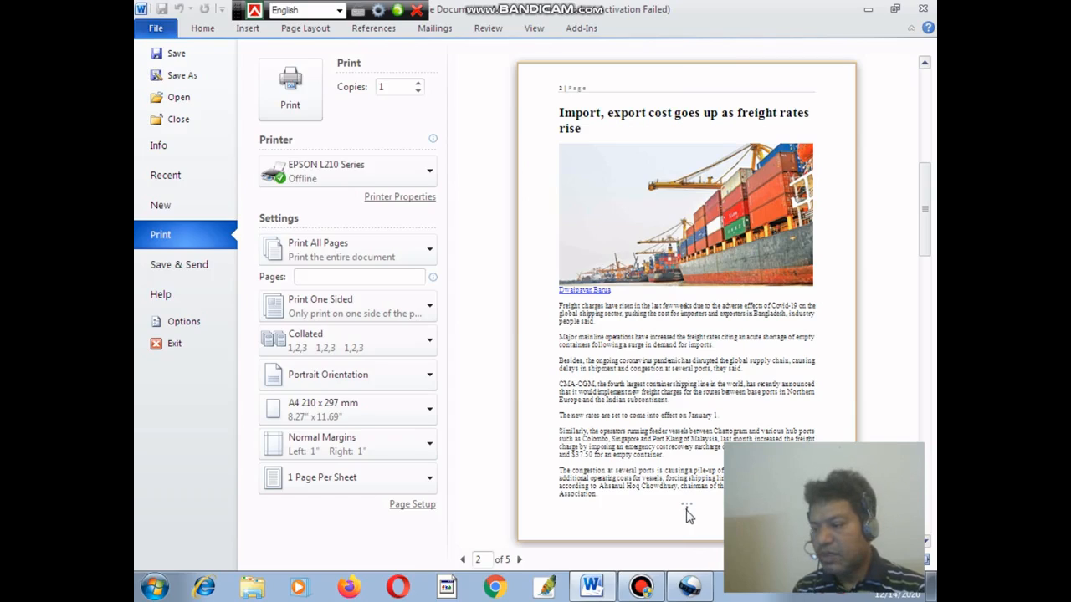
pyautogui.click(204, 28)
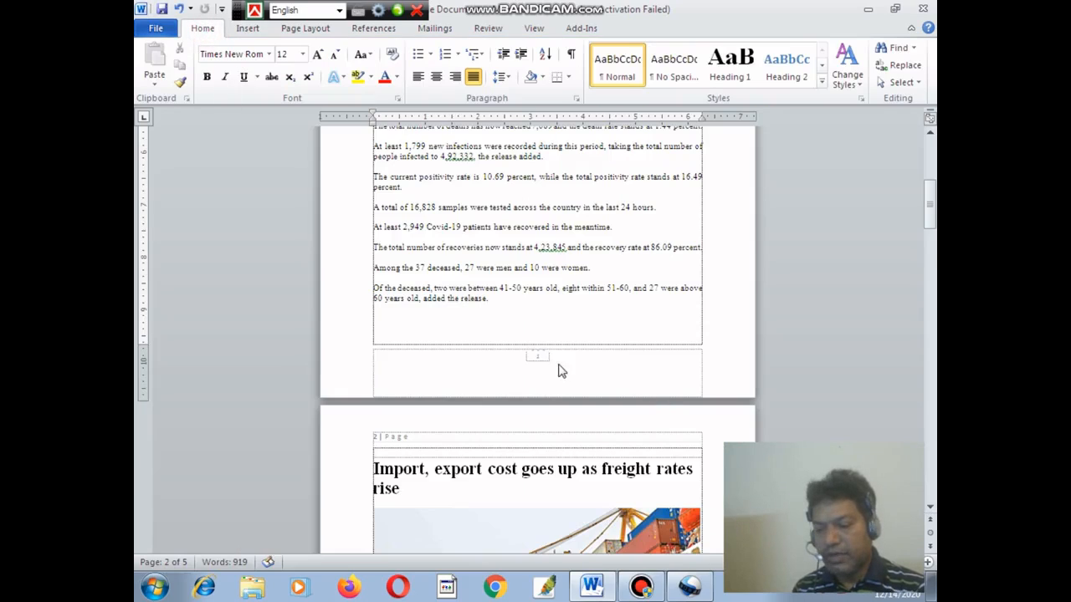
# Examine the first page's footer page number up close, followed by the number in its header
pyautogui.scroll(5, 561, 372)
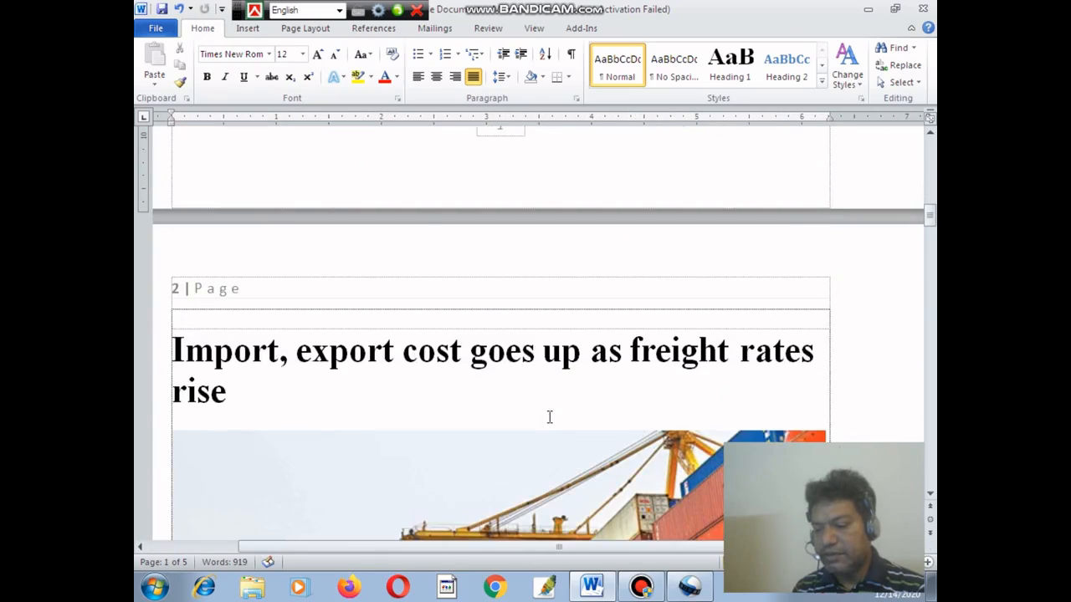
pyautogui.scroll(3, 549, 417)
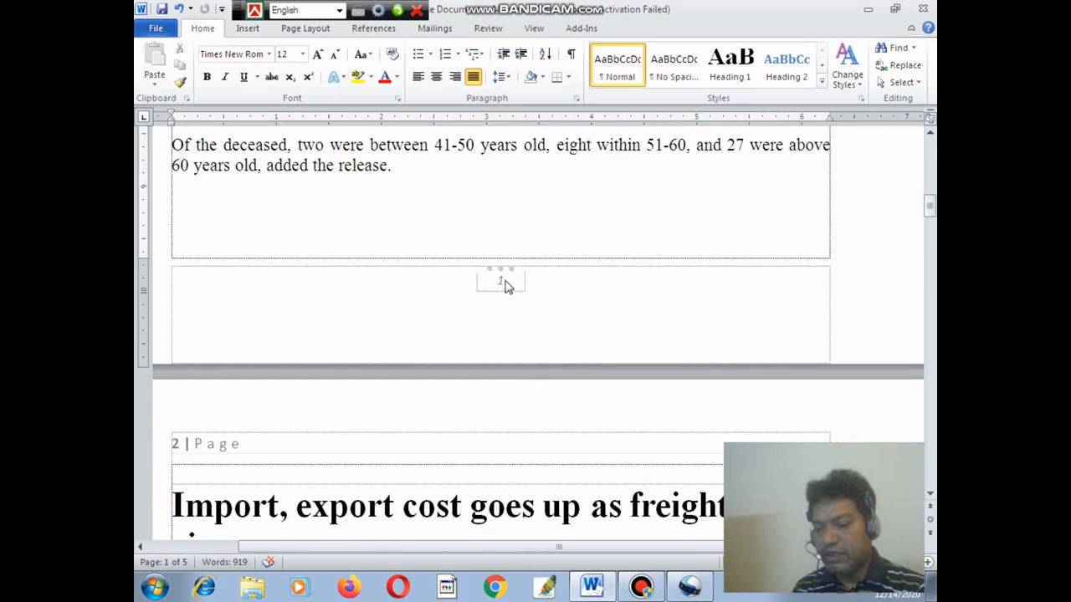
pyautogui.click(533, 188)
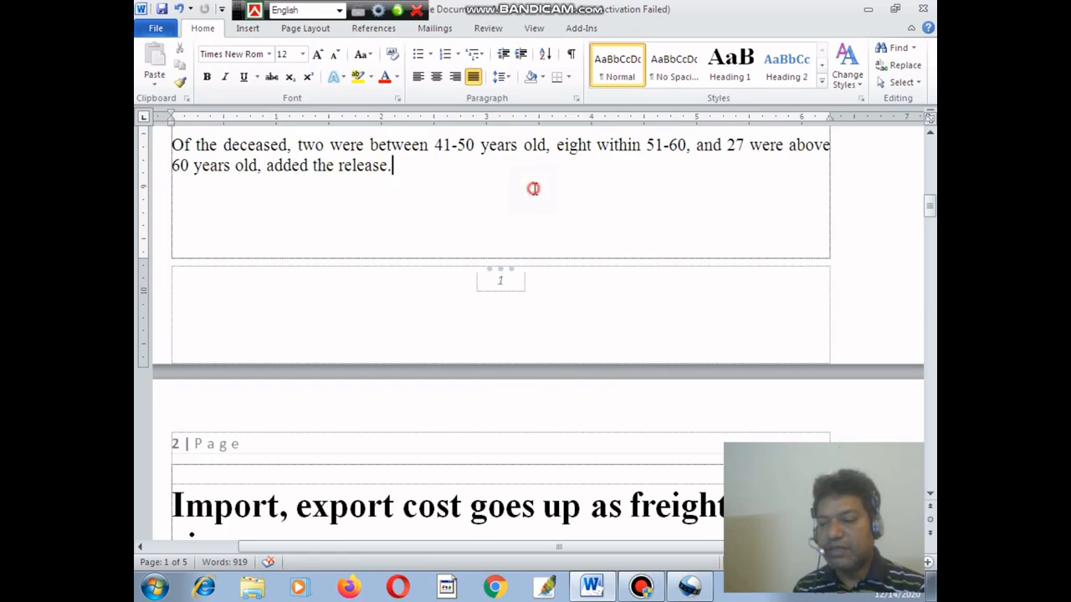
pyautogui.scroll(5, 566, 251)
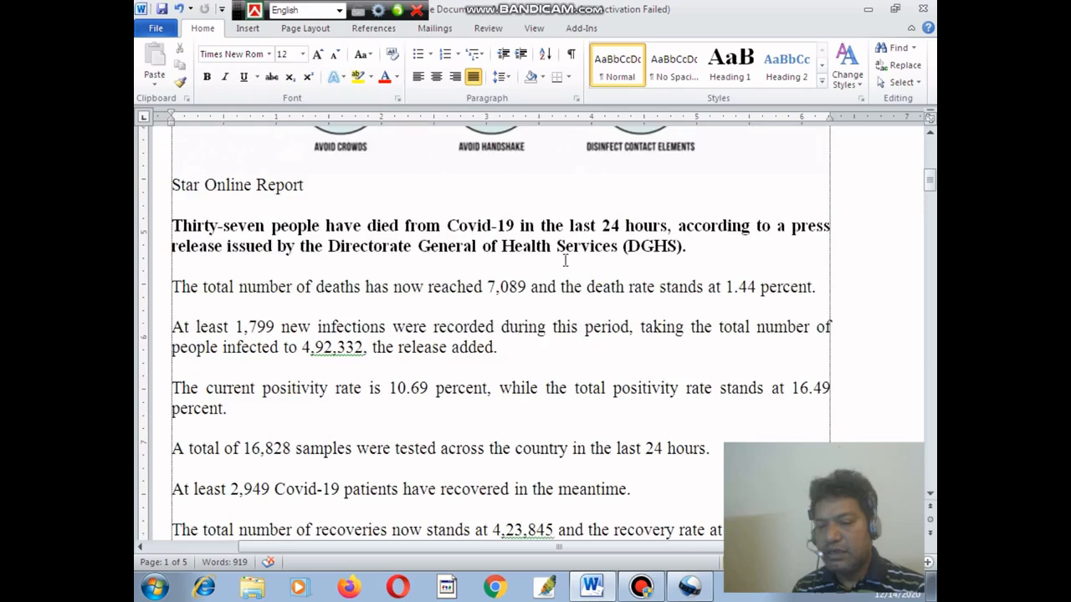
pyautogui.scroll(8, 566, 263)
pyautogui.scroll(-3, 565, 264)
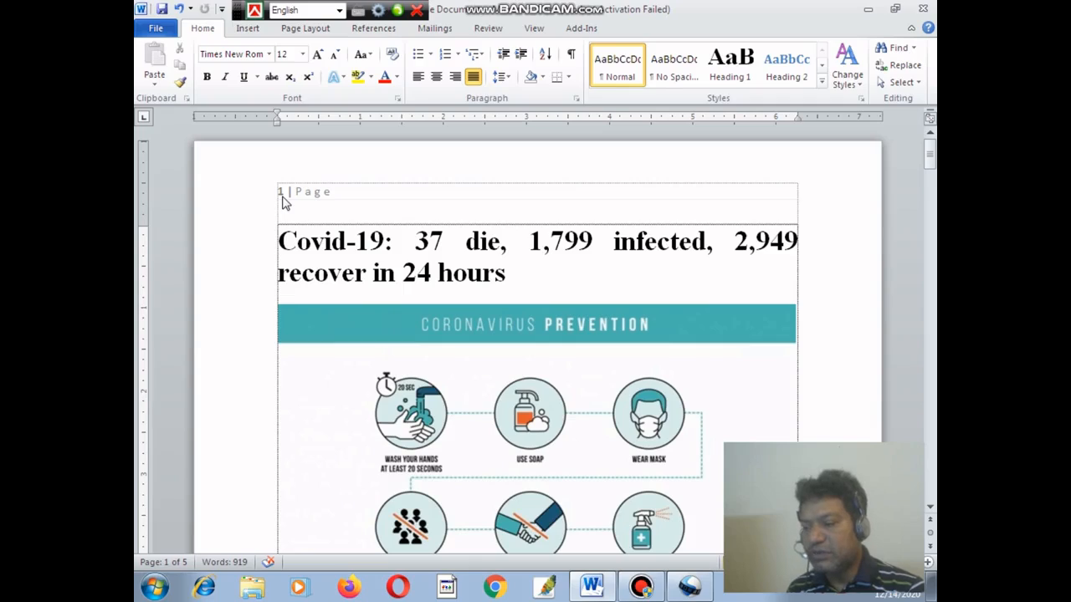
# Format the page numbers so that the numbering starts at 6
pyautogui.click(247, 29)
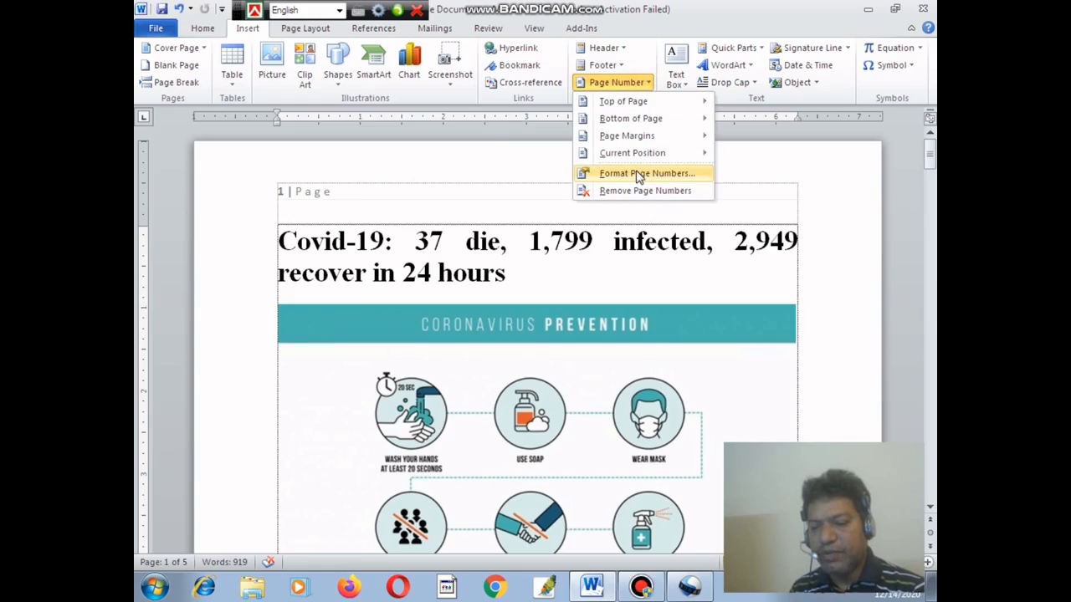
pyautogui.click(680, 175)
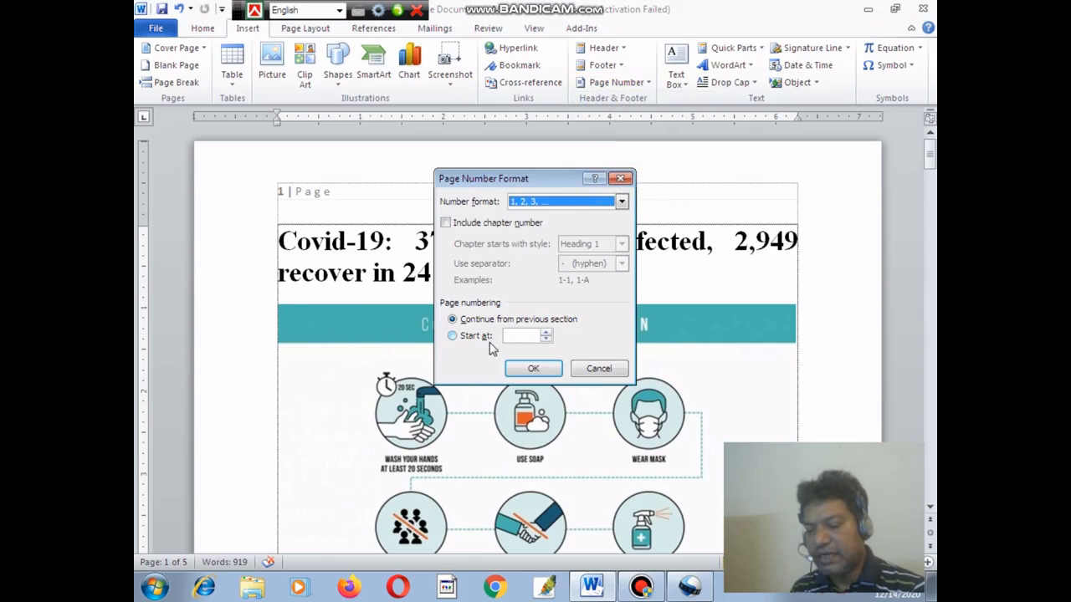
pyautogui.click(453, 336)
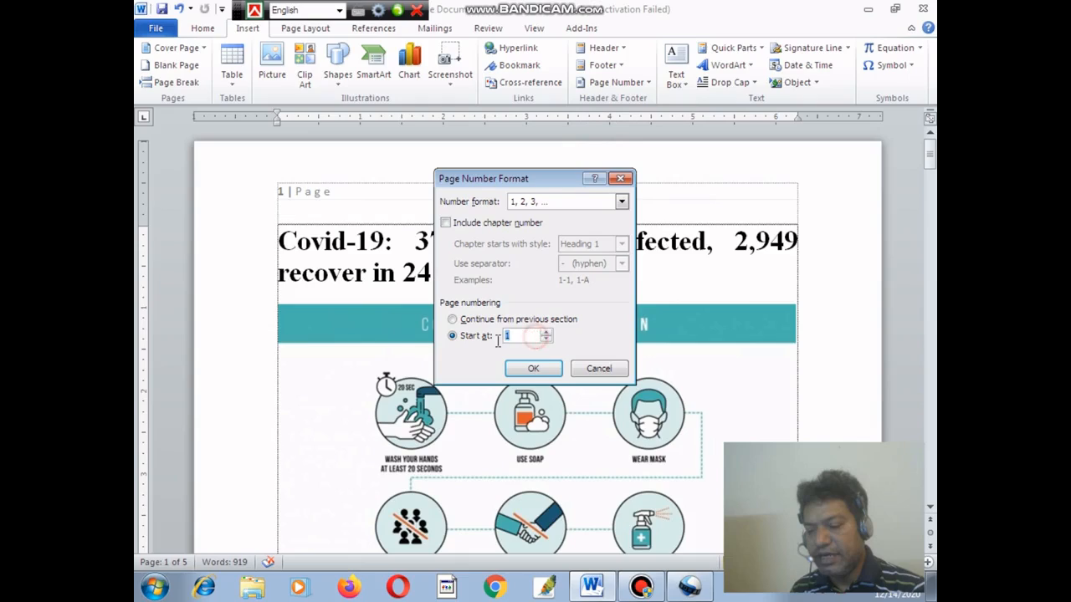
pyautogui.write('6')
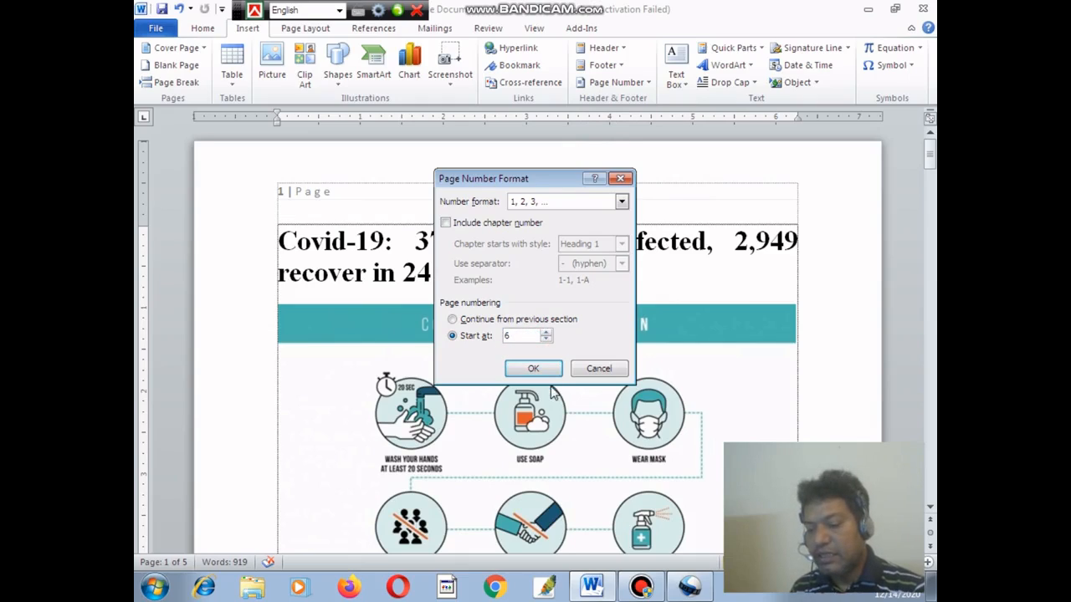
pyautogui.click(535, 371)
# Check the new header page numbers from the first page through the third page and back
pyautogui.scroll(8, 415, 323)
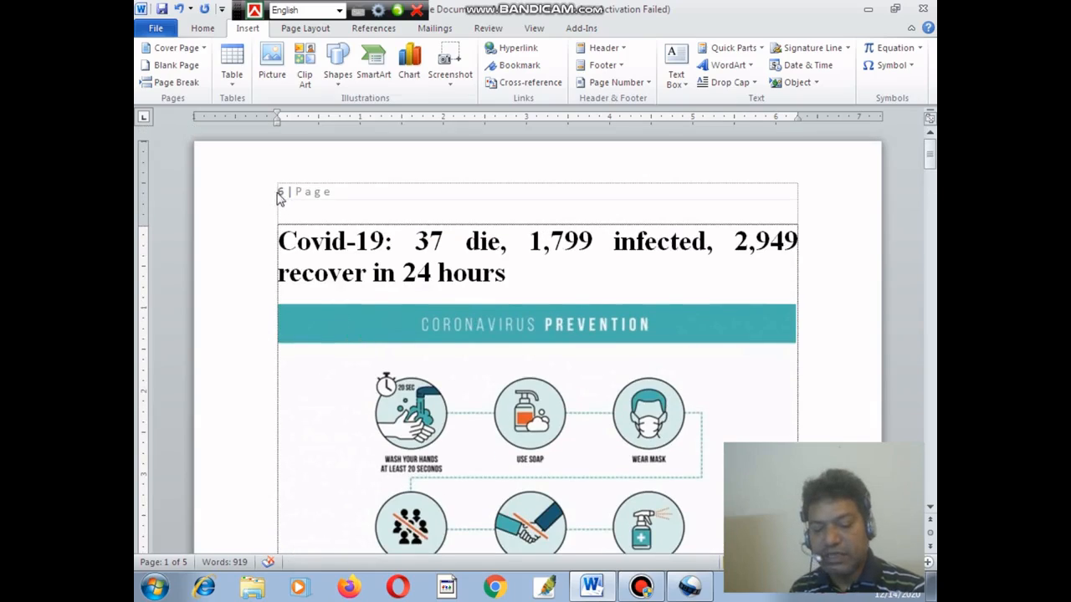
pyautogui.scroll(-20, 280, 195)
pyautogui.scroll(-12, 360, 289)
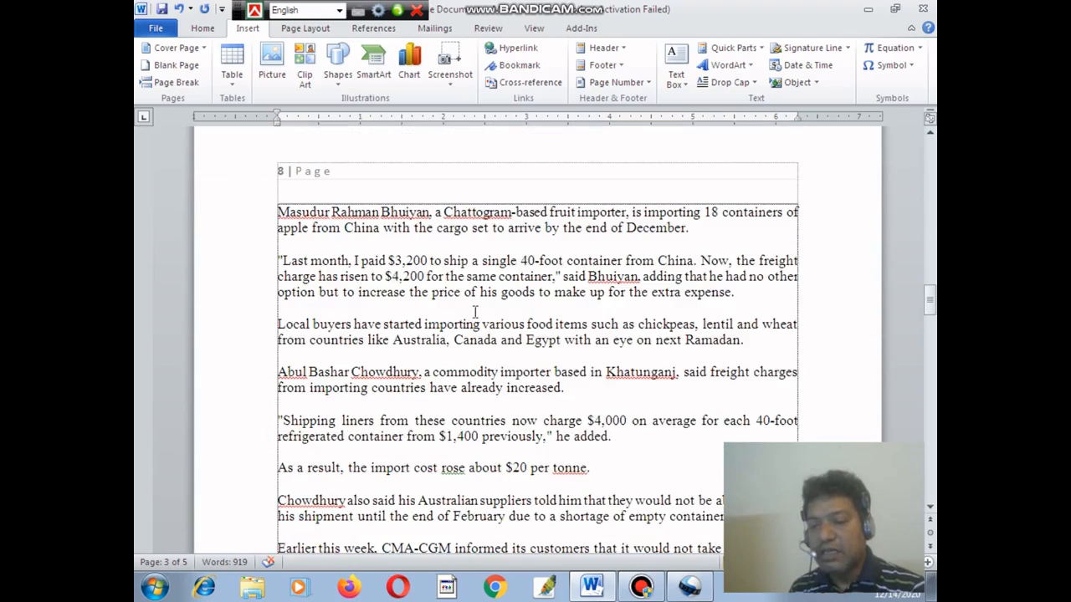
pyautogui.scroll(15, 456, 325)
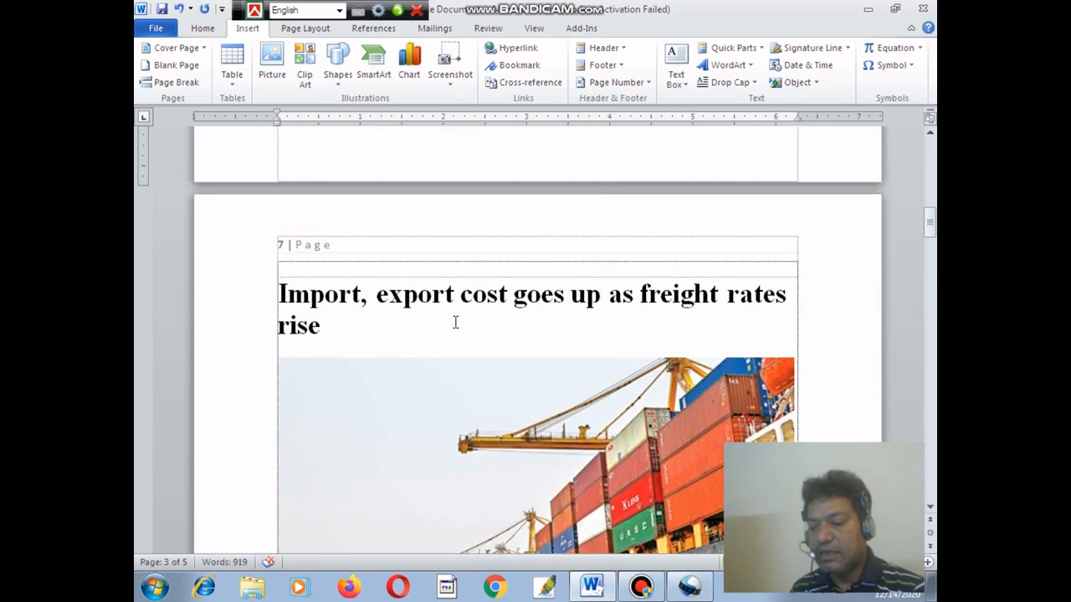
pyautogui.scroll(15, 456, 323)
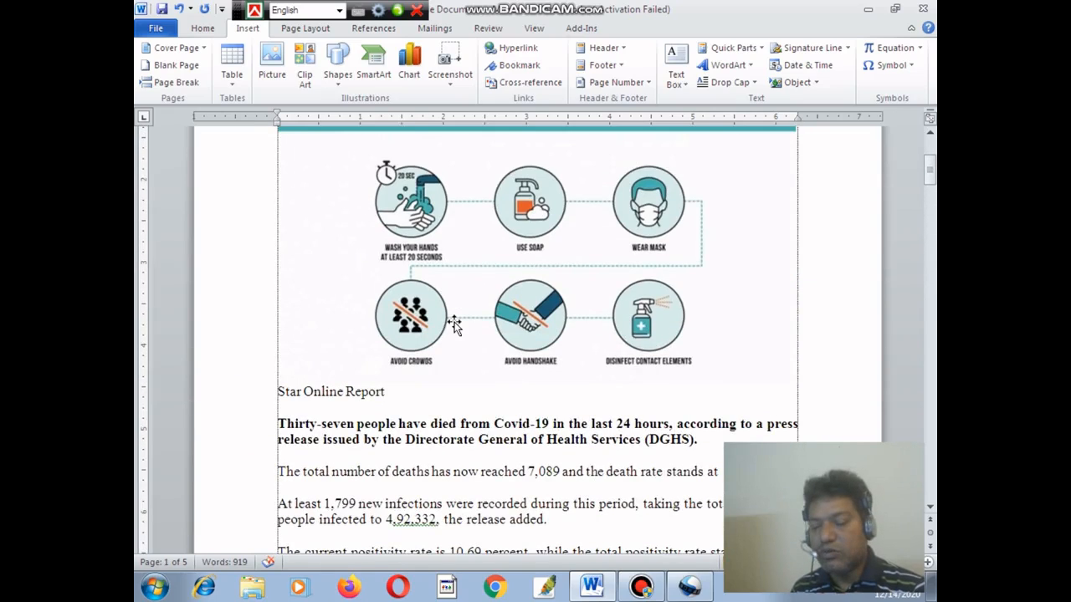
pyautogui.scroll(4, 454, 324)
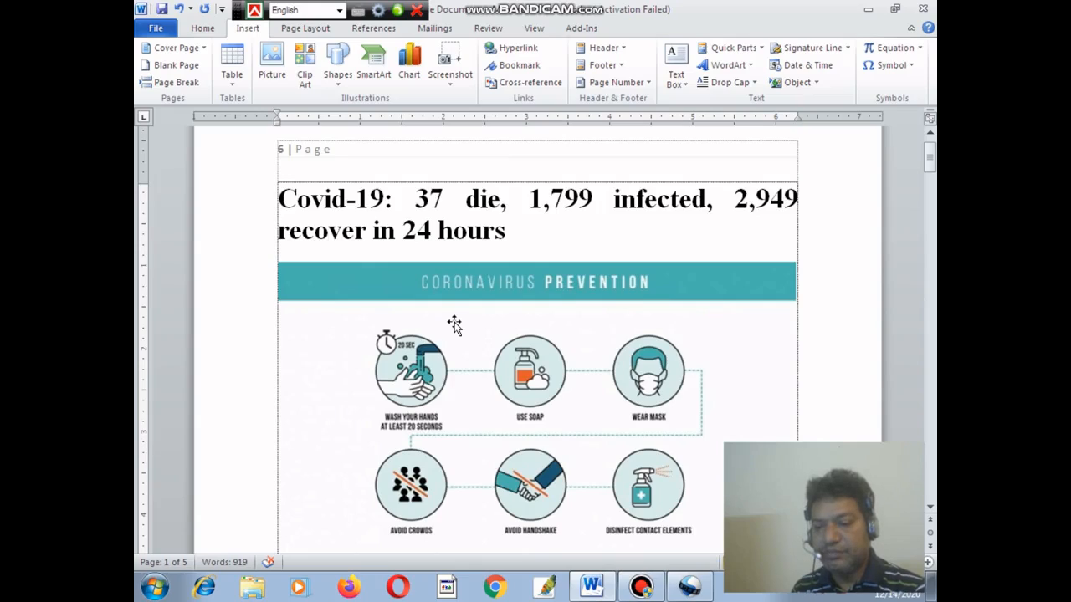
pyautogui.click(536, 237)
pyautogui.scroll(-4, 550, 243)
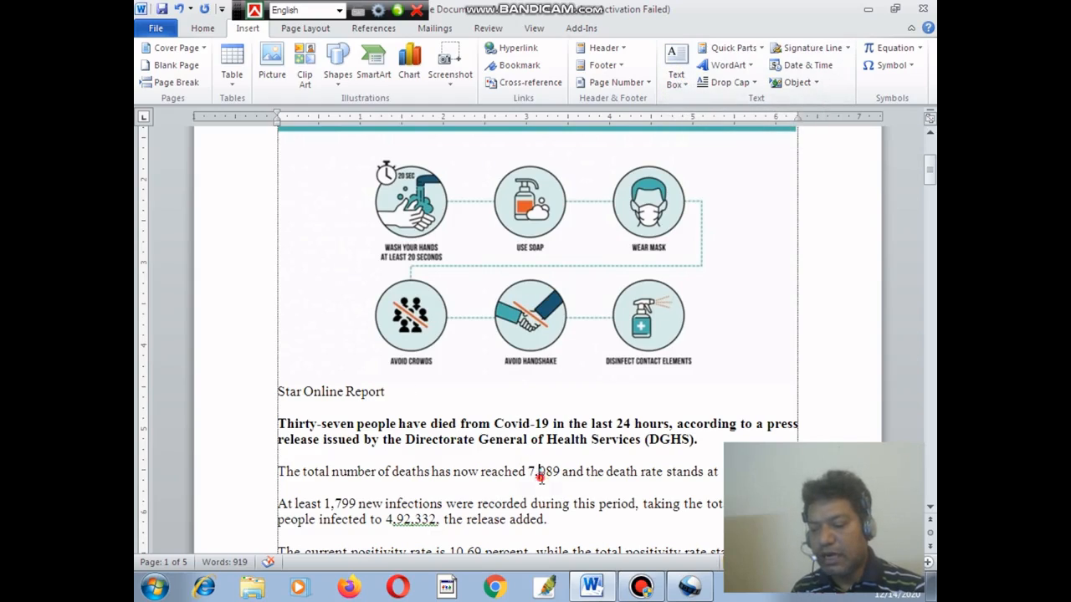
pyautogui.click(567, 307)
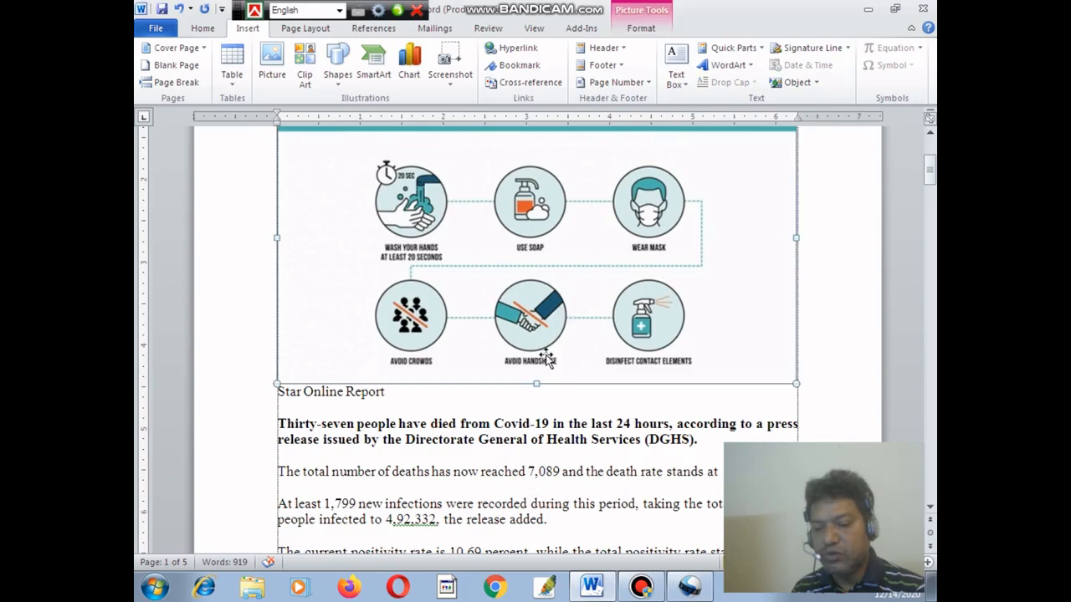
pyautogui.scroll(5, 545, 359)
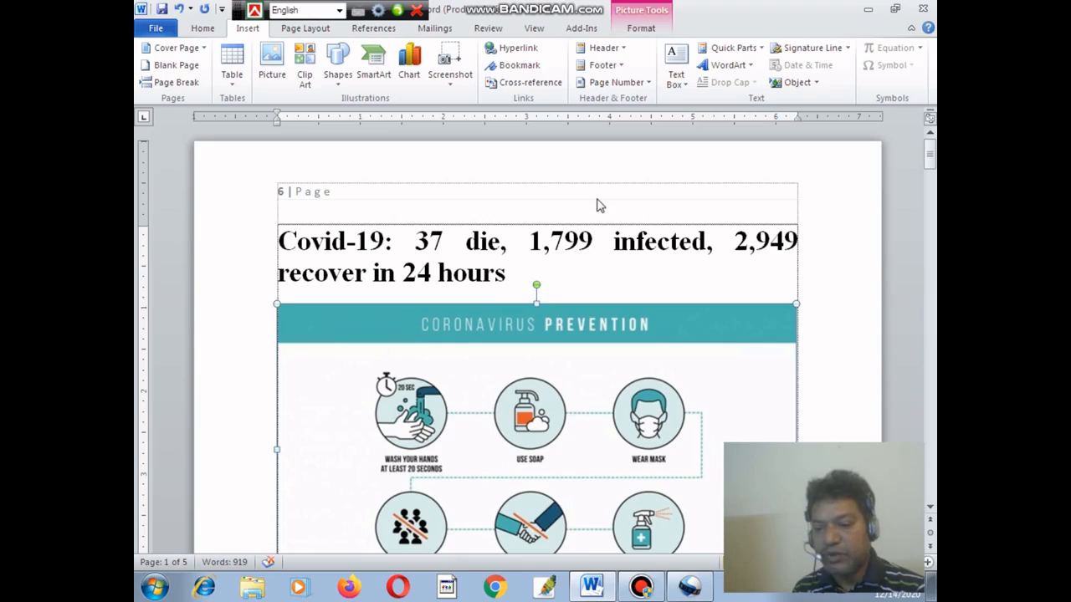
pyautogui.scroll(-9, 586, 234)
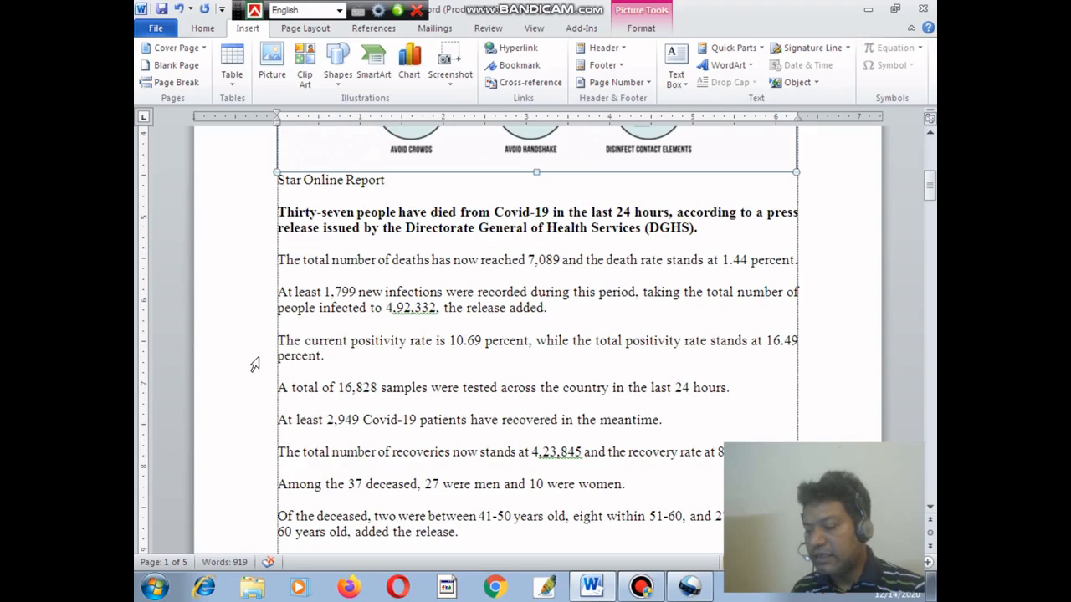
pyautogui.scroll(5, 569, 298)
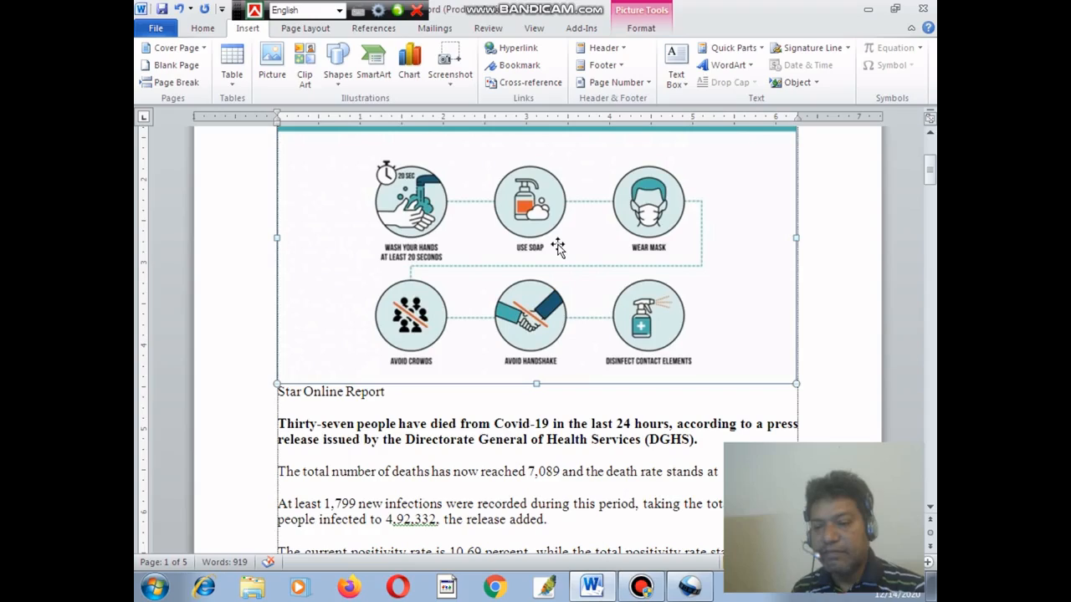
# Insert a Simple Text Box over the coronavirus prevention picture and move it down below the picture's teal title banner
pyautogui.click(687, 85)
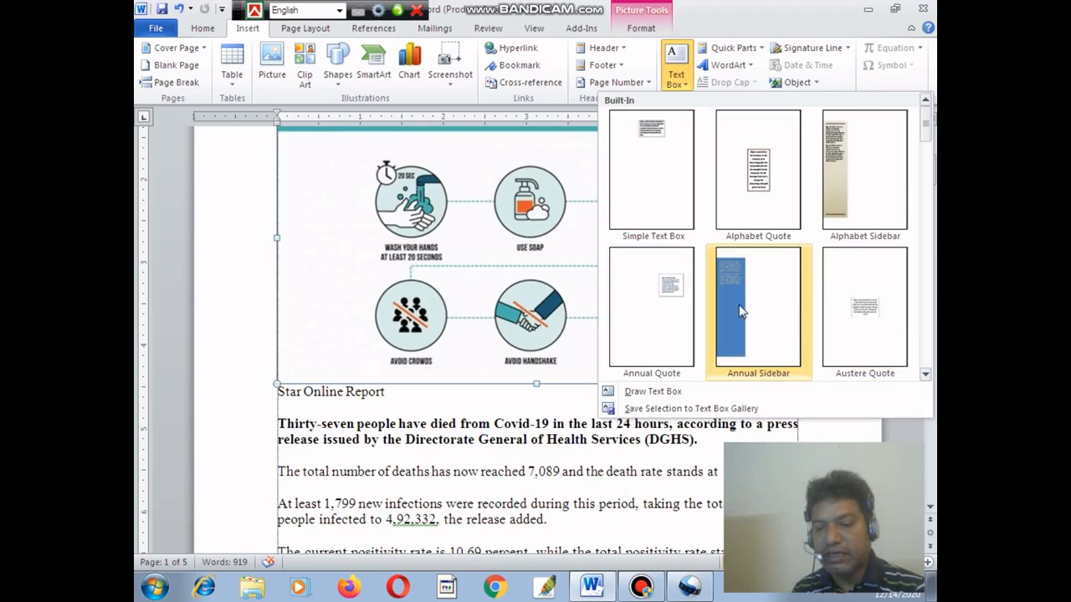
pyautogui.click(657, 156)
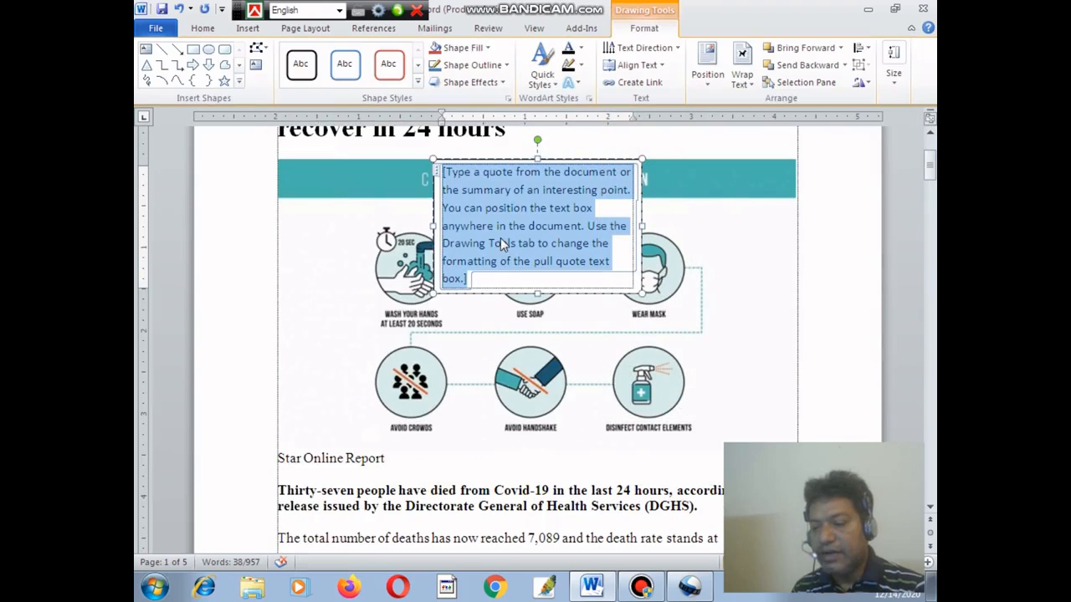
pyautogui.moveTo(470, 159); pyautogui.dragTo(436, 249)
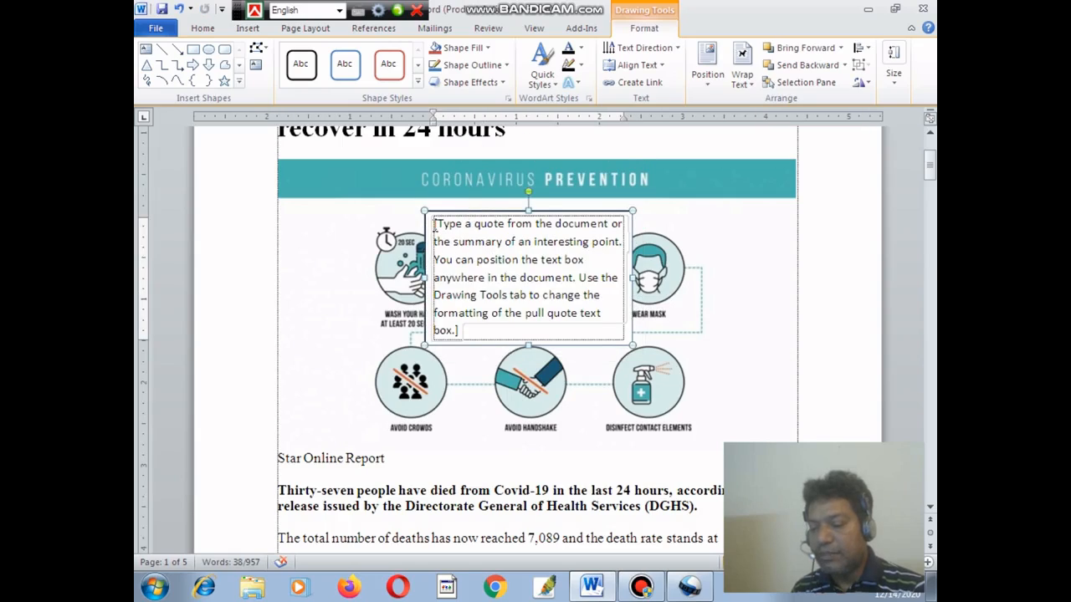
# Replace the text box's placeholder text with the author's name
pyautogui.click(434, 226)
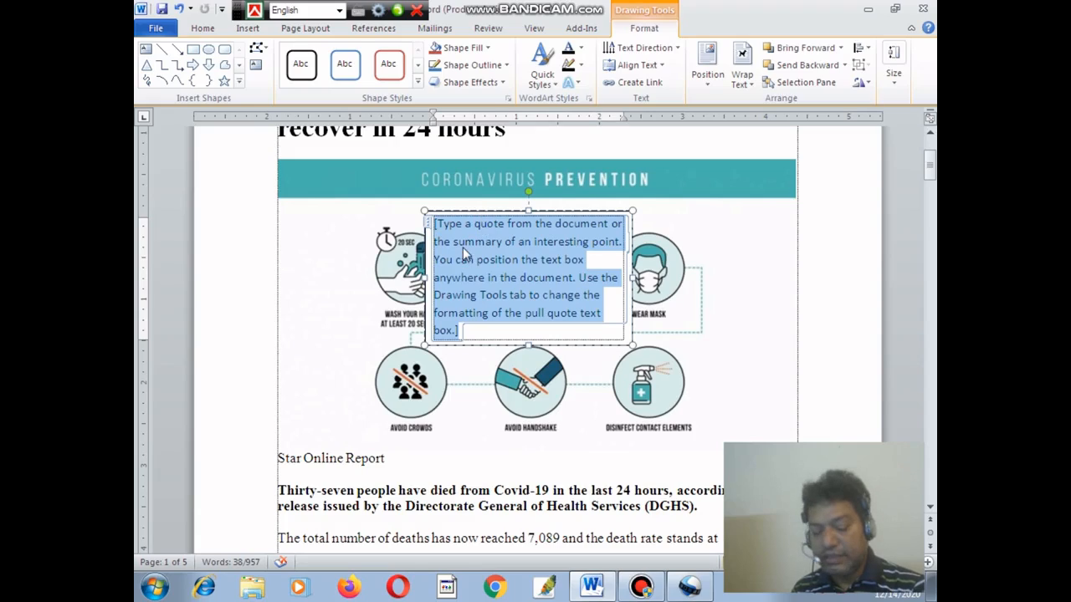
pyautogui.press('Delete')
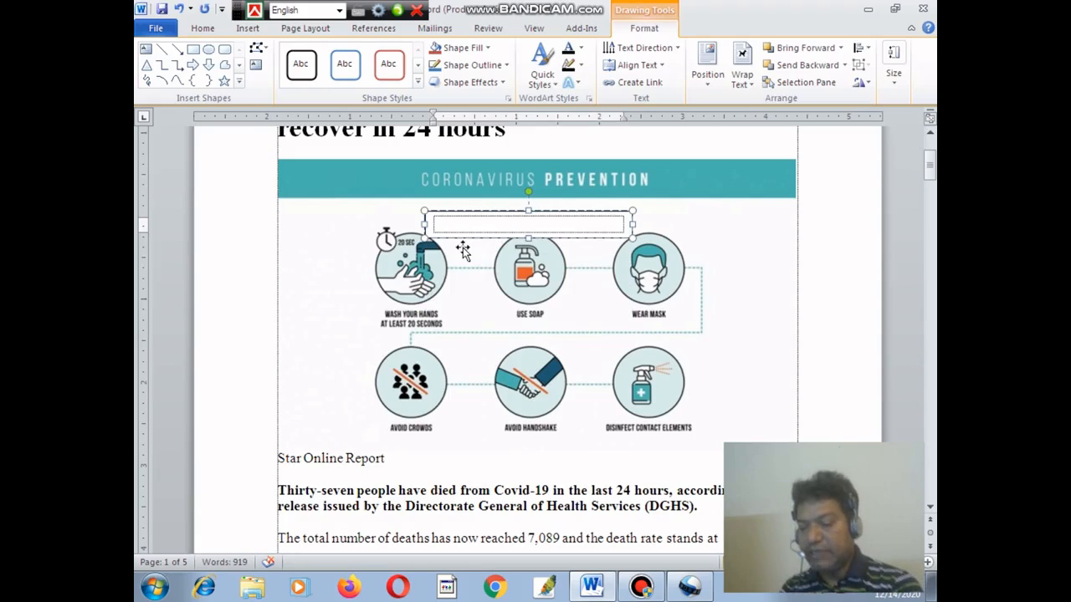
pyautogui.write('M.M')
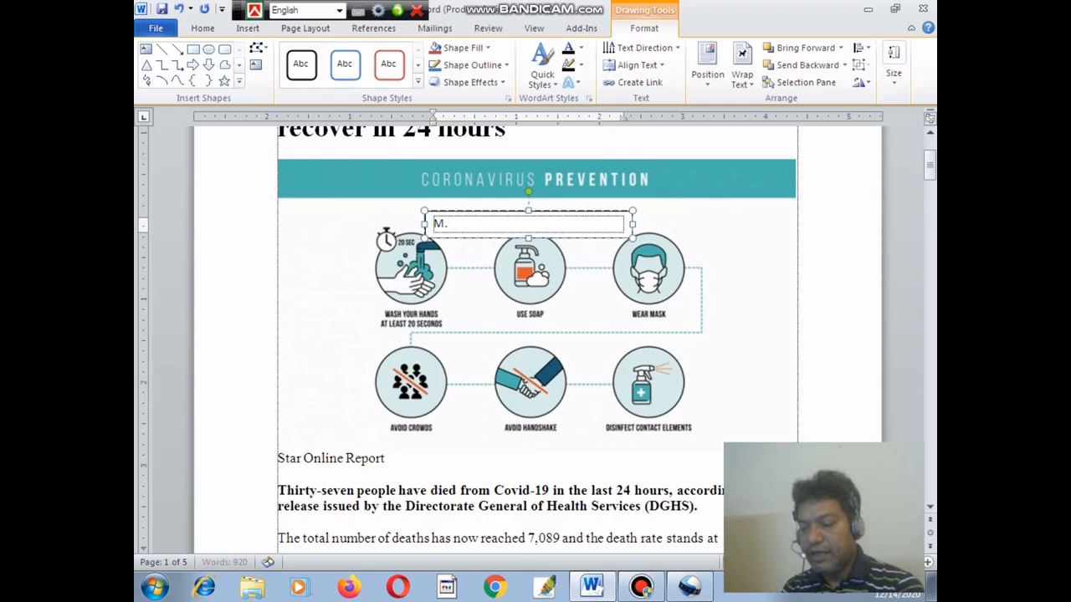
pyautogui.write('. Feroj')
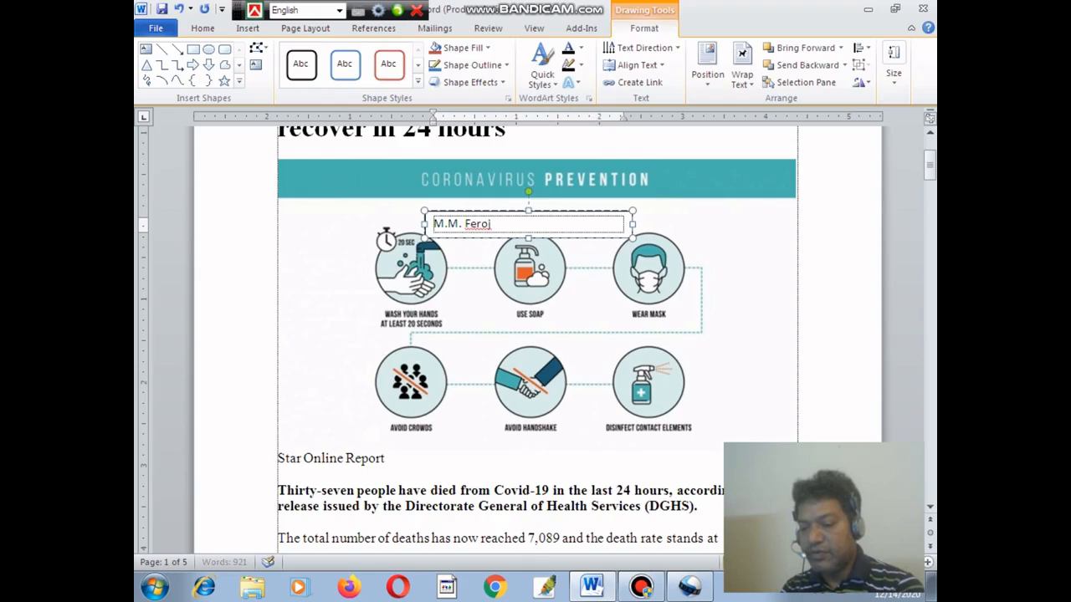